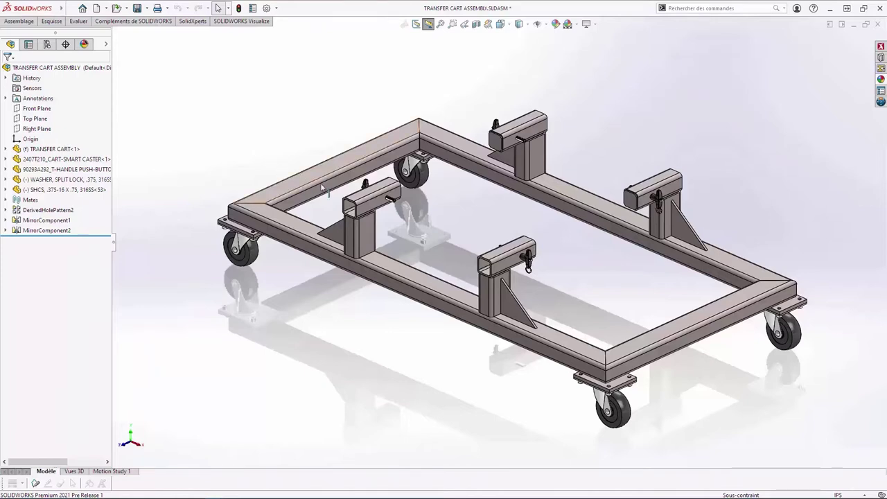
# Step: Open the TRANSFER CART part on its own and edit the tube corner's Trim/Extend1 feature
pyautogui.click(363, 210)
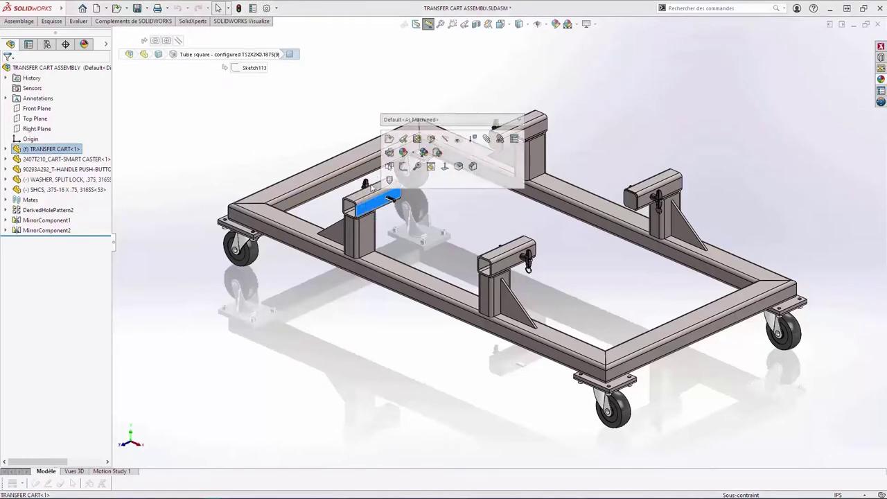
pyautogui.click(390, 144)
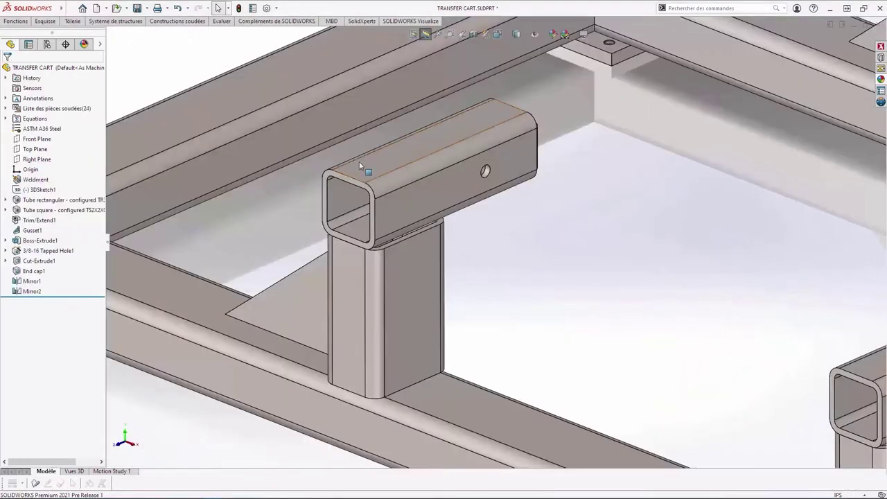
pyautogui.click(343, 176)
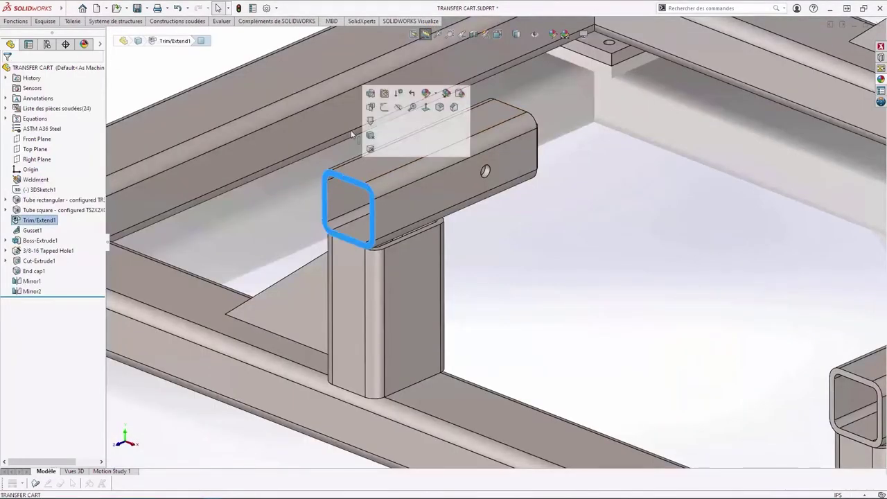
pyautogui.click(370, 93)
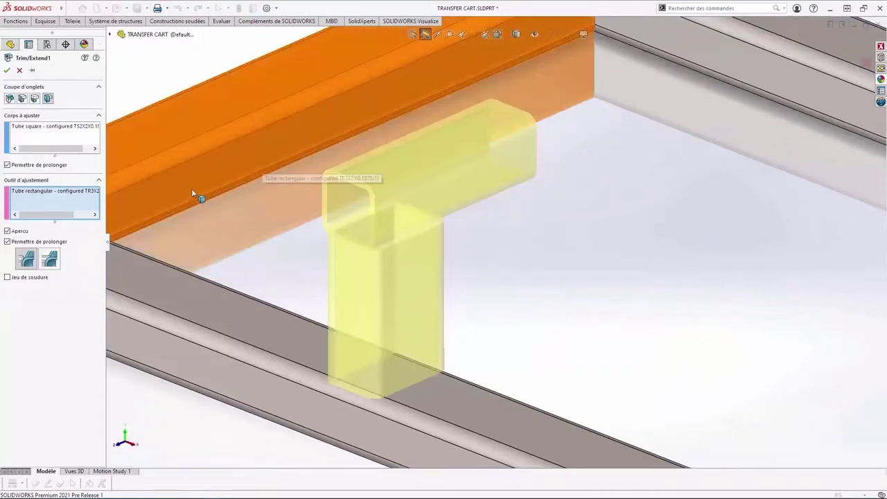
# Step: Change the tube corner from a miter to a butt joint with the upright running through
pyautogui.click(49, 261)
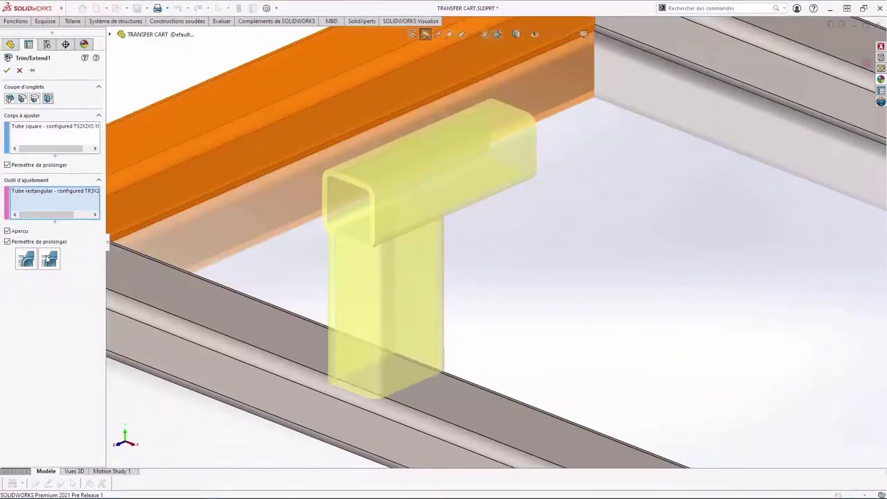
pyautogui.click(26, 259)
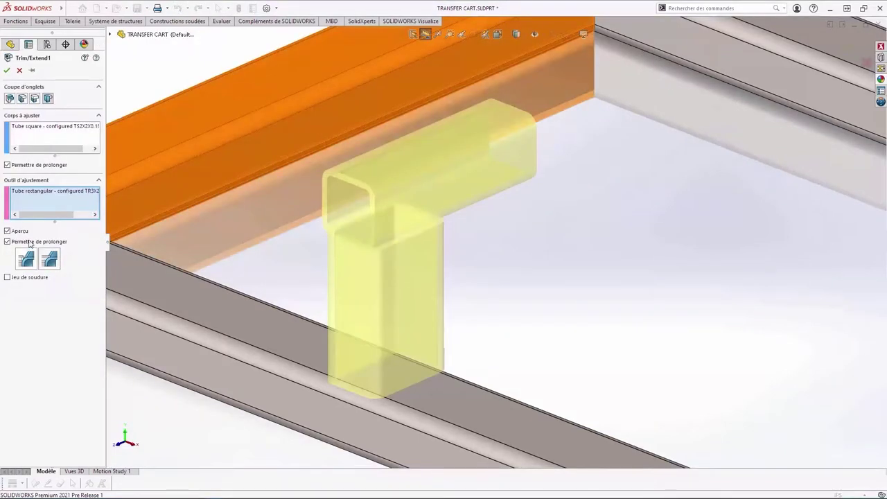
pyautogui.click(22, 99)
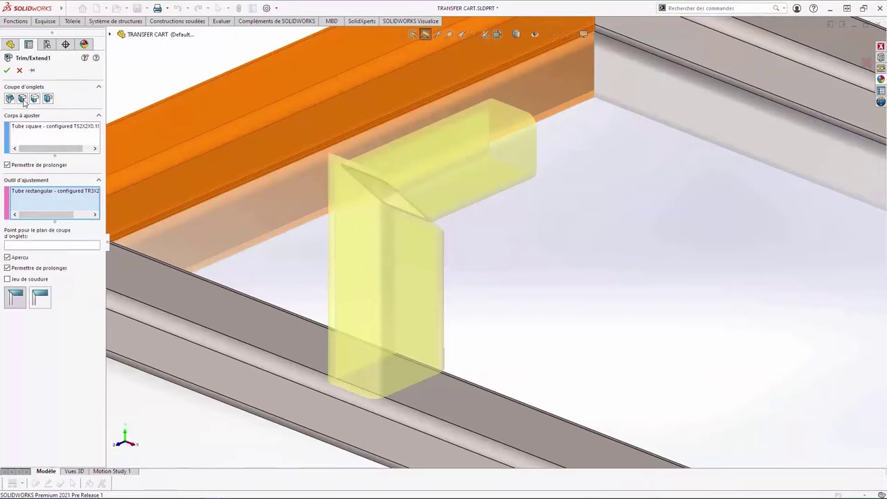
pyautogui.click(39, 297)
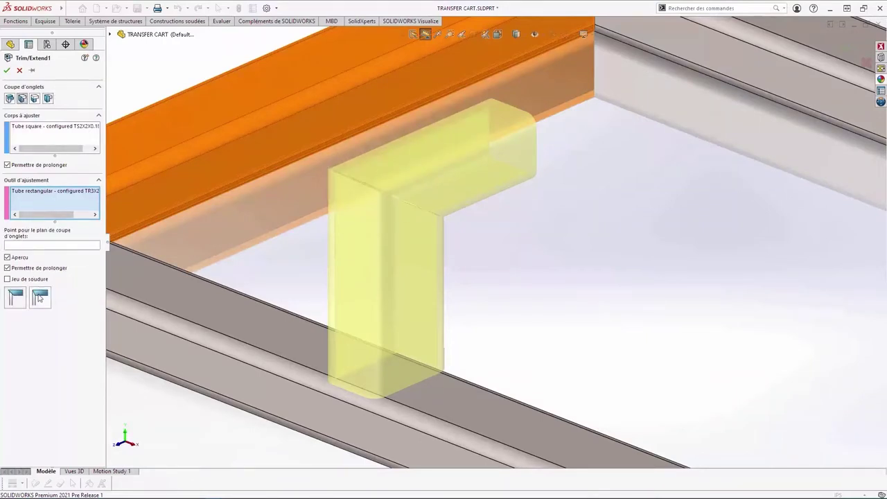
pyautogui.click(15, 297)
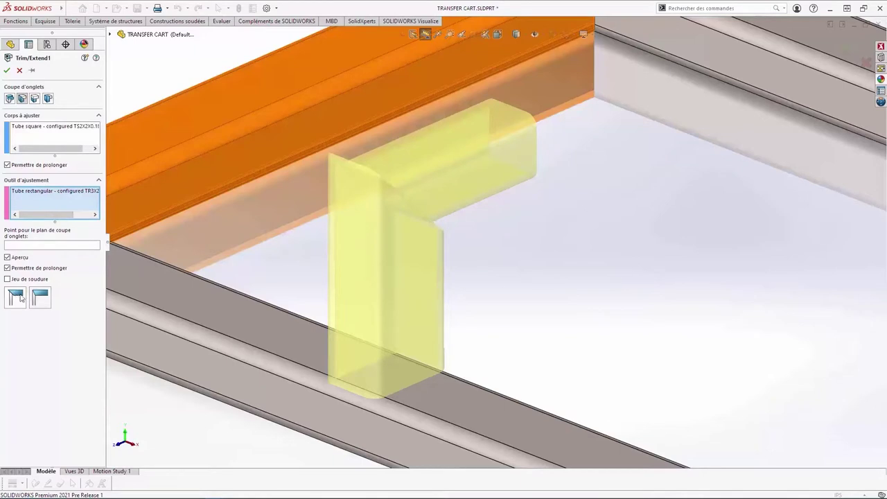
pyautogui.click(39, 297)
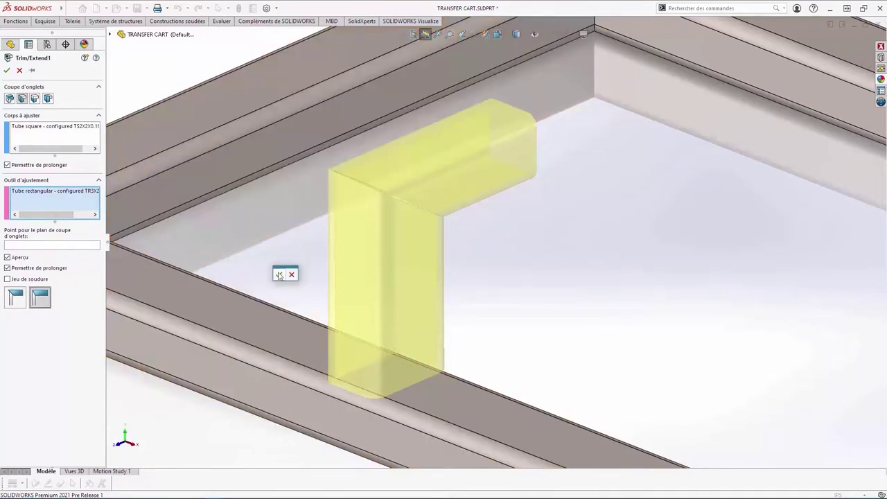
pyautogui.click(279, 274)
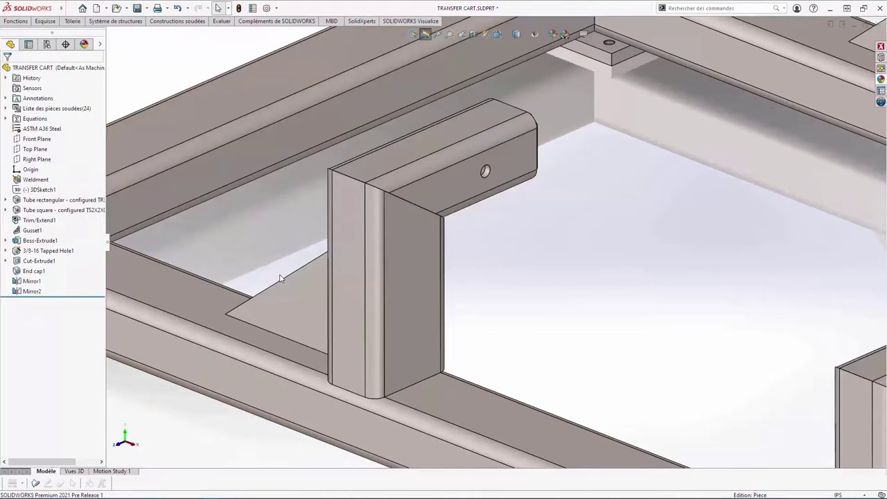
pyautogui.click(253, 9)
# Step: Add a configuration-specific property named Coût estimé of type Equation
pyautogui.click(181, 190)
pyautogui.click(182, 192)
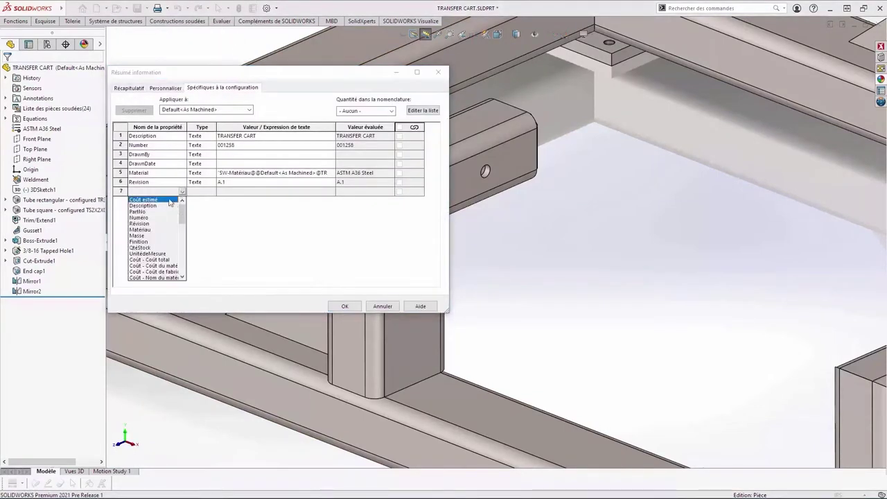
pyautogui.click(152, 200)
pyautogui.click(205, 194)
pyautogui.click(205, 192)
pyautogui.click(200, 224)
# Step: Set its value to the Est. finished cost variable times a part property, giving 428.60
pyautogui.click(232, 193)
pyautogui.moveTo(241, 201)
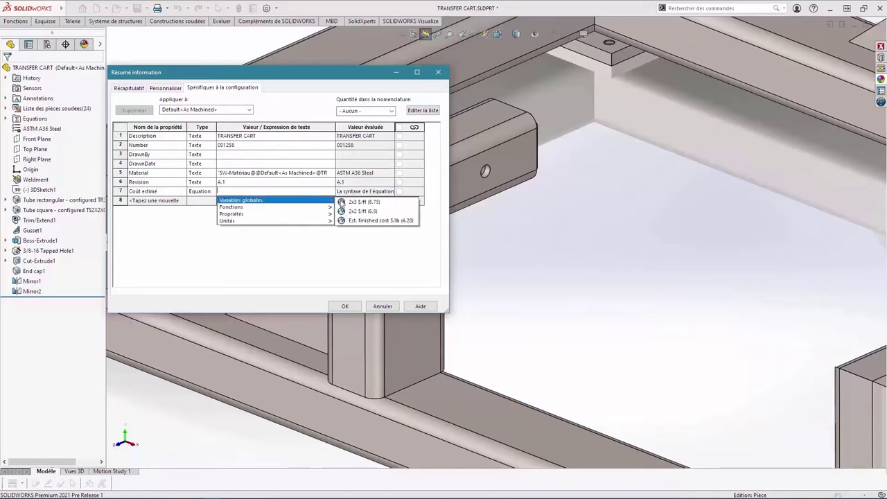
pyautogui.click(347, 220)
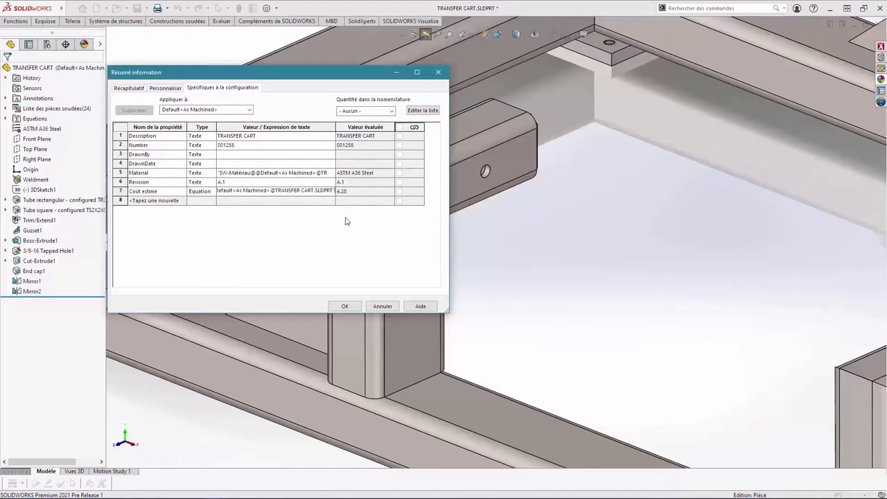
pyautogui.write('*')
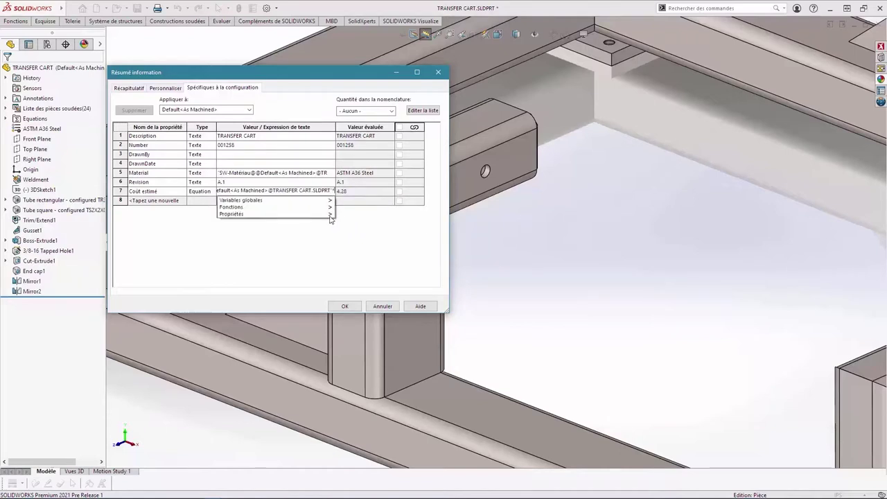
pyautogui.moveTo(274, 213)
pyautogui.click(354, 218)
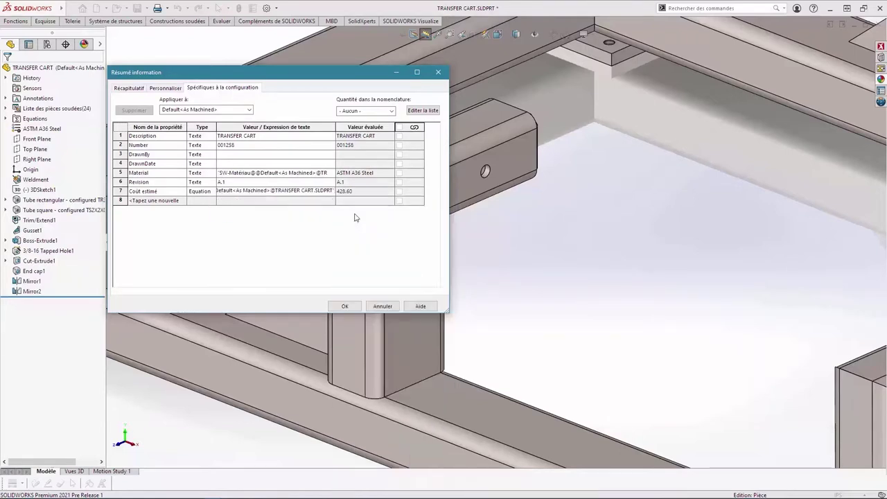
pyautogui.click(344, 306)
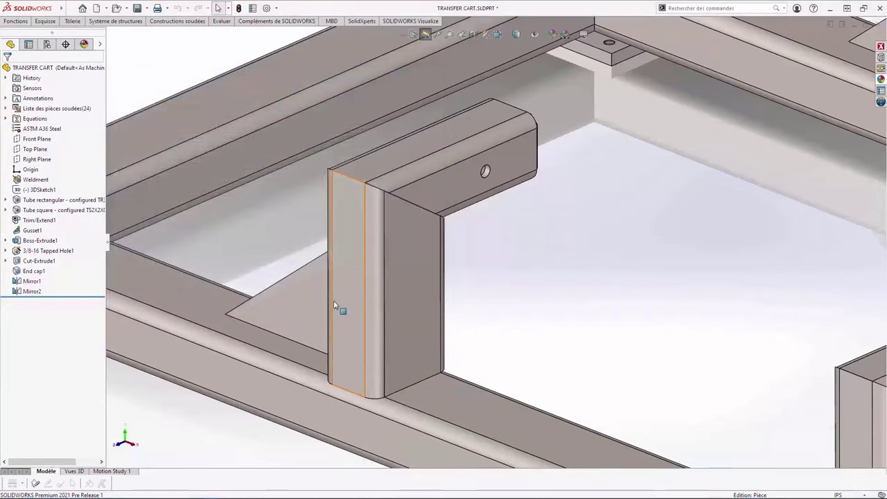
# Step: Add an Equation property LONGUEUR TOTALE to the 0.38 x 4 x 5.13 plate cut-list item
pyautogui.click(7, 108)
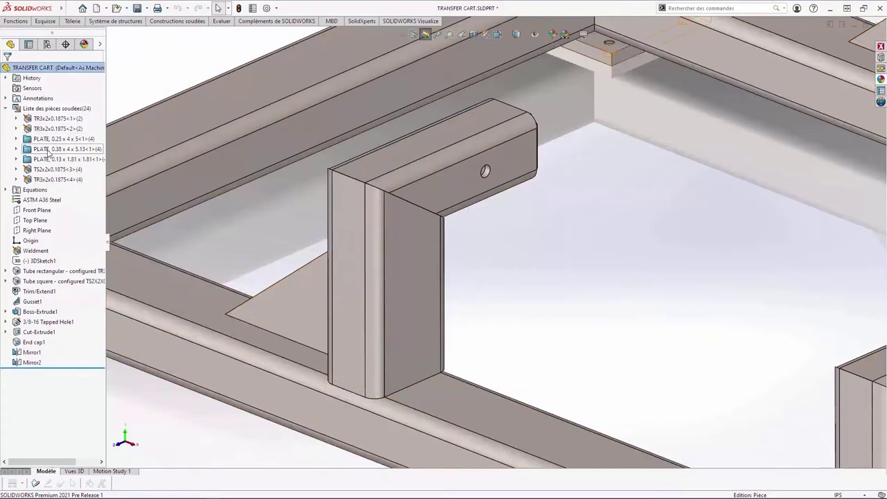
pyautogui.rightClick(47, 149)
pyautogui.click(72, 168)
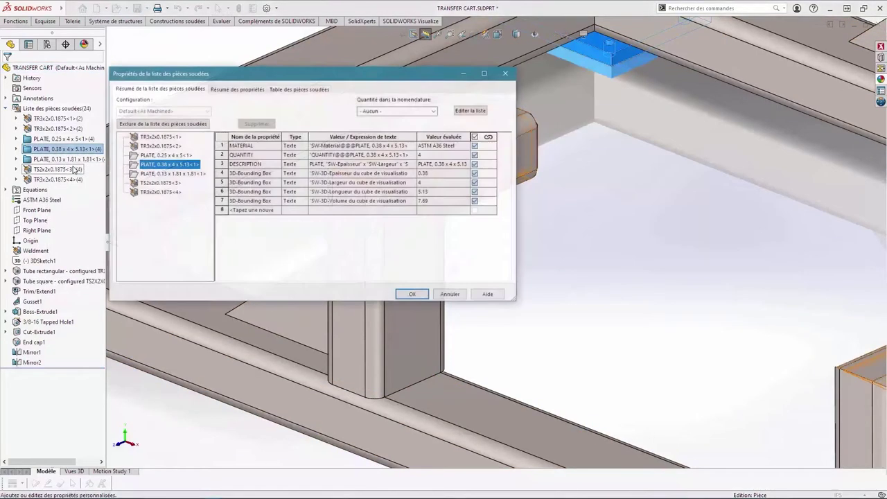
pyautogui.click(271, 213)
pyautogui.click(277, 209)
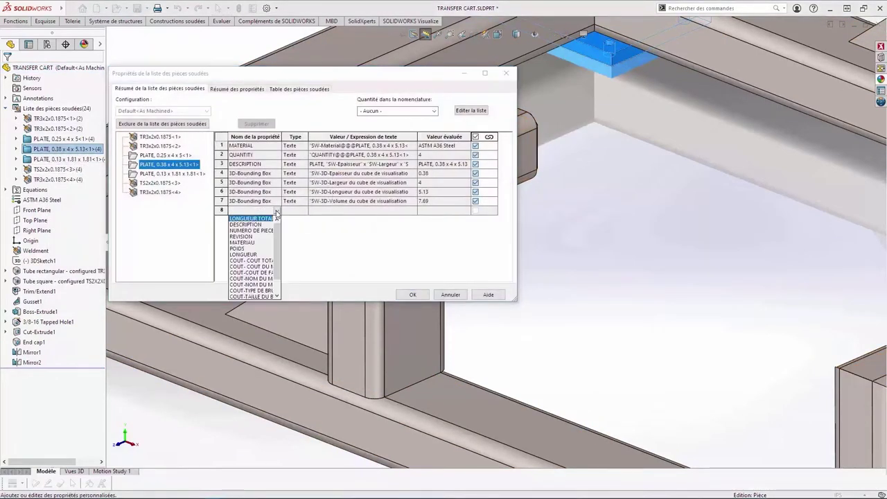
pyautogui.click(251, 218)
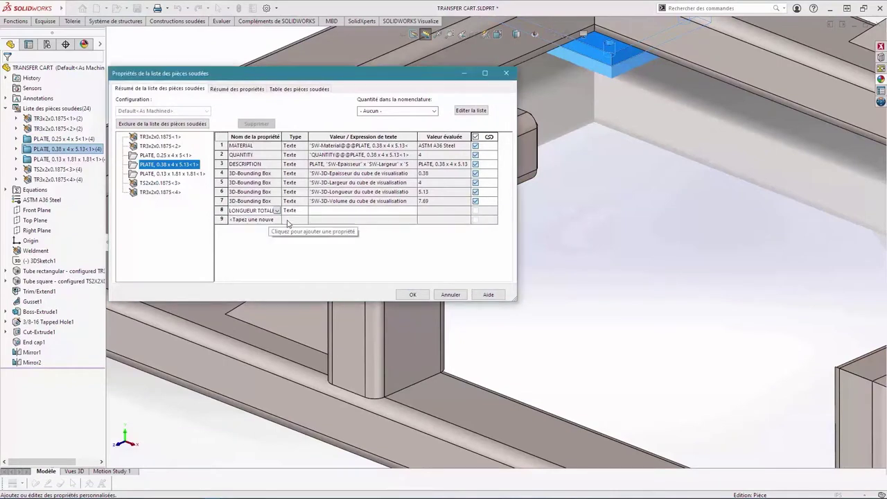
pyautogui.click(305, 211)
pyautogui.click(304, 211)
pyautogui.click(300, 242)
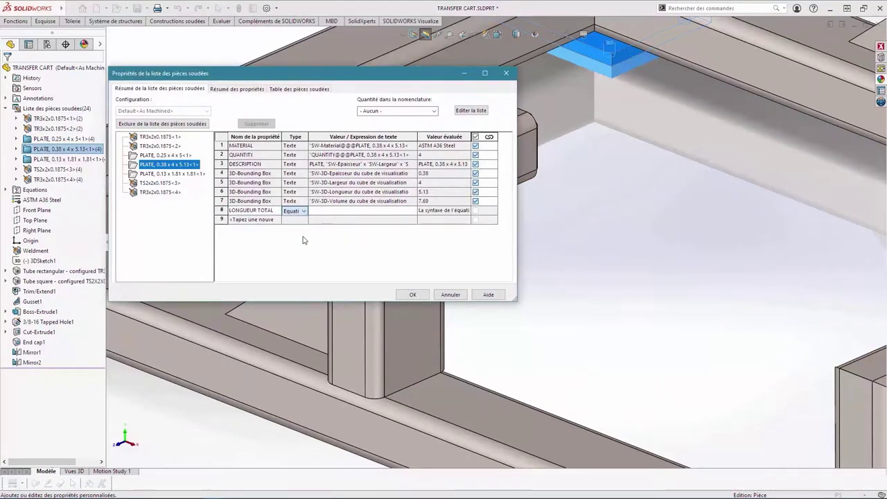
# Step: Set LONGUEUR TOTALE to 3D-Bounding Box Length * QUANTITY, evaluating to 20.52
pyautogui.click(324, 210)
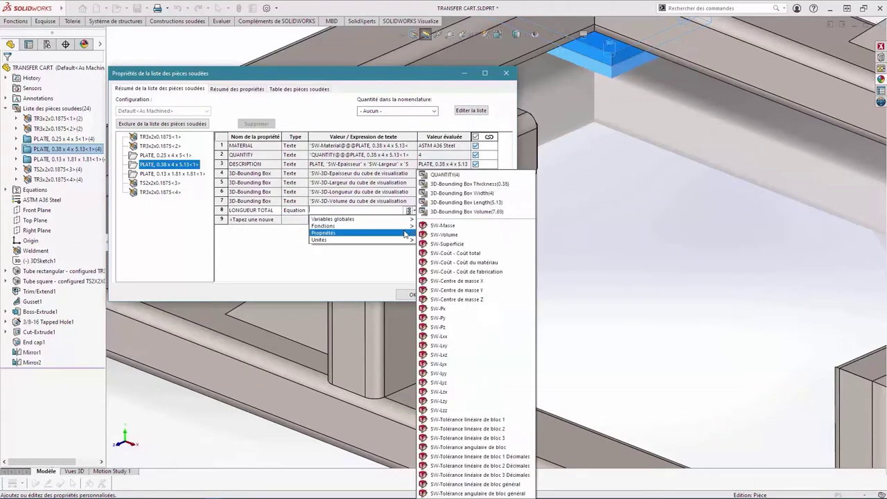
pyautogui.click(454, 203)
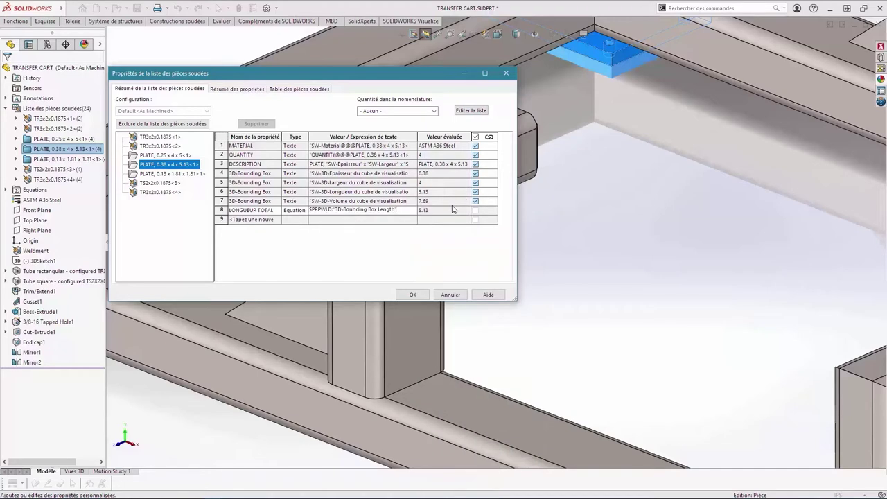
pyautogui.write('*')
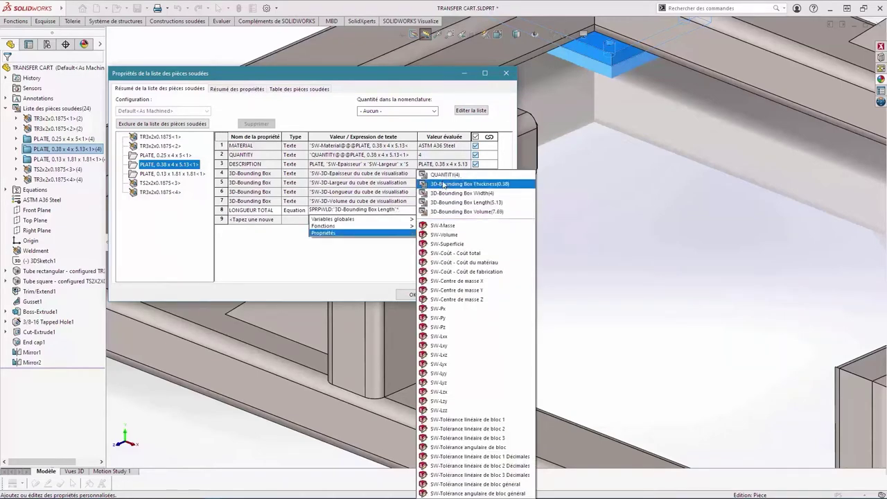
pyautogui.click(444, 174)
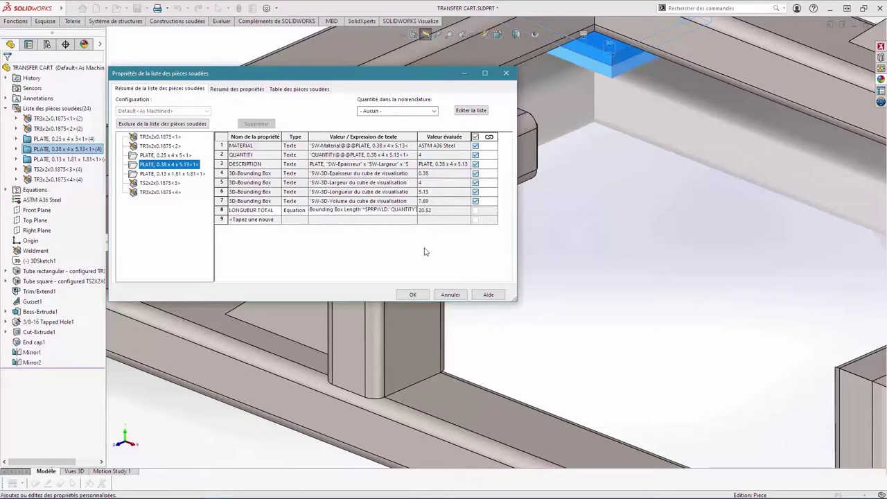
pyautogui.click(412, 294)
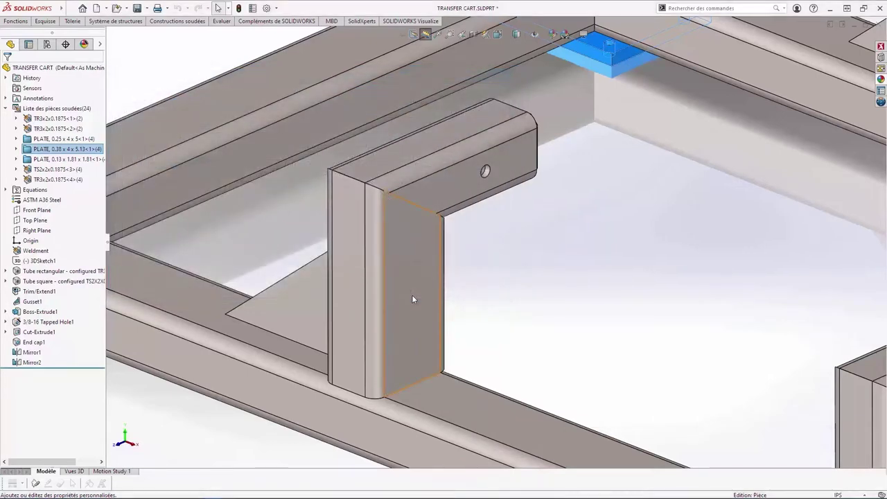
pyautogui.click(478, 276)
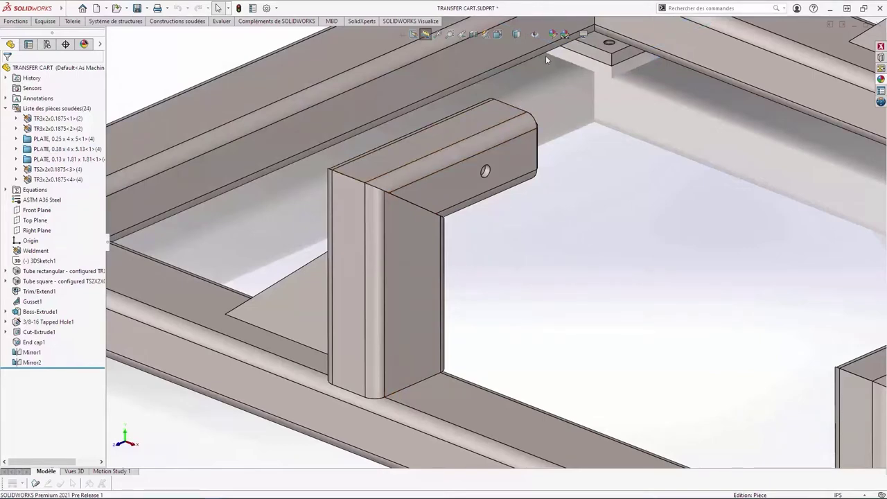
# Step: Apply a new bright cyan colour to the part's appearance
pyautogui.click(551, 35)
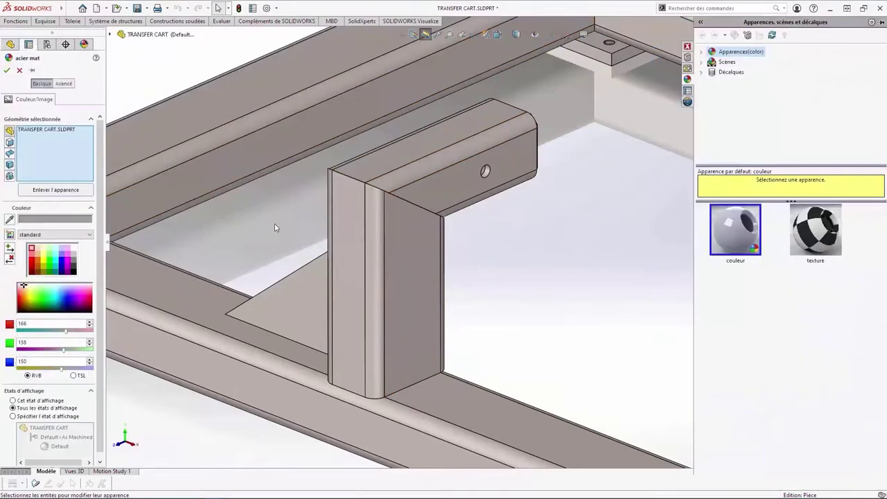
pyautogui.moveTo(80, 298); pyautogui.dragTo(53, 298)
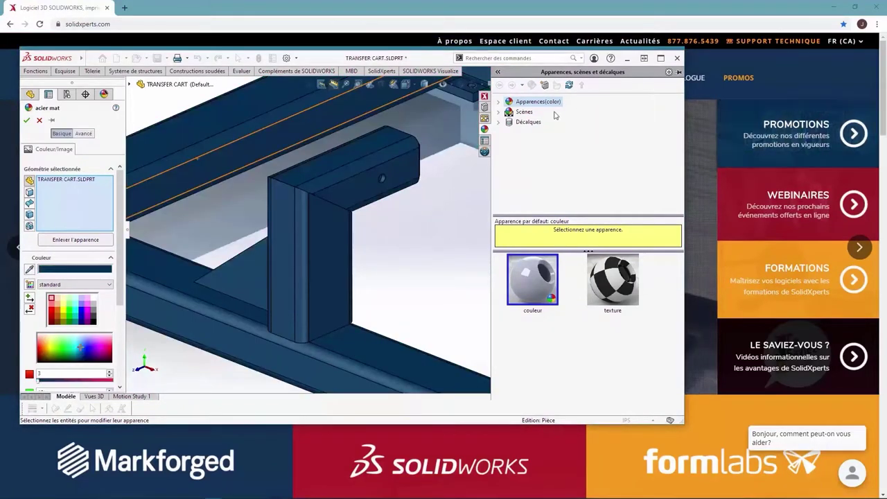
pyautogui.click(52, 121)
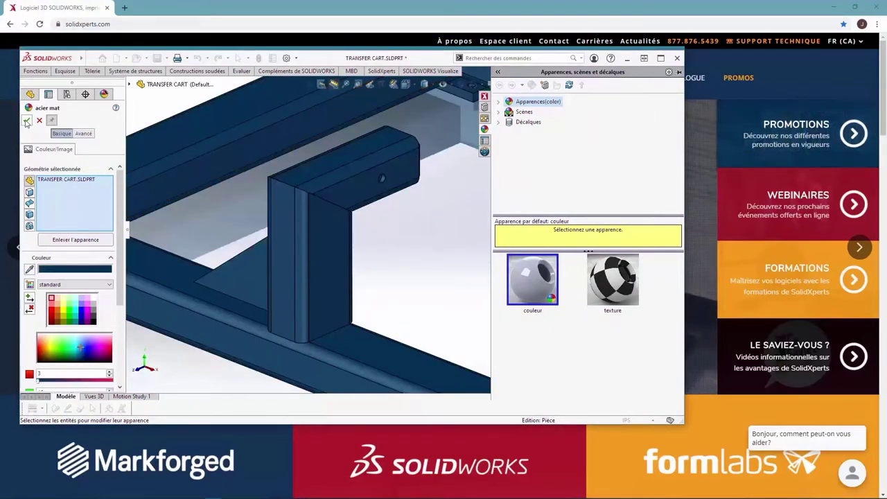
pyautogui.click(26, 120)
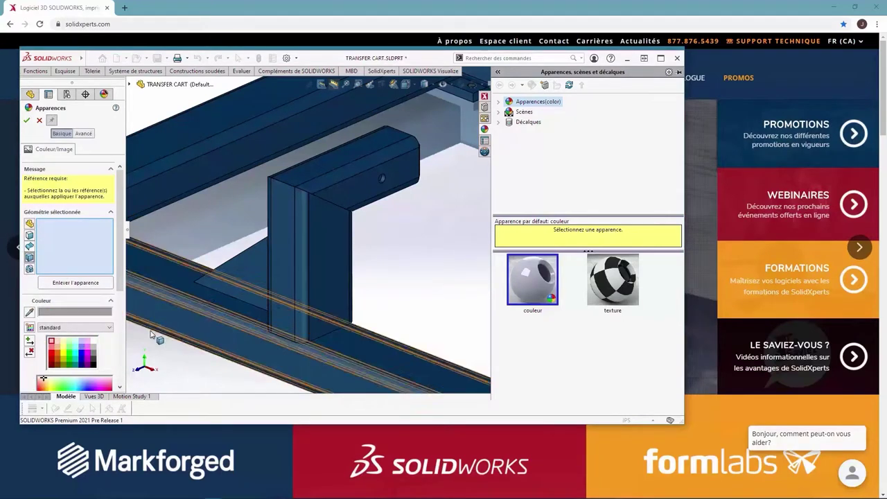
# Step: Colour the bracket uprights, gussets and end caps orange, then fit the maximized view to the frame
pyautogui.click(377, 206)
pyautogui.moveTo(378, 206); pyautogui.dragTo(453, 115)
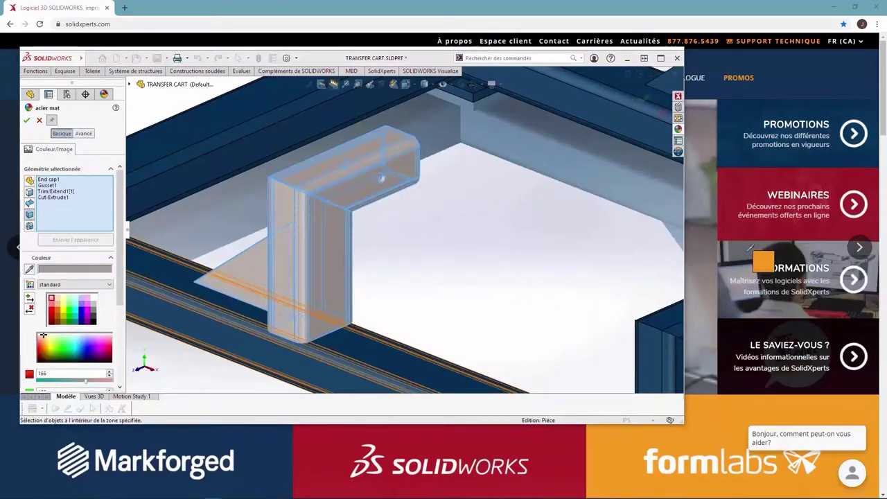
pyautogui.click(747, 251)
pyautogui.click(27, 121)
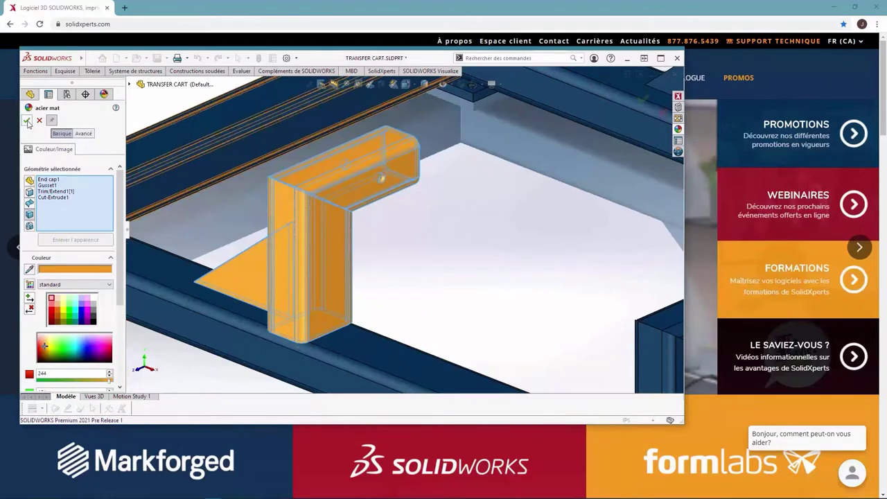
pyautogui.doubleClick(430, 61)
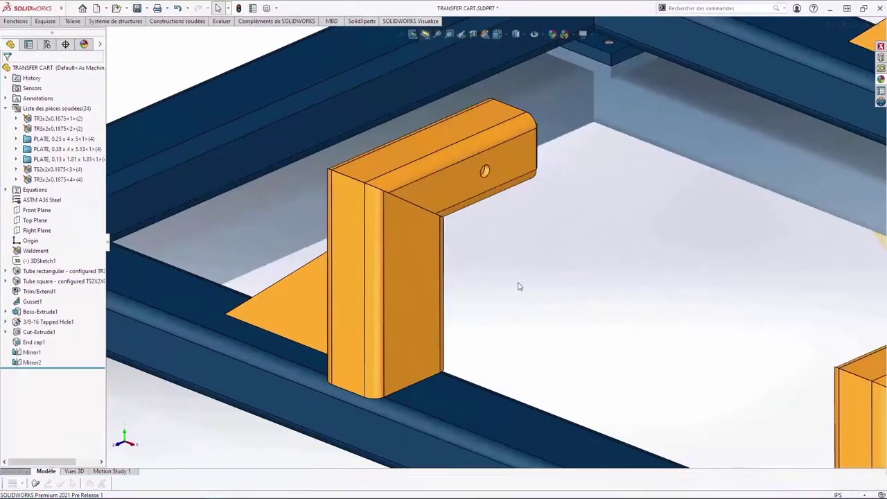
pyautogui.press('f')
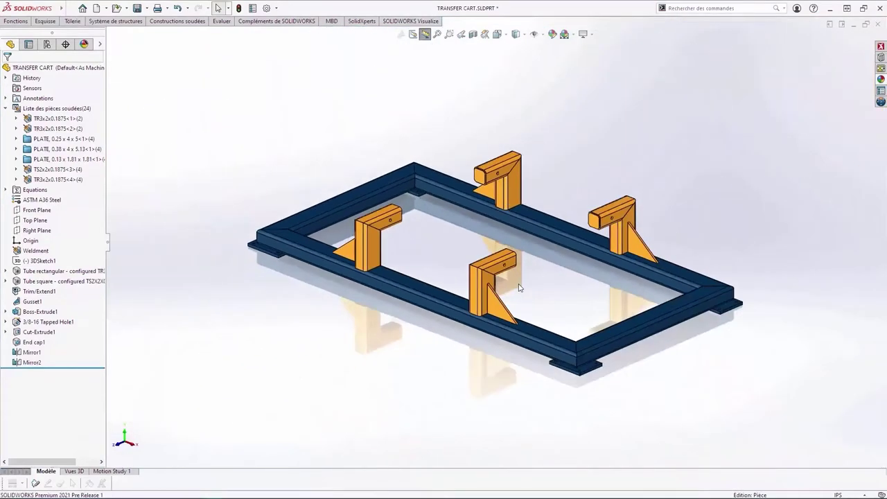
# Step: Switch to Structure system.SLDPRT and delete its diagonal member
pyautogui.hotkey('ctrl', 'Tab')
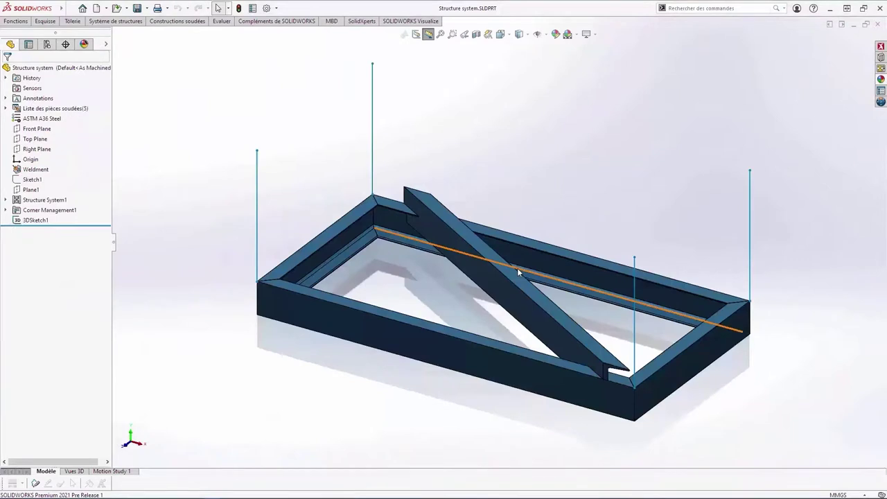
pyautogui.click(448, 234)
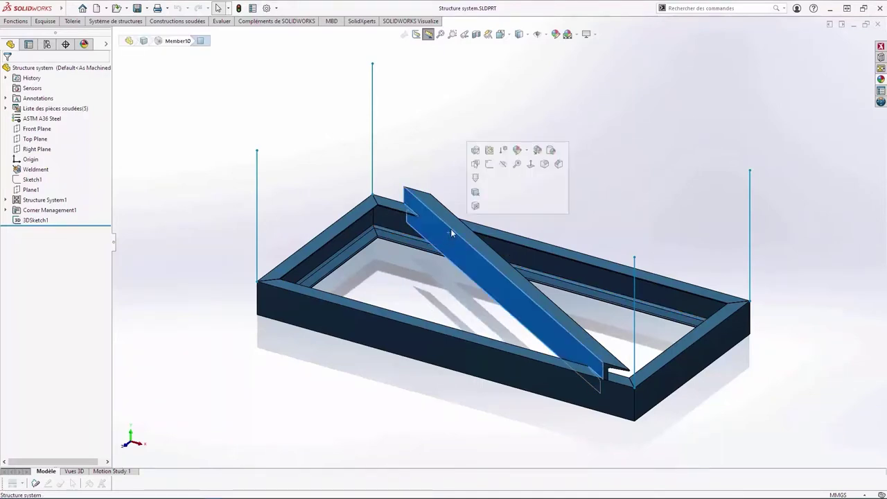
pyautogui.click(500, 149)
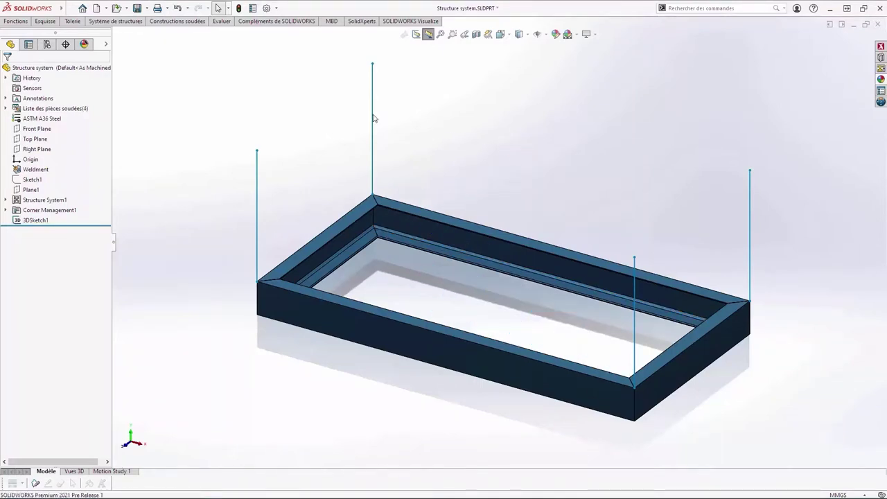
pyautogui.click(101, 22)
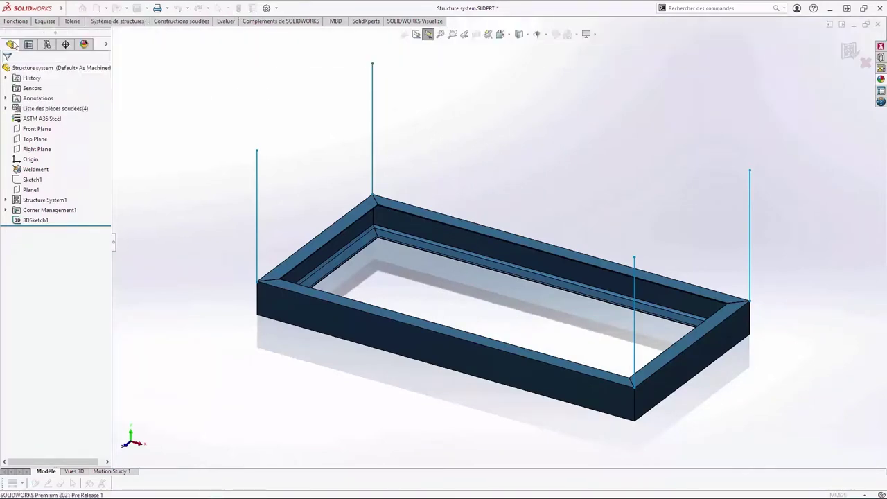
# Step: Start a secondary channel member spanning the back and front frame rails
pyautogui.click(117, 21)
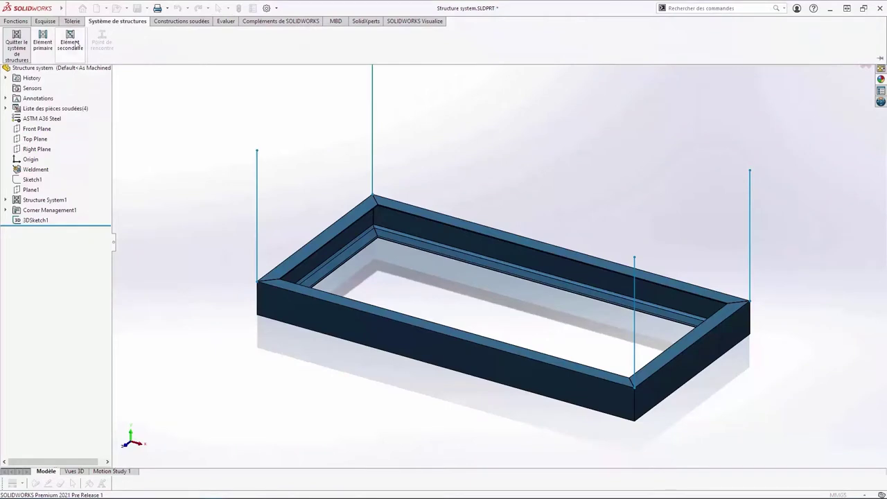
pyautogui.click(437, 233)
pyautogui.click(527, 375)
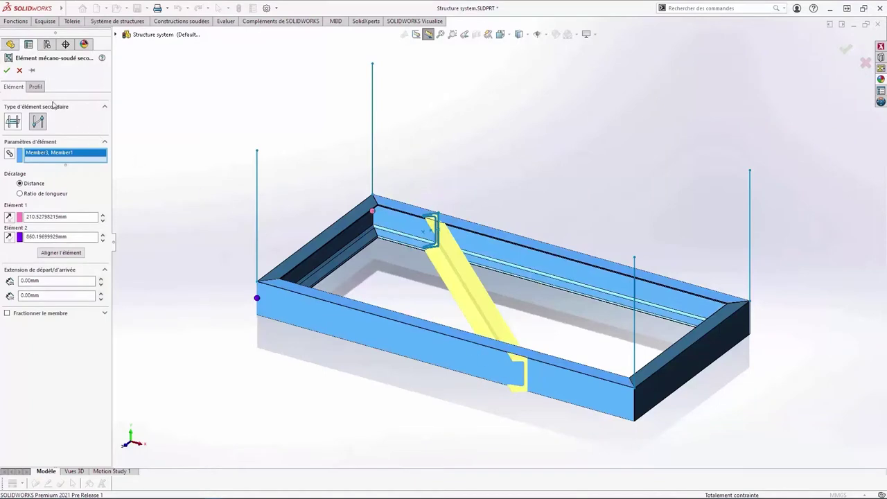
pyautogui.click(35, 86)
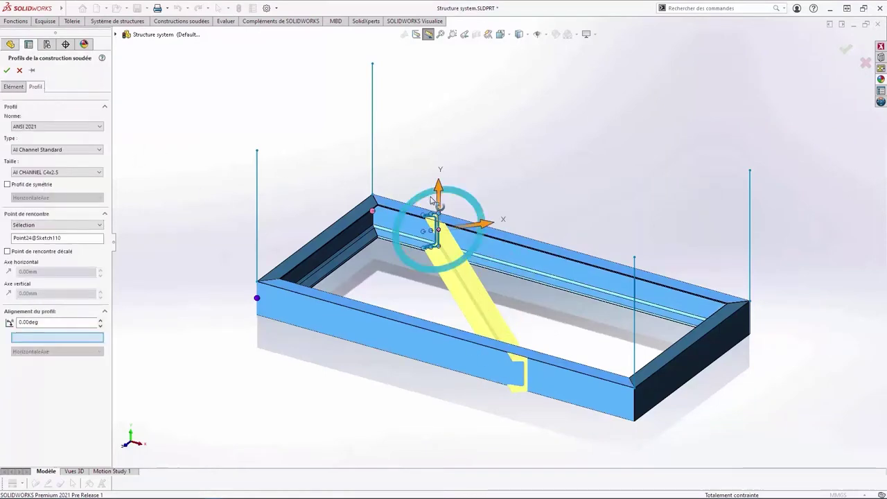
# Step: Centre the channel's pierce point, align it at 90°, confirm it, and adjust corner trimming
pyautogui.moveTo(433, 201)
pyautogui.mouseDown()
pyautogui.moveTo(374, 260)
pyautogui.moveTo(379, 229)
pyautogui.mouseUp()
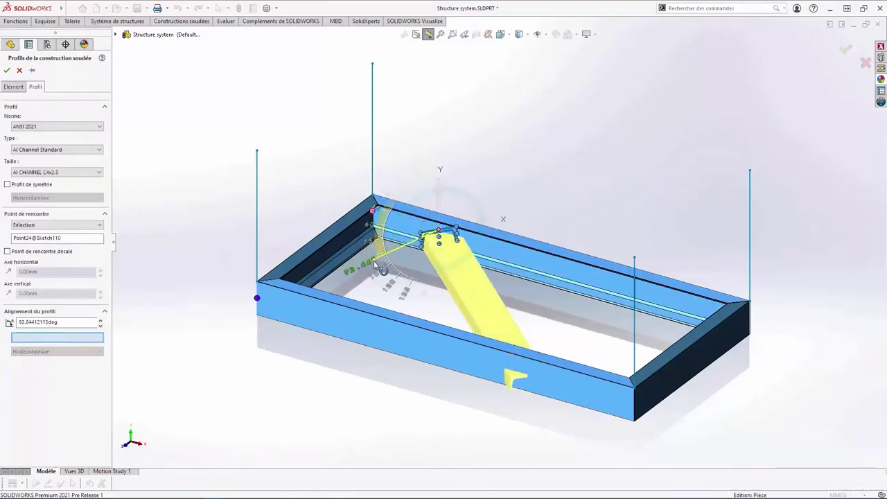
pyautogui.moveTo(380, 229); pyautogui.dragTo(375, 267)
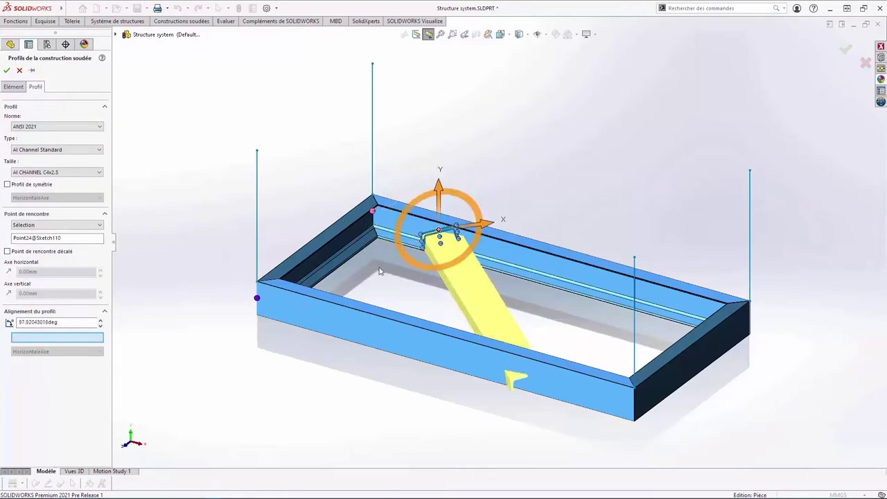
pyautogui.moveTo(440, 190); pyautogui.dragTo(445, 187)
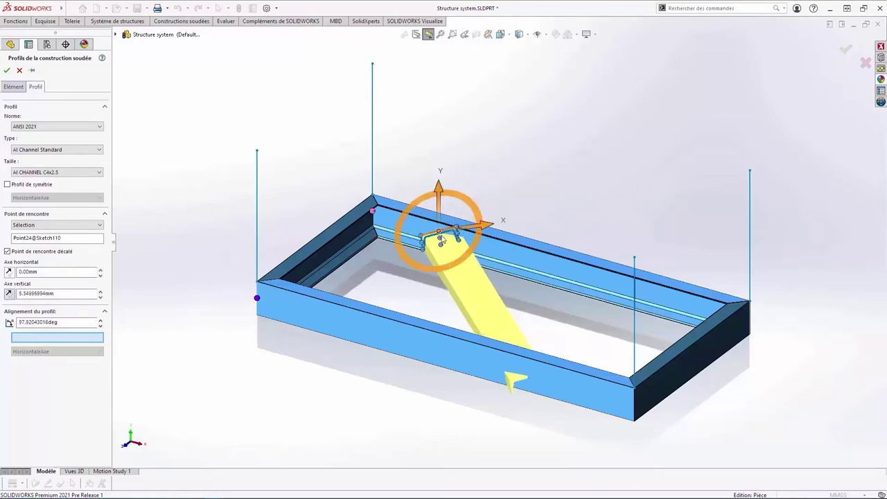
pyautogui.click(440, 239)
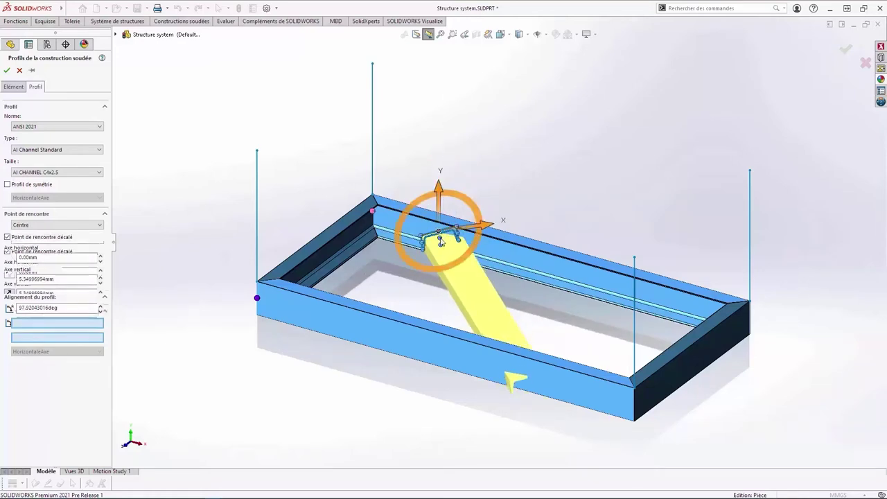
pyautogui.doubleClick(91, 310)
pyautogui.write('90')
pyautogui.press('Return')
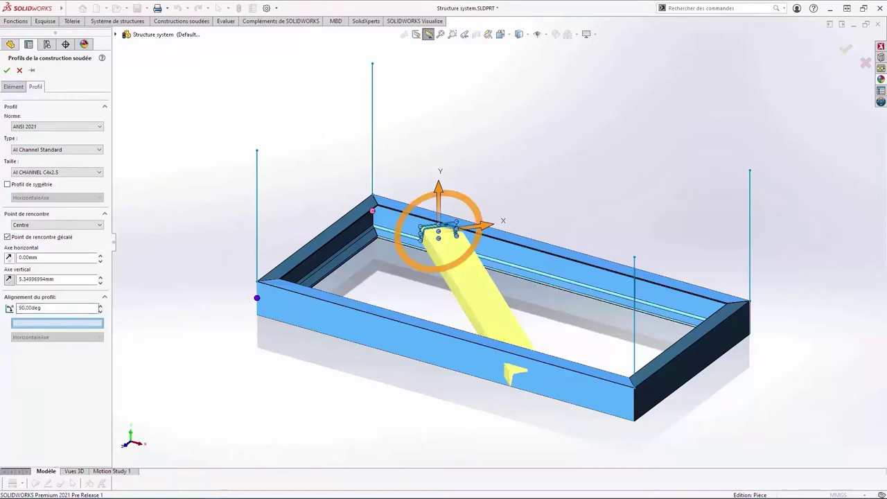
pyautogui.click(6, 70)
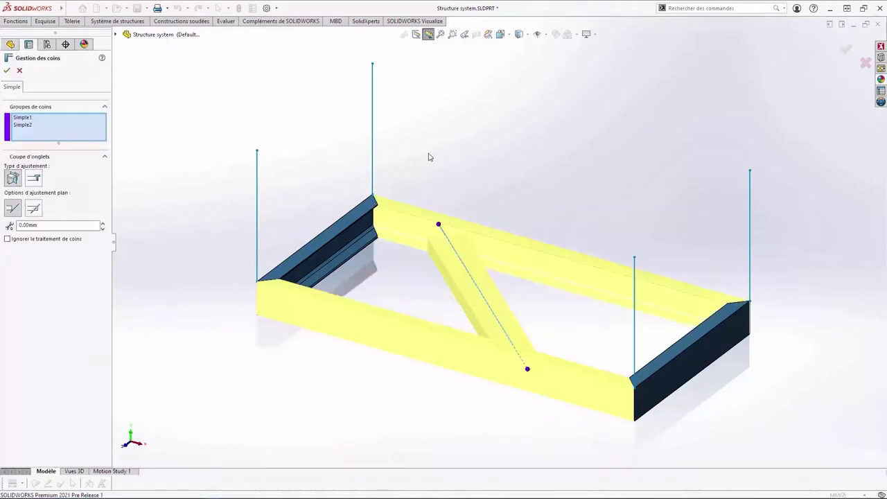
pyautogui.click(33, 209)
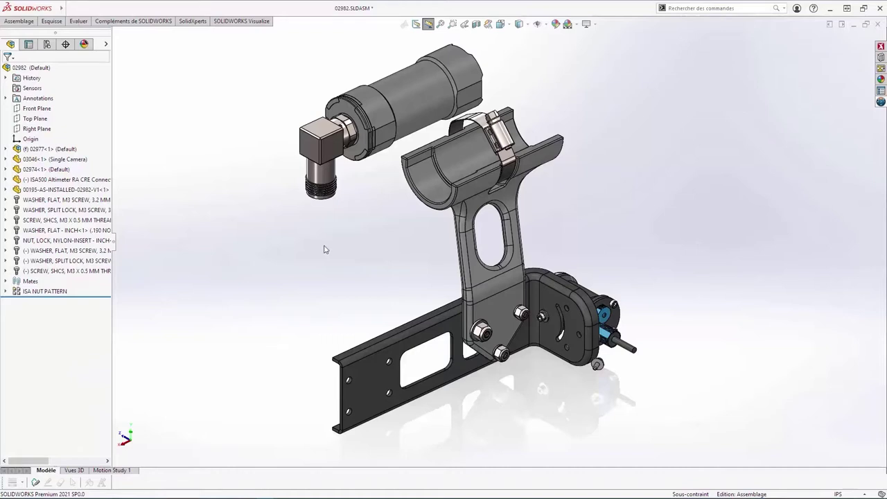
# Step: Mate the altimeter cylinder coaxially to the clamp's inner face, then zoom into the bracket area
pyautogui.click(409, 99)
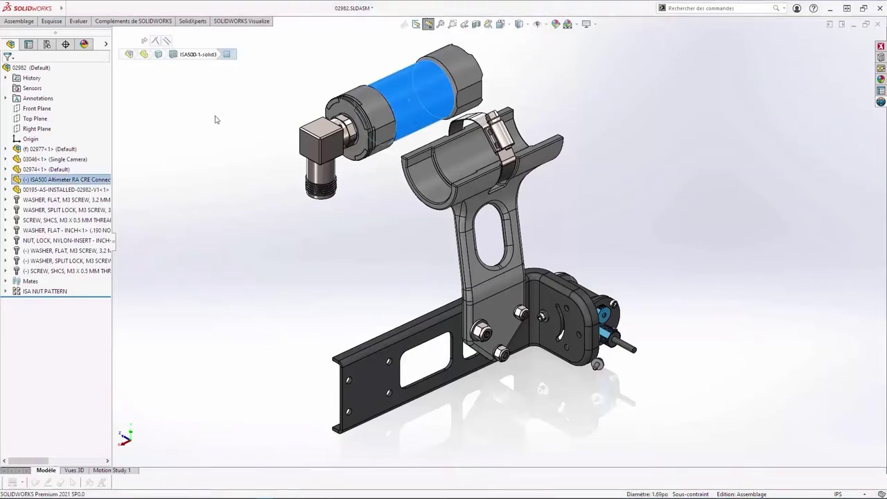
pyautogui.press('m')
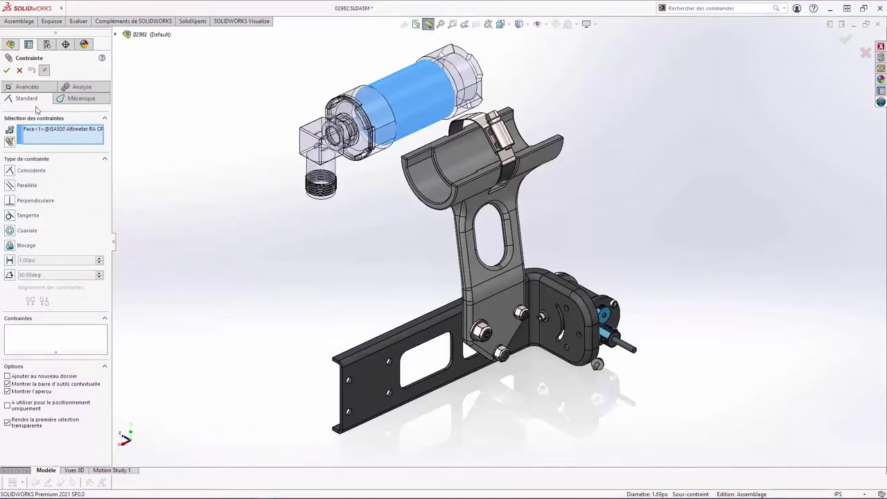
pyautogui.click(74, 100)
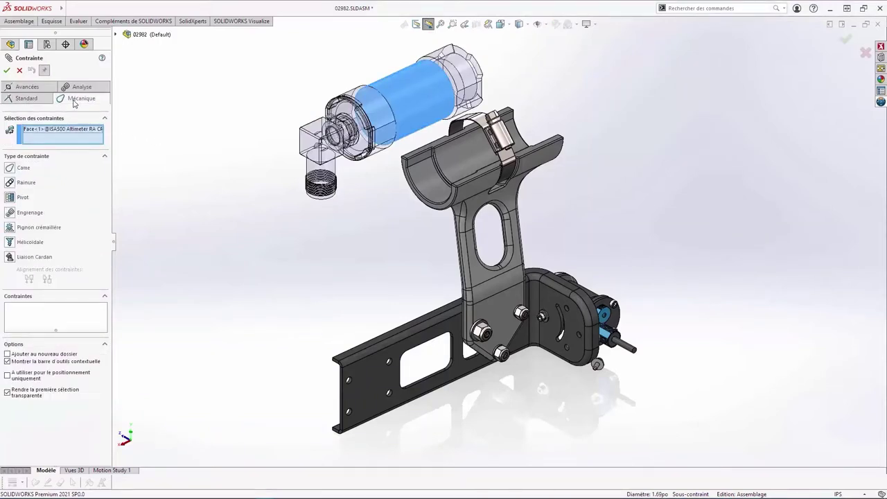
pyautogui.click(81, 87)
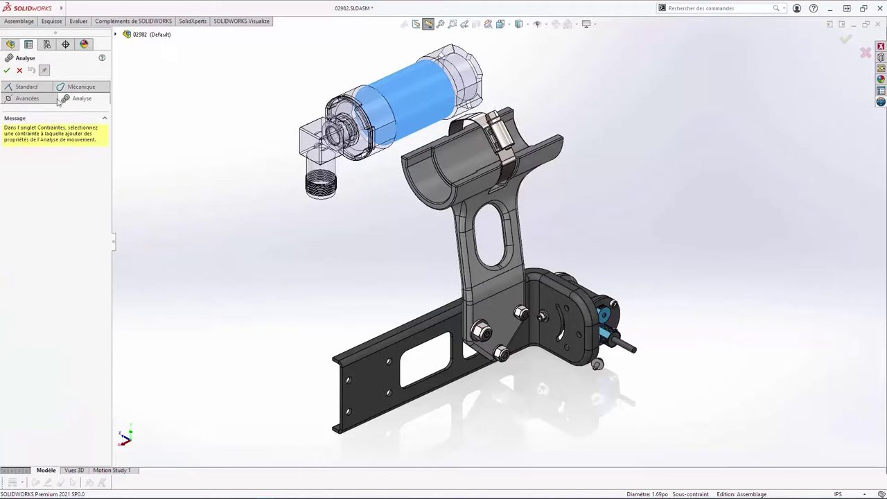
pyautogui.click(25, 101)
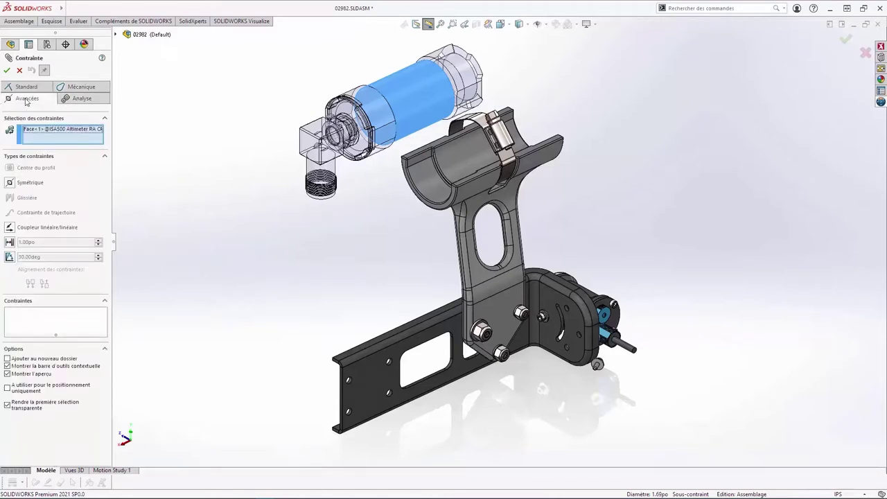
pyautogui.click(26, 86)
pyautogui.click(470, 148)
pyautogui.rightClick(471, 151)
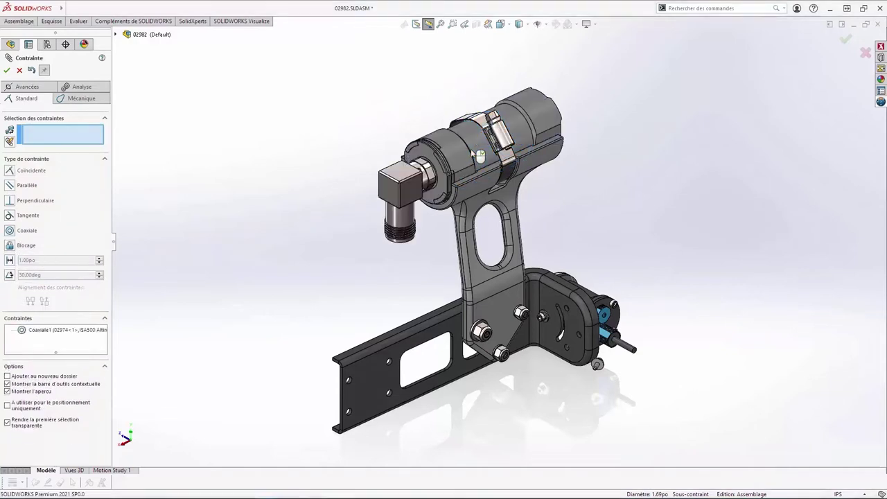
pyautogui.rightClick(472, 151)
pyautogui.moveTo(319, 107); pyautogui.dragTo(337, 127, button='right')
pyautogui.moveTo(421, 250); pyautogui.dragTo(652, 413)
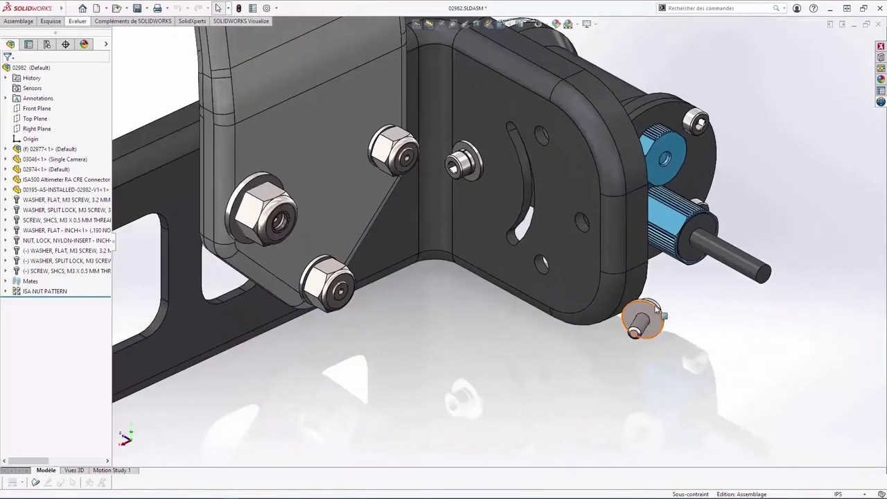
# Step: Quick-mate the small washer onto the bracket face
pyautogui.click(649, 321)
pyautogui.keyDown('ctrl'); pyautogui.click(584, 275); pyautogui.keyUp('ctrl')
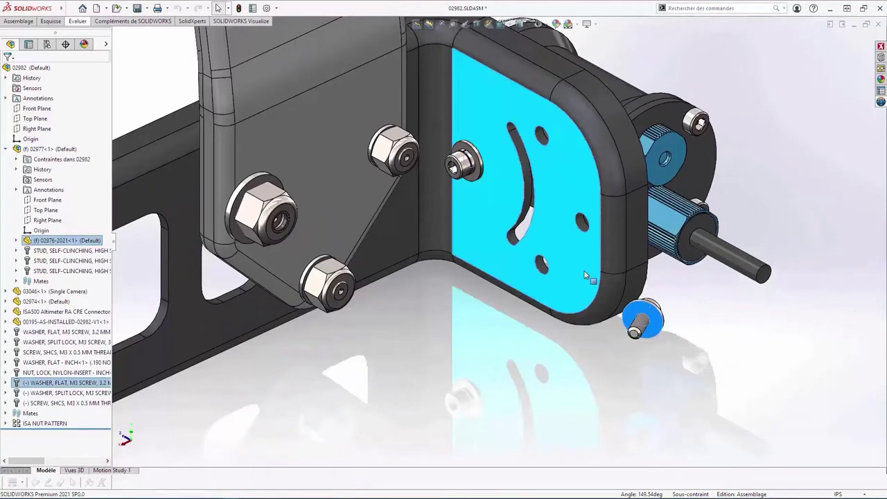
pyautogui.click(608, 263)
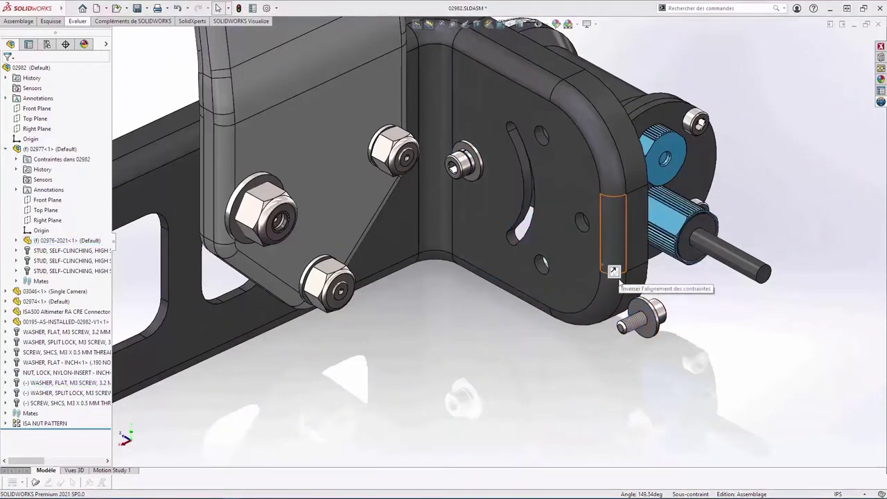
# Step: Flip the screw's concentric mate alignment, declining the automatic alignment fix
pyautogui.click(635, 328)
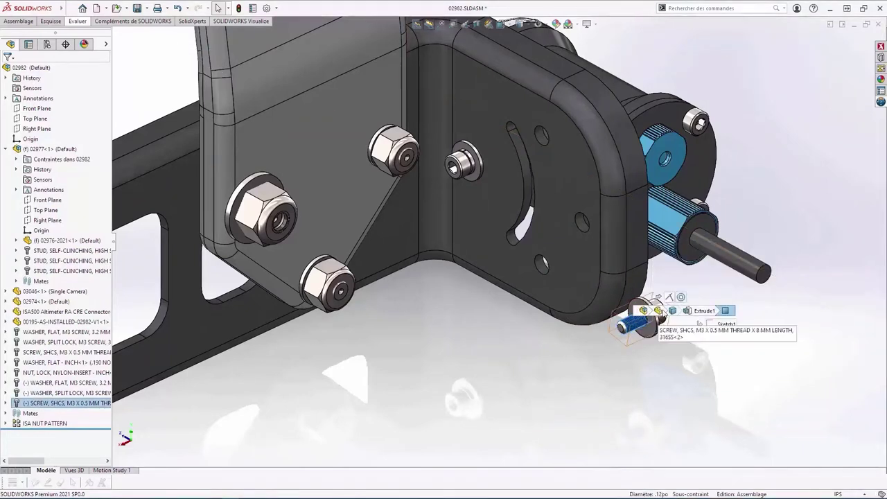
pyautogui.rightClick(681, 296)
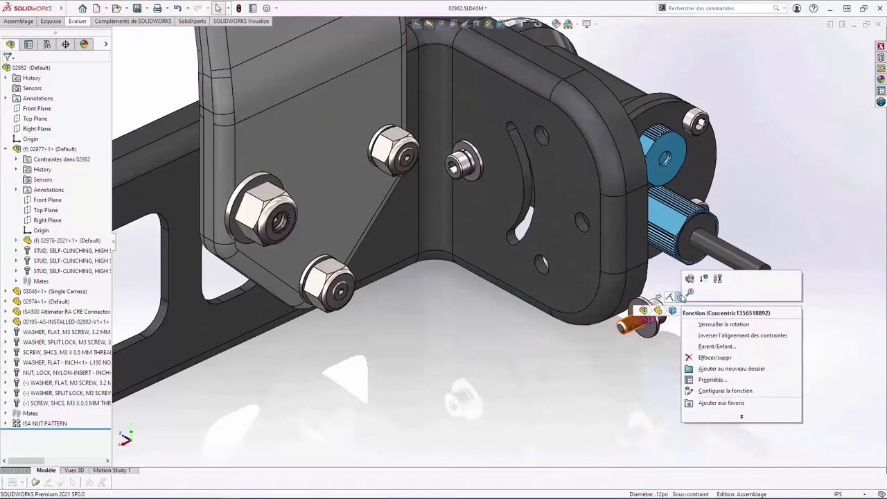
pyautogui.click(706, 335)
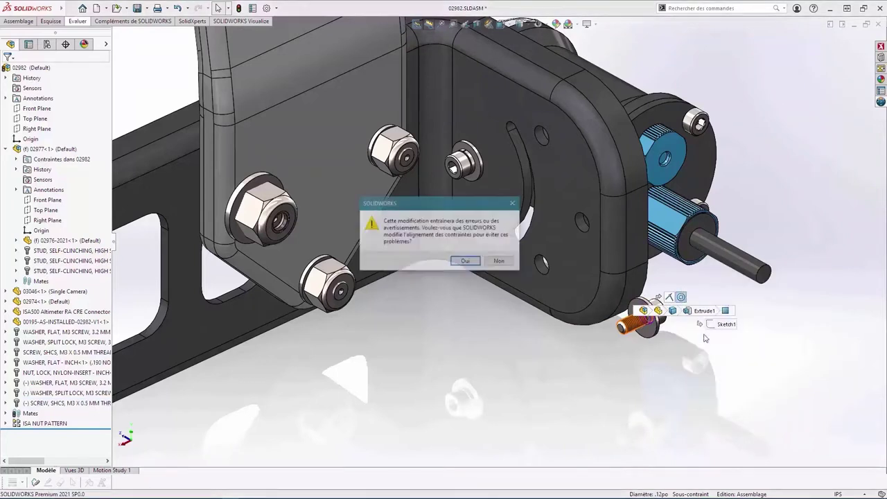
pyautogui.click(500, 262)
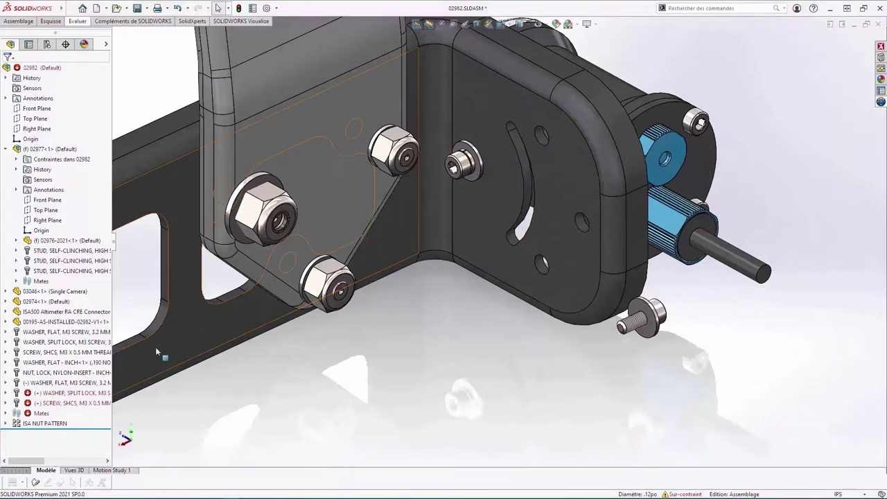
# Step: Undo the last mate and collapse the Mates list in the tree
pyautogui.click(7, 414)
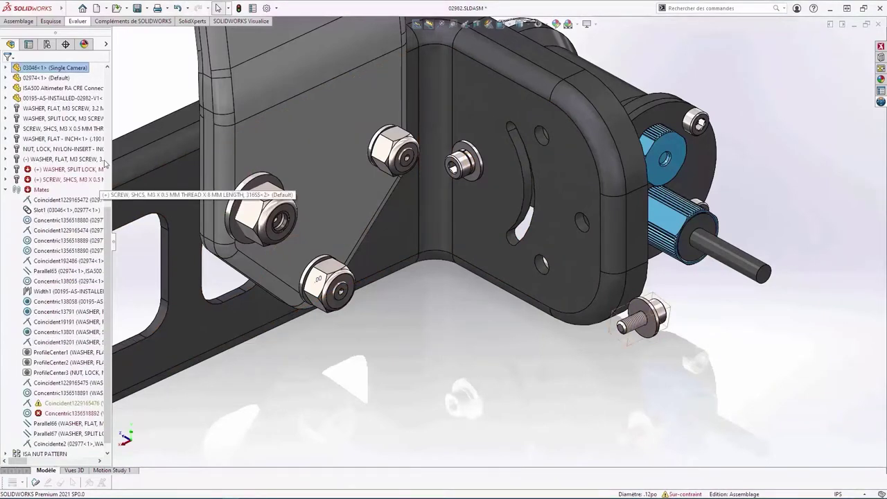
pyautogui.click(177, 8)
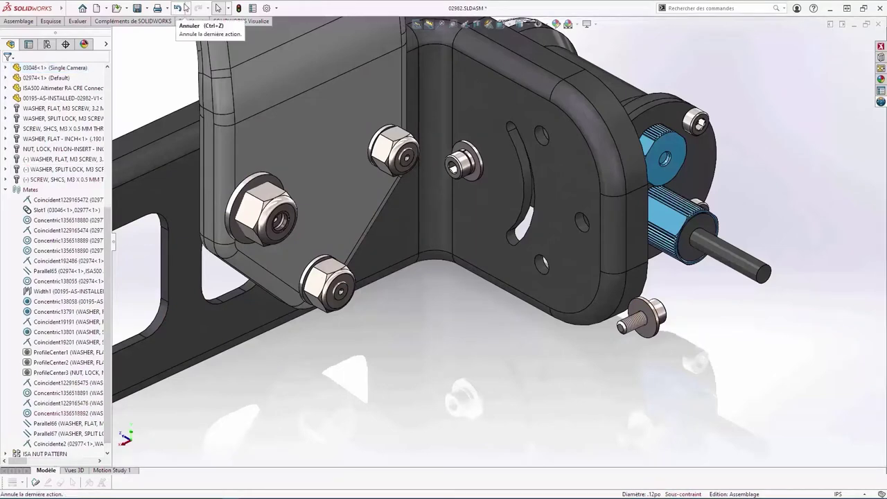
pyautogui.click(184, 7)
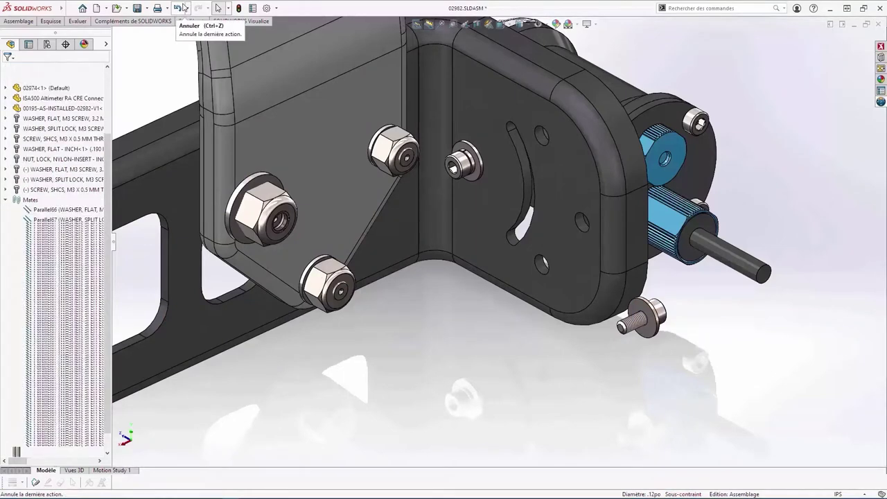
pyautogui.click(267, 9)
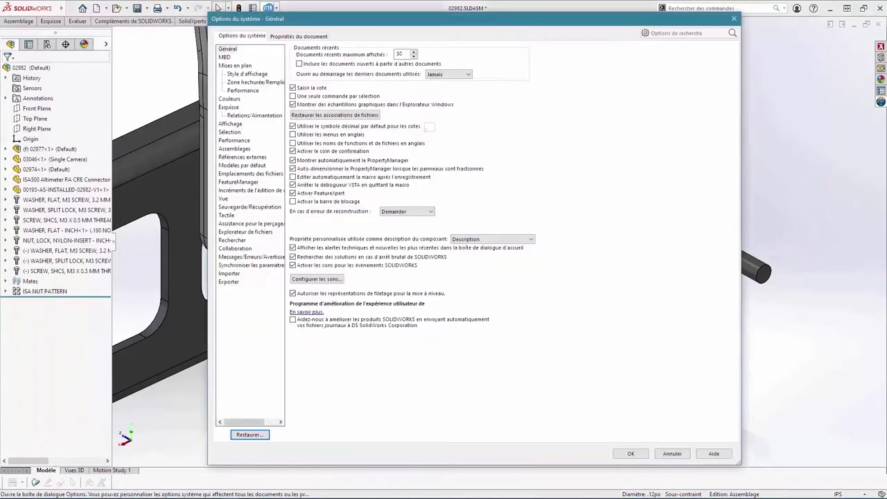
# Step: Set the Assemblies option for changing mate alignments during editing to Toujours
pyautogui.click(235, 149)
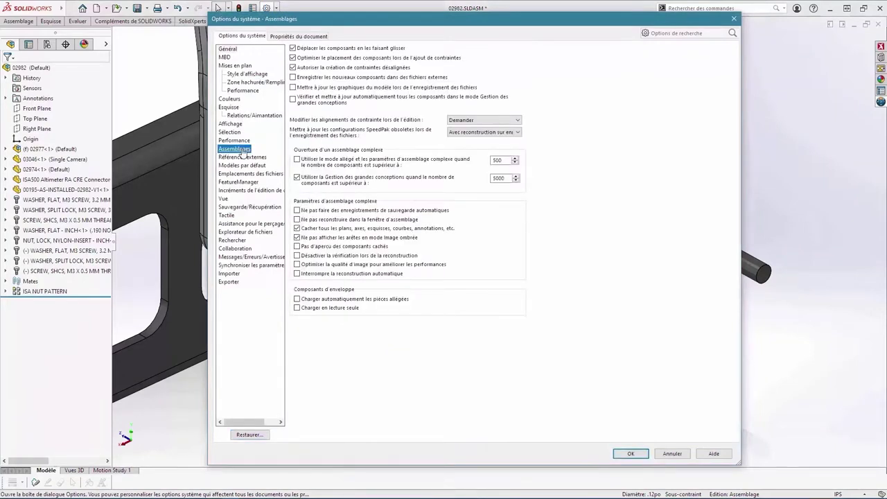
pyautogui.click(483, 120)
pyautogui.click(481, 132)
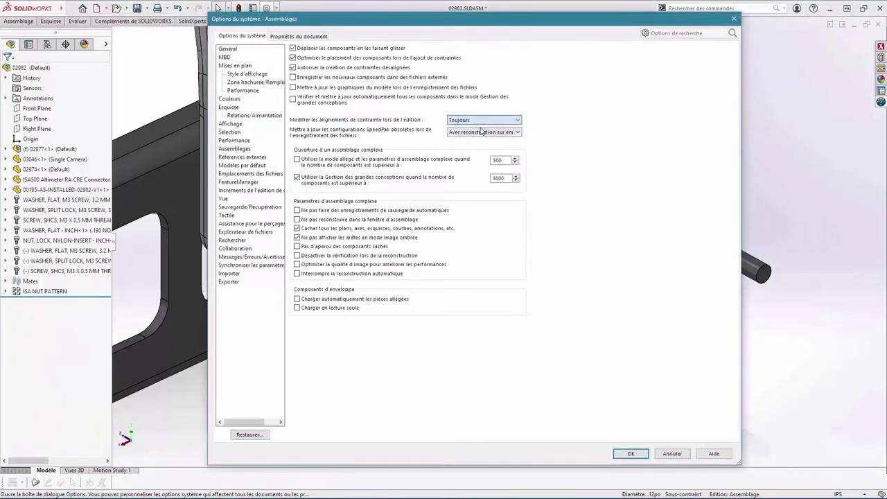
pyautogui.click(629, 455)
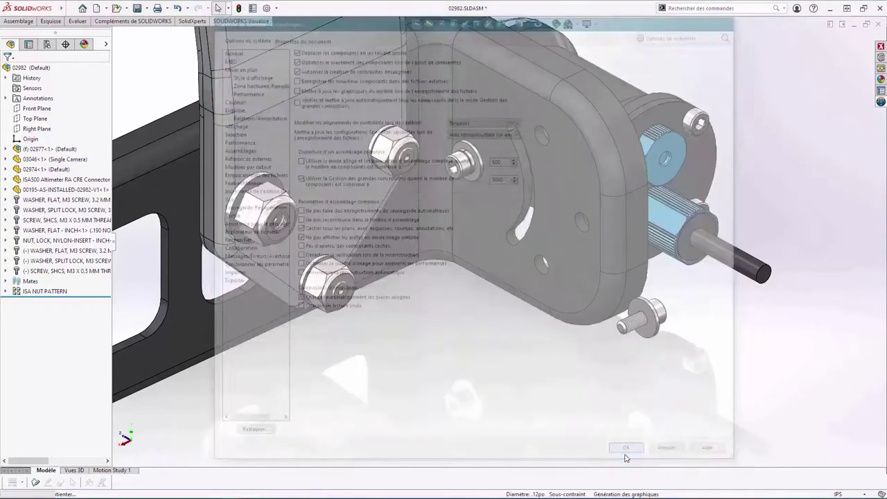
pyautogui.click(641, 305)
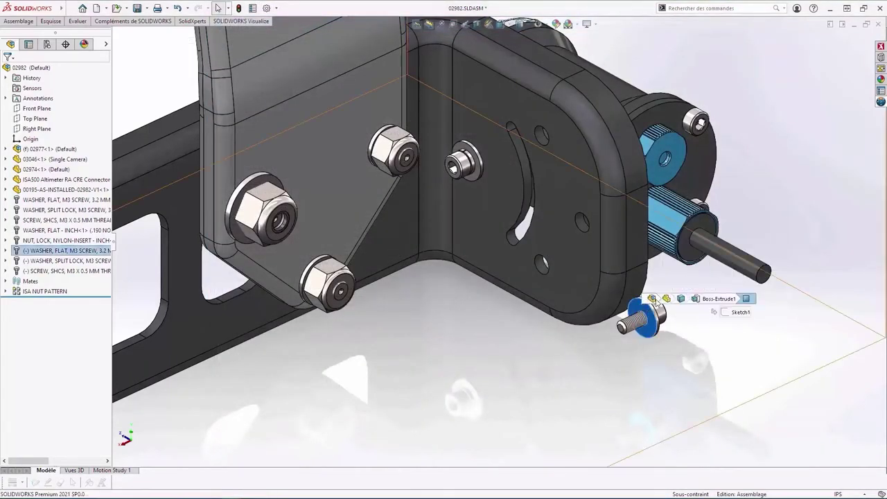
# Step: Mate the washer coincident with the plate face
pyautogui.click(644, 309)
pyautogui.click(711, 285)
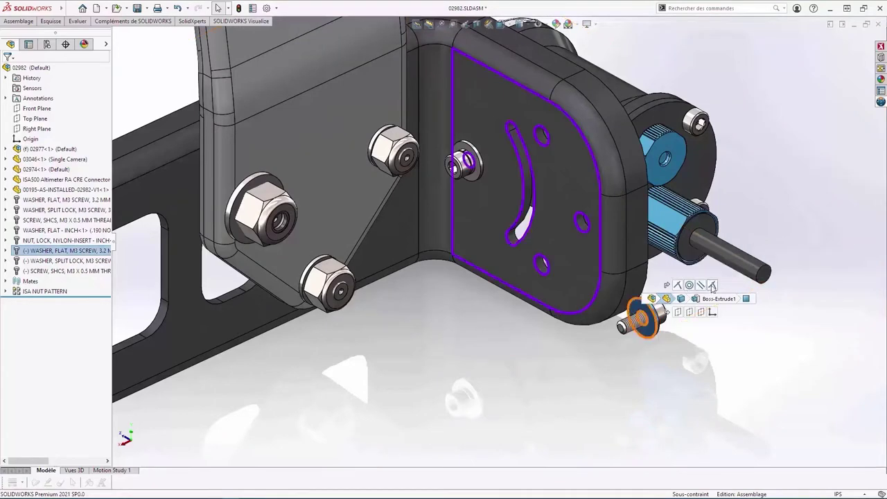
pyautogui.rightClick(703, 260)
pyautogui.click(726, 316)
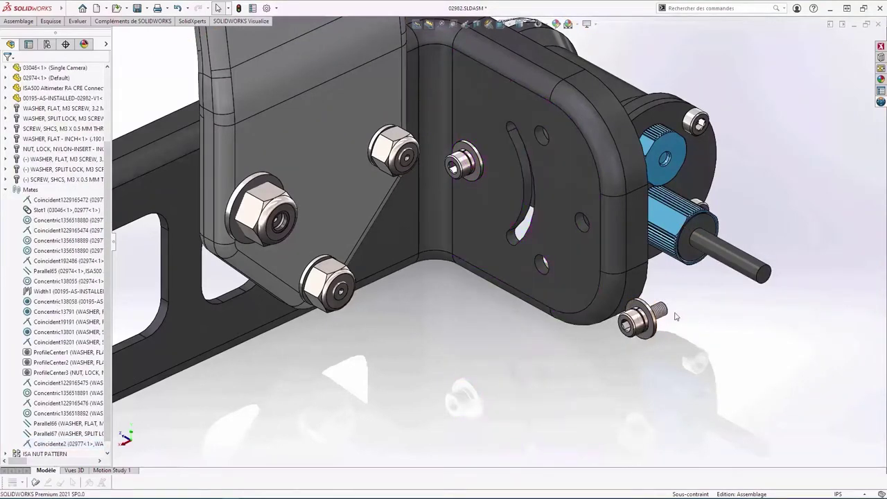
# Step: Add a slot mate centring the screw in the curved slot (Centré dans la rainure)
pyautogui.click(659, 312)
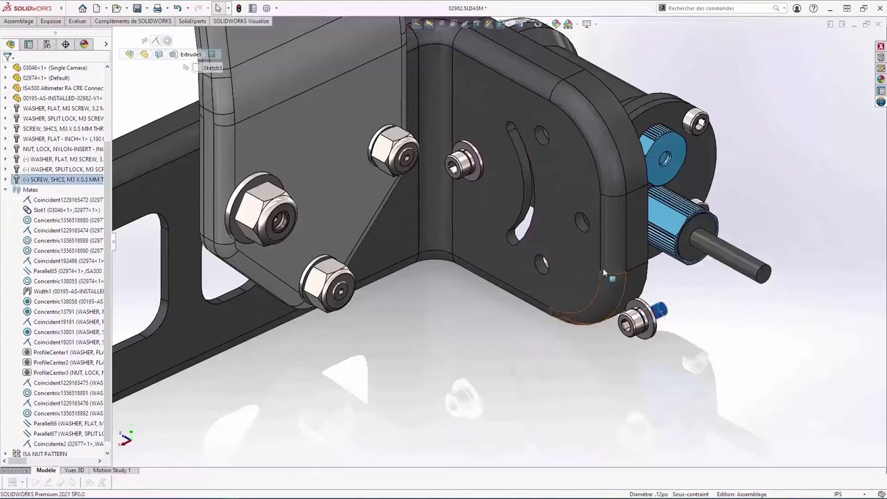
pyautogui.keyDown('ctrl'); pyautogui.click(530, 198); pyautogui.keyUp('ctrl')
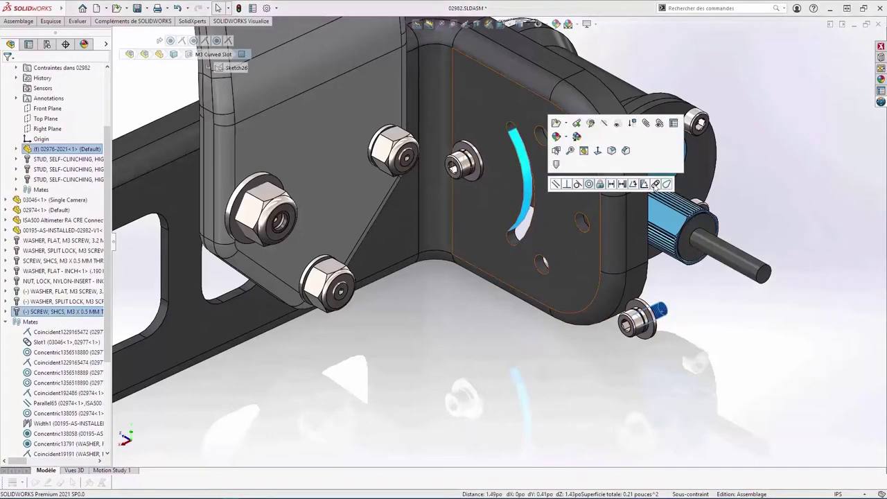
pyautogui.click(654, 183)
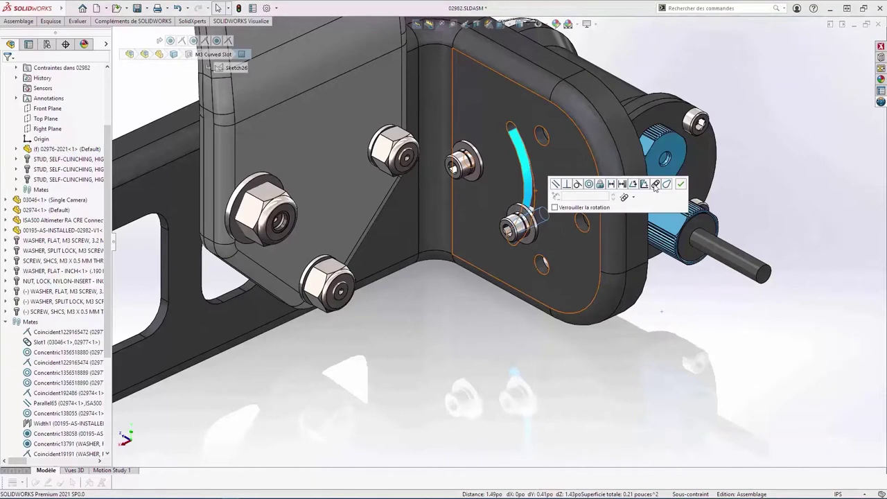
pyautogui.click(634, 198)
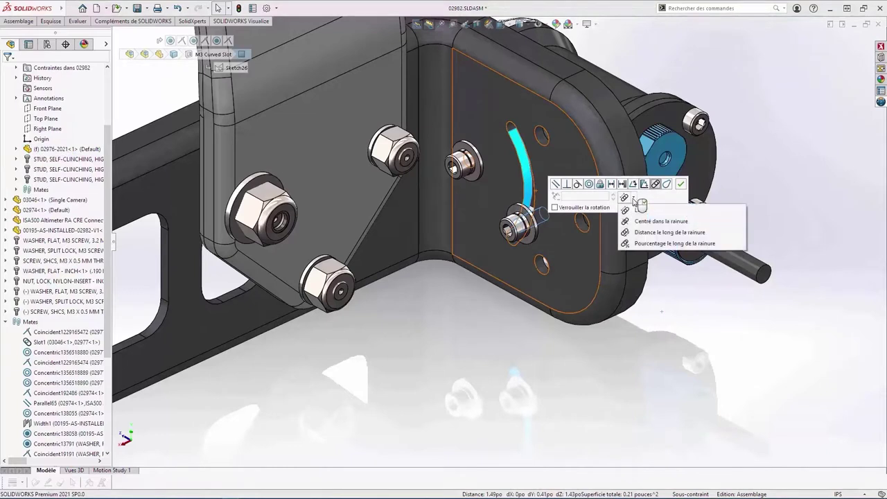
pyautogui.click(664, 222)
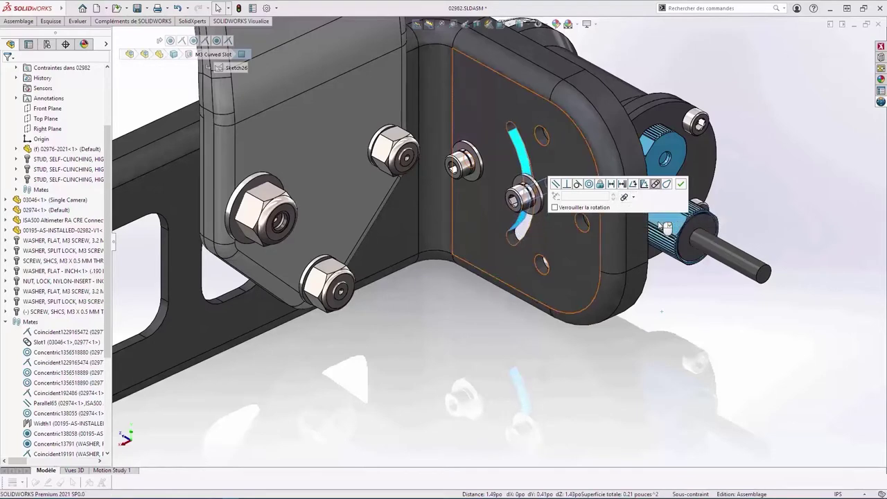
pyautogui.click(681, 184)
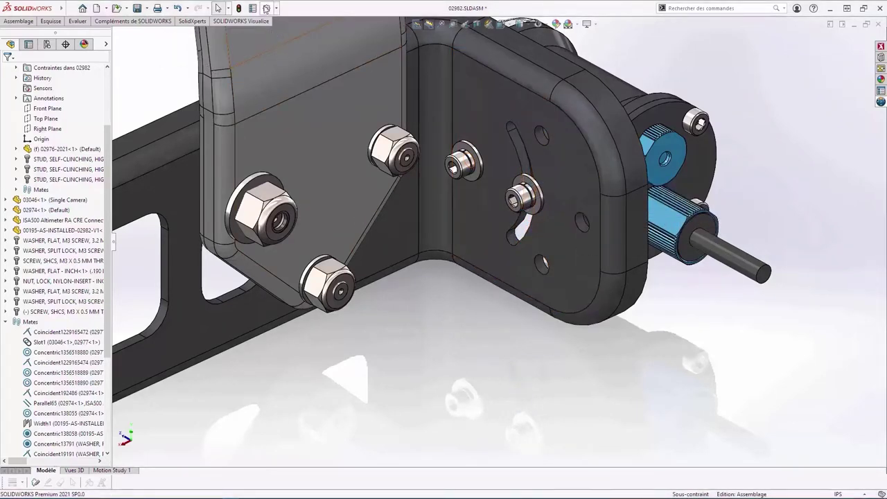
pyautogui.click(266, 9)
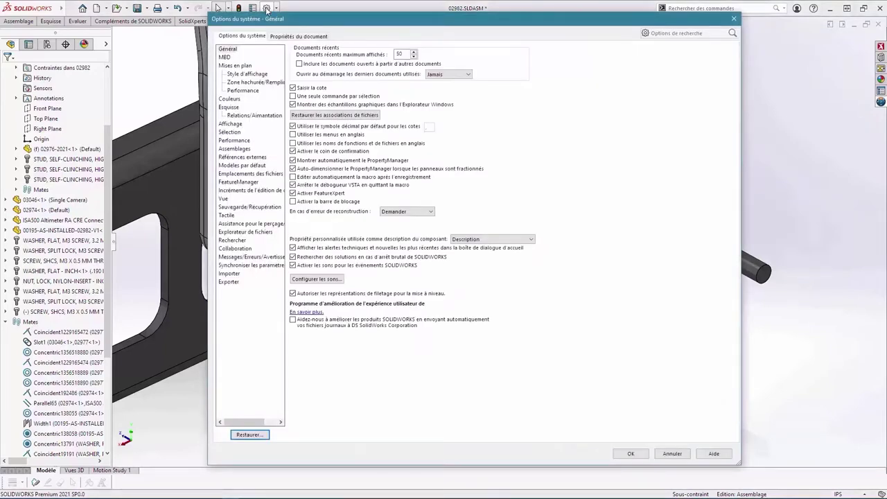
# Step: Set the document's default slot mate to 'Centré dans la rainure', then select the left lock nut
pyautogui.click(288, 36)
pyautogui.click(253, 174)
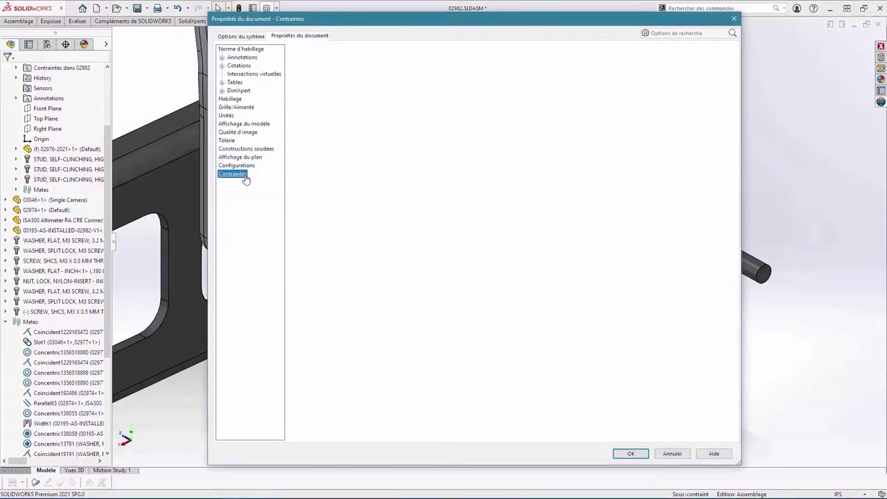
pyautogui.click(405, 125)
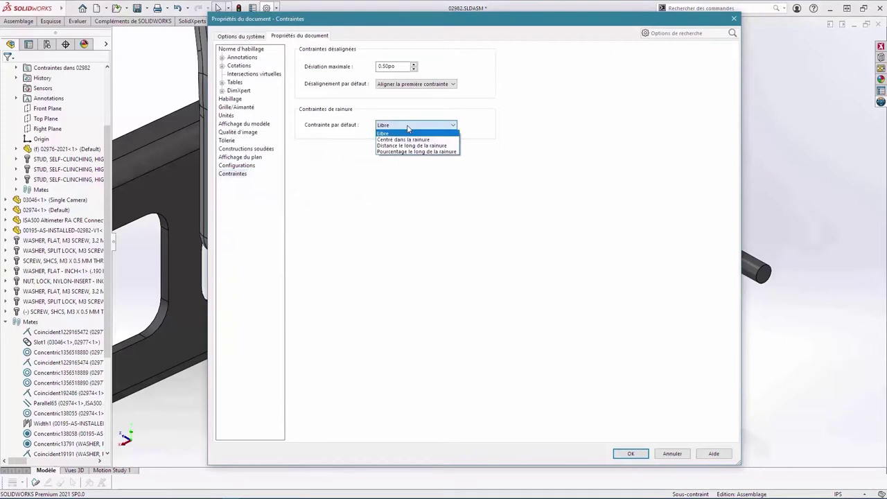
pyautogui.click(406, 139)
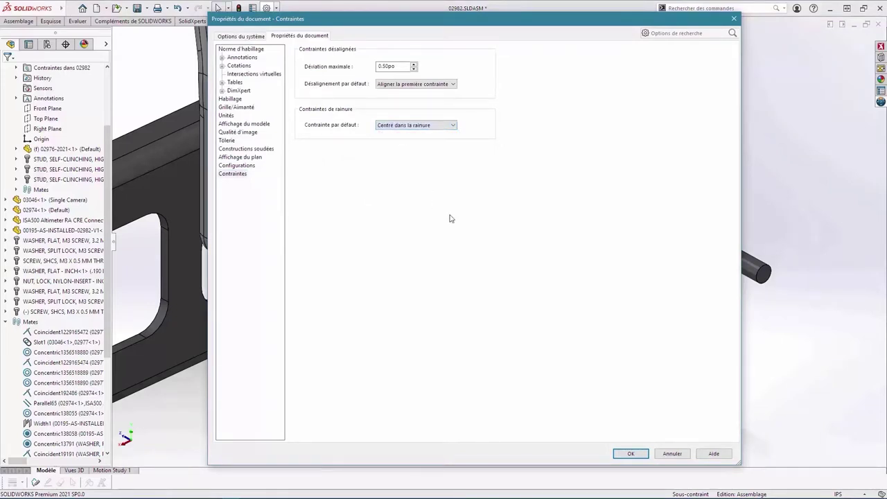
pyautogui.click(630, 454)
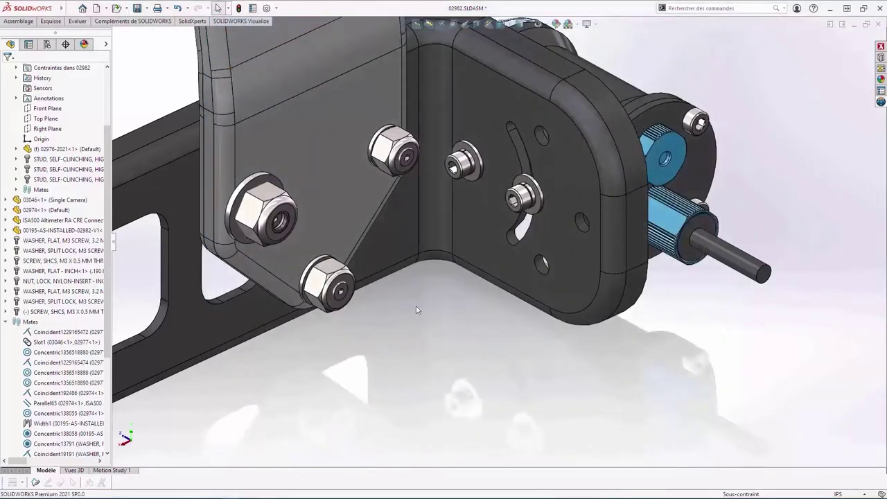
pyautogui.click(250, 211)
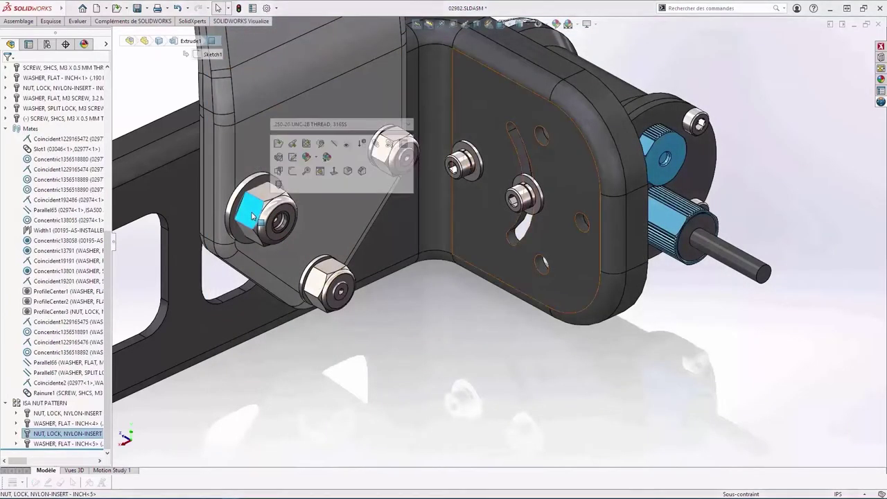
# Step: Change the left lock nut's configuration to '.375-16 UNC-2B THREAD'
pyautogui.click(337, 125)
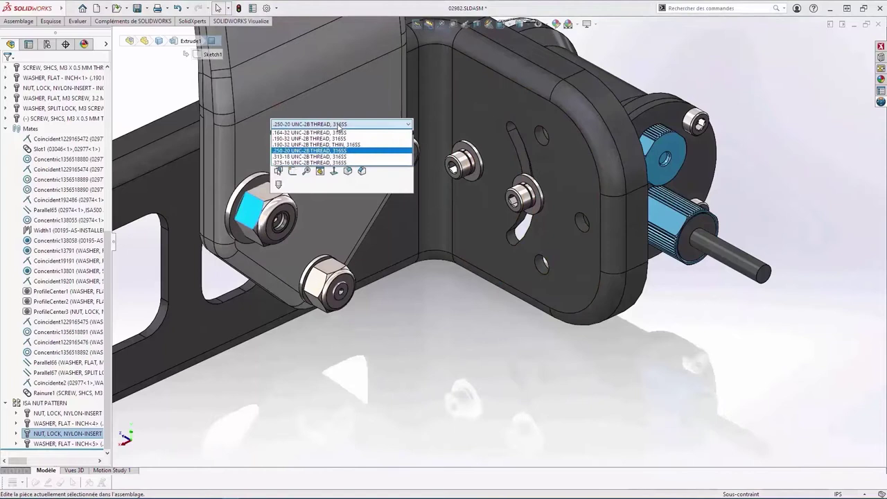
pyautogui.click(335, 162)
pyautogui.click(417, 125)
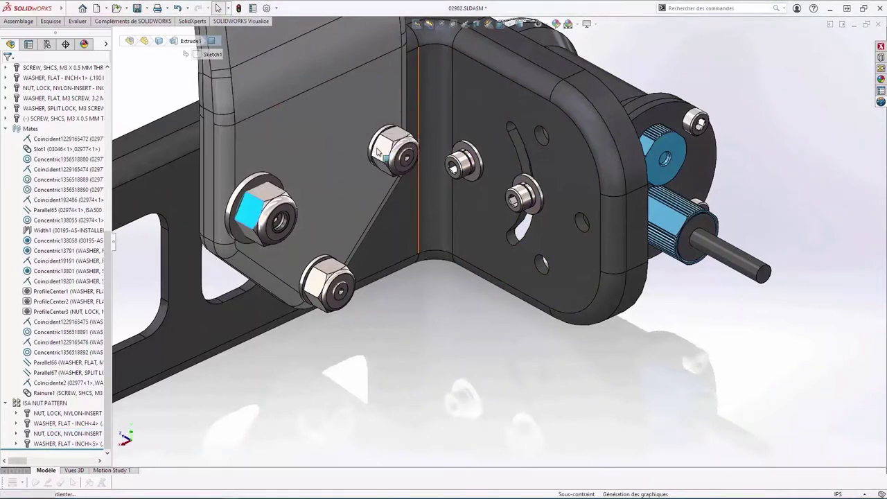
# Step: Review the resized nut's component properties, then edit the ISA NUT PATTERN feature
pyautogui.click(272, 188)
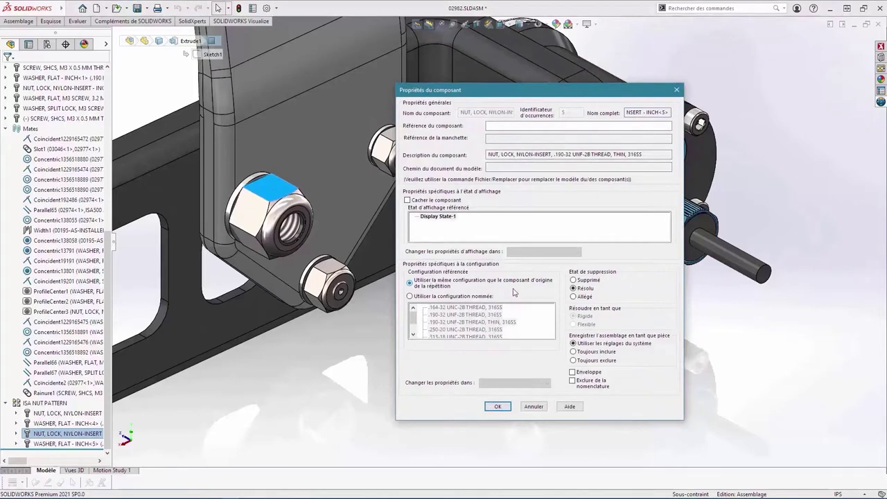
pyautogui.click(499, 408)
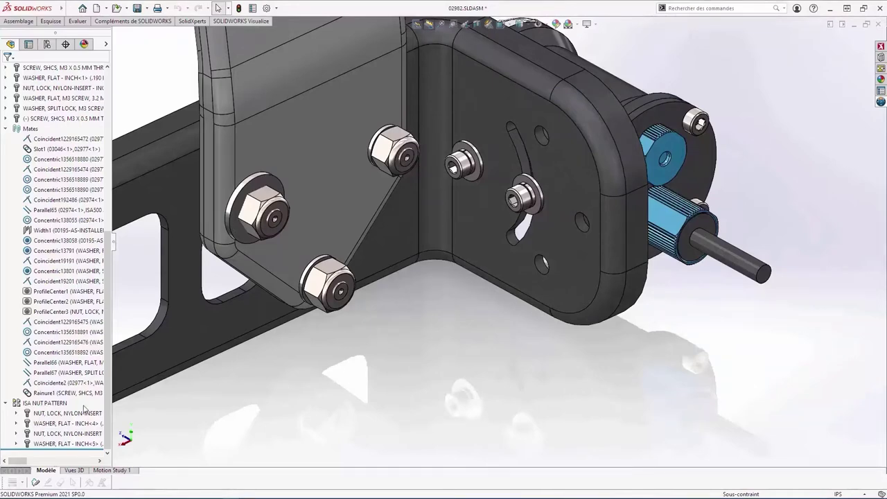
pyautogui.click(55, 404)
pyautogui.click(60, 393)
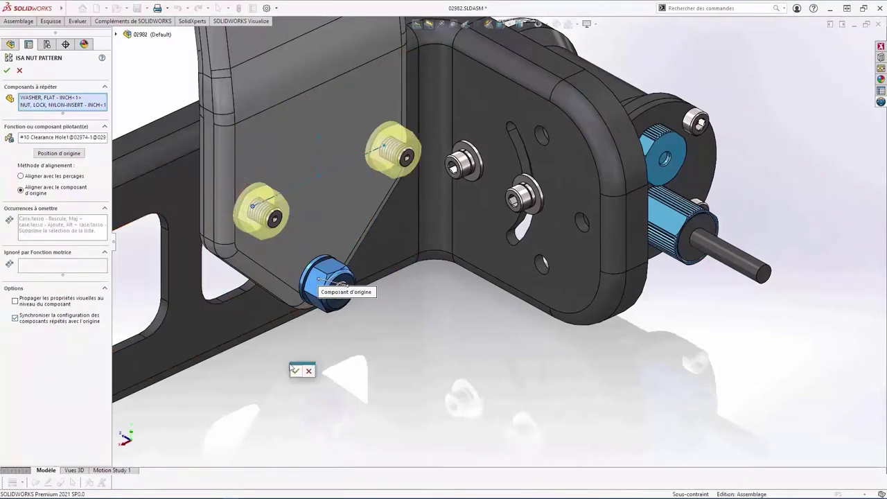
# Step: Accept the ISA NUT PATTERN edits and check the left lock nut's component properties
pyautogui.press('Return')
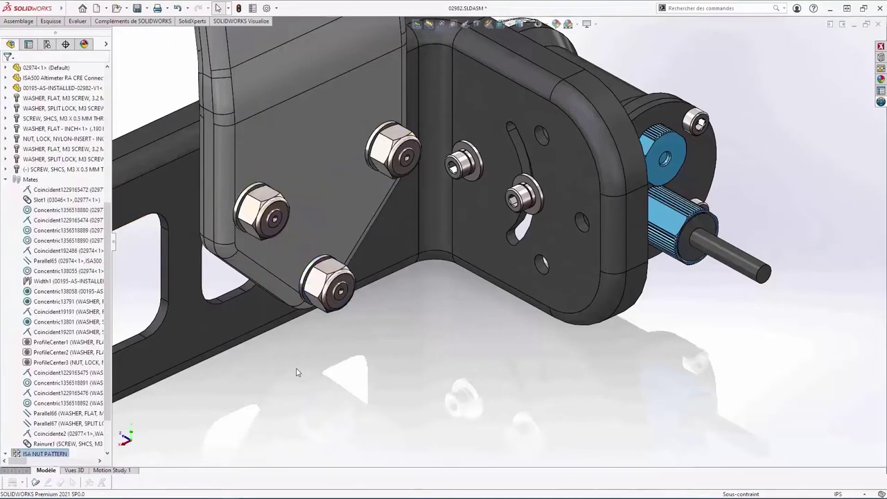
pyautogui.click(262, 196)
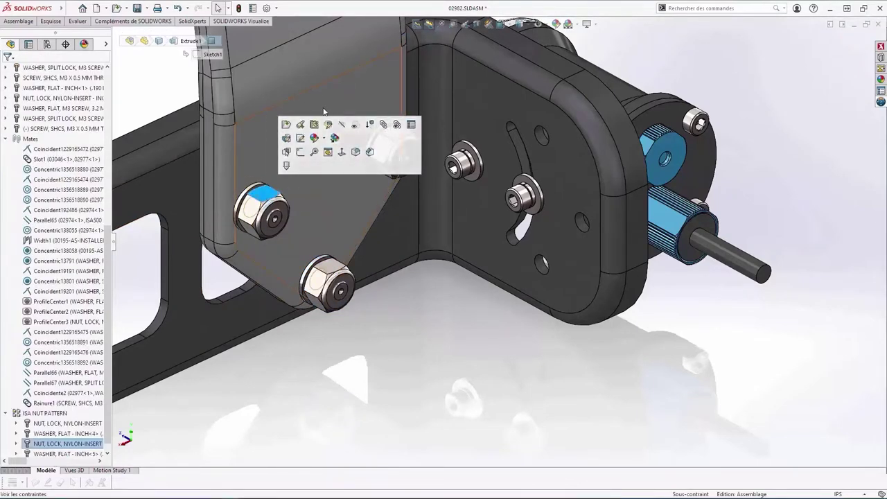
pyautogui.click(411, 124)
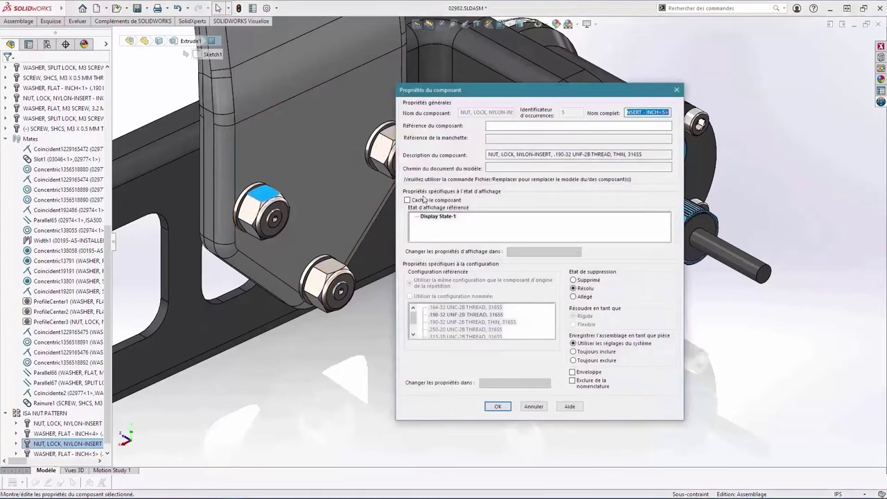
pyautogui.press('Escape')
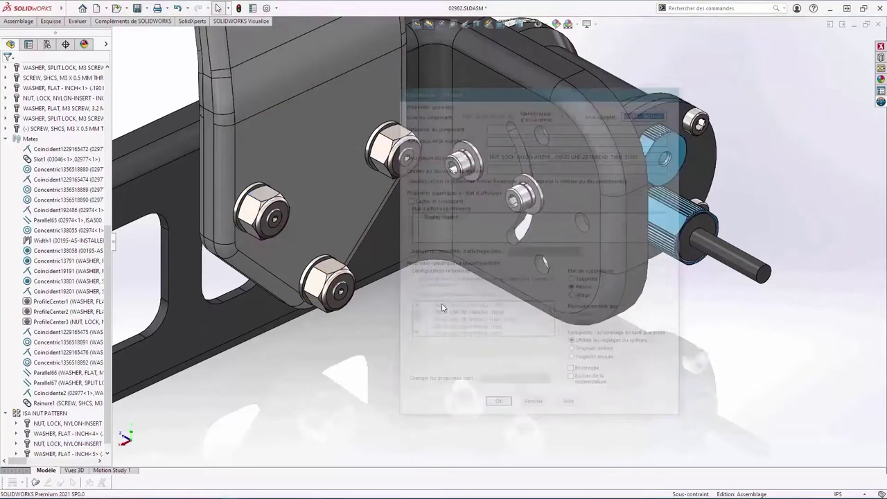
# Step: Switch the lower lock nut to '.164-32 UNC-2B THREAD, 316SS' and fit the whole assembly in view
pyautogui.click(333, 269)
pyautogui.click(397, 177)
pyautogui.click(395, 184)
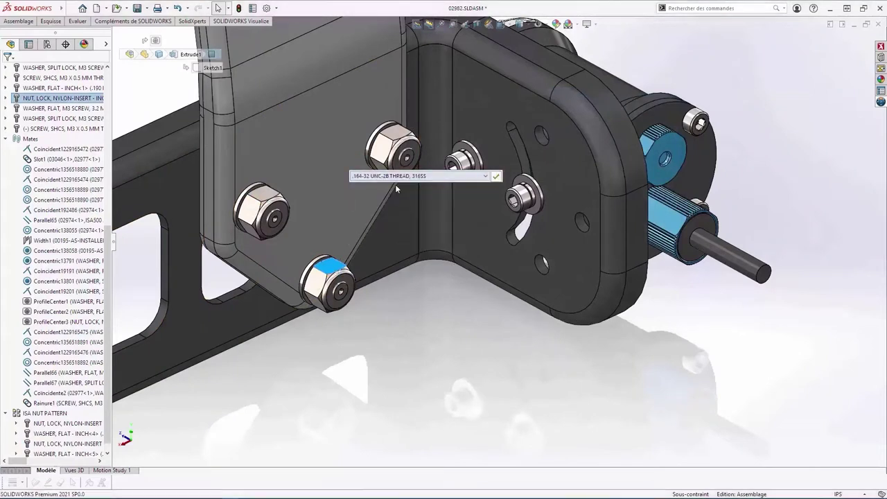
pyautogui.click(496, 178)
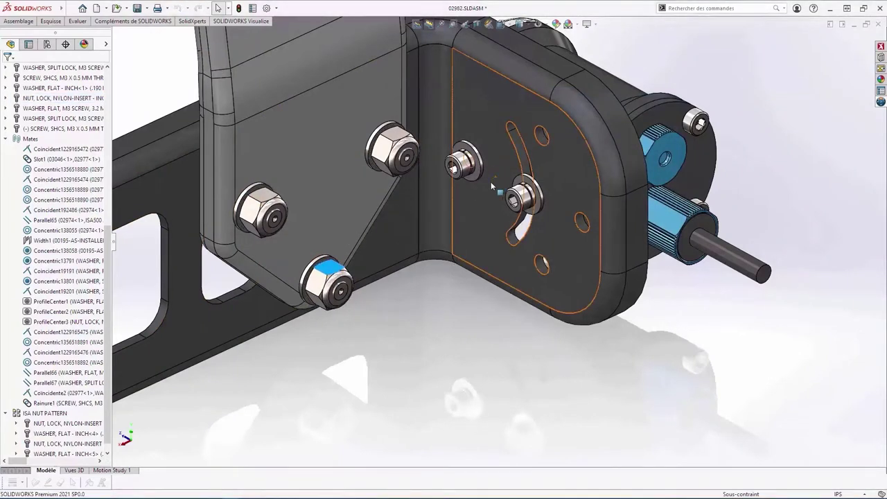
pyautogui.click(391, 325)
pyautogui.press('f')
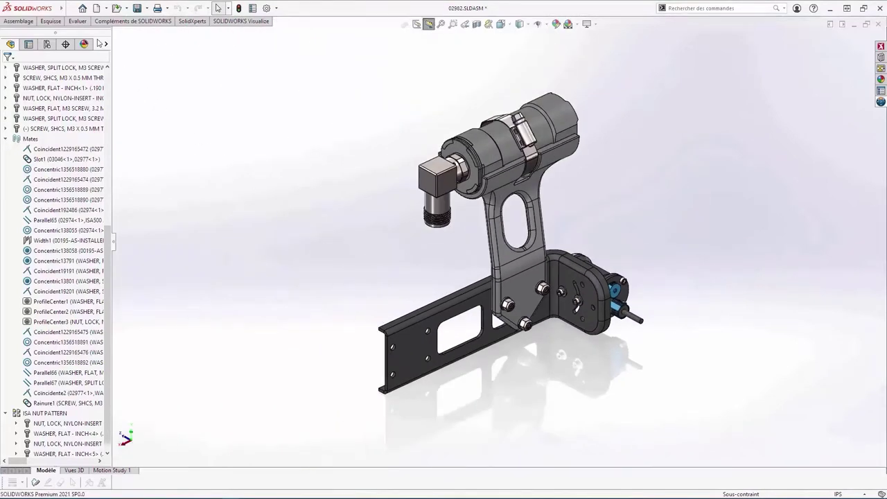
pyautogui.click(78, 21)
# Step: Calculate interferences in the 02982 assembly and step through the results to Interférence4
pyautogui.click(54, 40)
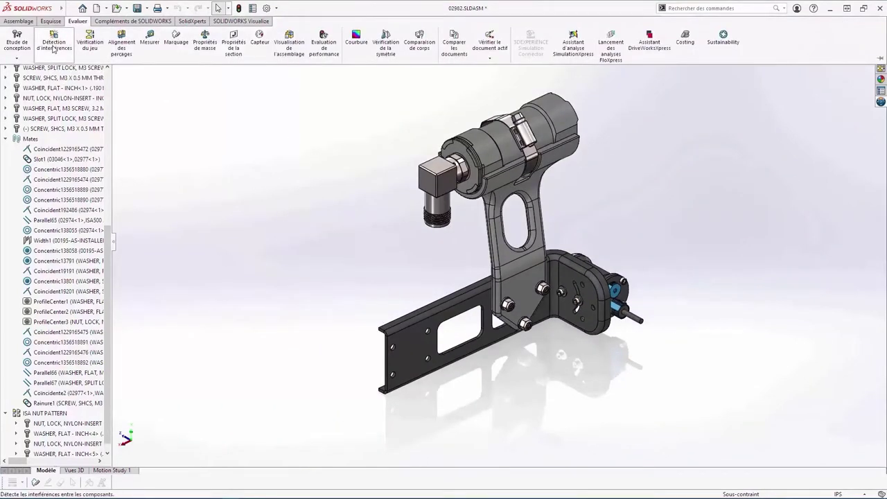
pyautogui.click(51, 119)
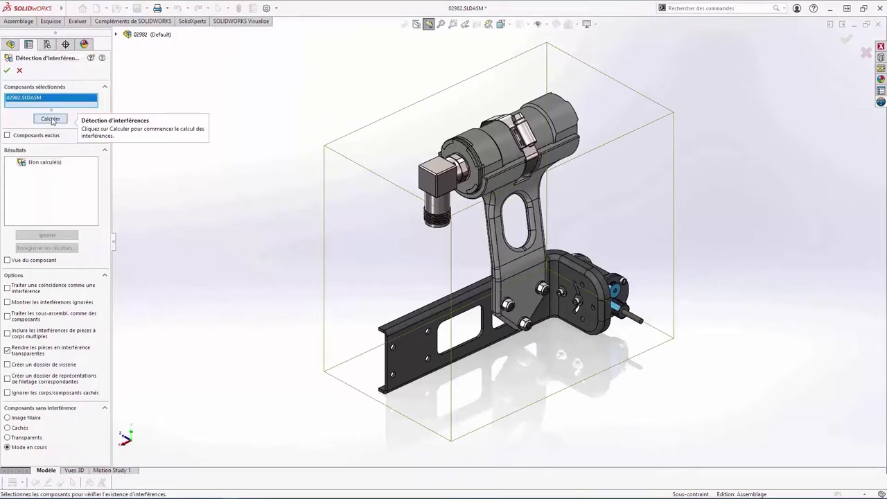
pyautogui.click(57, 173)
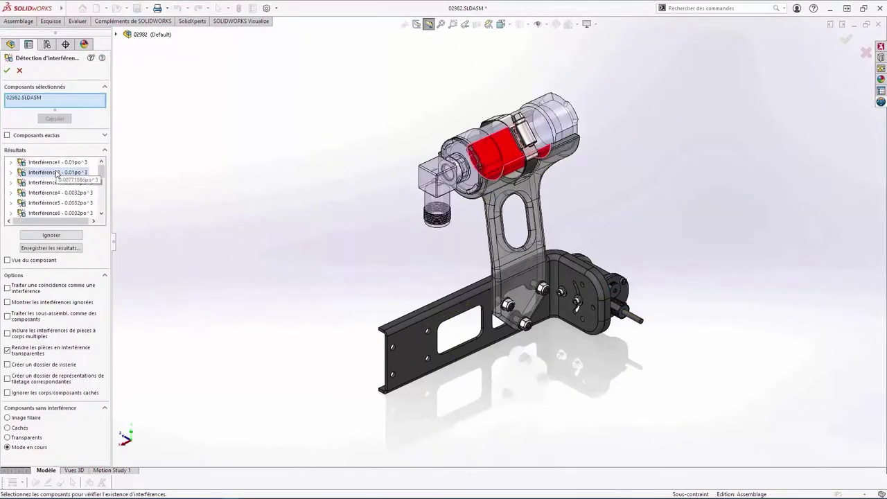
pyautogui.click(56, 183)
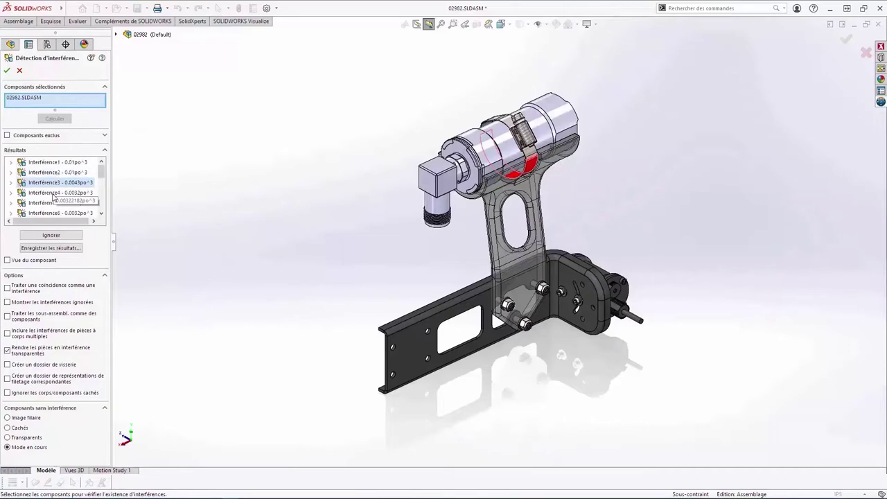
pyautogui.click(54, 194)
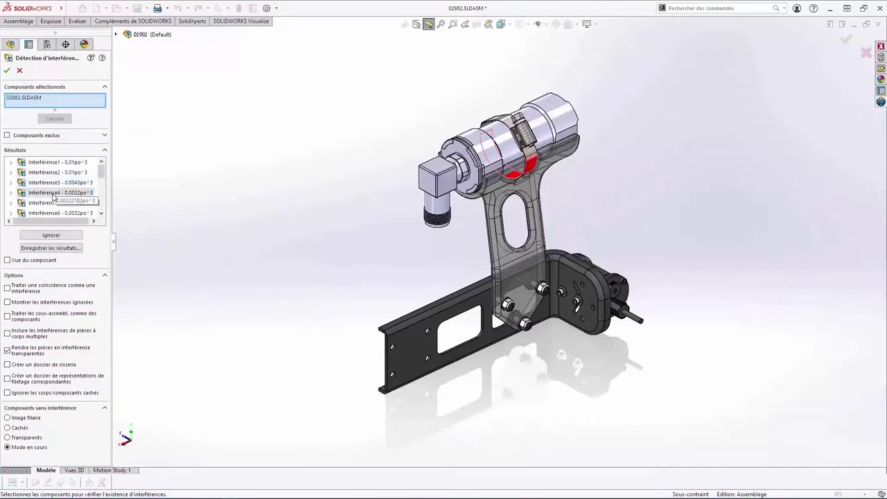
# Step: Export the interference results and open the Interférences-02982 report in Excel
pyautogui.click(50, 248)
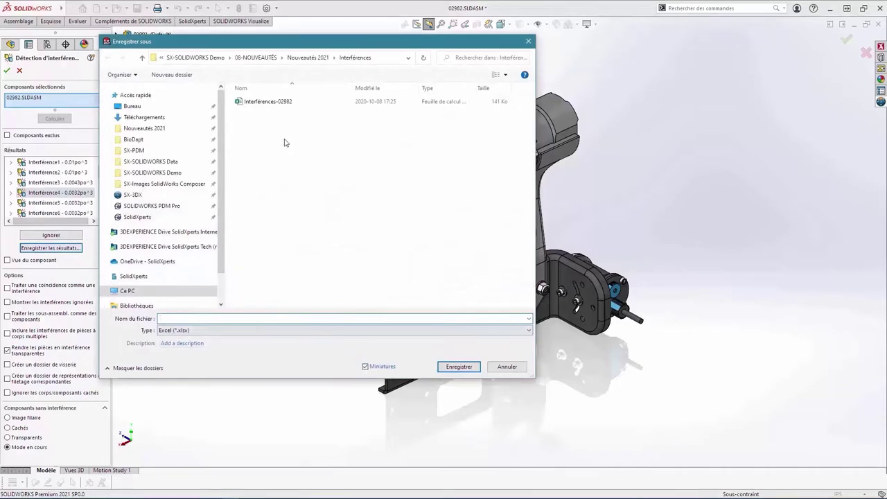
pyautogui.click(269, 102)
pyautogui.rightClick(270, 106)
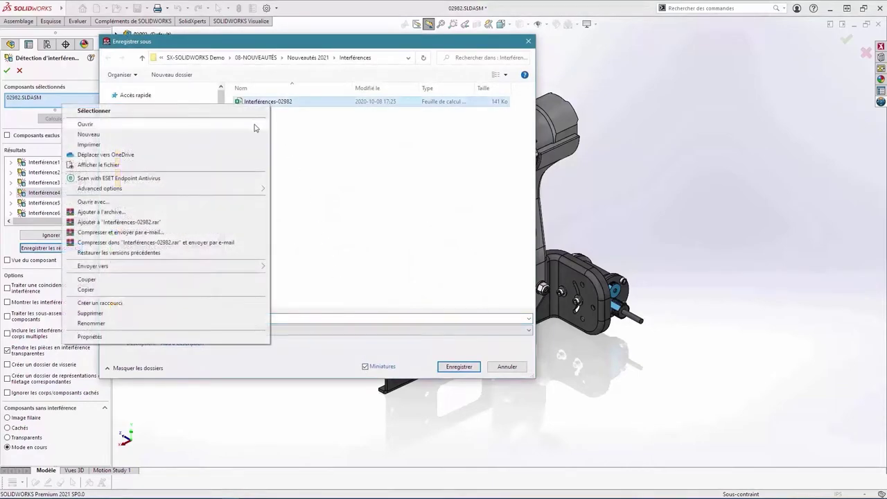
pyautogui.click(254, 127)
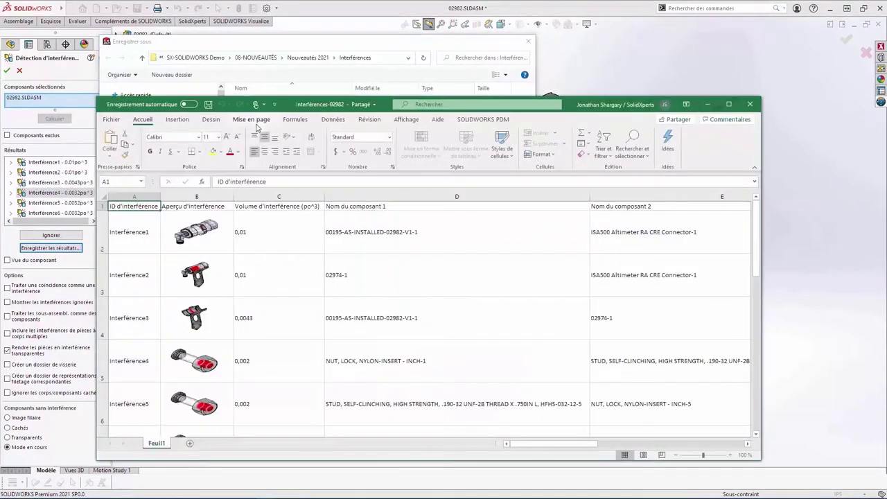
# Step: Maximize Excel, scroll through the 17 interference rows, and close the workbook without saving
pyautogui.click(728, 104)
pyautogui.scroll(-1, 254, 178)
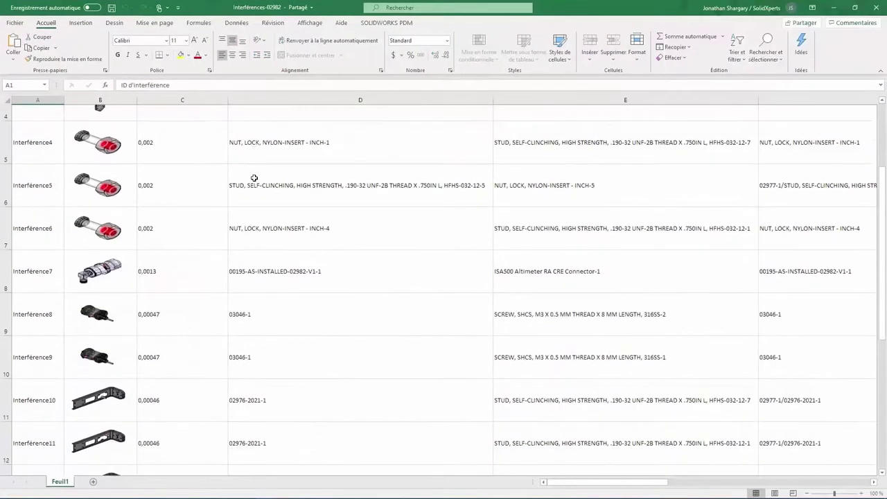
pyautogui.scroll(-1, 254, 178)
pyautogui.scroll(-1, 254, 178)
pyautogui.scroll(-1, 254, 178)
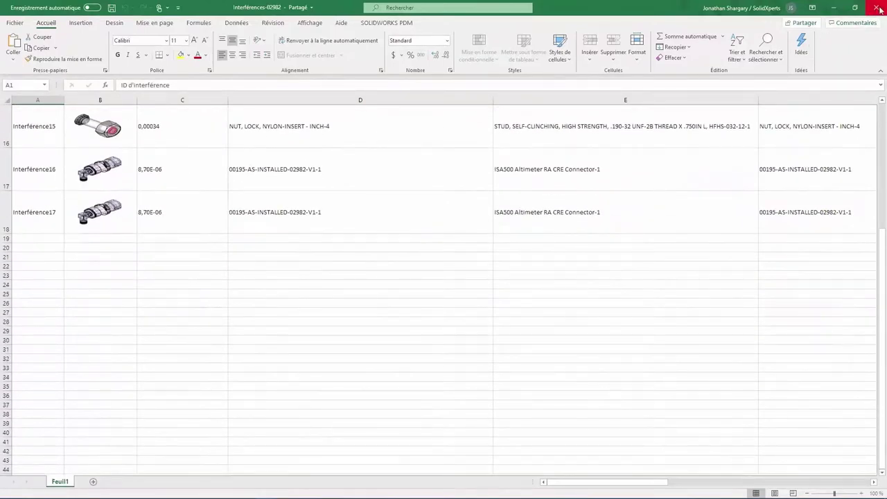
pyautogui.click(872, 7)
pyautogui.click(507, 367)
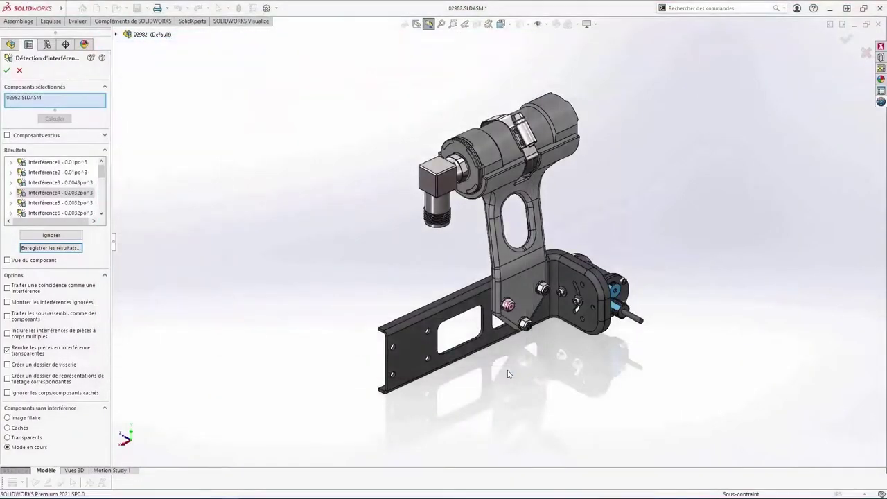
# Step: Close interference detection and add a new 3DEXPERIENCE task named 'Corriger les interférences'
pyautogui.press('Escape')
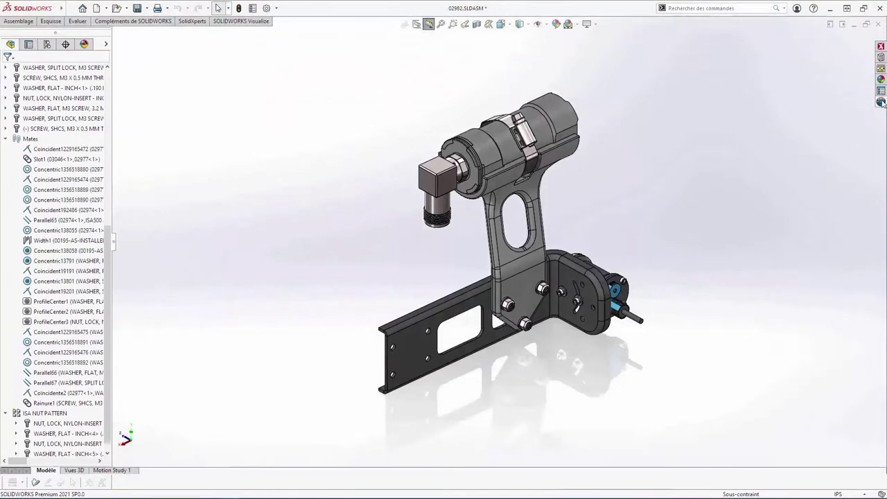
pyautogui.click(880, 101)
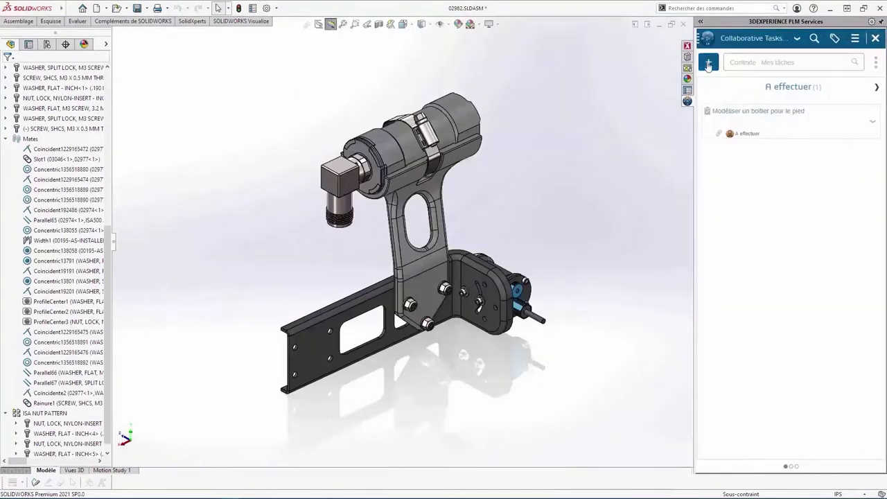
pyautogui.click(708, 63)
pyautogui.write('Corriger les interf')
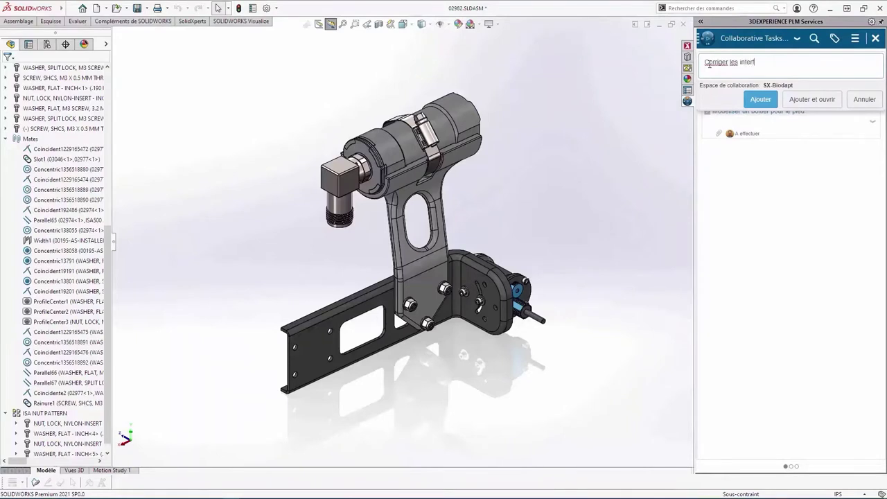
pyautogui.click(796, 101)
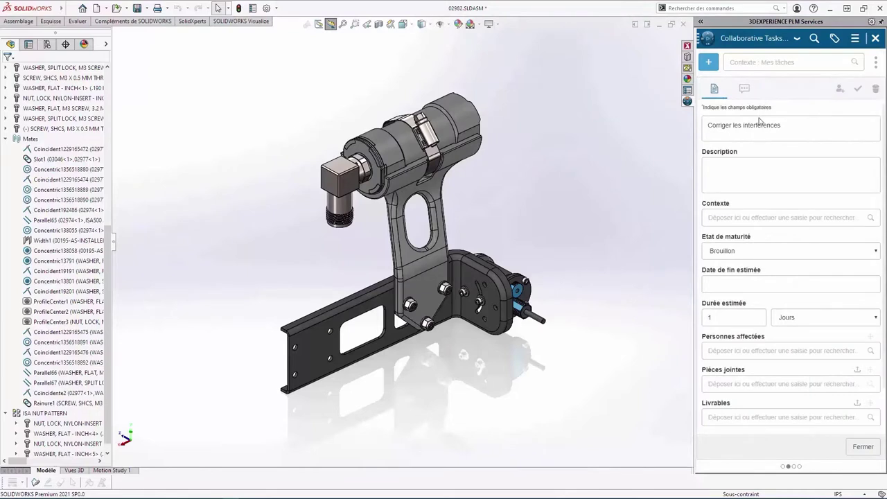
# Step: Set the task to 'A effectuer', assign a colleague, attach Interférences-02982, and save it
pyautogui.click(797, 254)
pyautogui.click(783, 280)
pyautogui.click(769, 349)
pyautogui.write('chun')
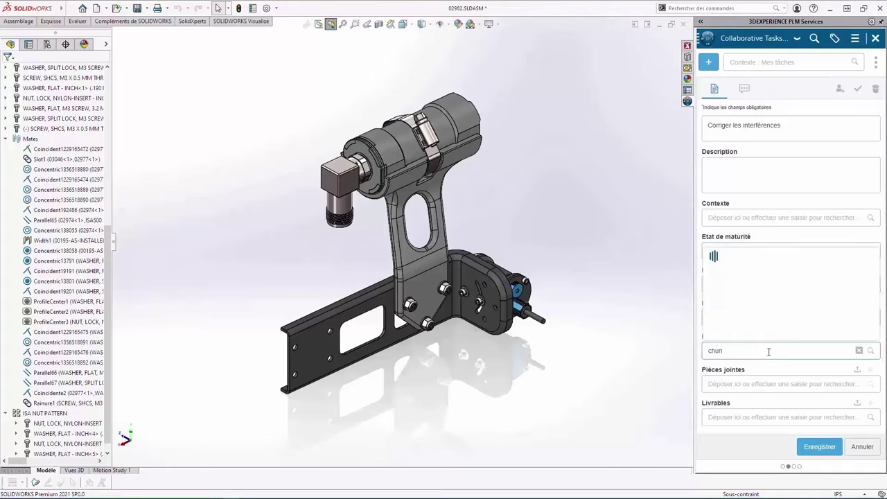
pyautogui.click(767, 301)
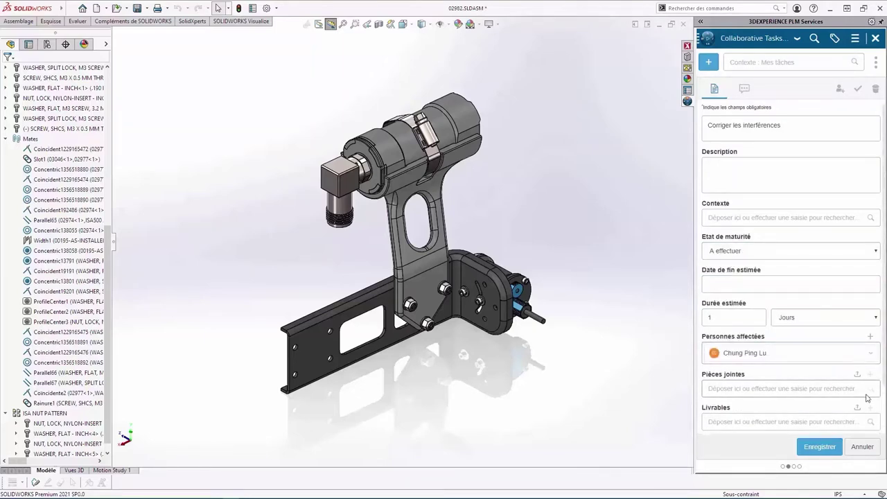
pyautogui.click(857, 375)
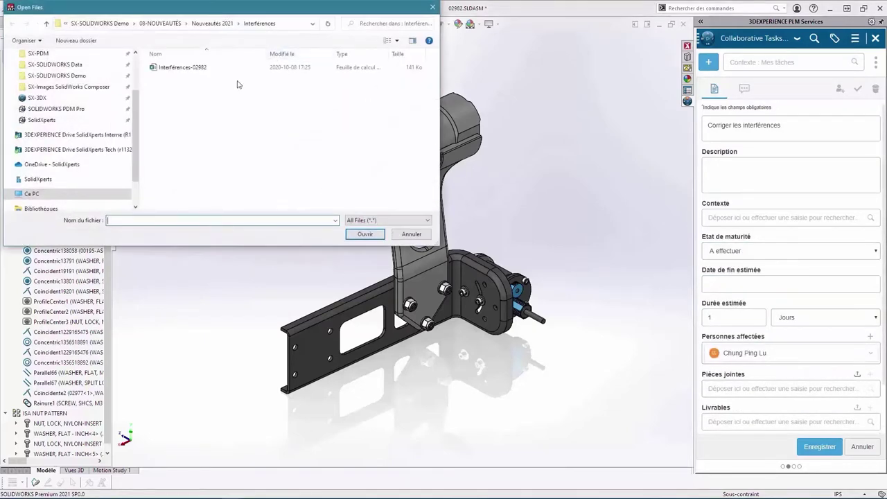
pyautogui.click(236, 68)
pyautogui.click(367, 232)
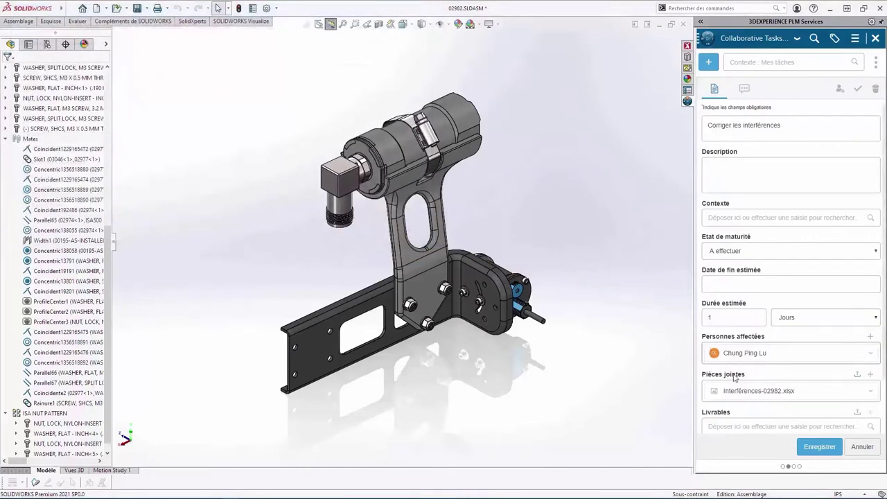
pyautogui.click(809, 446)
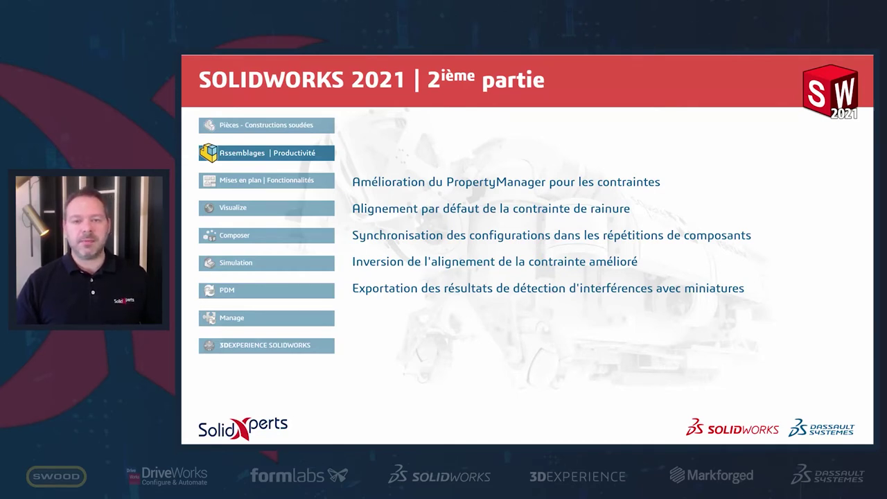
# Step: Advance the presentation to the drawings section of the slides
pyautogui.press('Right')
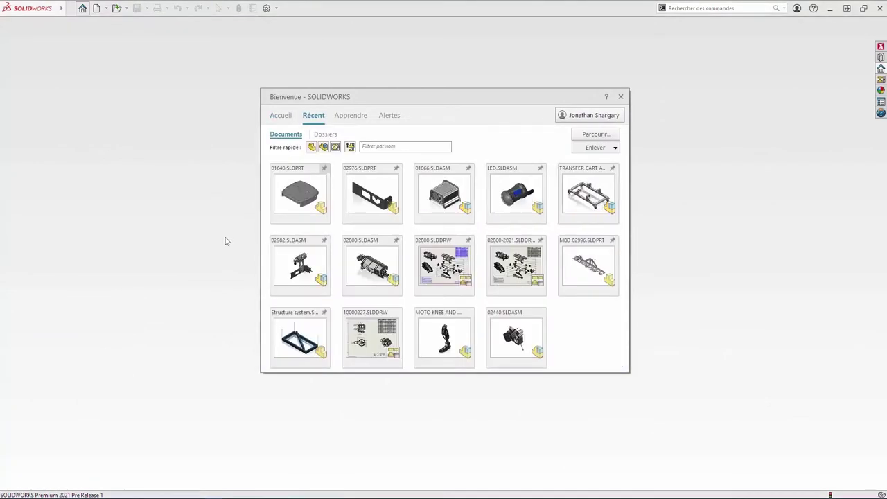
# Step: Open the recent 02800-2021.SLDDRW drawing in Habillage mode and dismiss the mode notice
pyautogui.click(541, 294)
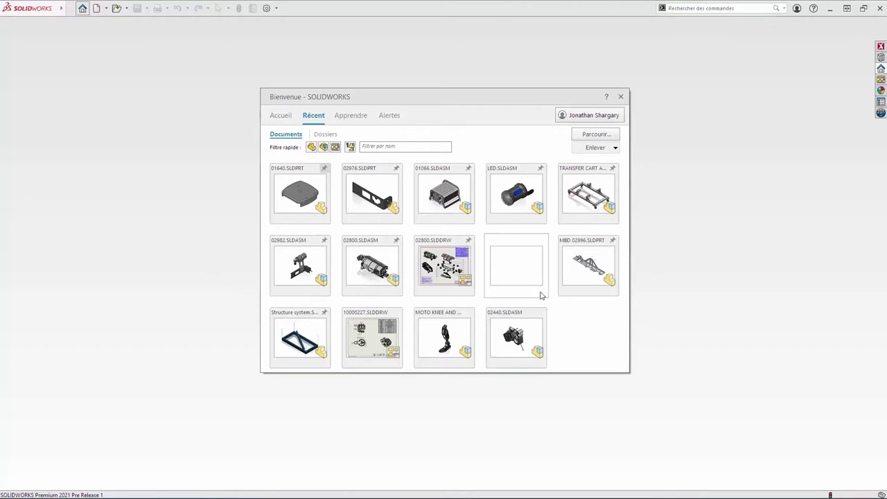
pyautogui.click(591, 303)
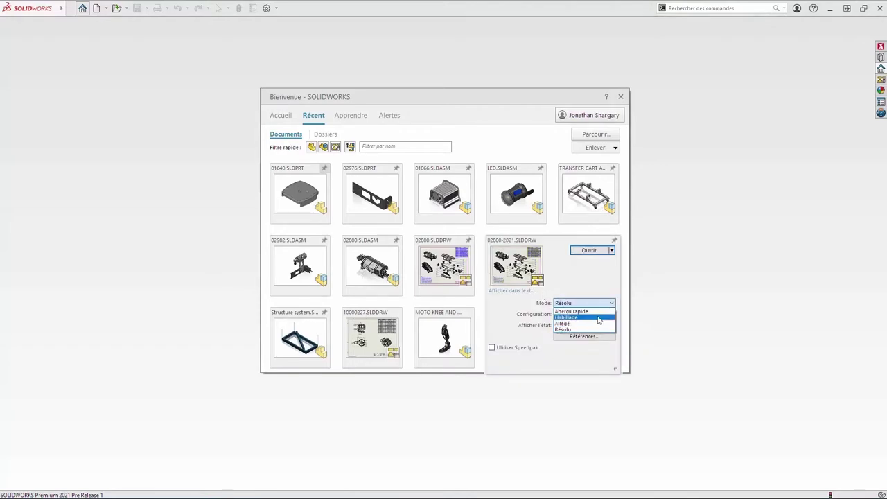
pyautogui.click(599, 318)
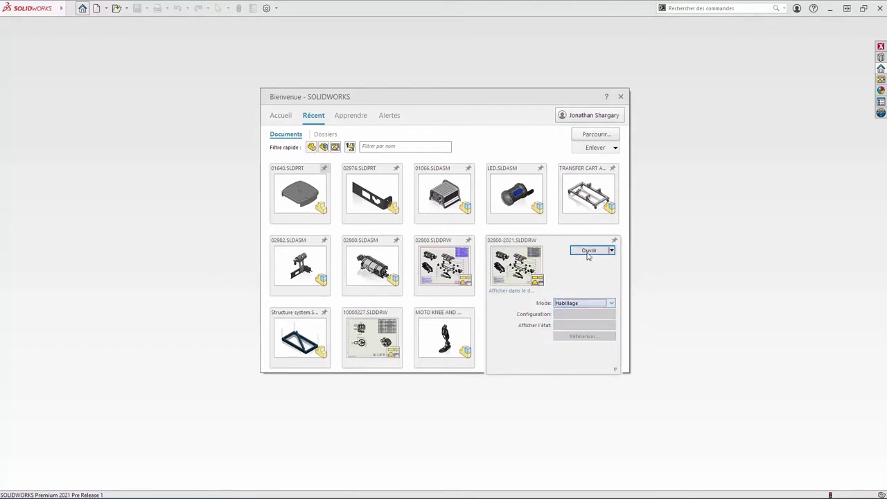
pyautogui.click(587, 252)
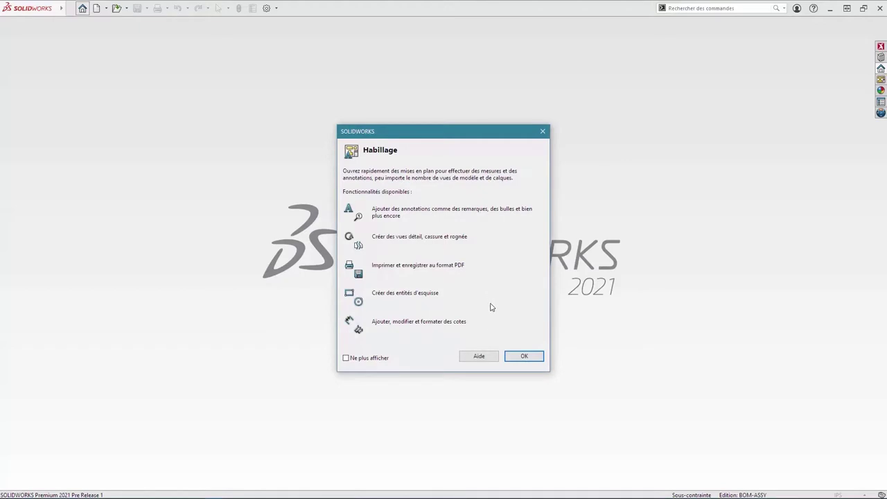
pyautogui.click(523, 356)
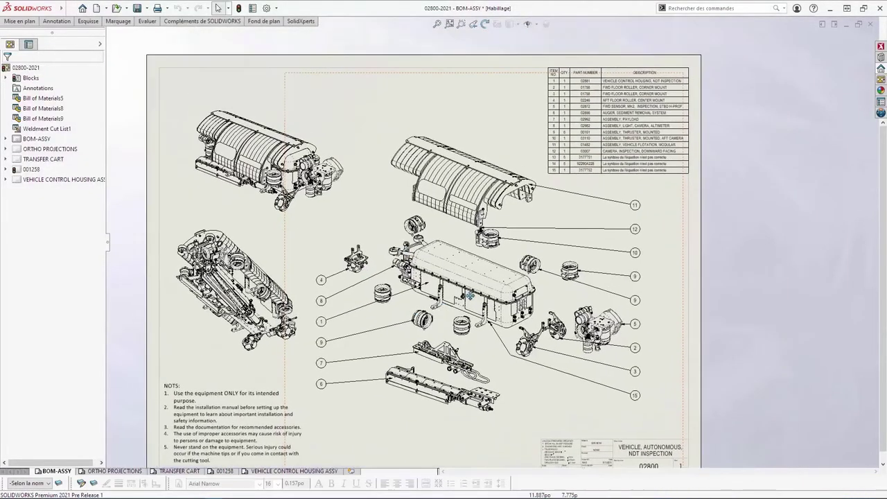
# Step: Shift balloon 4's column left and align the balloons on a magnetic line
pyautogui.scroll(-2, 469, 250)
pyautogui.scroll(-3, 469, 251)
pyautogui.scroll(2, 469, 251)
pyautogui.scroll(1, 469, 251)
pyautogui.scroll(1, 469, 251)
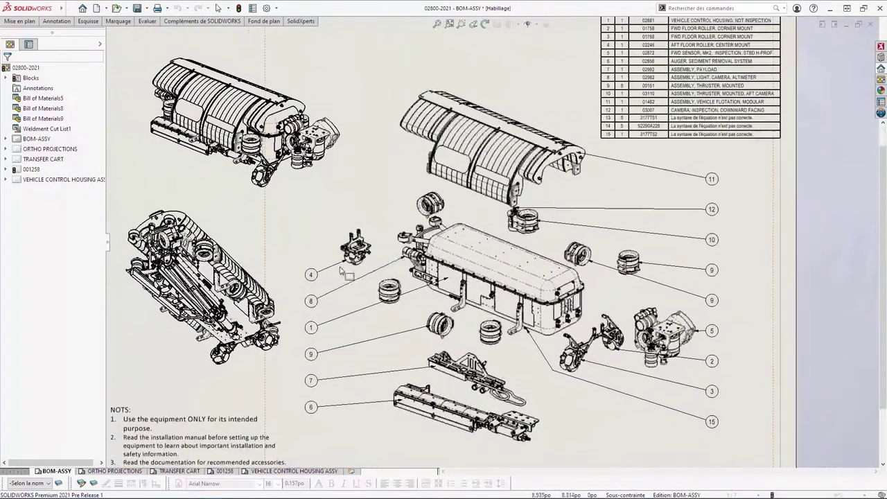
pyautogui.click(311, 275)
pyautogui.moveTo(312, 261); pyautogui.dragTo(307, 252)
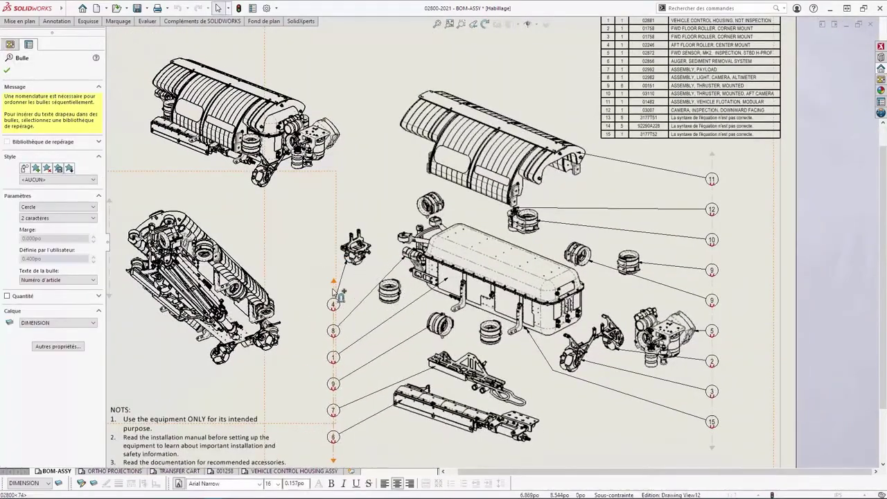
pyautogui.press('m')
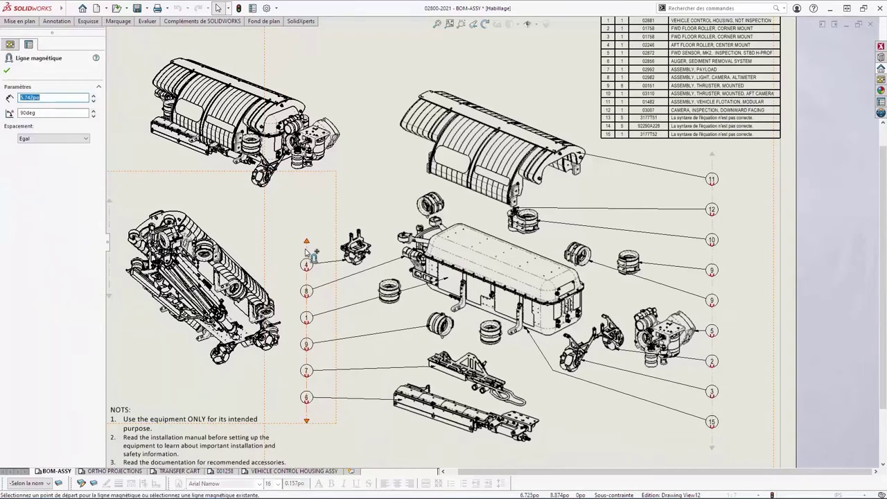
pyautogui.press('f')
pyautogui.press('Escape')
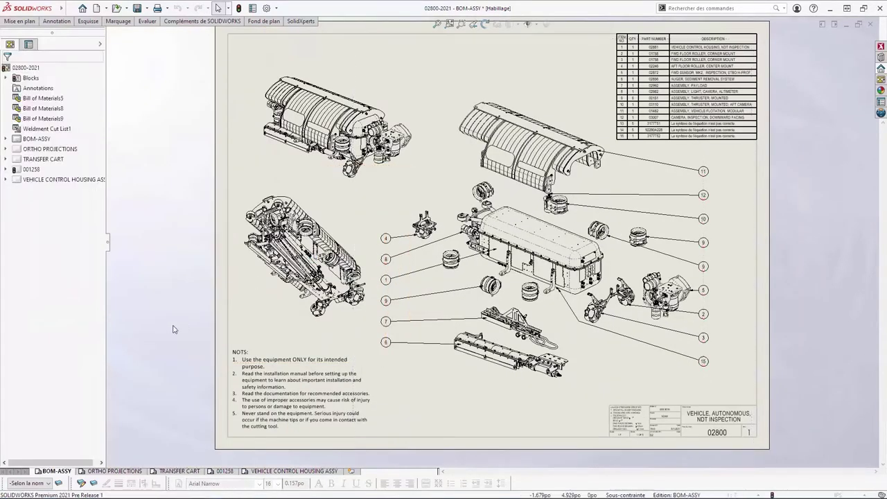
# Step: Go to the 001258 sheet and zoom in on its front view and notes
pyautogui.click(128, 471)
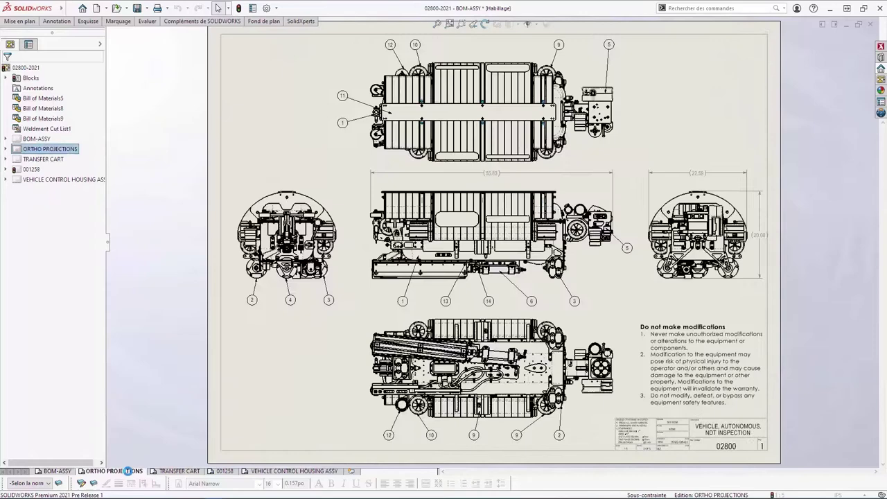
pyautogui.click(175, 472)
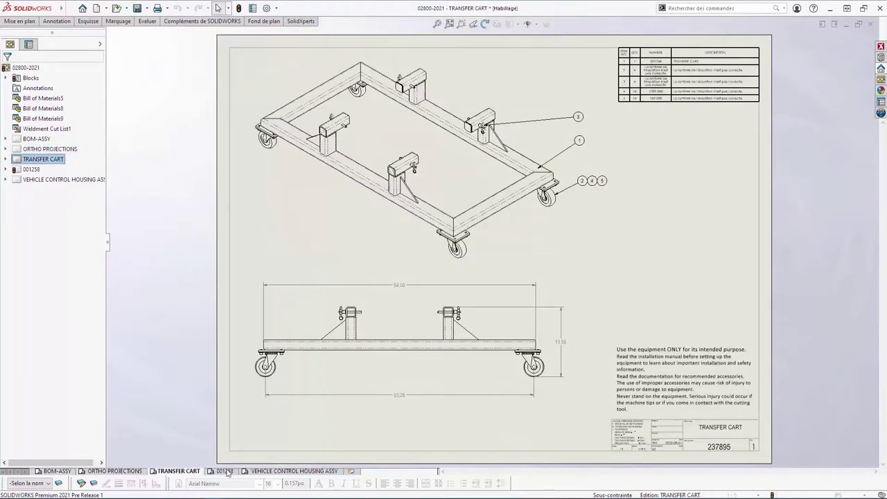
pyautogui.click(225, 471)
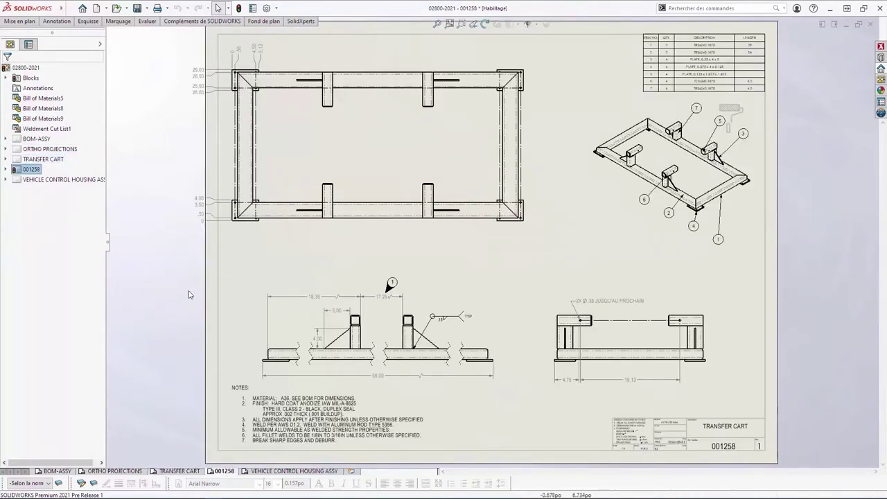
pyautogui.moveTo(185, 281); pyautogui.dragTo(201, 319, button='right')
pyautogui.moveTo(205, 323); pyautogui.dragTo(545, 465)
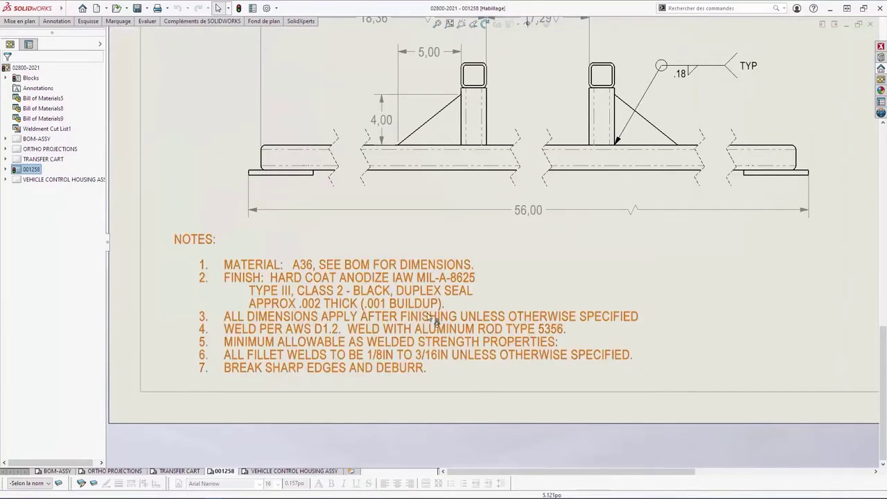
pyautogui.doubleClick(430, 316)
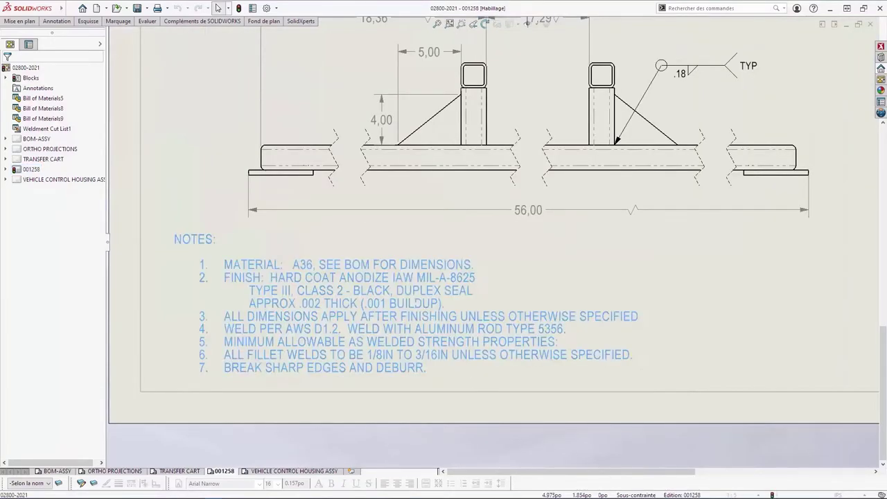
# Step: Delete the TYPE III and .002 thickness lines from finish note 2, keeping the anodize spec
pyautogui.click(429, 310)
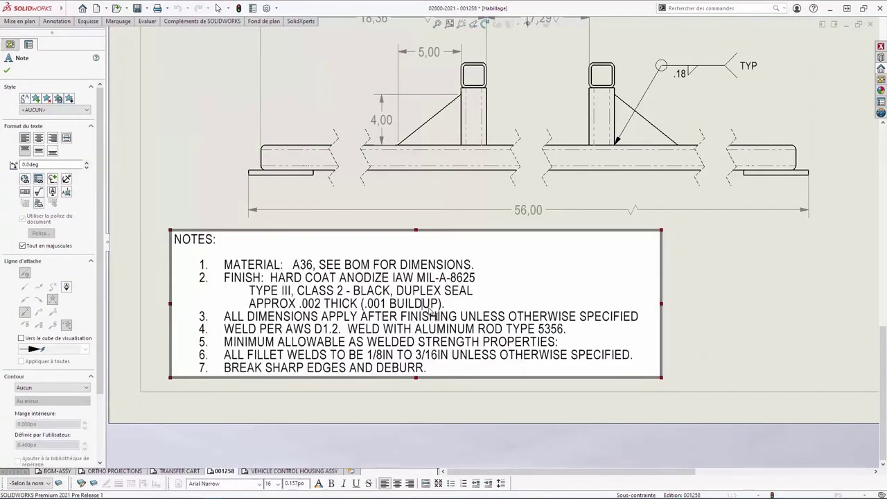
pyautogui.moveTo(449, 310); pyautogui.dragTo(475, 290)
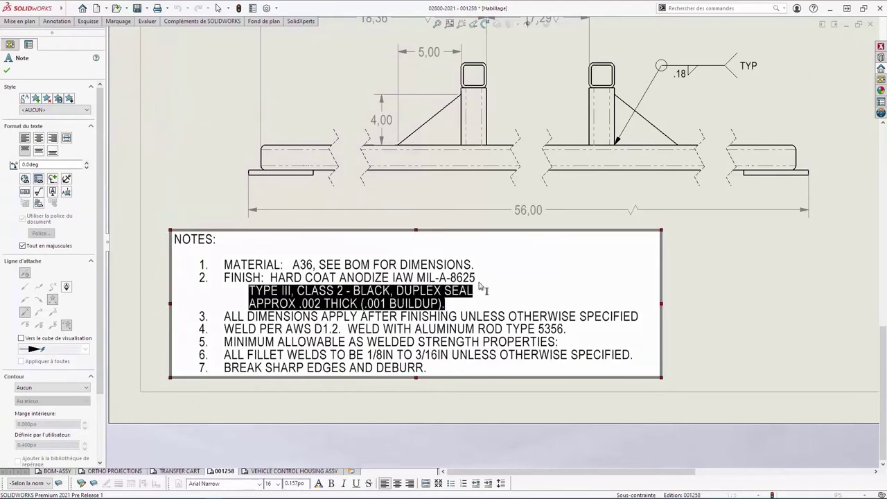
pyautogui.press('Delete')
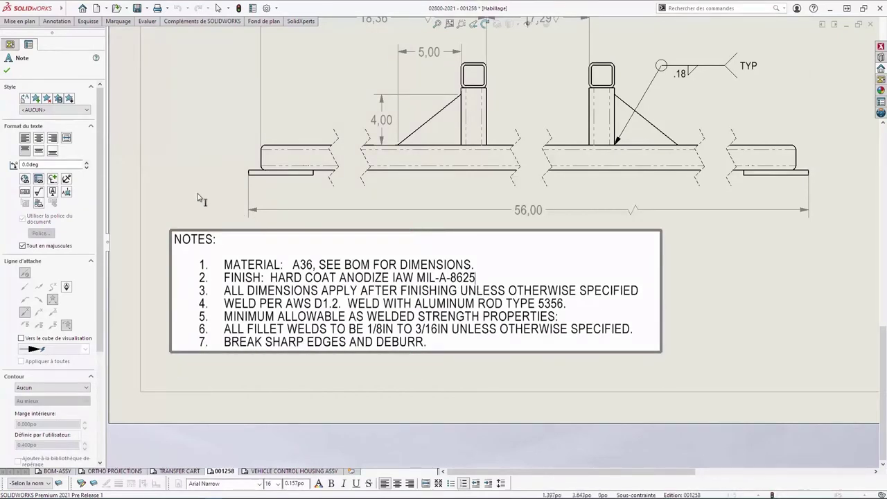
pyautogui.click(264, 193)
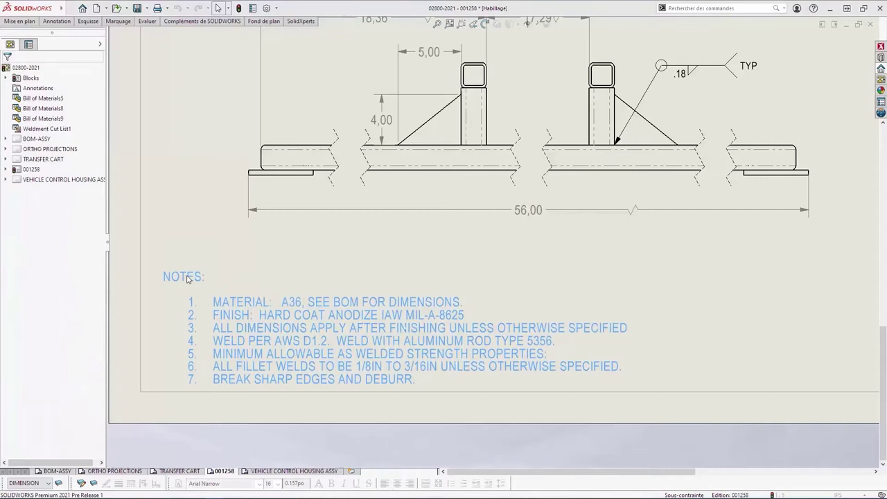
pyautogui.click(187, 279)
pyautogui.click(202, 213)
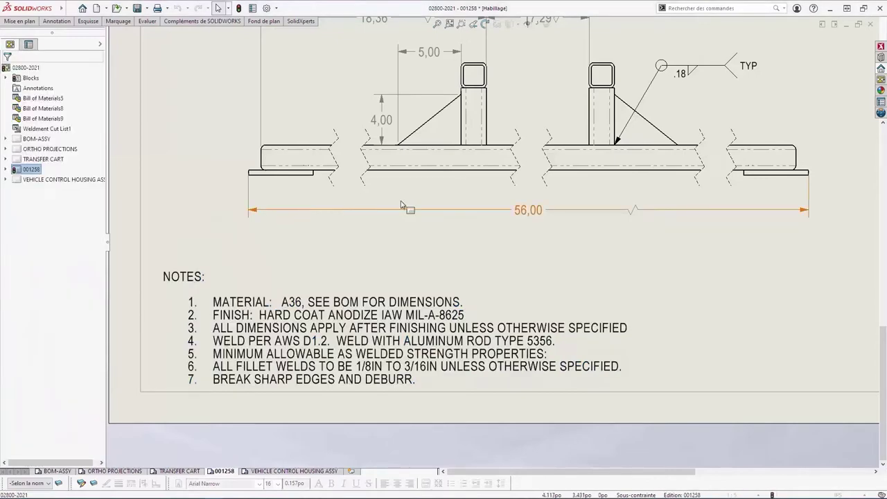
# Step: Bring the top view with its ordinate dimensions into view and select it
pyautogui.scroll(2, 485, 148)
pyautogui.scroll(-2, 481, 170)
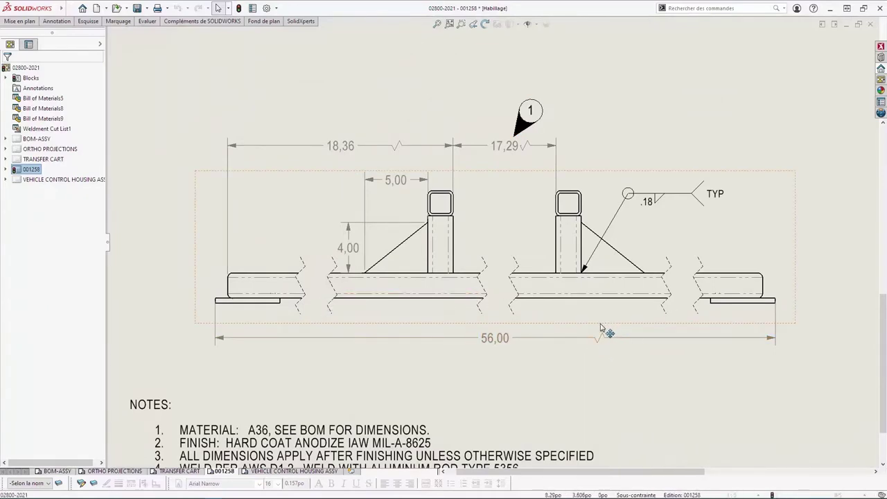
pyautogui.scroll(2, 600, 327)
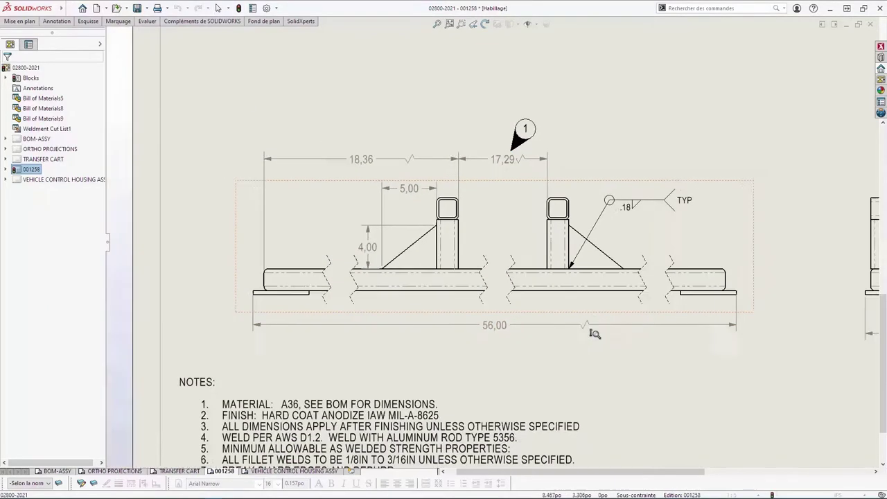
pyautogui.scroll(1, 541, 236)
pyautogui.scroll(-1, 492, 149)
pyautogui.moveTo(492, 149)
pyautogui.mouseDown(button='middle')
pyautogui.moveTo(509, 312)
pyautogui.moveTo(493, 420)
pyautogui.mouseUp(button='middle')
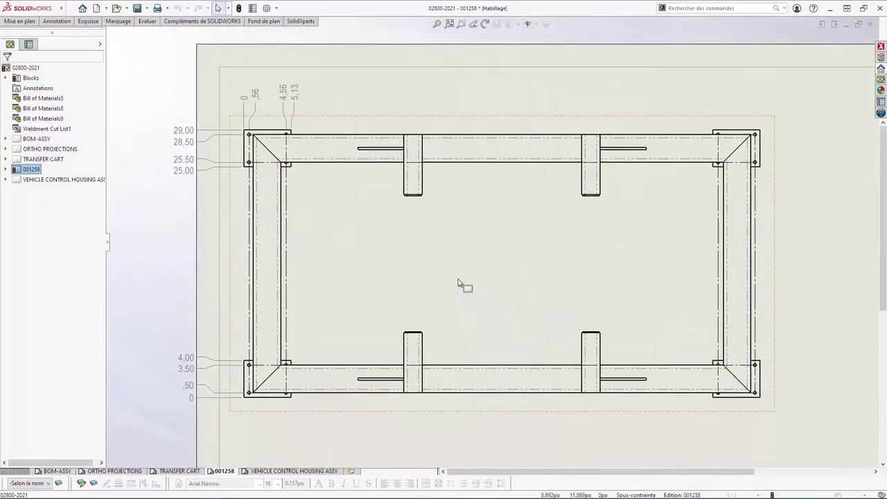
pyautogui.click(461, 284)
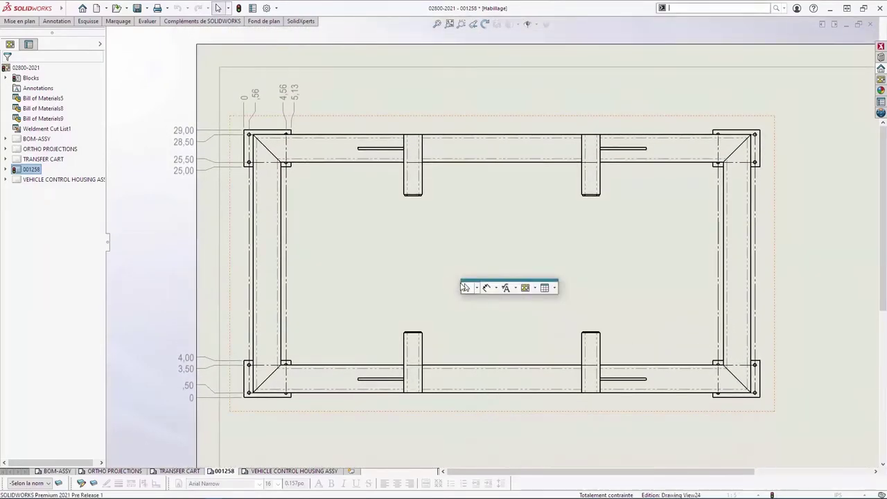
# Step: Turn the frame's top view into a broken view with two slanted jagged breaks at a 0.4po gap
pyautogui.click(534, 288)
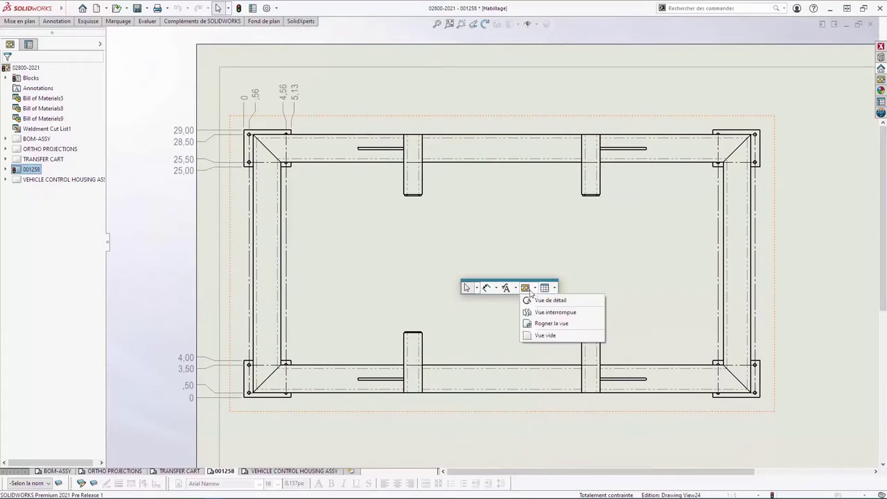
pyautogui.click(577, 312)
pyautogui.click(309, 296)
pyautogui.click(431, 302)
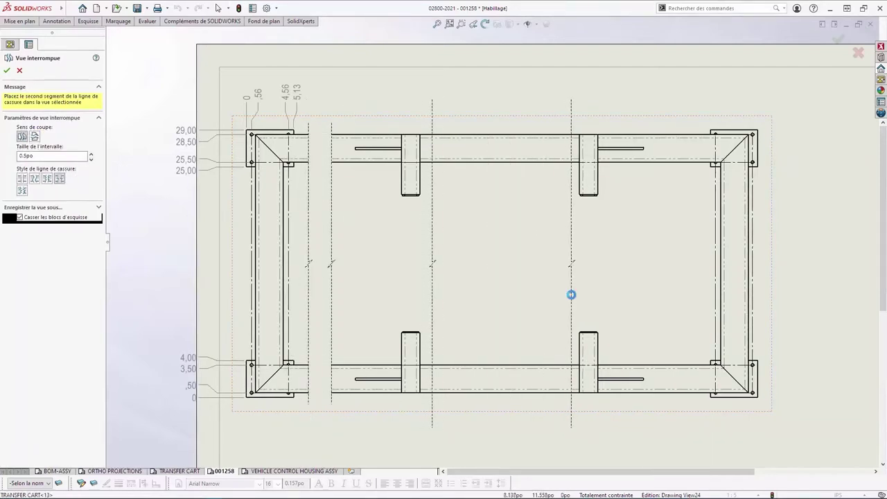
pyautogui.click(609, 294)
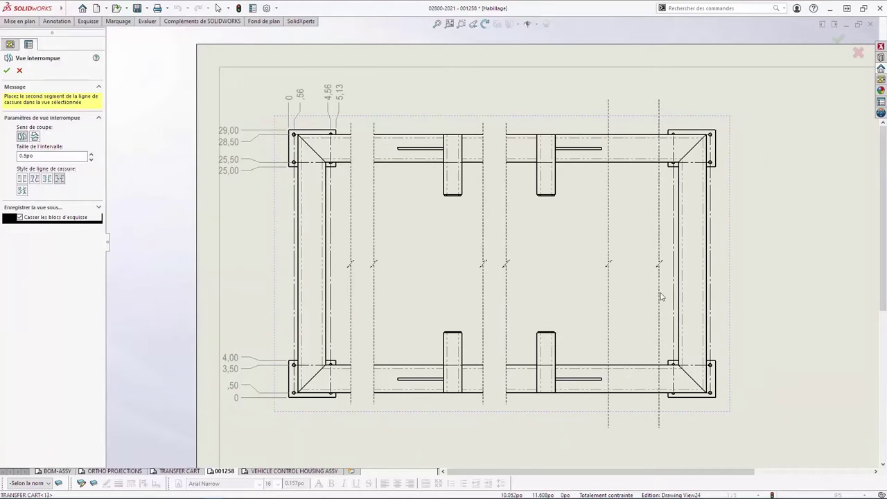
pyautogui.click(659, 296)
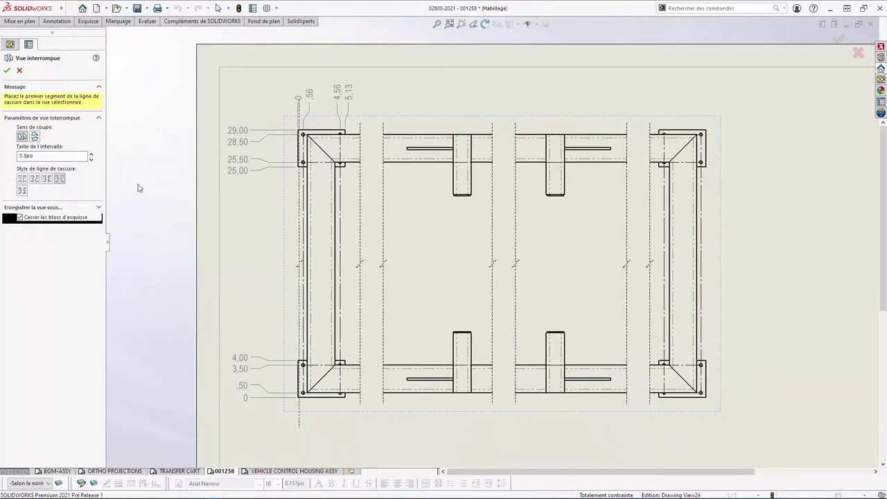
pyautogui.click(91, 159)
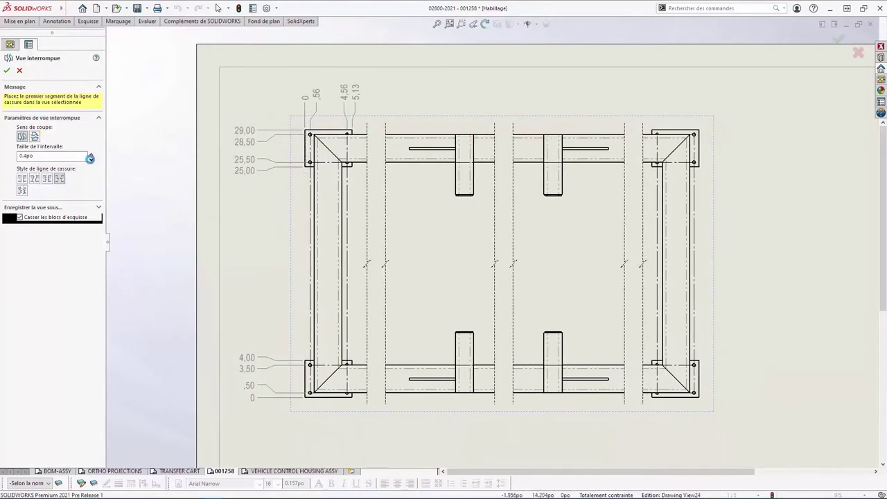
pyautogui.click(51, 181)
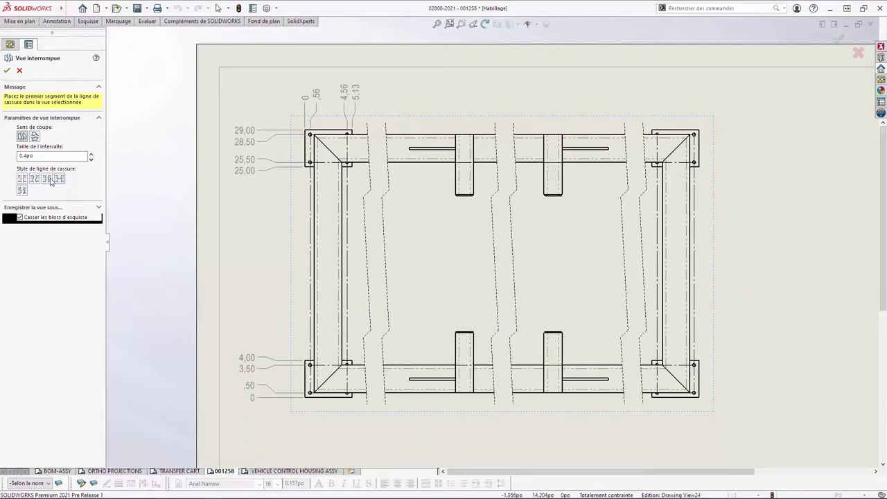
pyautogui.click(6, 71)
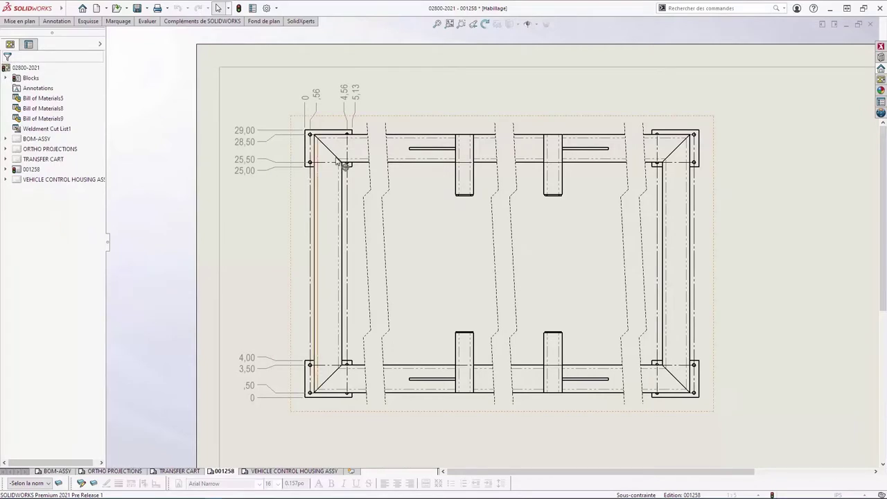
# Step: Extend the 5,13 ordinate chain with 50,88, 51,44, 55,44 and 56,00 at the right frame corner
pyautogui.rightClick(361, 99)
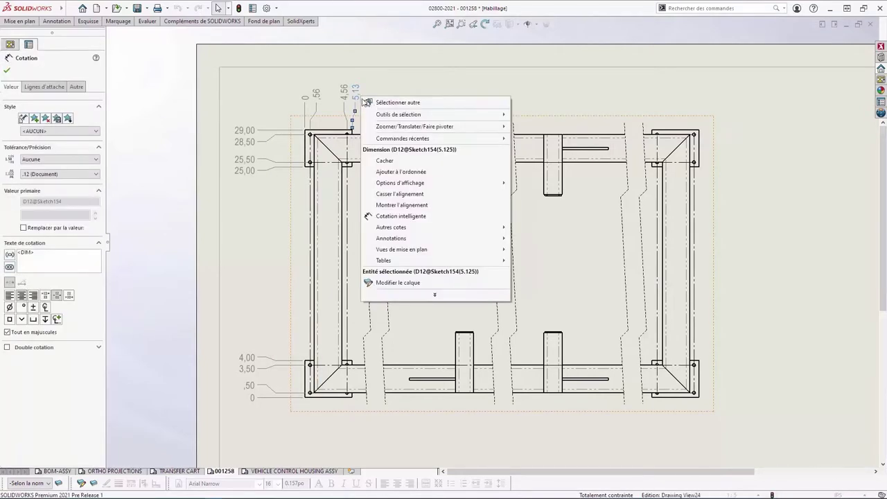
pyautogui.click(446, 172)
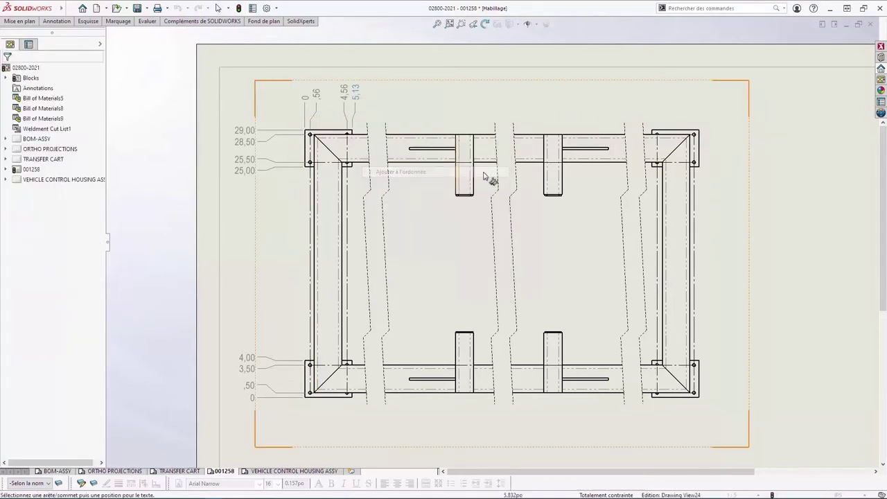
pyautogui.click(656, 134)
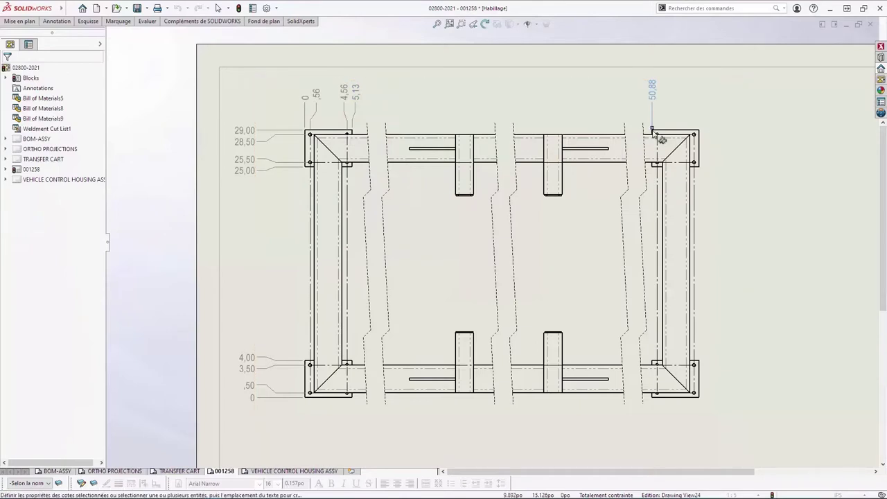
pyautogui.click(696, 148)
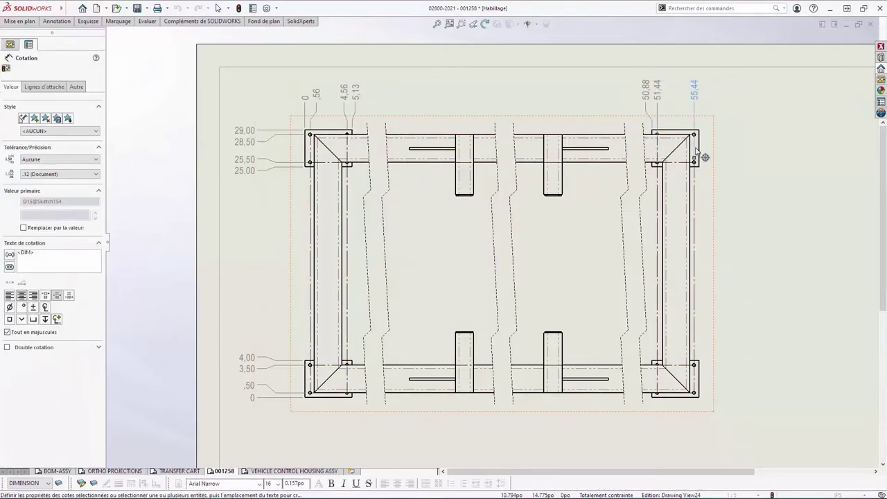
pyautogui.press('Escape')
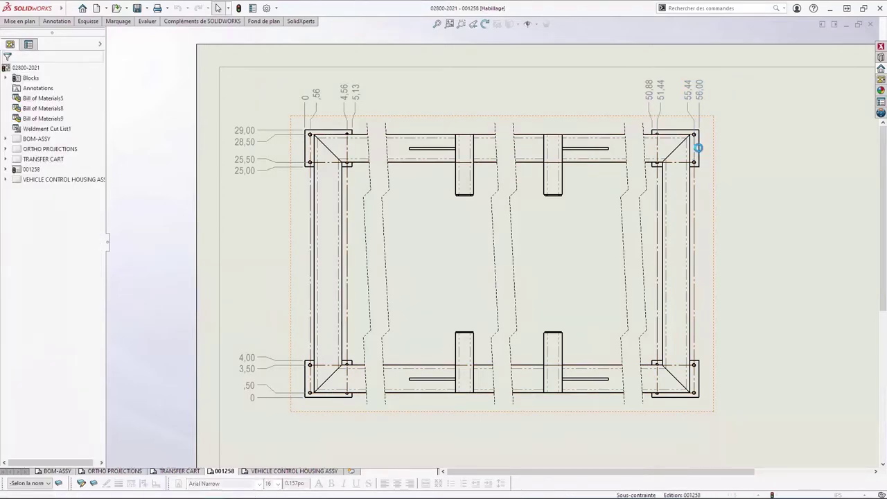
pyautogui.moveTo(756, 388)
pyautogui.mouseDown(button='middle')
pyautogui.moveTo(675, 307)
pyautogui.moveTo(462, 215)
pyautogui.mouseUp(button='middle')
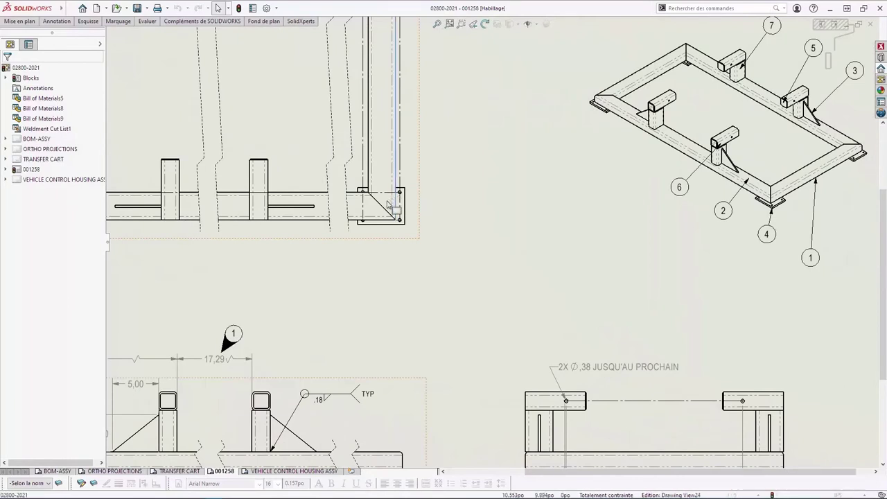
# Step: Create detail view B of the frame corner at 2:5 scale beside the top view
pyautogui.moveTo(394, 193); pyautogui.dragTo(384, 208, button='right')
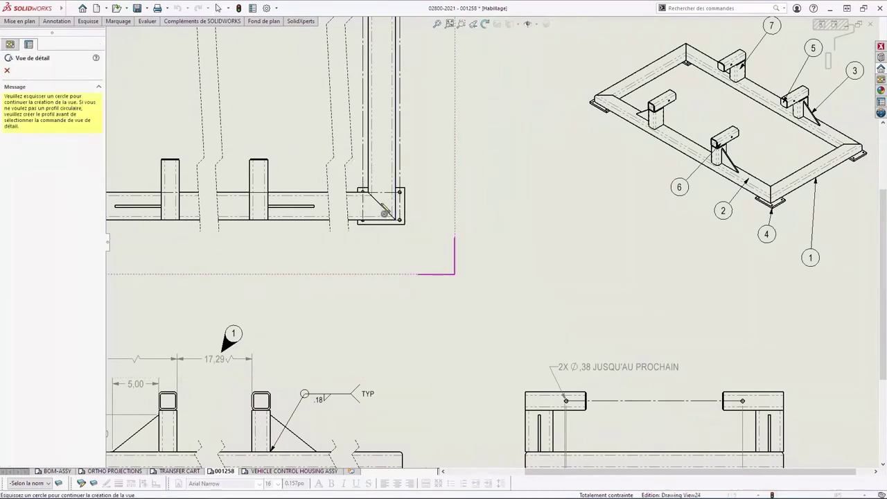
pyautogui.click(382, 204)
pyautogui.click(405, 246)
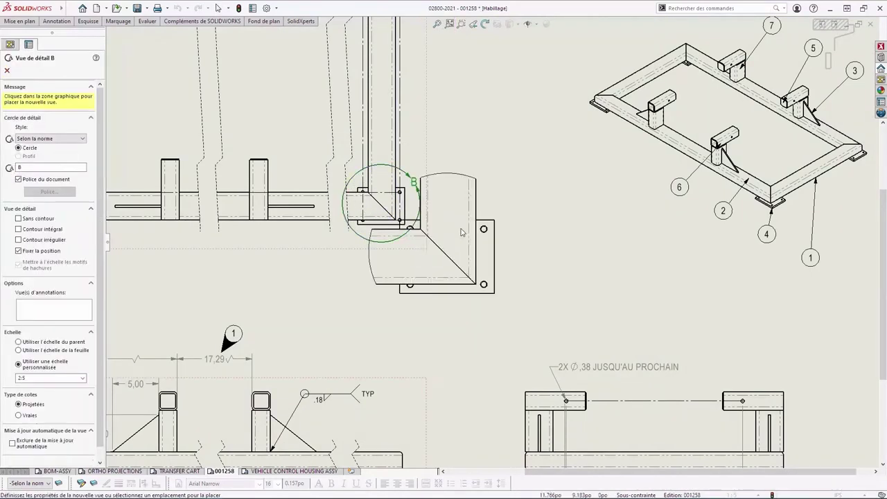
pyautogui.click(491, 222)
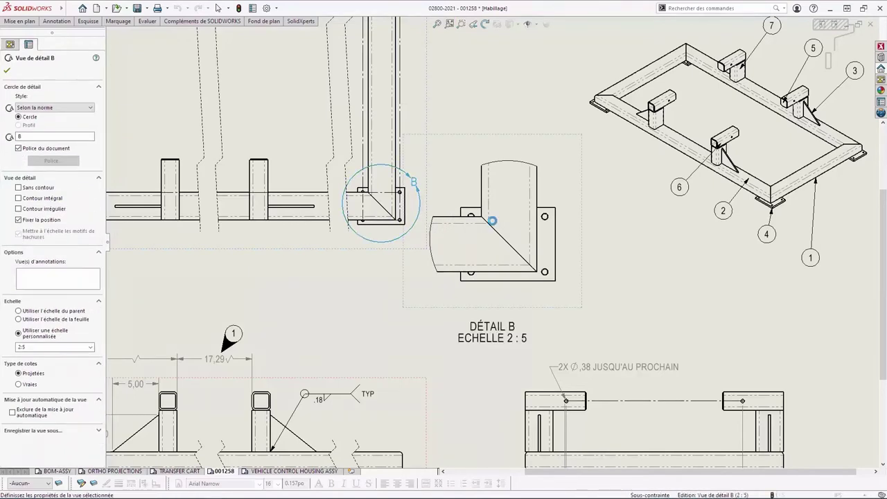
# Step: Start a 3/8-16 UNC hole callout on Detail B's lower-right hole
pyautogui.click(548, 230)
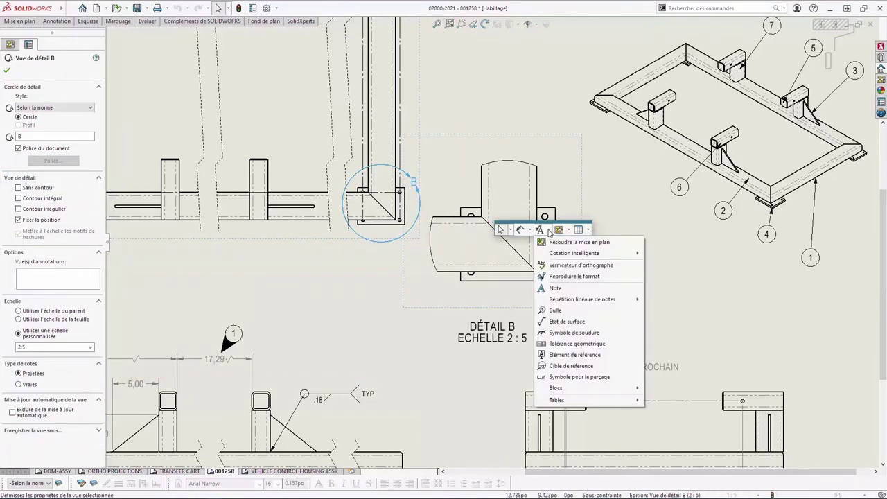
pyautogui.click(609, 378)
pyautogui.click(546, 275)
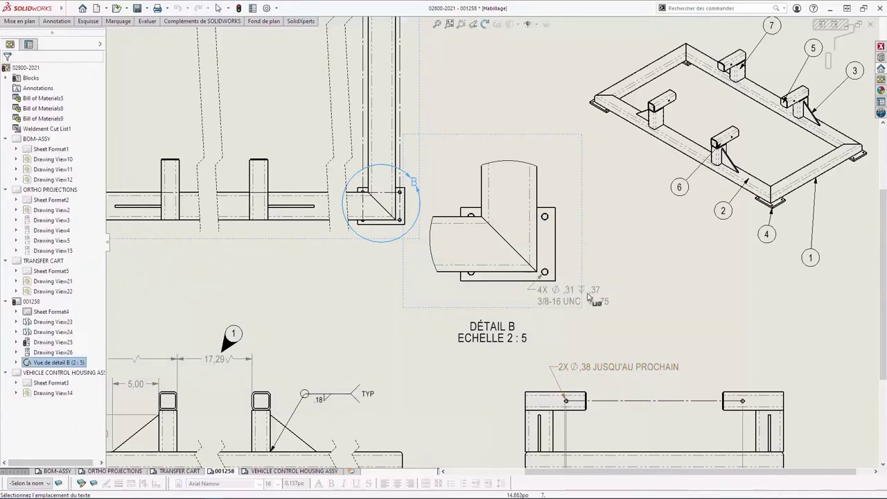
# Step: Place the hole callout and dimension Detail B with 28.00 and 54.00
pyautogui.click(636, 294)
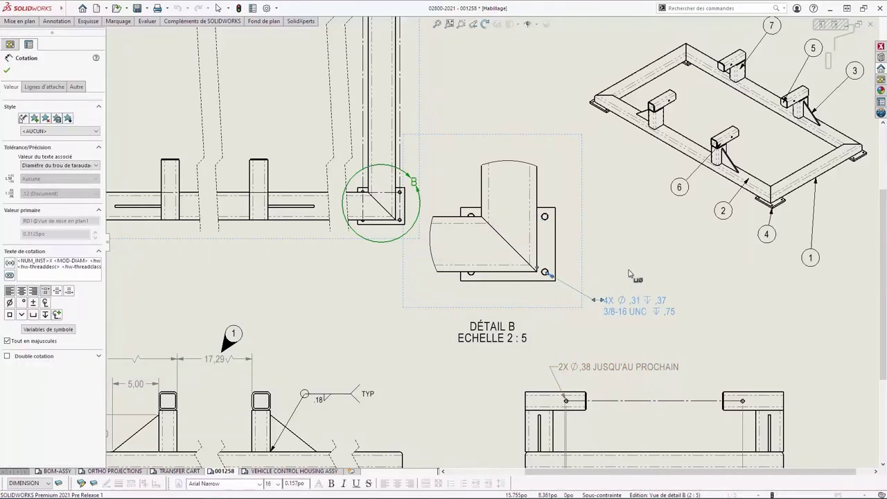
pyautogui.moveTo(628, 269); pyautogui.dragTo(628, 236, button='right')
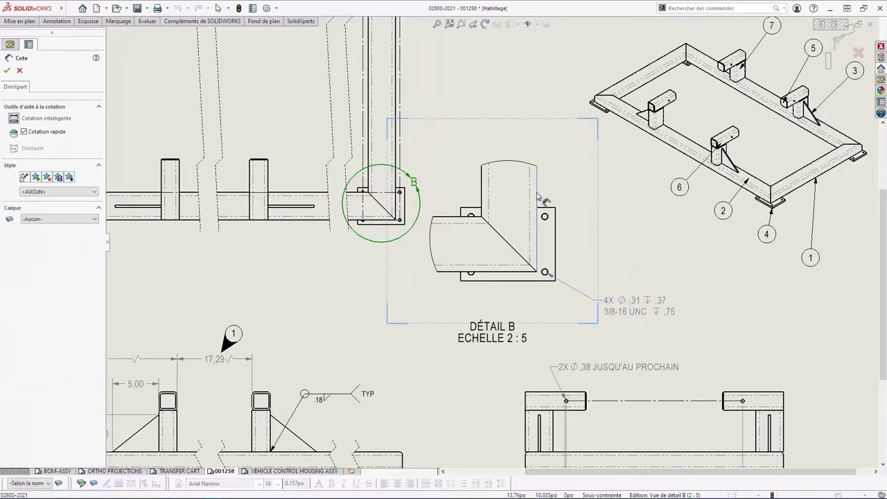
pyautogui.click(535, 195)
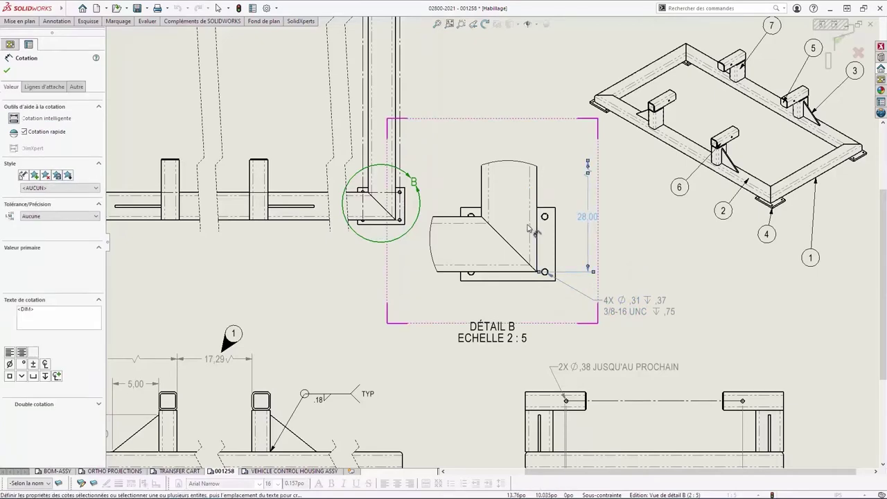
pyautogui.click(516, 265)
pyautogui.click(516, 290)
pyautogui.press('Escape')
# Step: Move the DÉTAIL B label down and left beneath the dimensions
pyautogui.moveTo(496, 337); pyautogui.dragTo(464, 352)
pyautogui.press('Escape')
pyautogui.moveTo(613, 378)
pyautogui.mouseDown(button='middle')
pyautogui.moveTo(499, 309)
pyautogui.moveTo(350, 149)
pyautogui.mouseUp(button='middle')
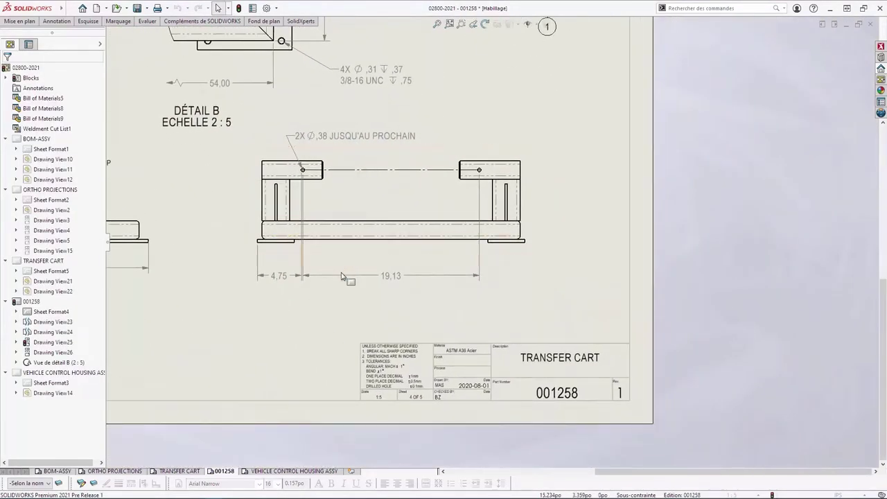
# Step: Give the 19,13 dimension a symmetric ±,010 tolerance at .123 precision, reading 19,125±,010
pyautogui.click(341, 276)
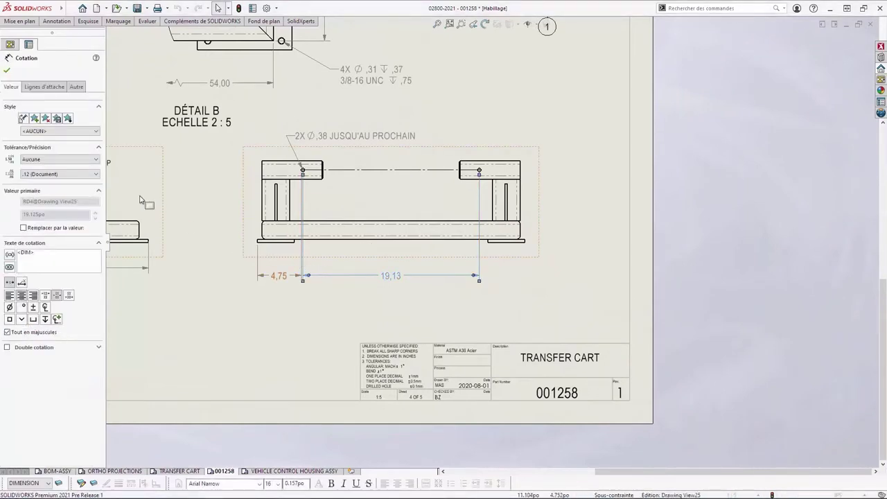
pyautogui.click(58, 160)
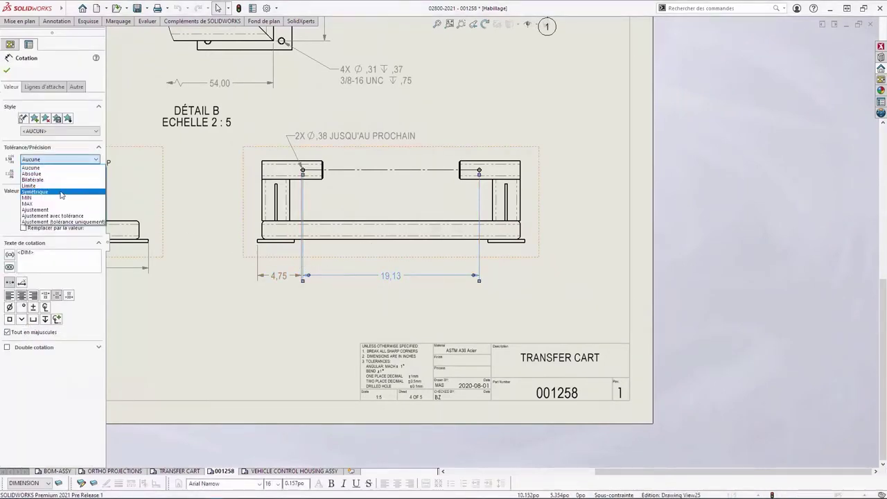
pyautogui.click(61, 192)
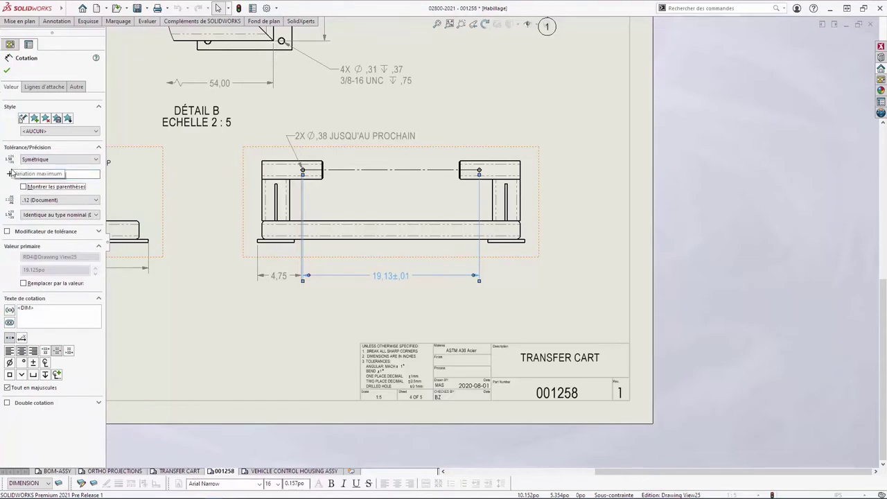
pyautogui.click(31, 200)
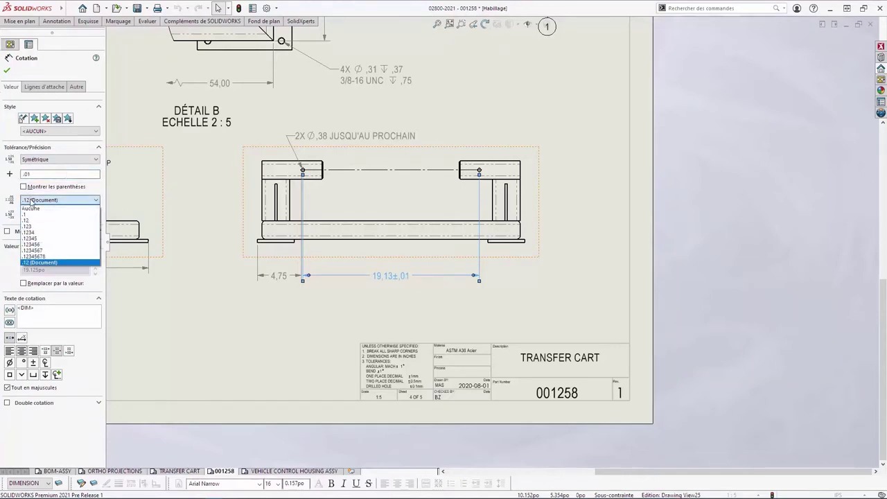
pyautogui.click(30, 229)
pyautogui.click(294, 303)
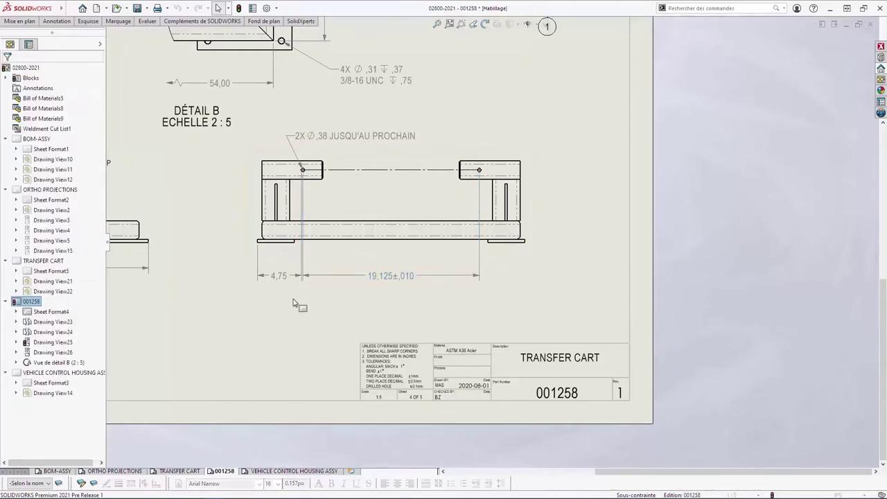
# Step: Change the 4,75 dimension's arc condition so it reads 4,94
pyautogui.click(299, 279)
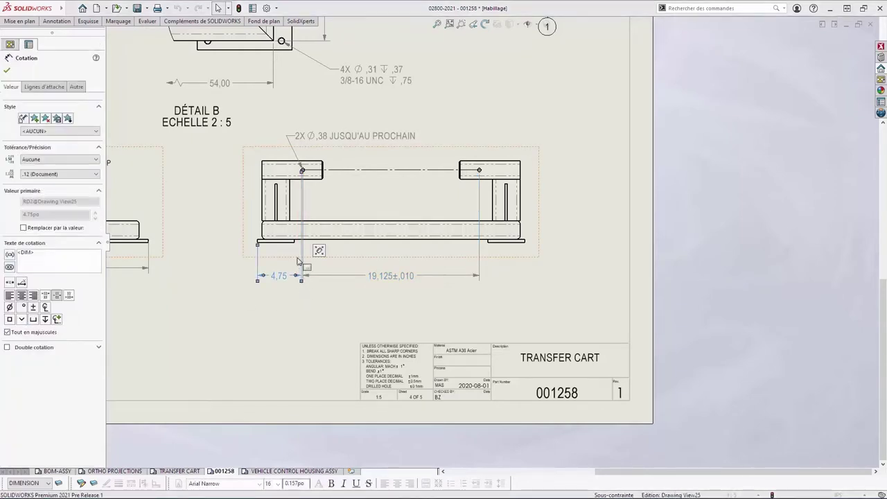
pyautogui.click(43, 89)
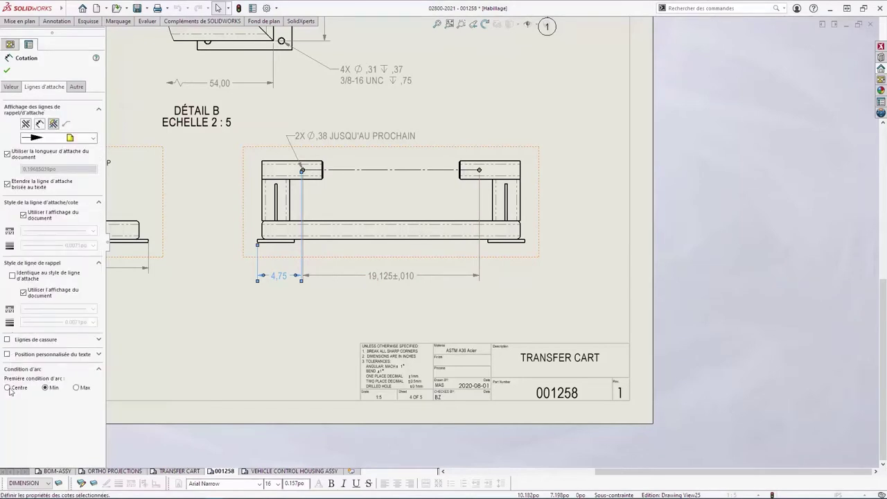
pyautogui.click(288, 312)
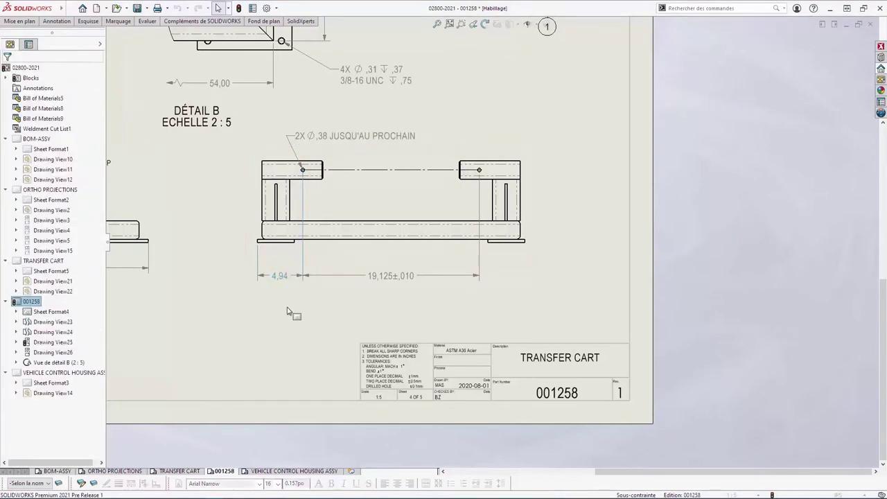
# Step: Dimension the side view's 28.00 overall length and 8.88 height, moving 28.00 lower
pyautogui.moveTo(287, 307); pyautogui.dragTo(288, 253, button='right')
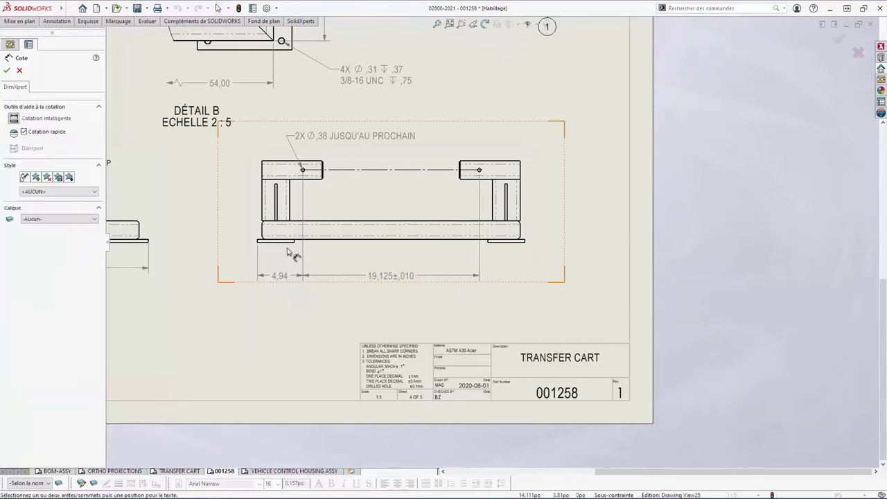
pyautogui.click(263, 199)
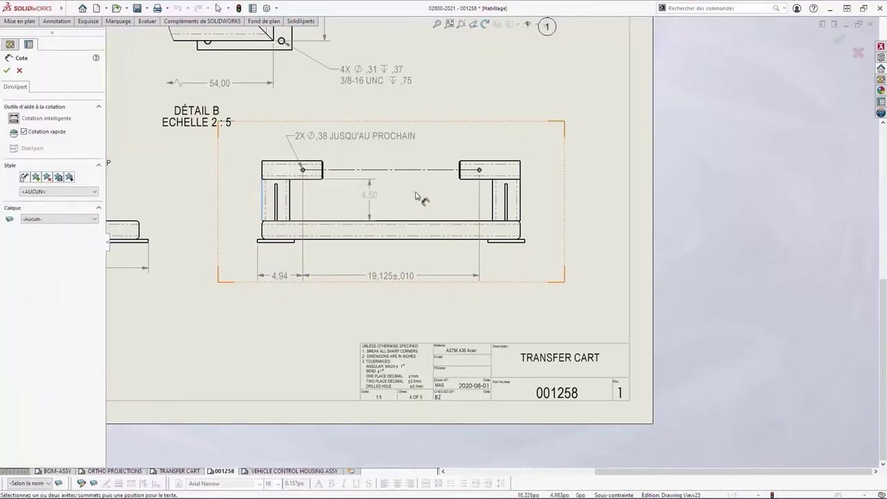
pyautogui.click(520, 199)
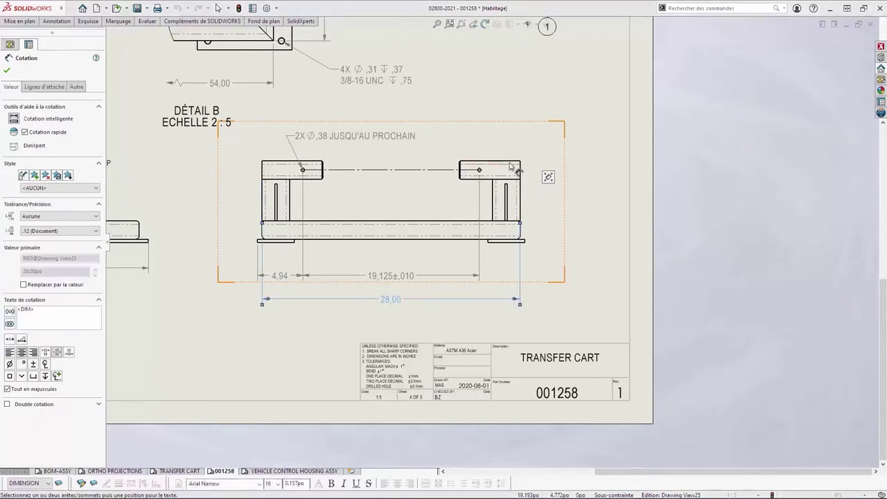
pyautogui.click(510, 243)
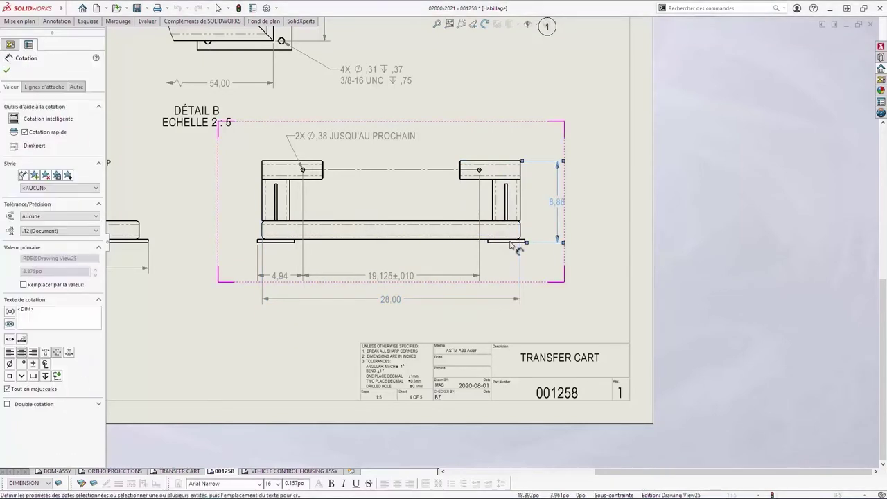
pyautogui.click(510, 245)
pyautogui.press('Escape')
pyautogui.moveTo(401, 303); pyautogui.dragTo(392, 320)
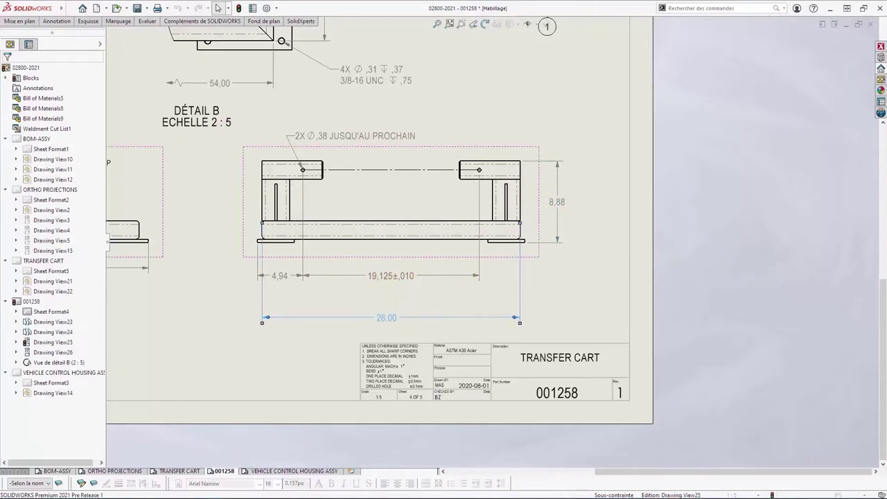
pyautogui.click(416, 219)
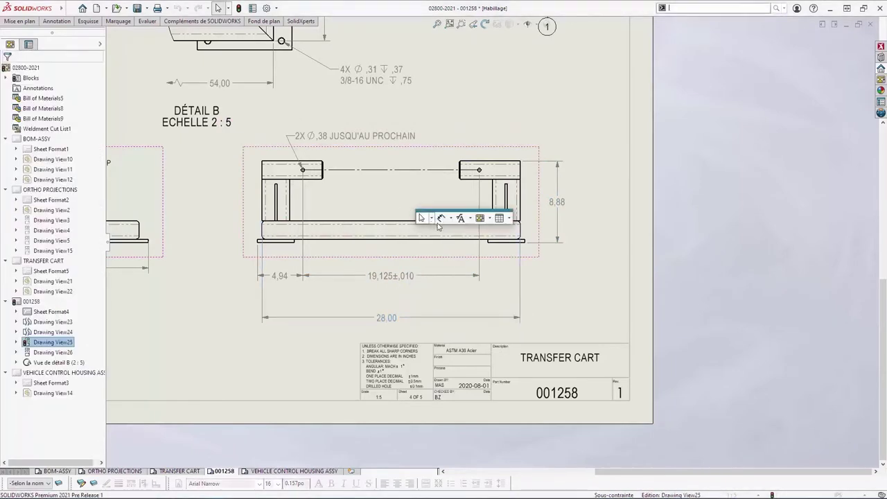
# Step: Place a custom-text balloon '2' below the side view between the 19,125±,010 and 28.00 dimensions
pyautogui.click(468, 219)
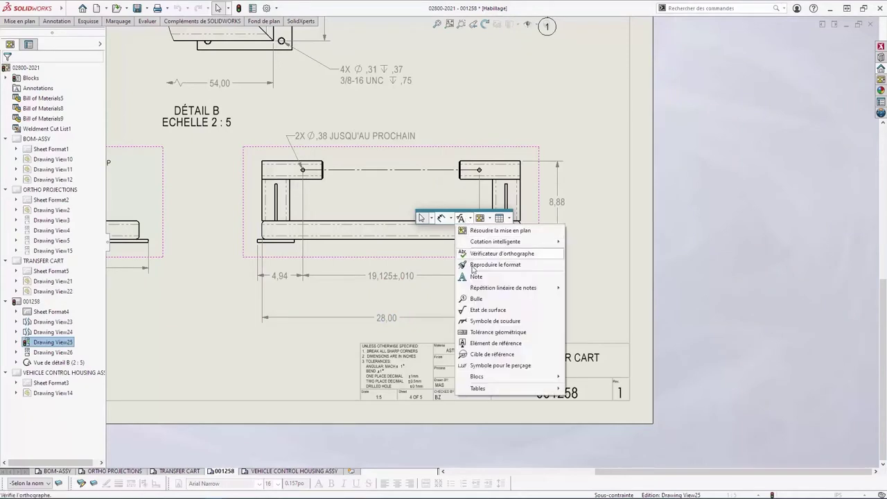
pyautogui.click(476, 299)
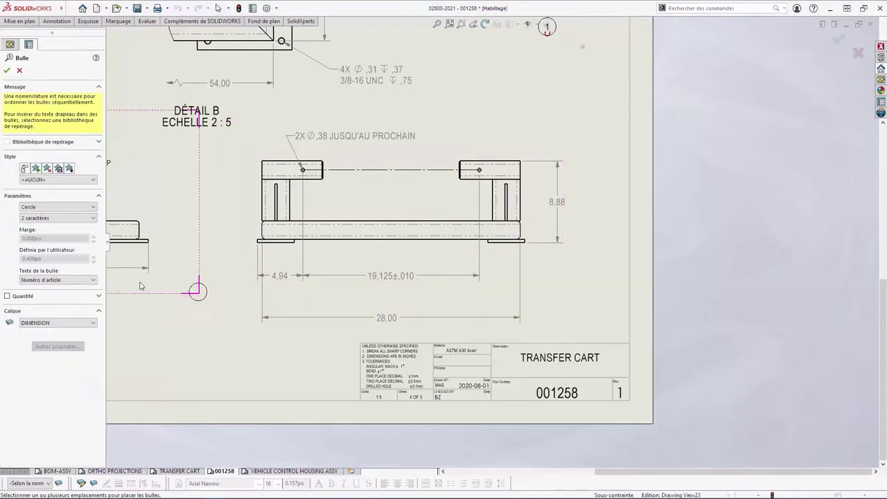
pyautogui.click(78, 281)
pyautogui.click(74, 291)
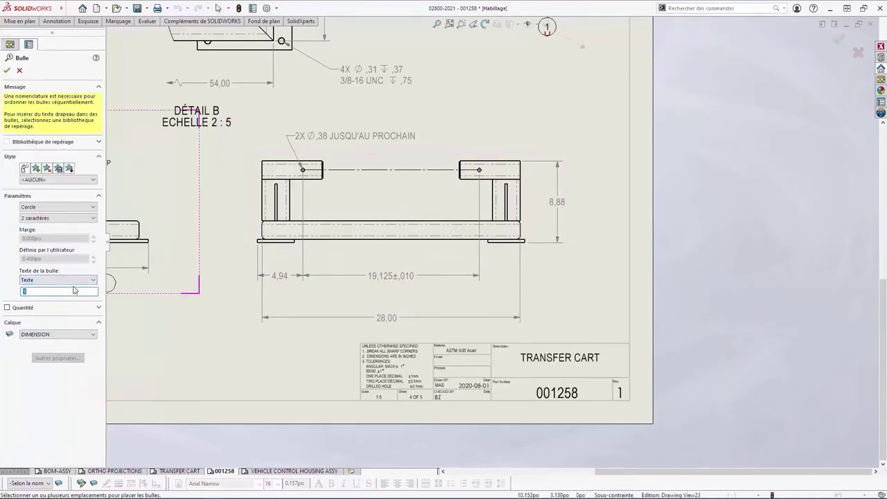
pyautogui.click(373, 289)
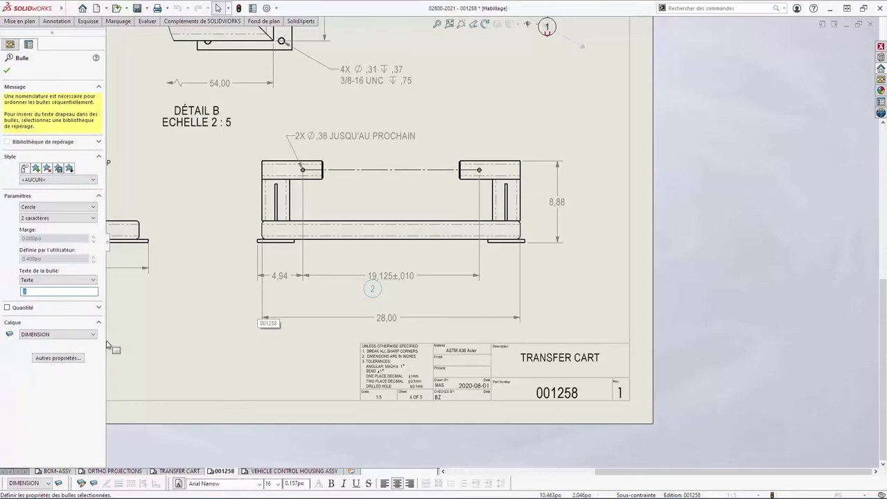
pyautogui.click(57, 357)
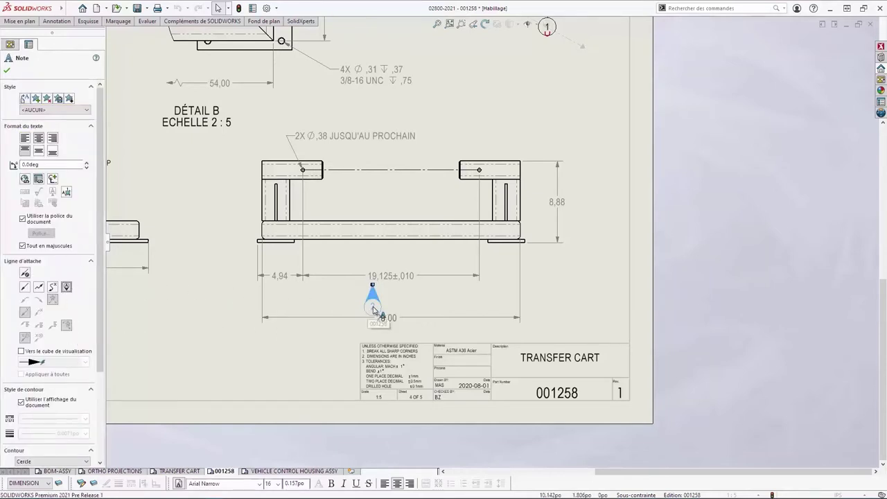
pyautogui.moveTo(374, 310); pyautogui.dragTo(354, 304)
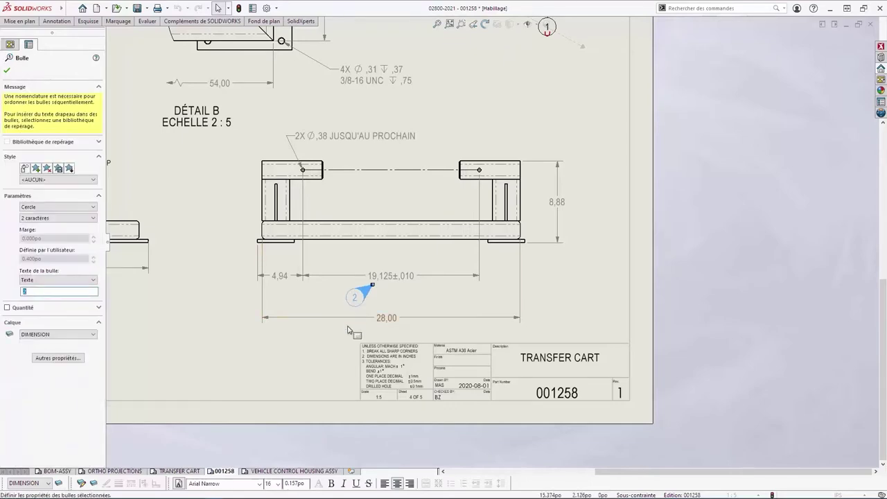
pyautogui.click(349, 330)
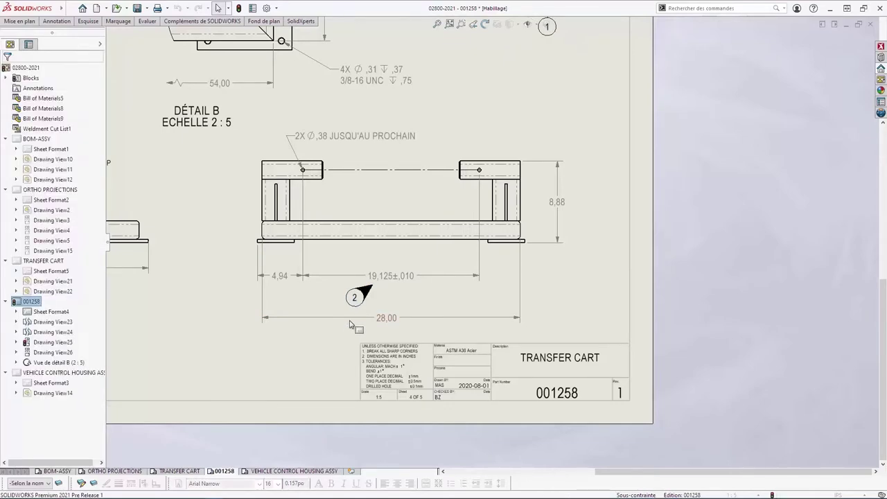
pyautogui.moveTo(528, 74); pyautogui.dragTo(409, 370, button='middle')
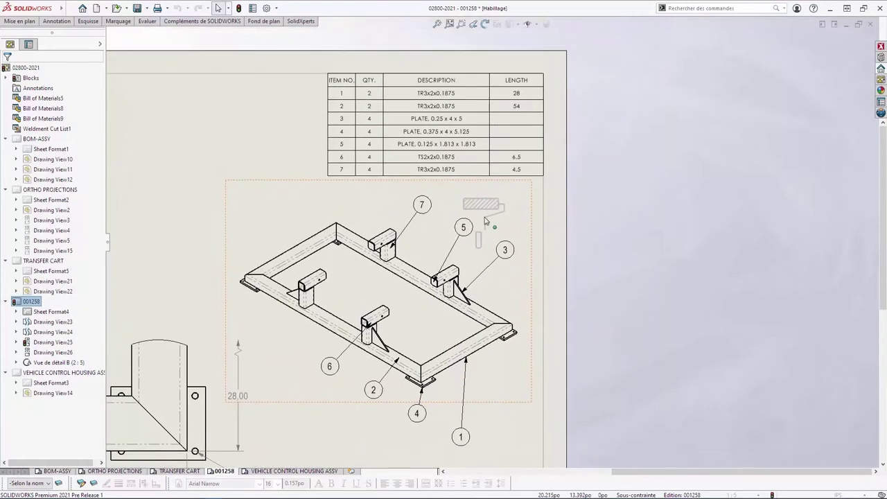
# Step: Join the vertical line to the midpoint of the hatched rectangle's bottom line
pyautogui.scroll(-3, 484, 226)
pyautogui.scroll(-3, 485, 208)
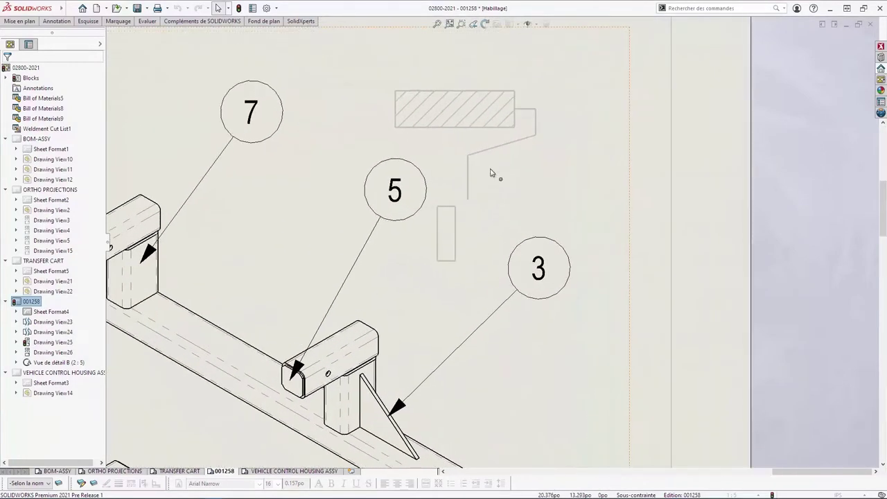
pyautogui.rightClick(469, 129)
pyautogui.click(494, 146)
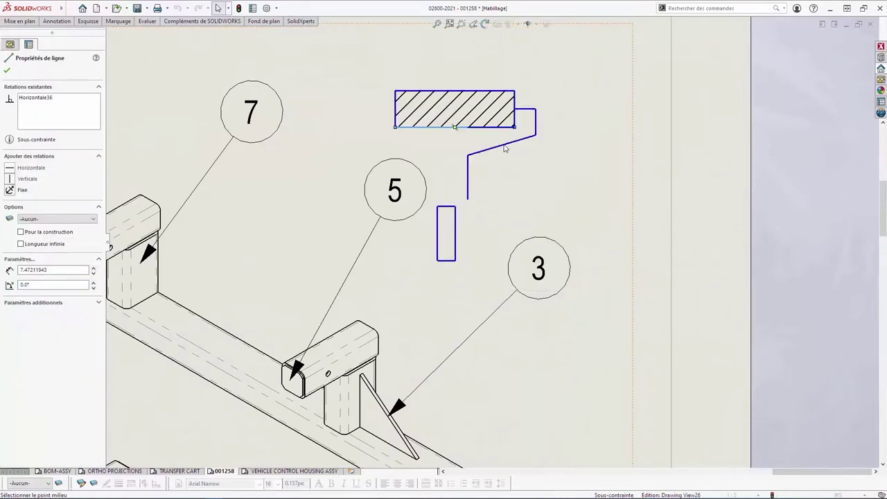
pyautogui.keyDown('ctrl'); pyautogui.click(468, 167); pyautogui.keyUp('ctrl')
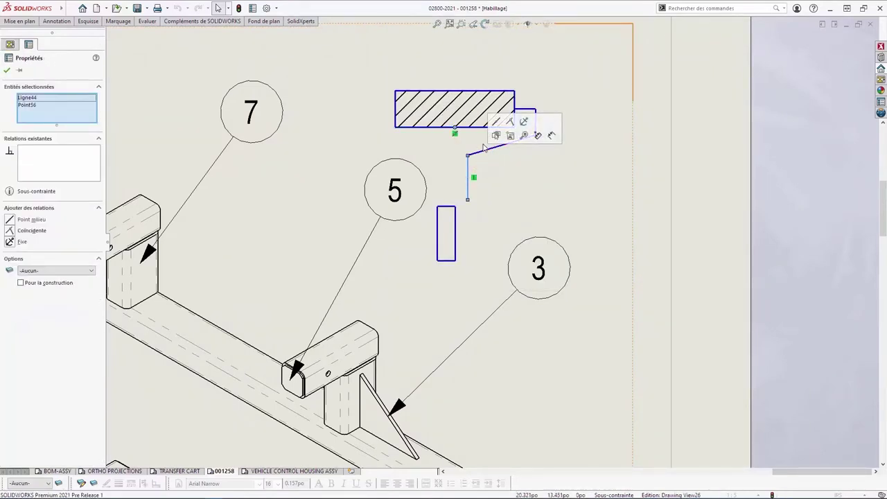
pyautogui.click(511, 123)
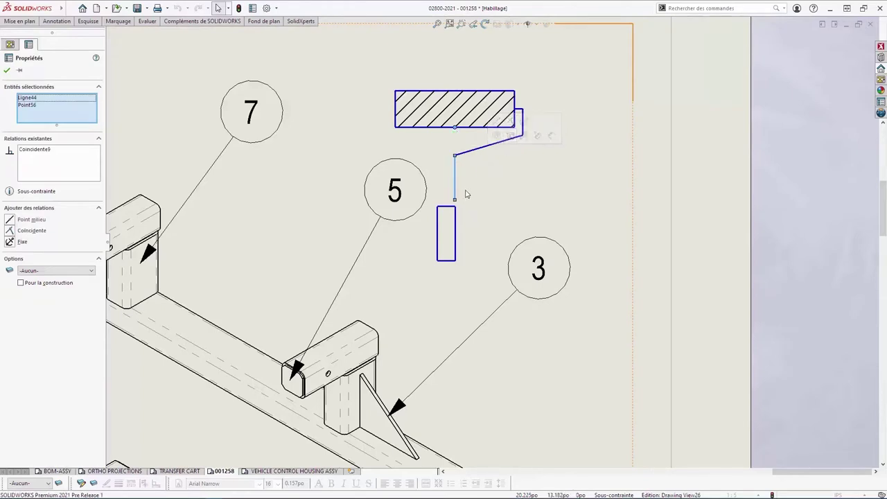
# Step: Centre the small handle rectangle under the line end and narrow it from the right
pyautogui.click(450, 207)
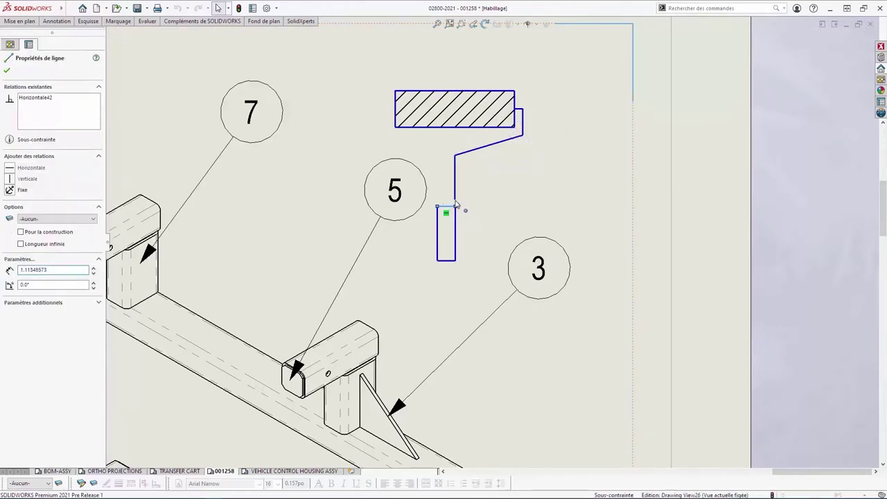
pyautogui.keyDown('ctrl'); pyautogui.click(455, 203); pyautogui.keyUp('ctrl')
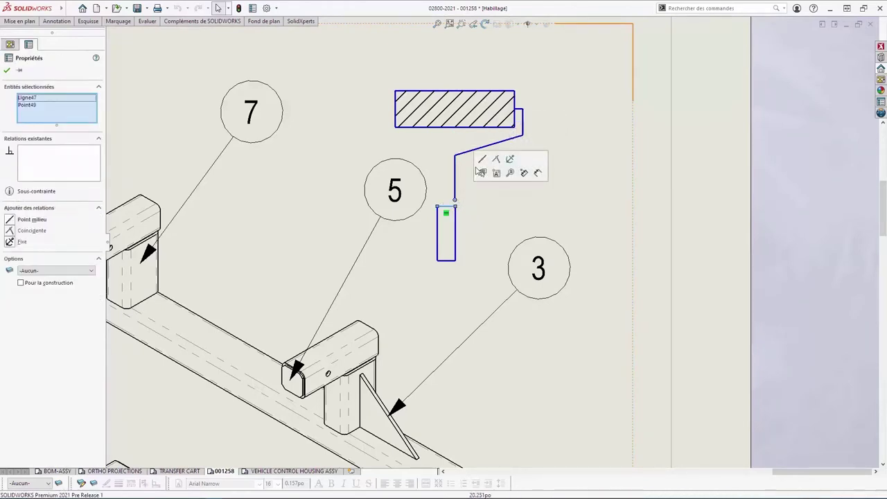
pyautogui.click(482, 158)
pyautogui.click(476, 211)
pyautogui.moveTo(474, 211); pyautogui.dragTo(465, 211)
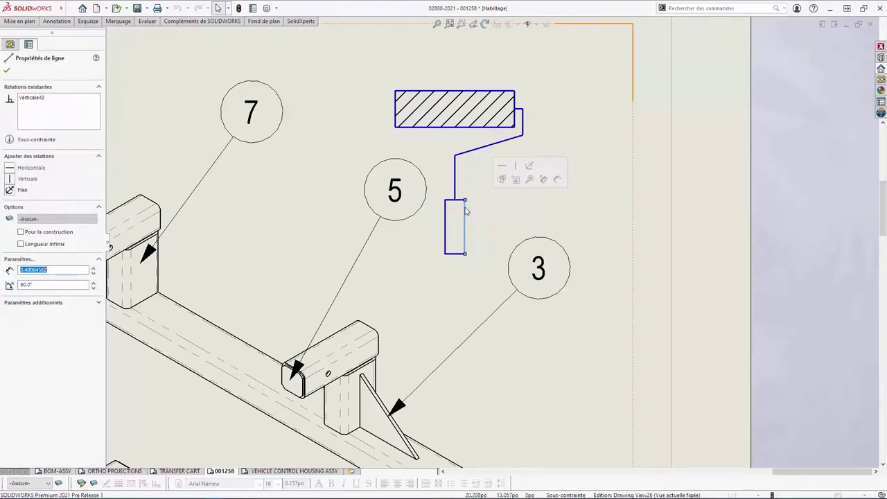
pyautogui.click(480, 214)
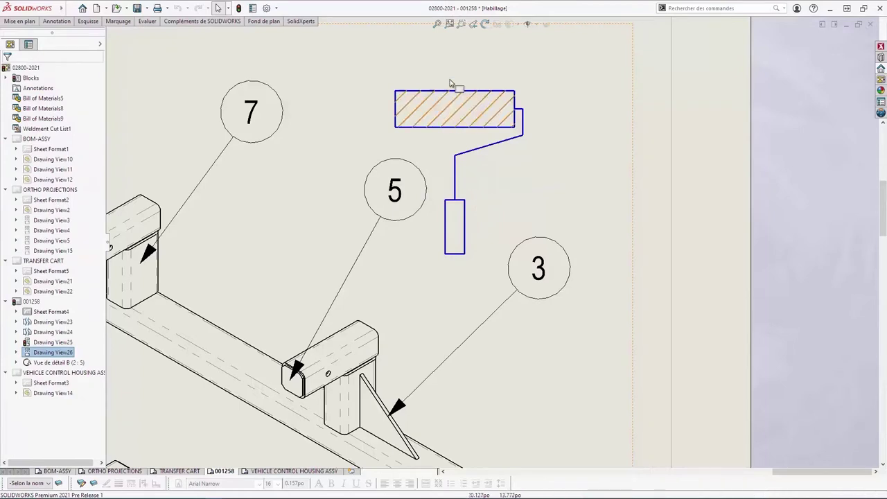
# Step: Zoom to the whole sheet and view the TRANSFER CART, ORTHO PROJECTIONS and BOM-ASSY sheets
pyautogui.click(449, 24)
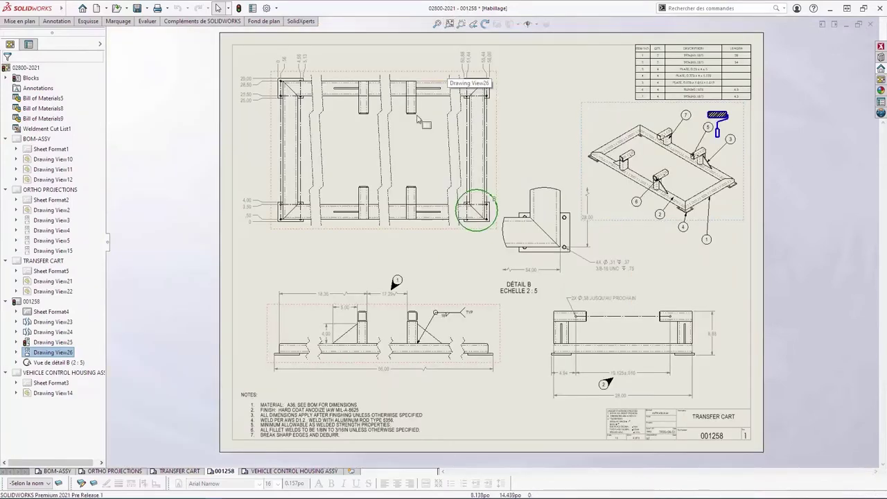
pyautogui.click(179, 471)
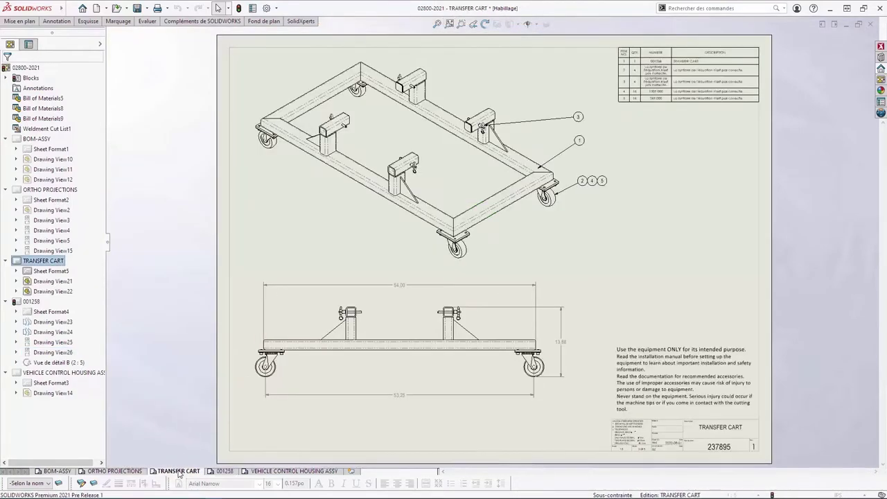
pyautogui.click(129, 472)
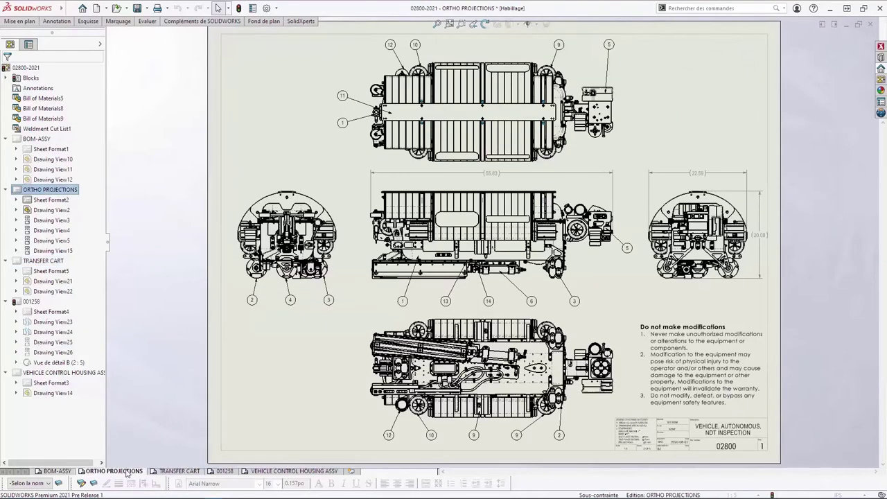
pyautogui.click(67, 471)
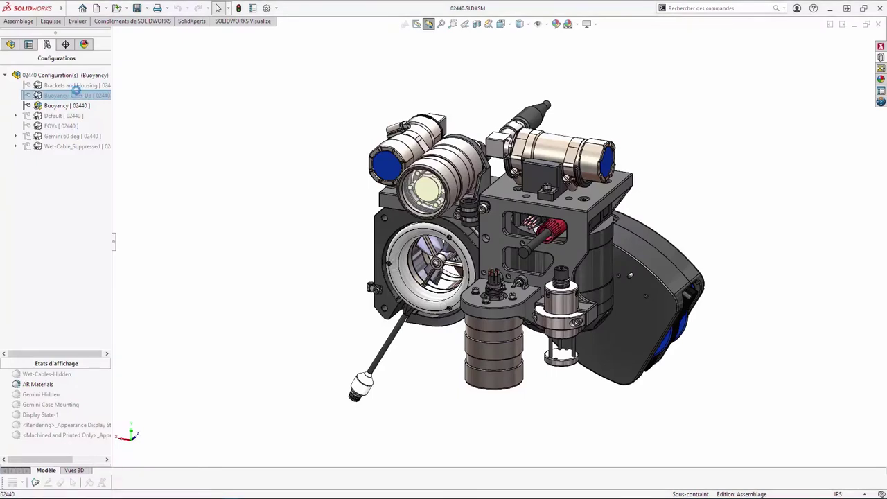
# Step: Activate Wet-Cable_Suppressed via Buoyancy-Cam-Up and Gemini 60 deg, then advanced-export 02440 to Visualize
pyautogui.doubleClick(75, 95)
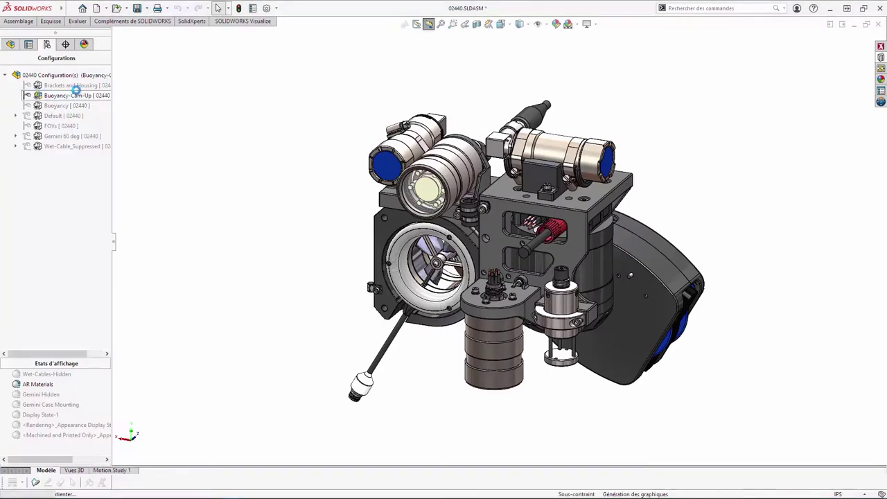
pyautogui.click(69, 136)
pyautogui.doubleClick(69, 136)
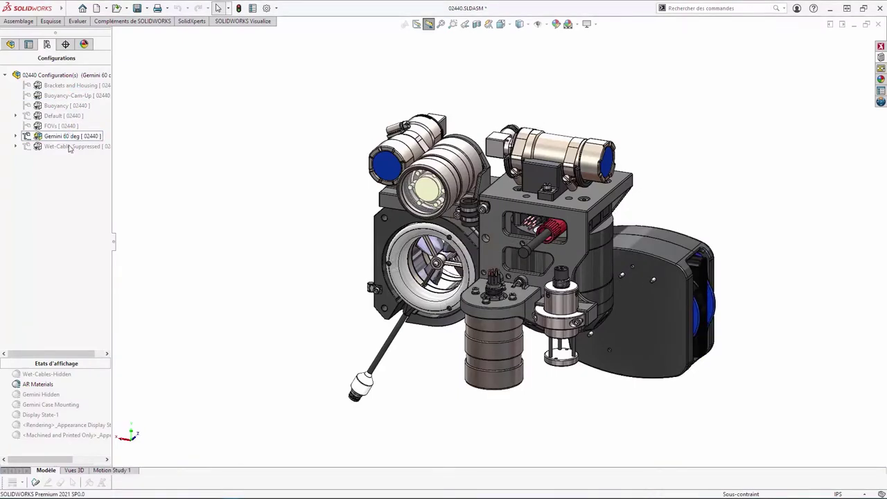
pyautogui.doubleClick(69, 146)
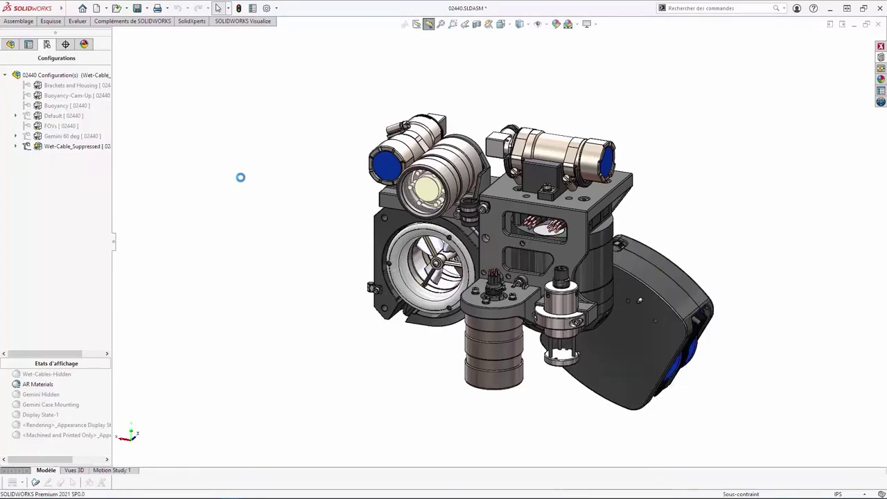
pyautogui.click(243, 21)
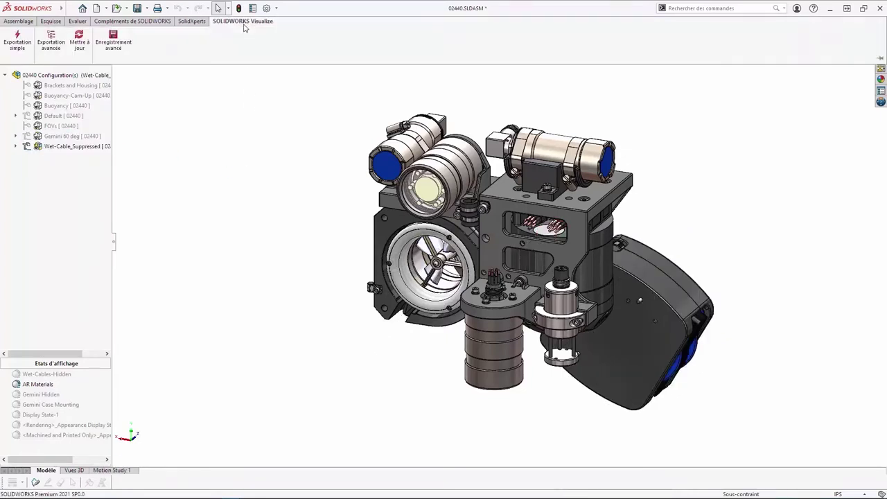
pyautogui.click(52, 45)
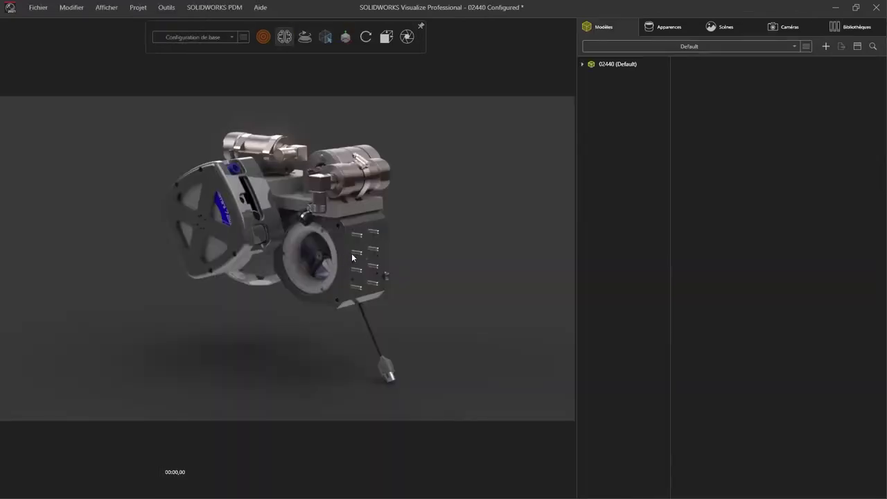
# Step: Switch the model to the Wet-Cable_Suppressed configuration and orbit so the yellow light faces left
pyautogui.click(627, 46)
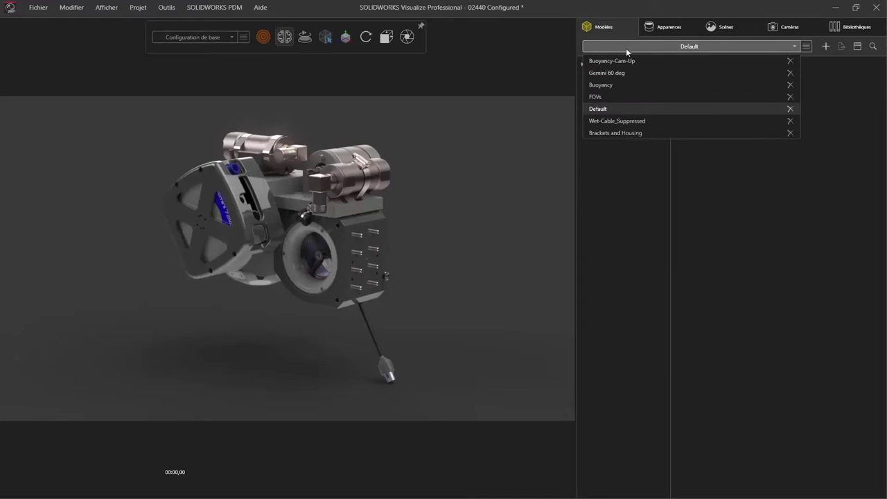
pyautogui.click(620, 121)
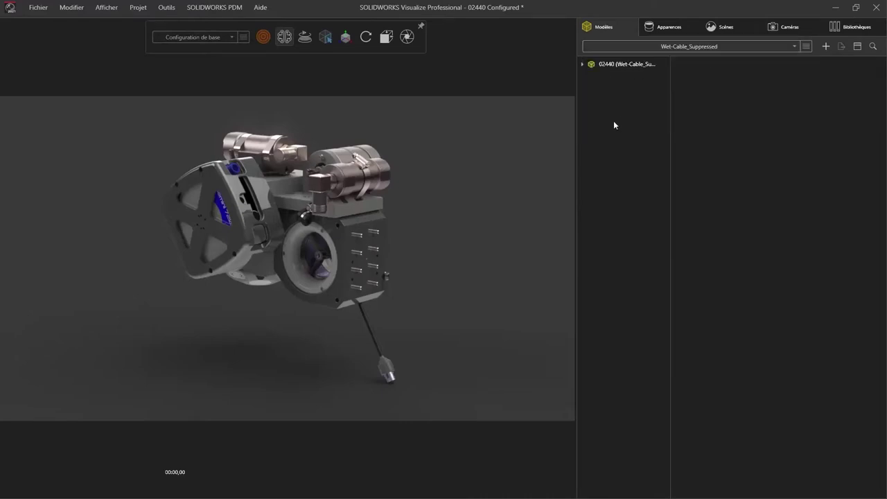
pyautogui.moveTo(453, 360)
pyautogui.mouseDown()
pyautogui.moveTo(259, 359)
pyautogui.moveTo(148, 346)
pyautogui.mouseUp()
pyautogui.moveTo(447, 346); pyautogui.dragTo(268, 345)
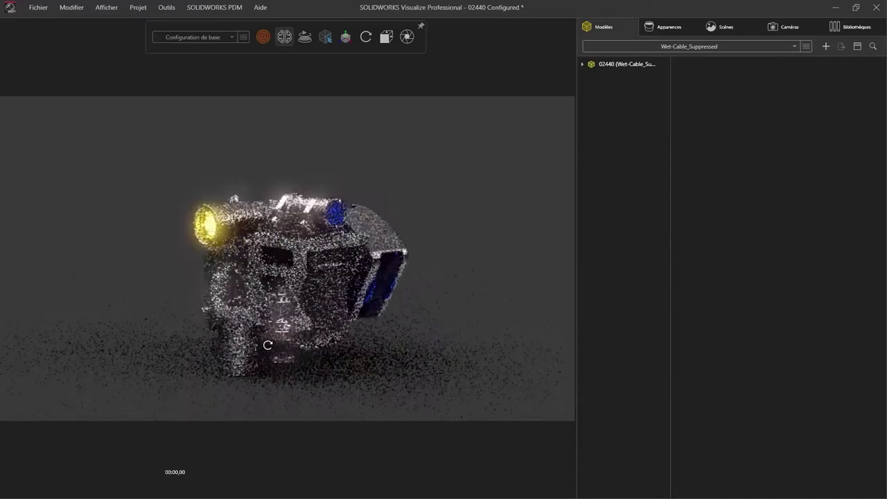
# Step: Apply SR - Black Powder Coat from the library to the front housing part and open its appearance
pyautogui.click(852, 30)
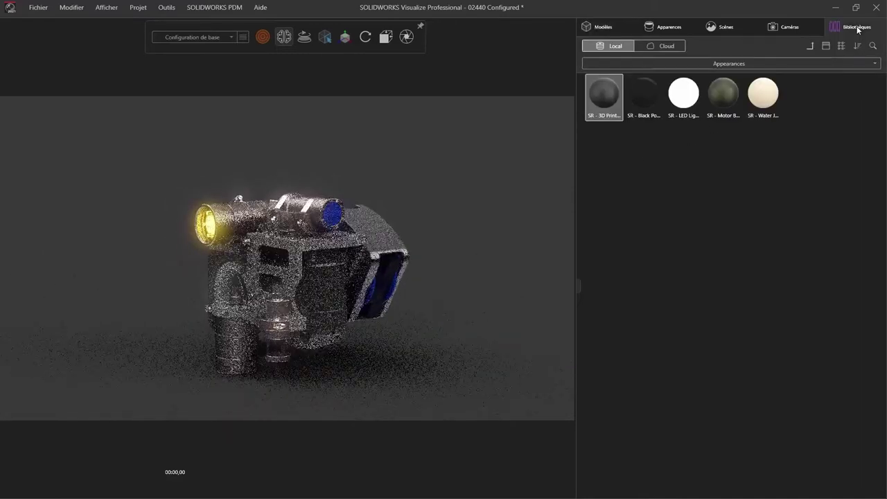
pyautogui.moveTo(657, 90)
pyautogui.mouseDown()
pyautogui.moveTo(368, 277)
pyautogui.moveTo(331, 284)
pyautogui.mouseUp()
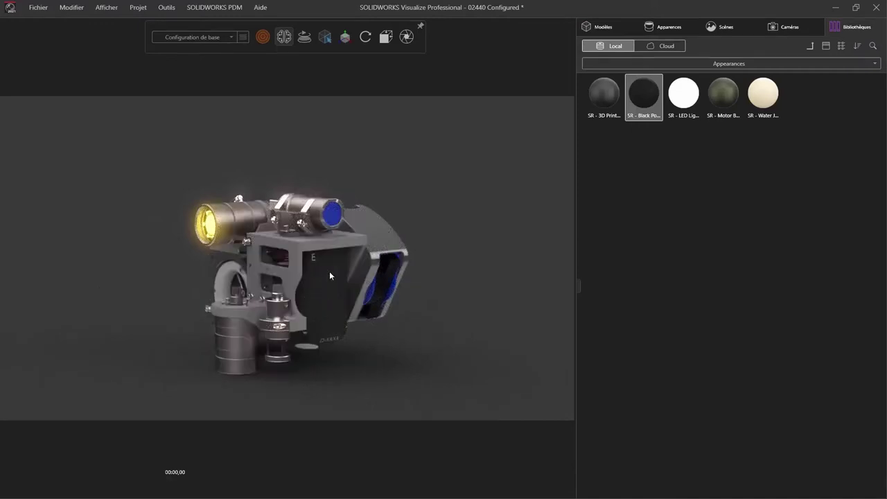
pyautogui.click(330, 274)
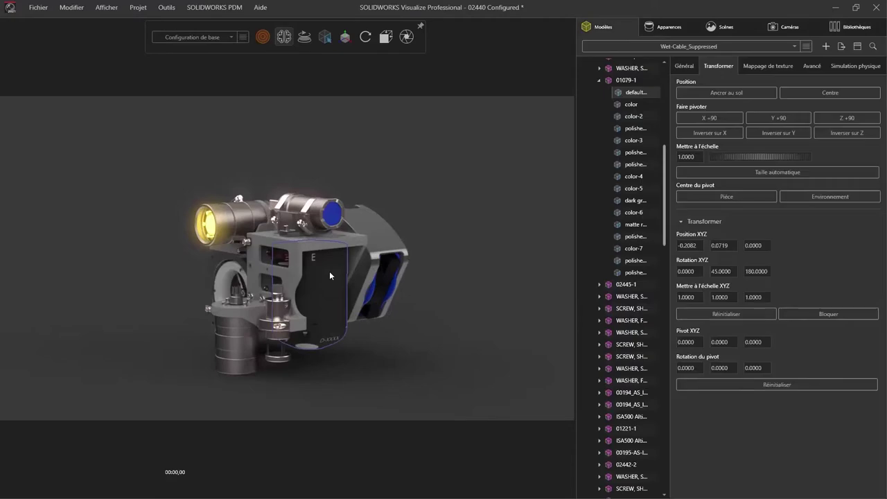
pyautogui.doubleClick(329, 275)
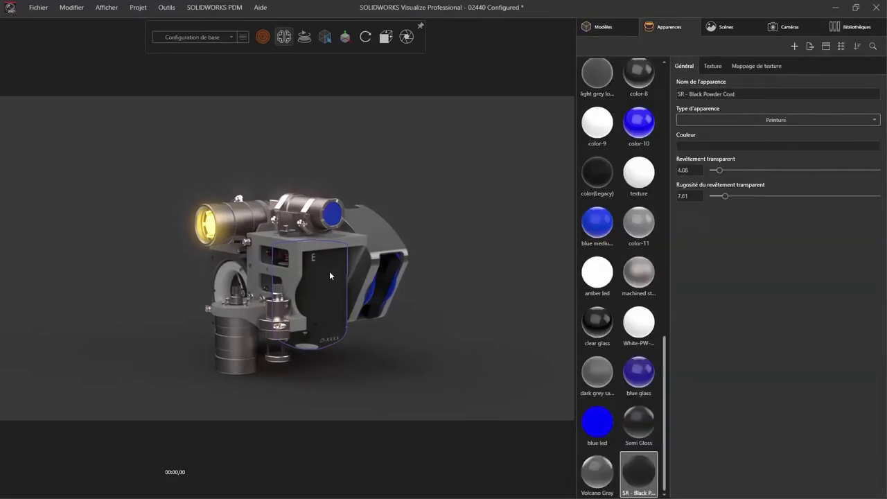
# Step: Copy the Black Powder Coat appearance and assign it to the right housing part
pyautogui.rightClick(330, 273)
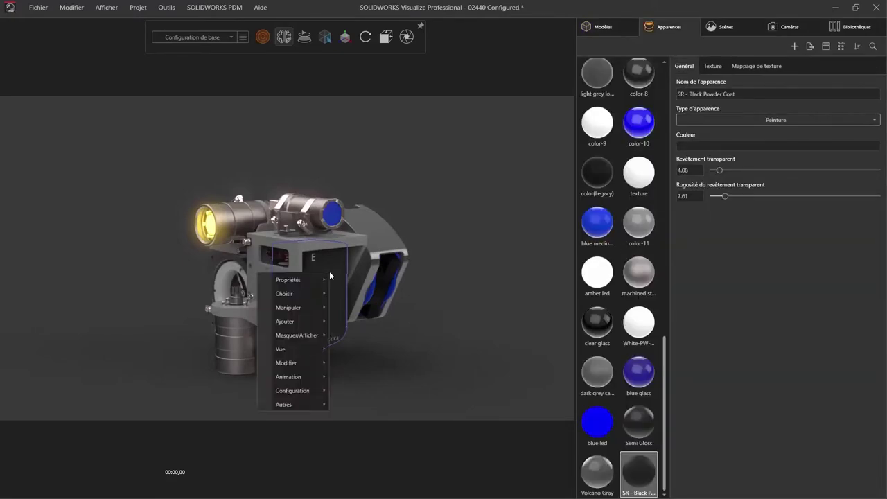
pyautogui.moveTo(287, 362)
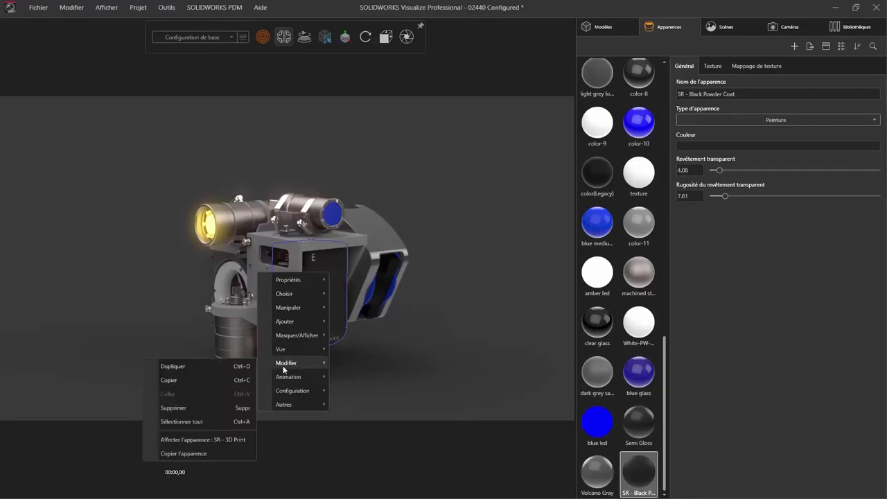
pyautogui.click(198, 453)
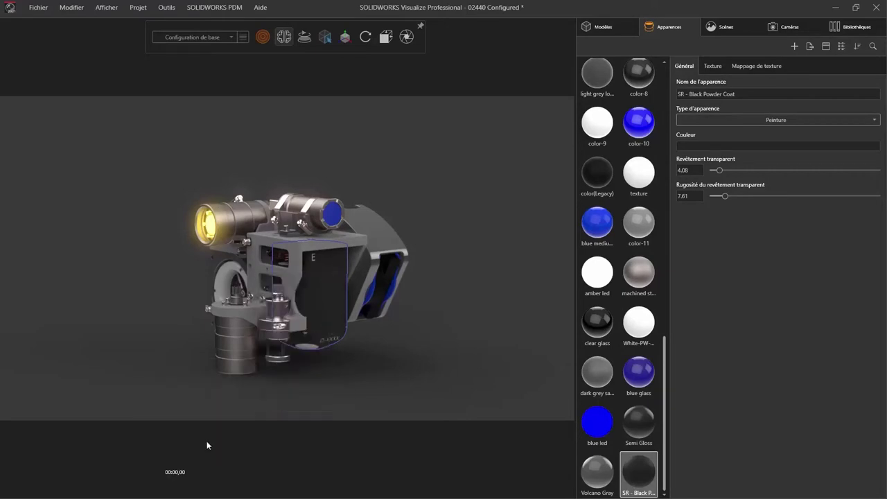
pyautogui.click(372, 217)
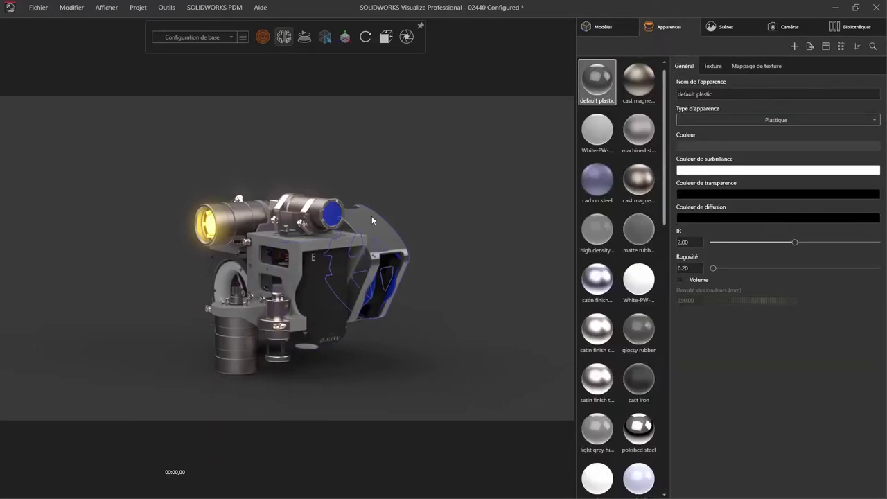
pyautogui.rightClick(587, 78)
pyautogui.moveTo(548, 166)
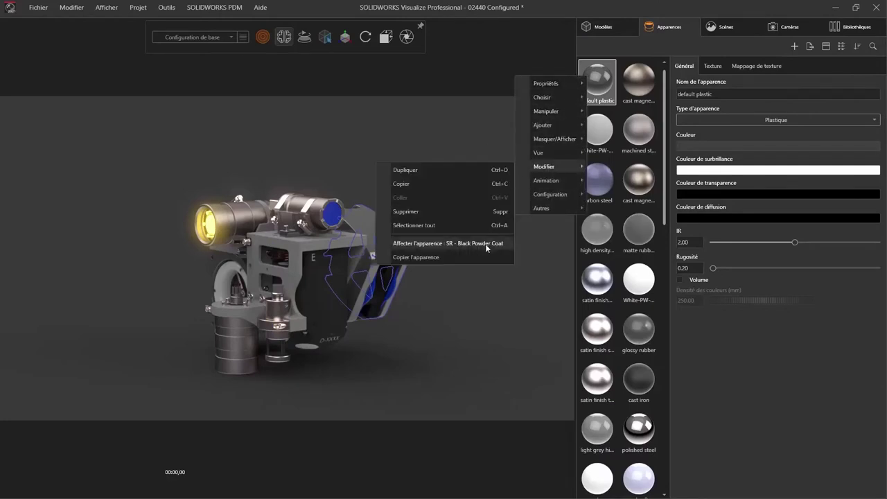
pyautogui.click(486, 243)
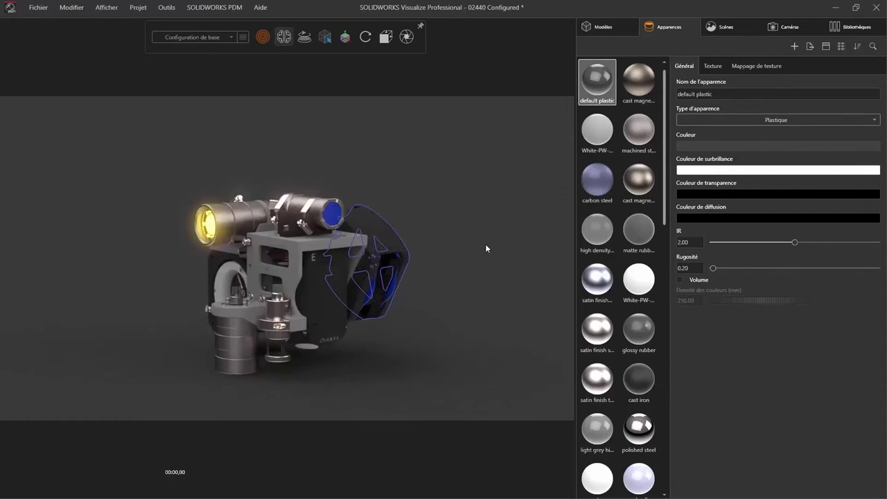
# Step: Select the grey top bracket and isolate it from the other parts
pyautogui.click(486, 248)
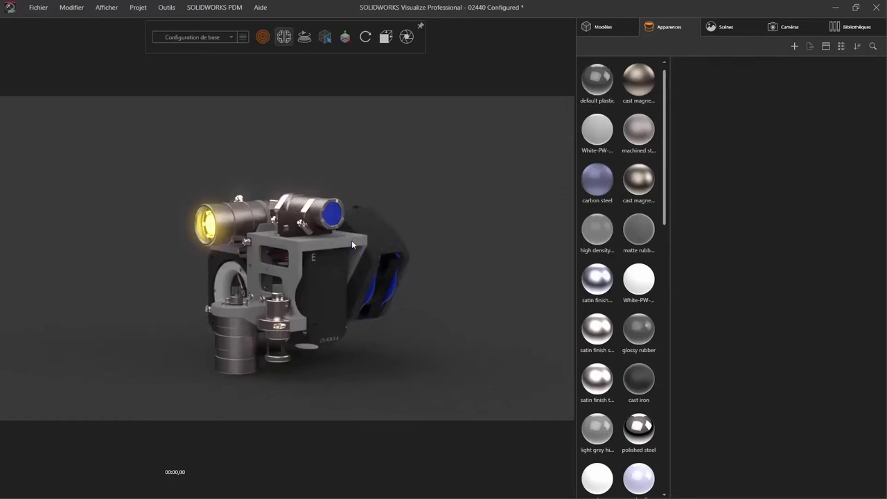
pyautogui.click(352, 241)
pyautogui.doubleClick(350, 239)
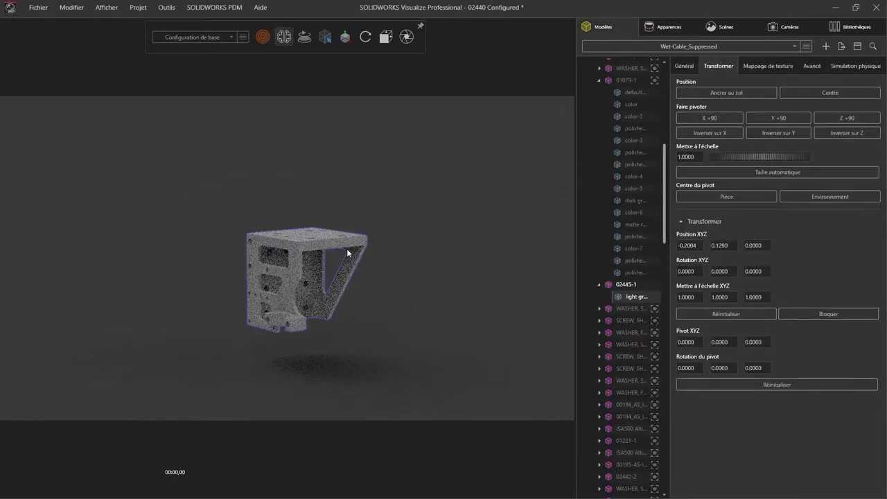
# Step: Zoom in on the isolated bracket and lower its light grey plastic colour value to 16
pyautogui.moveTo(329, 282); pyautogui.dragTo(320, 343)
pyautogui.moveTo(310, 364); pyautogui.dragTo(323, 278, button='right')
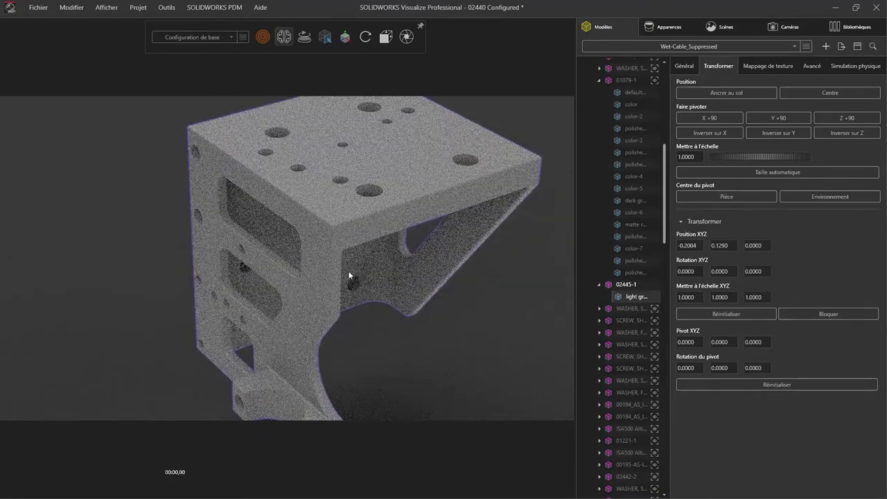
pyautogui.doubleClick(414, 185)
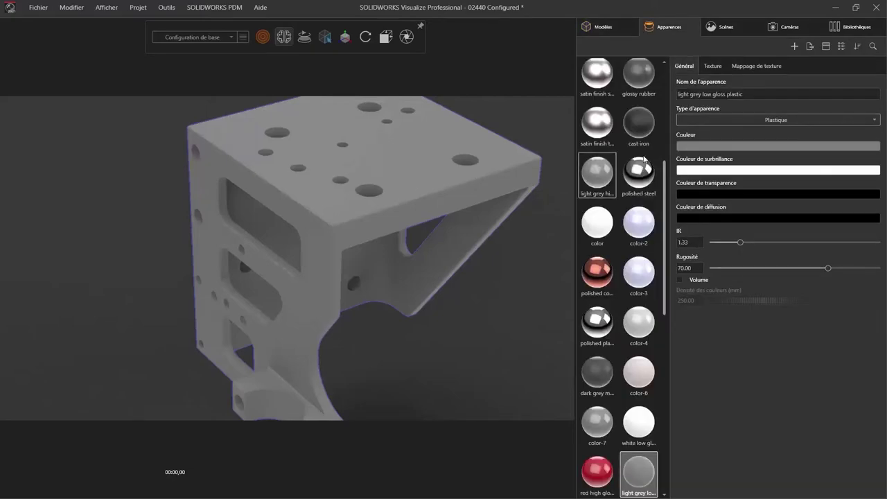
pyautogui.click(685, 146)
pyautogui.moveTo(614, 182); pyautogui.dragTo(613, 197)
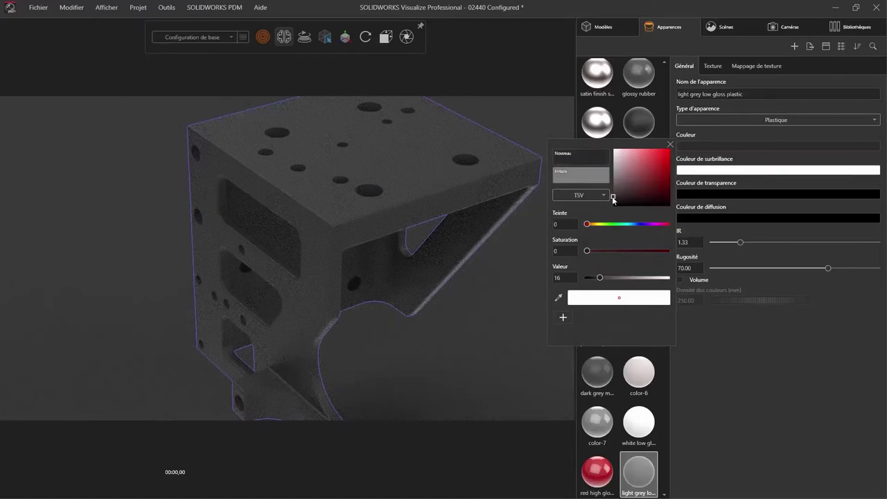
pyautogui.click(713, 66)
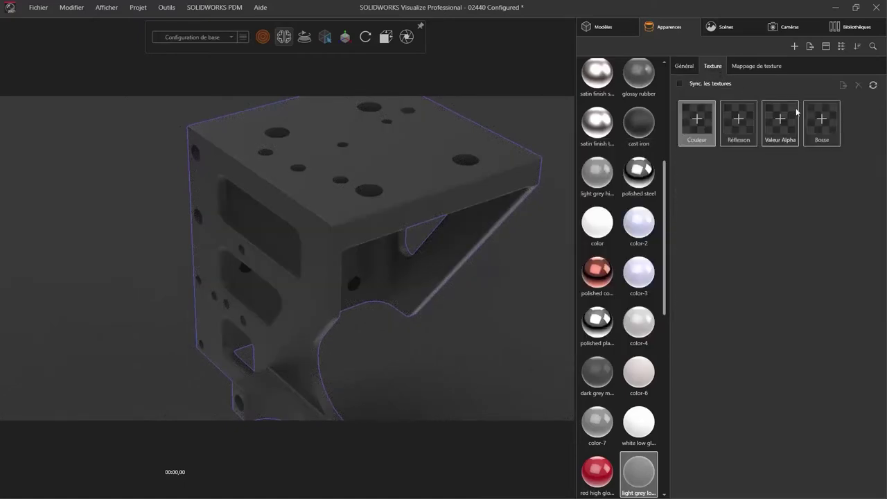
# Step: Load 3DPrint Texture as a Déplacement texture with a depth of 0.05
pyautogui.click(825, 119)
pyautogui.click(182, 116)
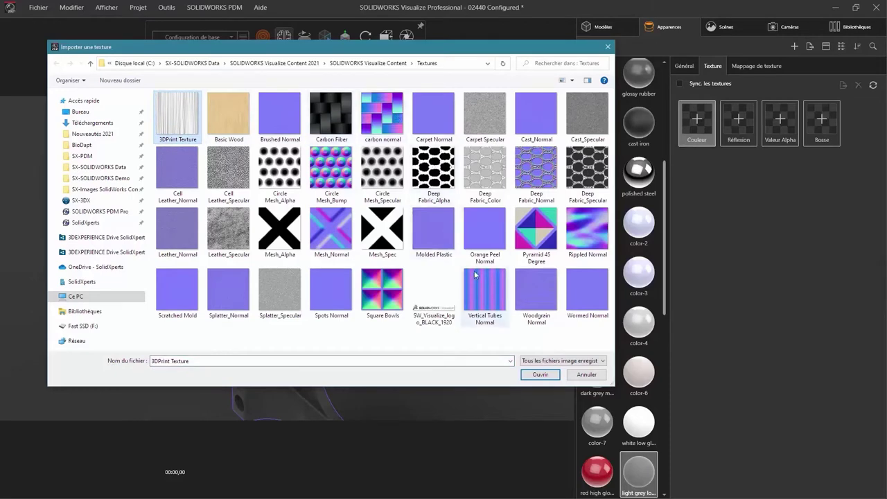
pyautogui.moveTo(535, 291)
pyautogui.click(532, 374)
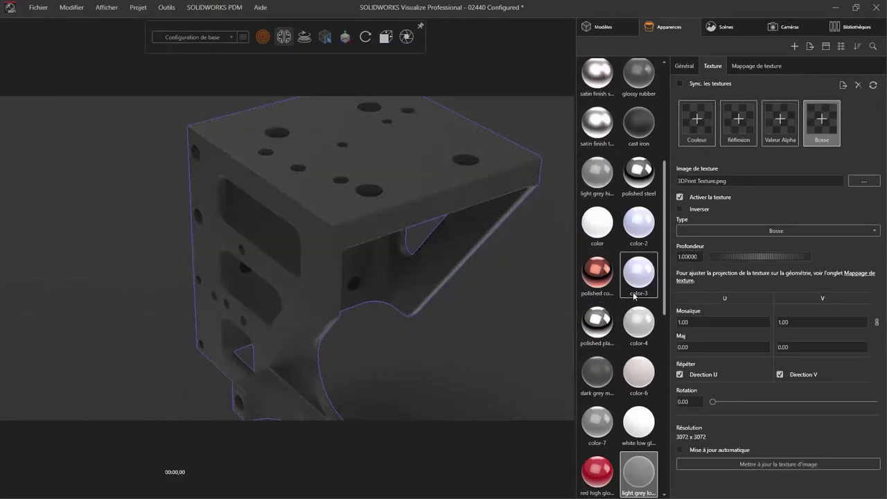
pyautogui.click(709, 233)
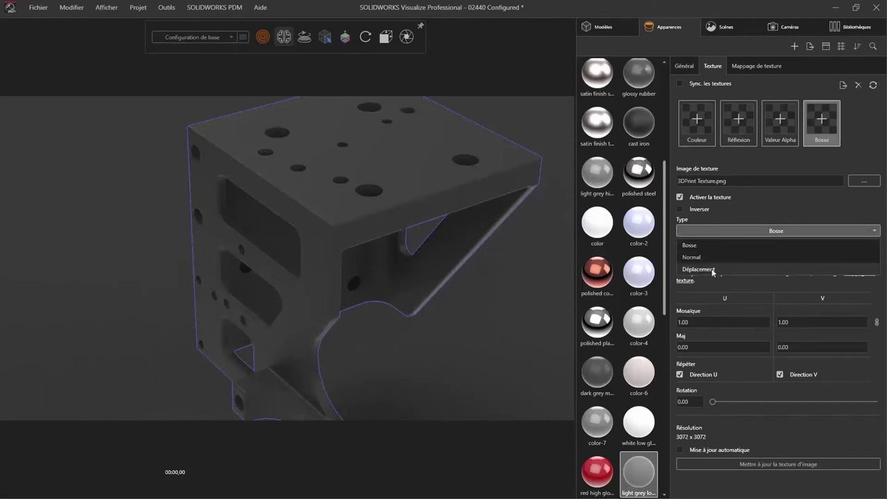
pyautogui.click(712, 270)
pyautogui.doubleClick(692, 257)
pyautogui.press('BackSpace')
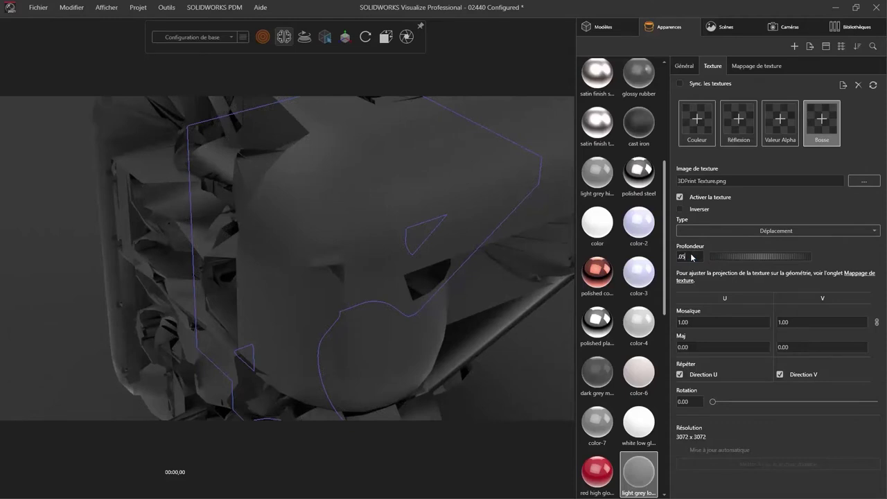
pyautogui.press('Return')
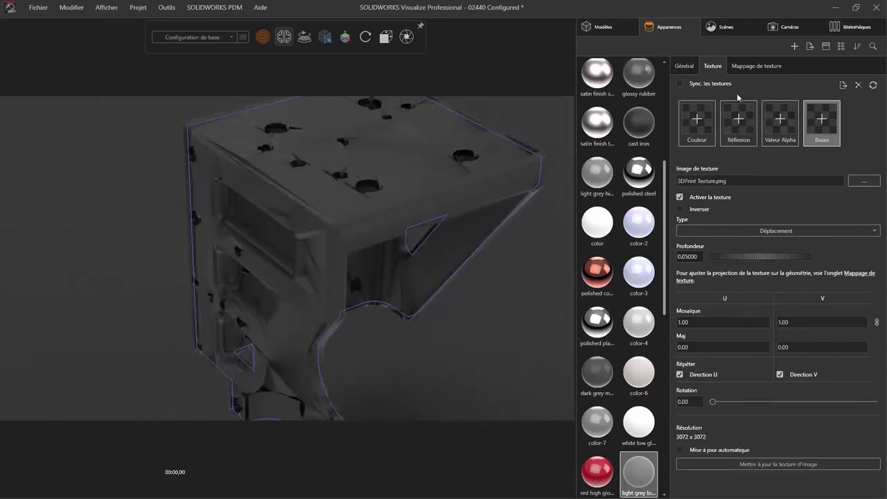
# Step: Set planar texture mapping, apply the displacement to the geometry, then apply SR - 3D Print
pyautogui.click(745, 65)
pyautogui.click(735, 111)
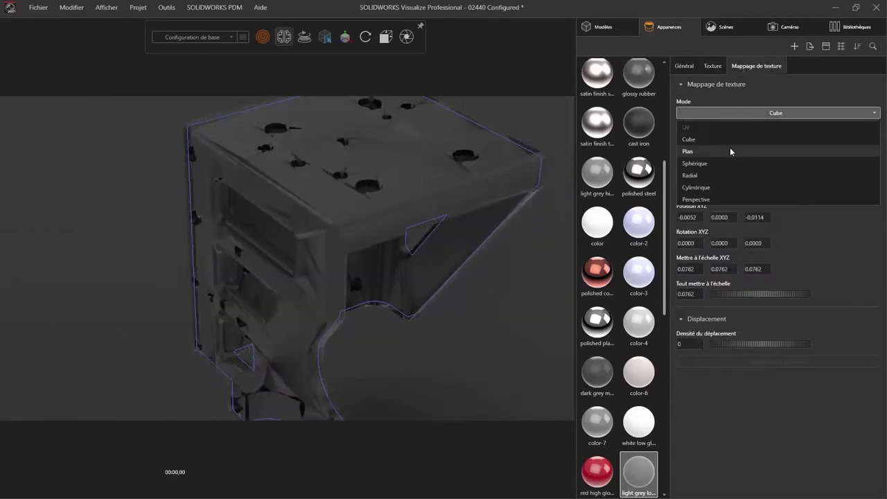
pyautogui.click(729, 150)
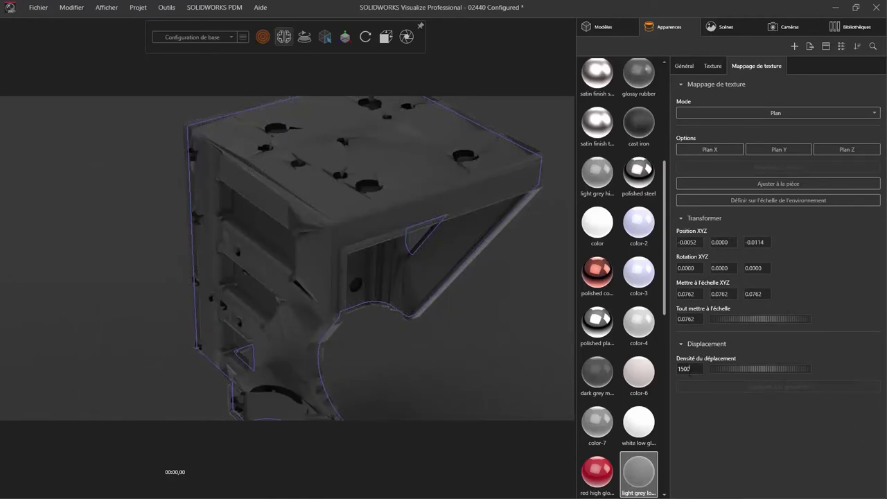
pyautogui.write('1500')
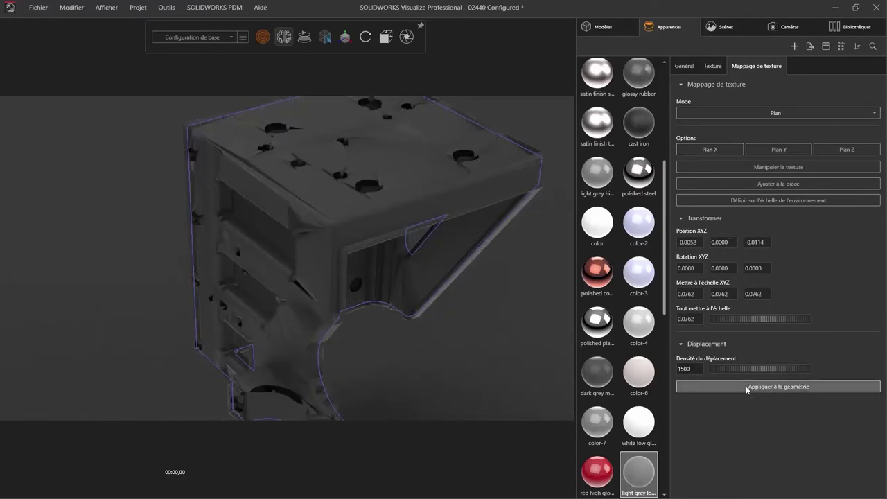
pyautogui.click(746, 389)
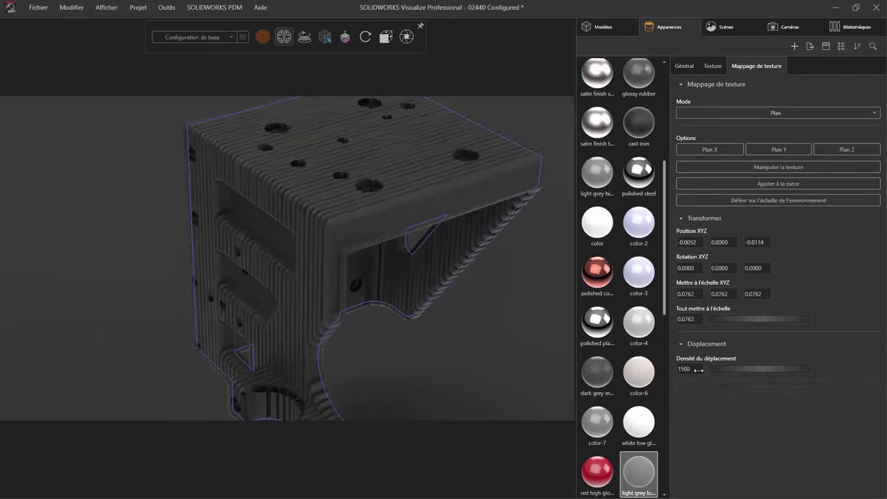
pyautogui.moveTo(325, 263); pyautogui.dragTo(428, 265)
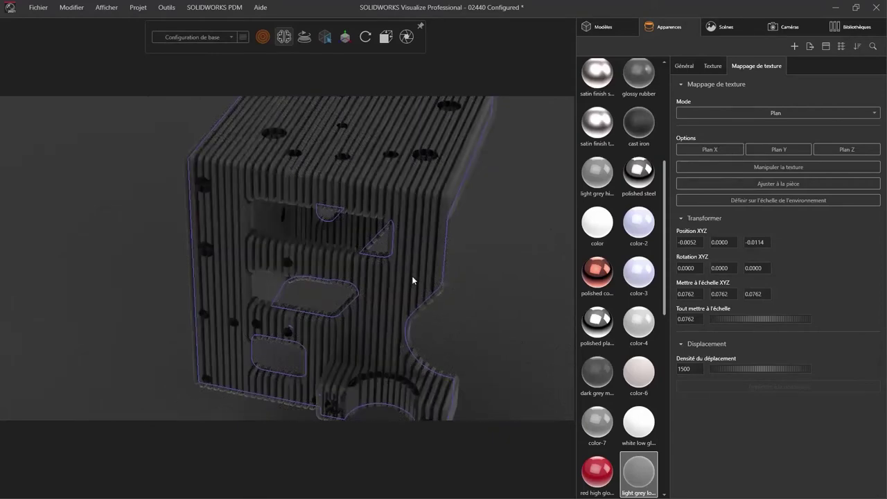
pyautogui.click(874, 26)
pyautogui.moveTo(642, 93); pyautogui.dragTo(383, 132)
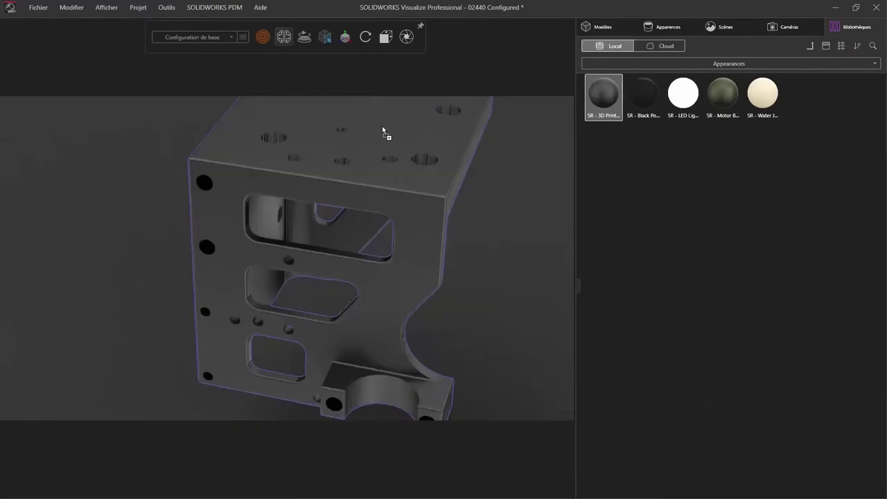
# Step: Set the bracket's SR - 3D Print texture rotation about Z to 45 degrees
pyautogui.moveTo(469, 212); pyautogui.dragTo(402, 214)
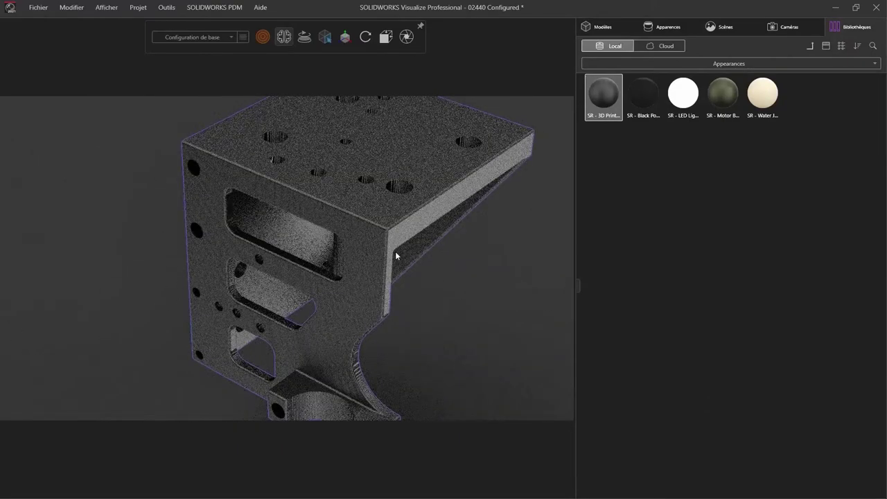
pyautogui.scroll(3, 400, 225)
pyautogui.scroll(2, 400, 225)
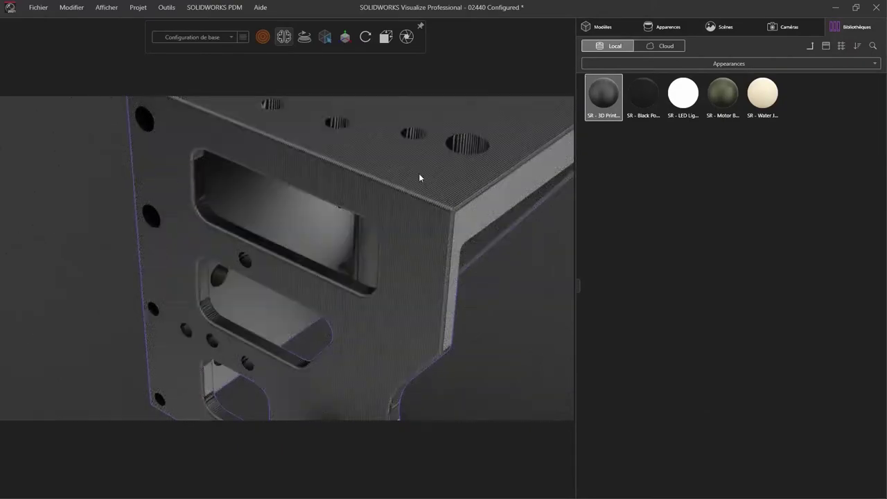
pyautogui.click(419, 178)
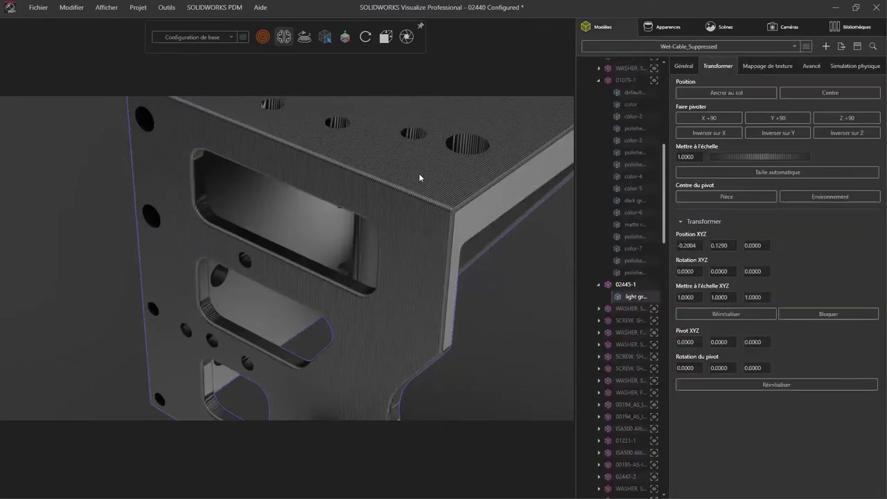
pyautogui.click(419, 177)
pyautogui.click(747, 269)
pyautogui.write('45')
pyautogui.press('Tab')
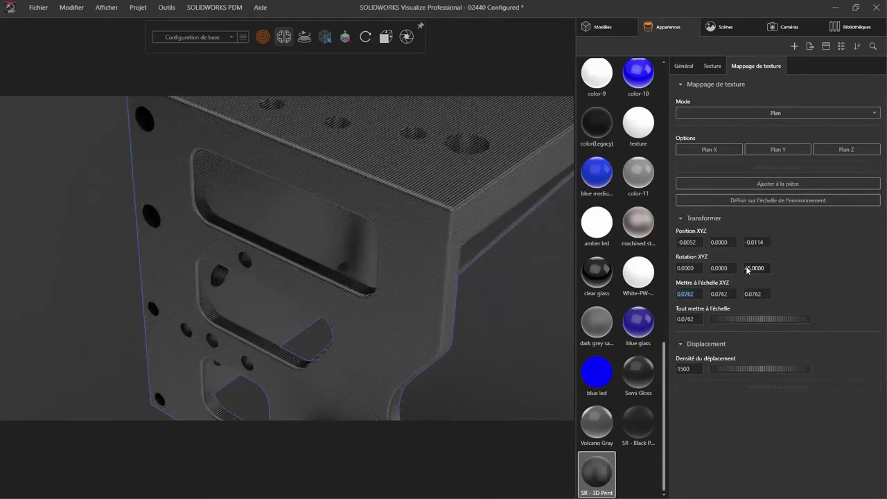
pyautogui.rightClick(372, 149)
pyautogui.moveTo(329, 239)
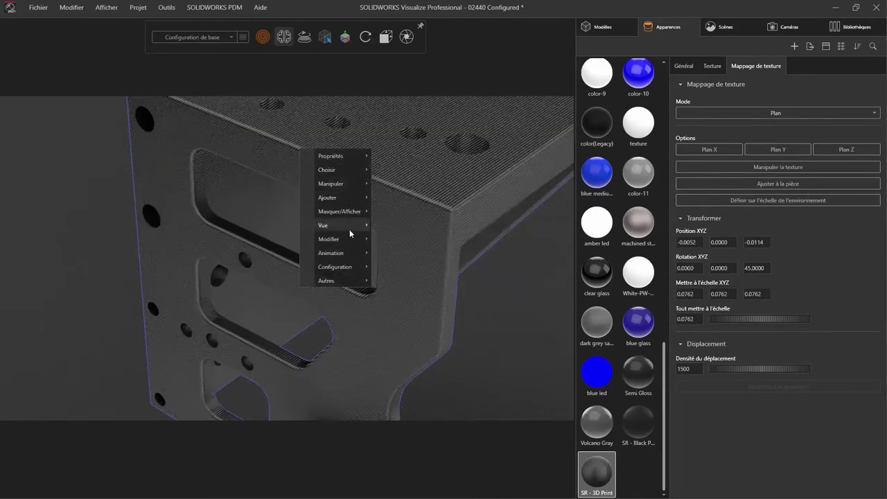
# Step: Copy the bracket's appearance and switch to the Brackets and Housing configuration
pyautogui.click(216, 330)
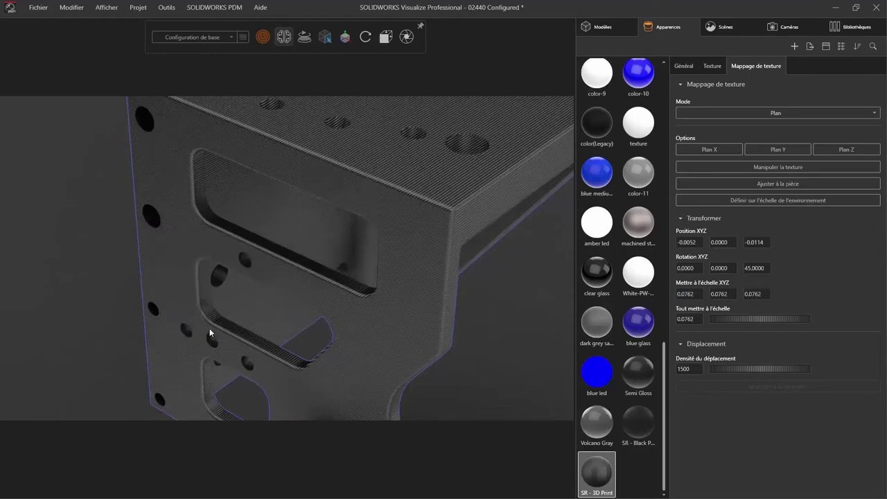
pyautogui.click(597, 27)
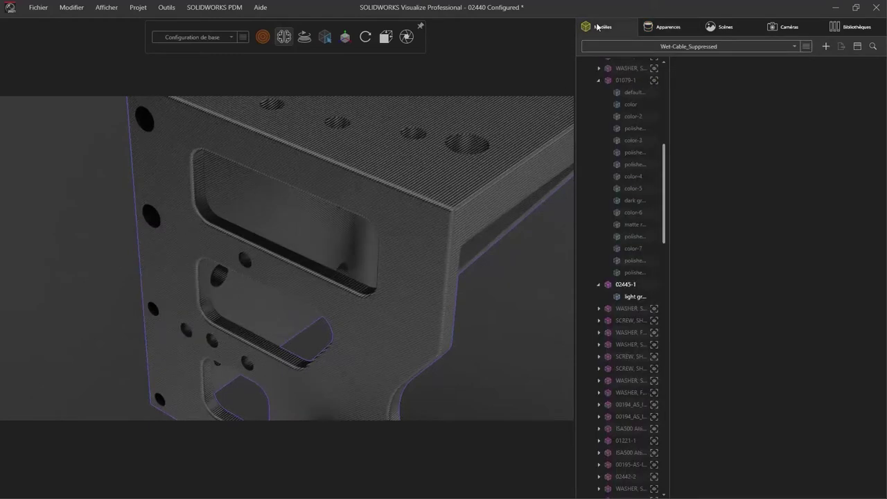
pyautogui.click(640, 47)
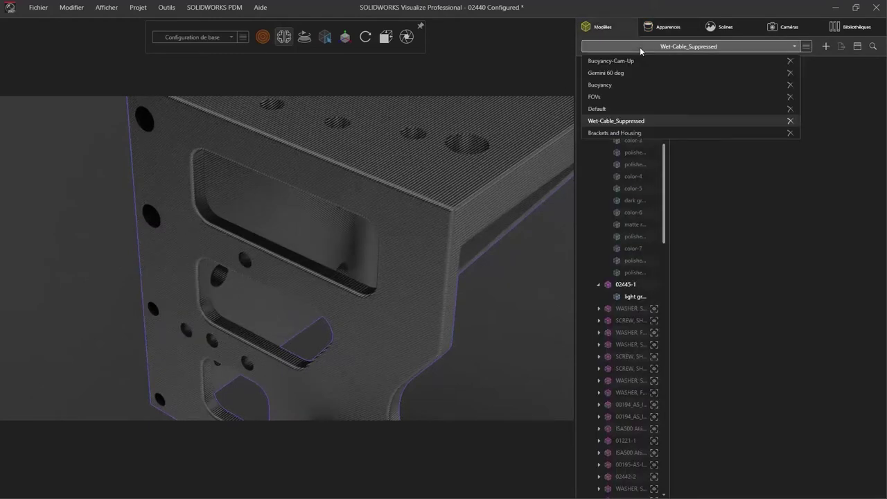
pyautogui.click(628, 133)
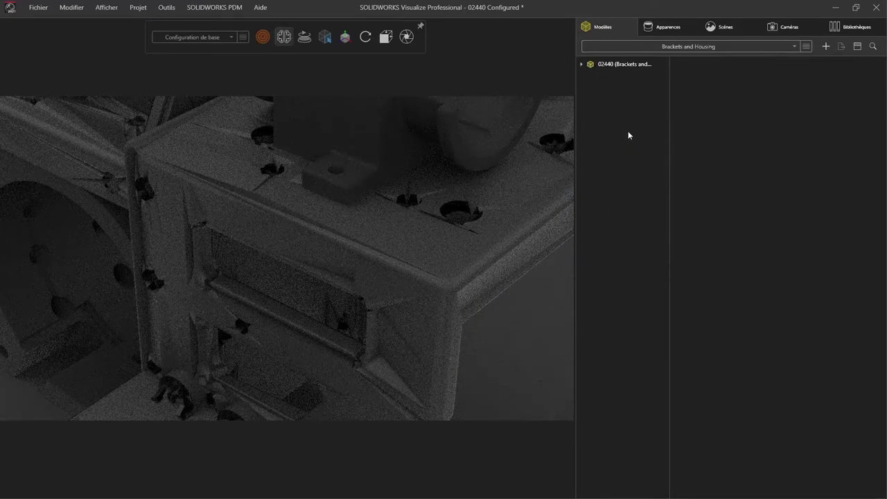
# Step: Assign the copied SR - 3D Print appearance to the bracket part and frame it in view
pyautogui.click(435, 182)
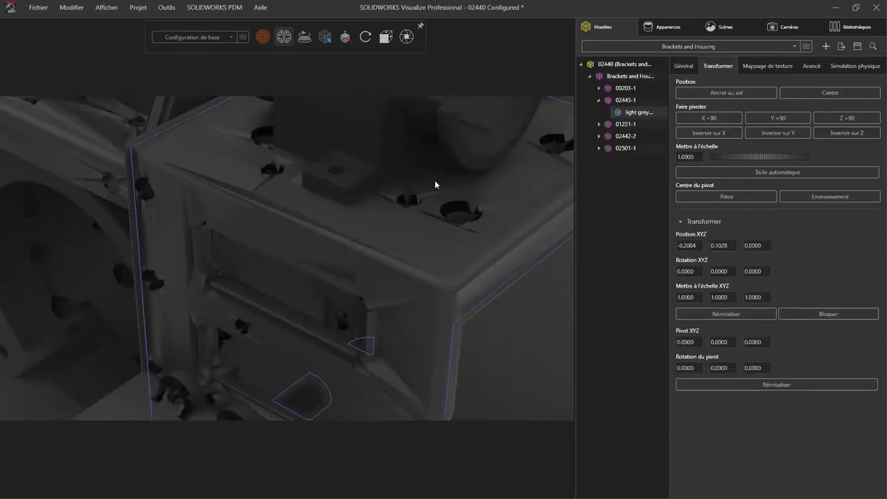
pyautogui.doubleClick(443, 176)
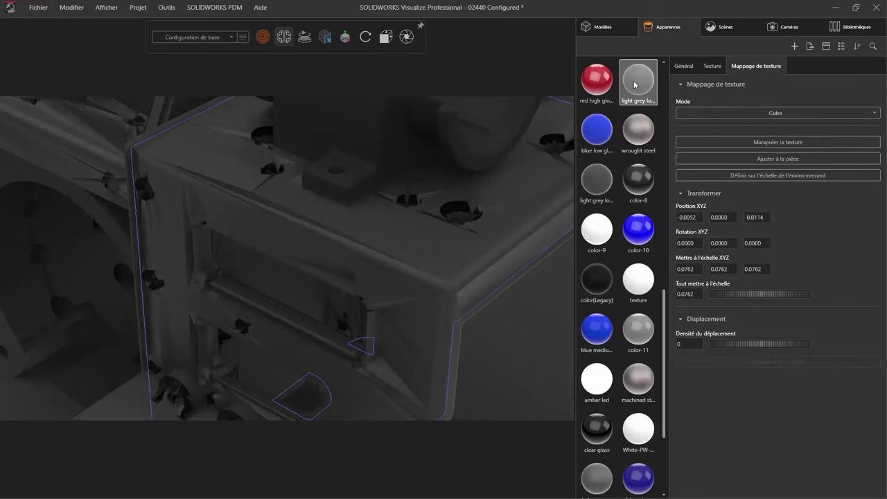
pyautogui.rightClick(562, 82)
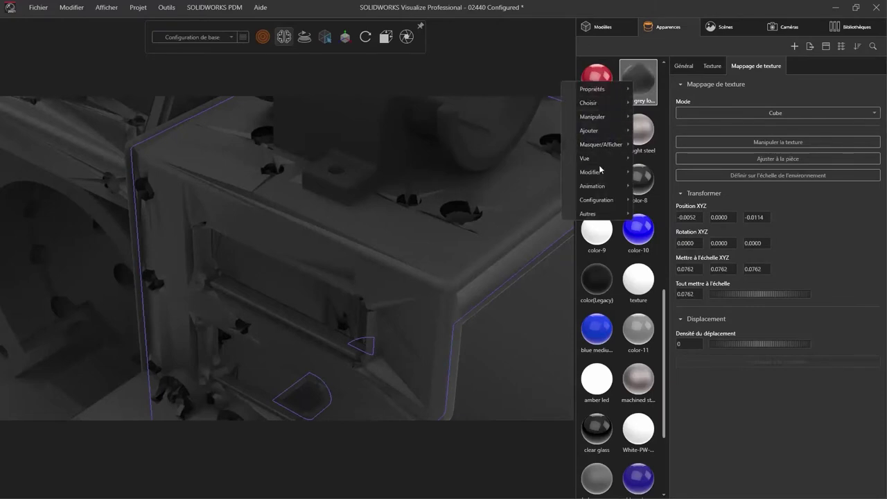
pyautogui.moveTo(590, 172)
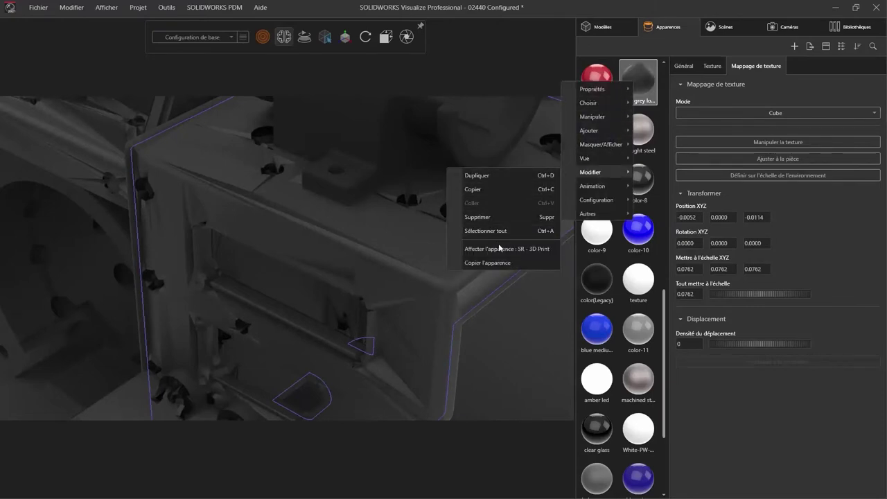
pyautogui.click(498, 247)
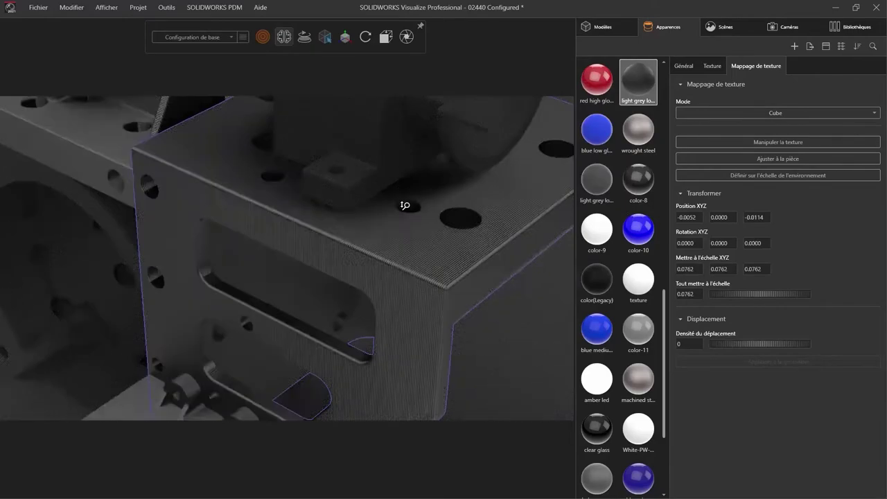
pyautogui.press('f')
pyautogui.moveTo(489, 314)
pyautogui.mouseDown()
pyautogui.moveTo(280, 297)
pyautogui.moveTo(232, 241)
pyautogui.moveTo(216, 244)
pyautogui.mouseUp()
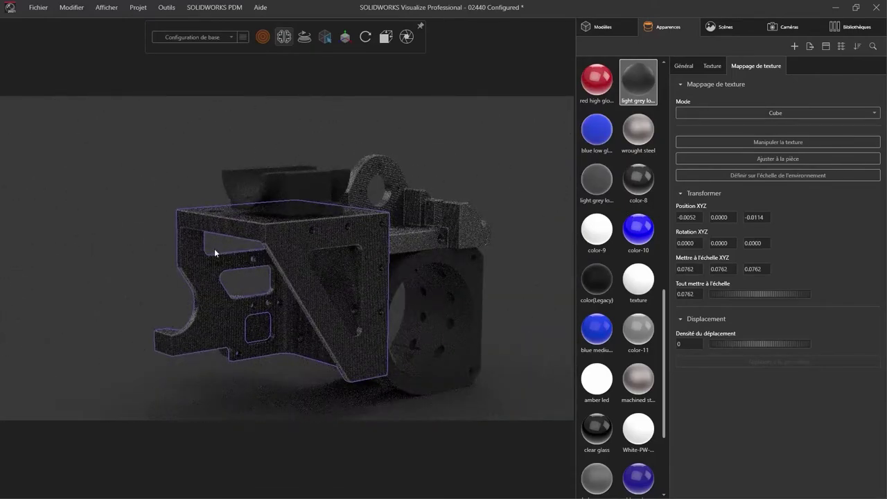
pyautogui.click(598, 29)
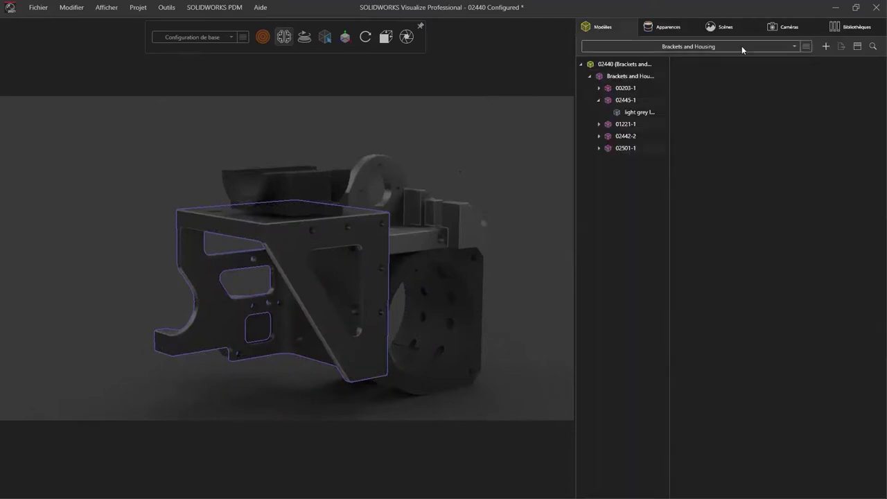
pyautogui.click(824, 45)
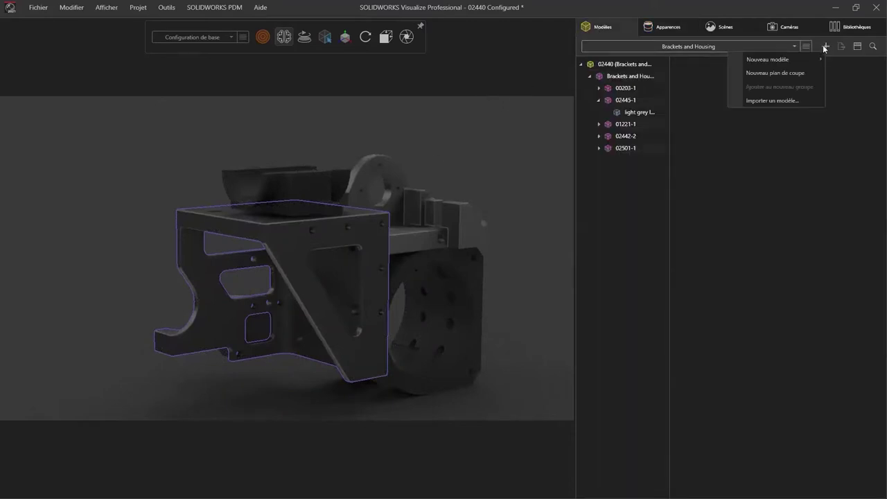
# Step: Add a cut plane with bright orange caps and shift it to change the section
pyautogui.click(767, 72)
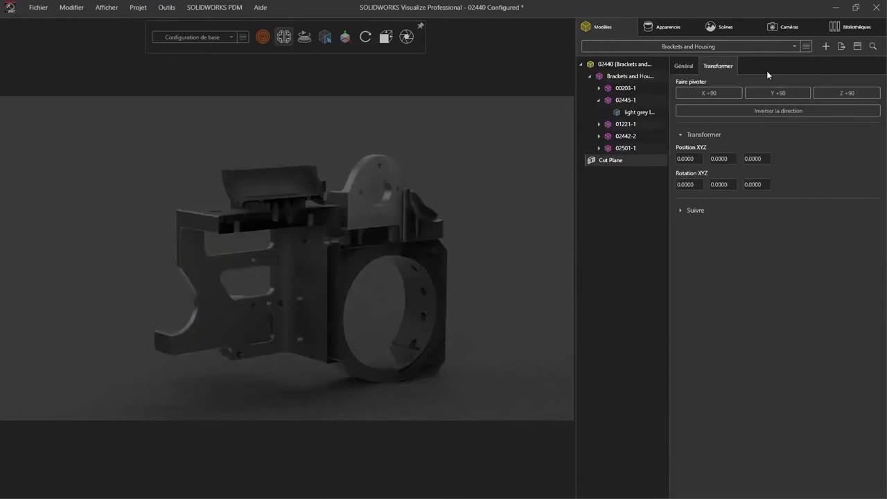
pyautogui.click(685, 68)
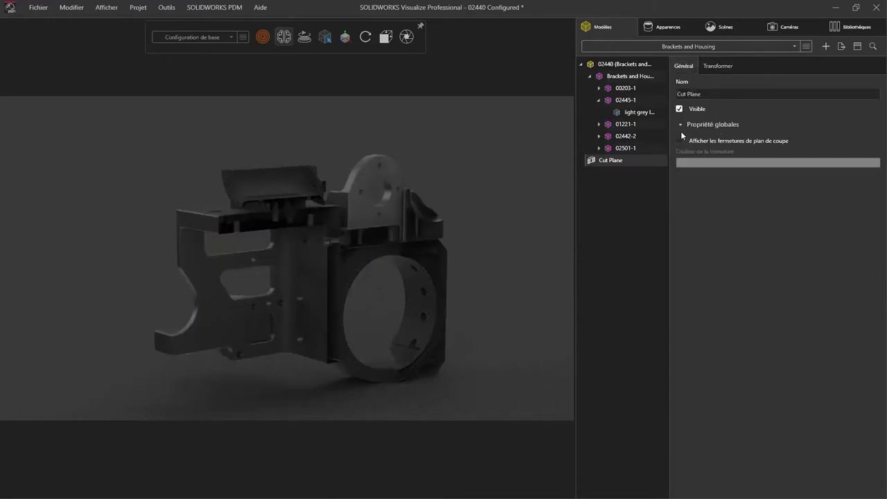
pyautogui.click(680, 141)
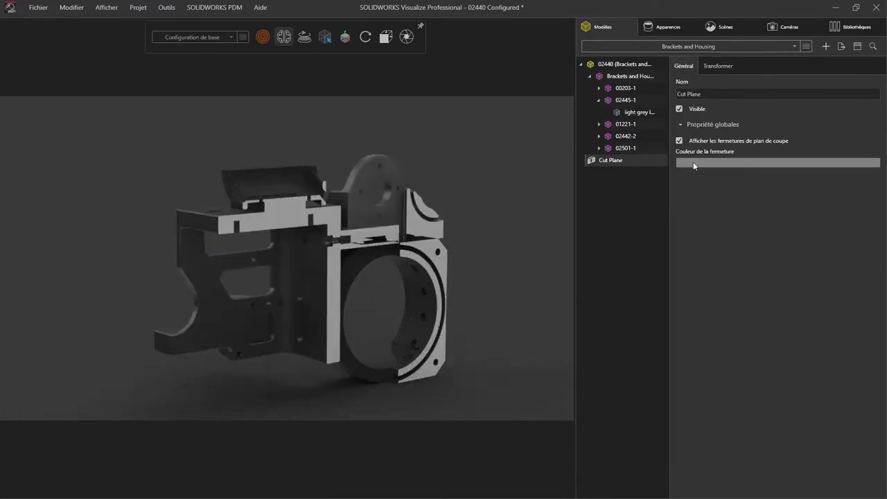
pyautogui.click(692, 163)
pyautogui.click(591, 241)
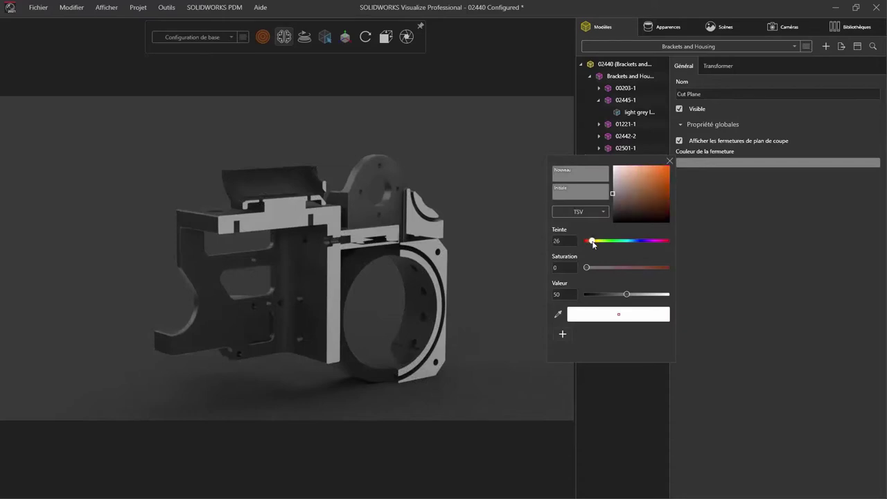
pyautogui.click(665, 185)
pyautogui.moveTo(665, 185); pyautogui.dragTo(669, 182)
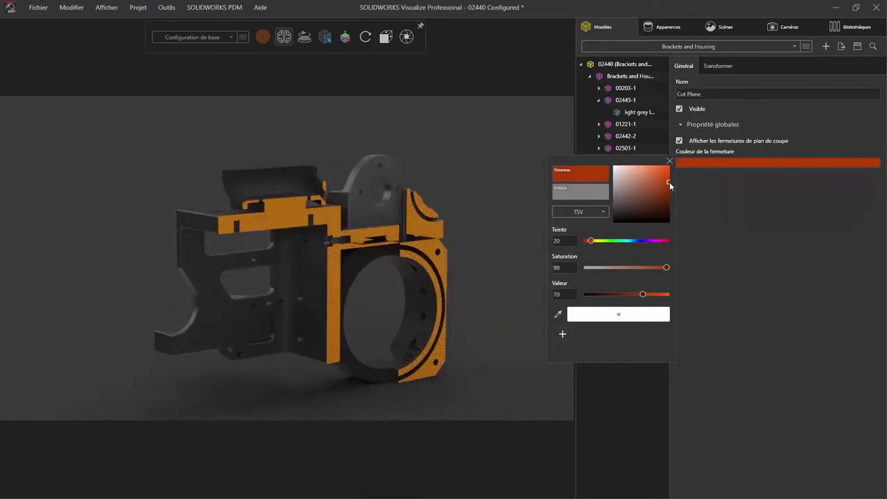
pyautogui.click(344, 37)
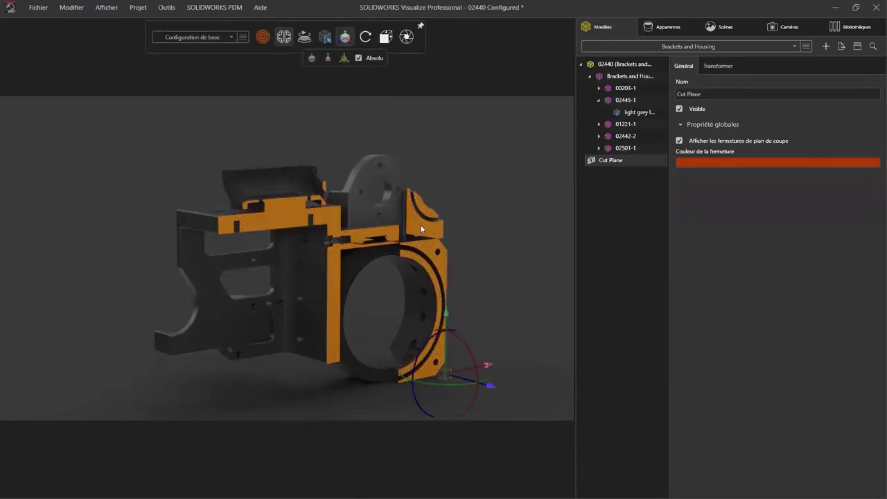
pyautogui.moveTo(491, 385); pyautogui.dragTo(505, 398)
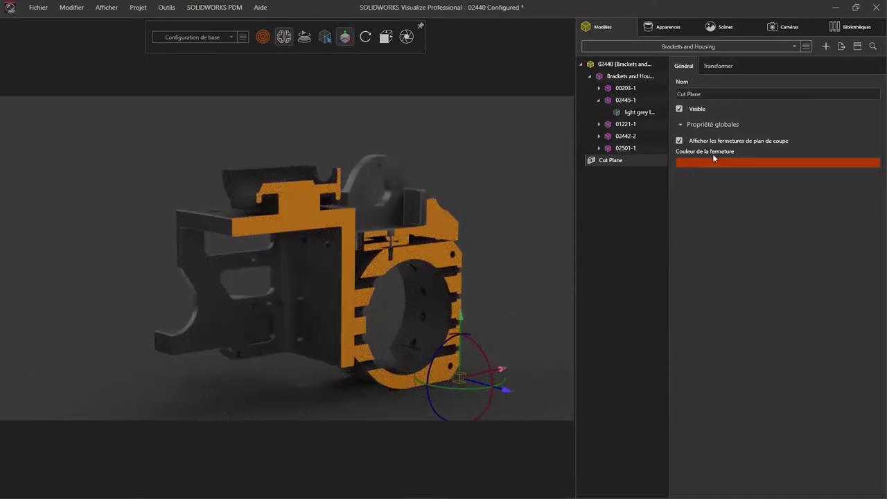
# Step: Add a second cut plane, rotate it to 0/-90/180, and slide it to X -0.17
pyautogui.click(825, 45)
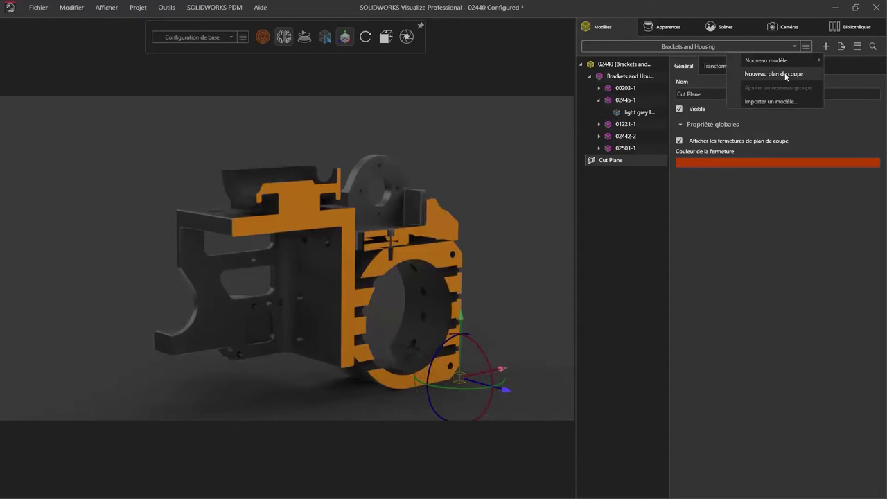
pyautogui.click(784, 74)
pyautogui.click(722, 66)
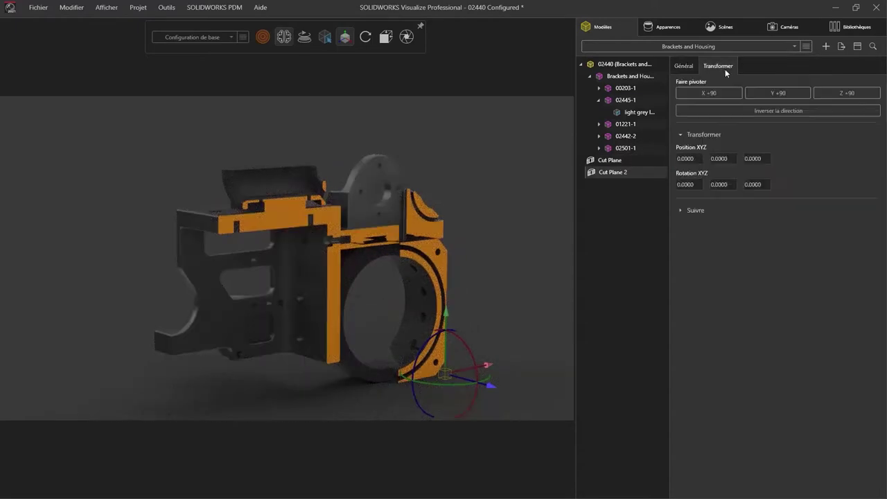
pyautogui.click(771, 89)
pyautogui.click(763, 109)
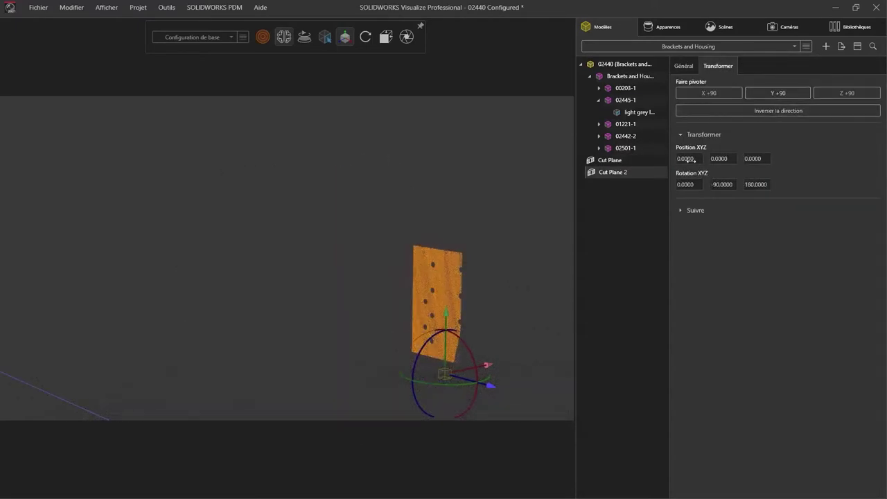
pyautogui.moveTo(487, 365); pyautogui.dragTo(361, 409)
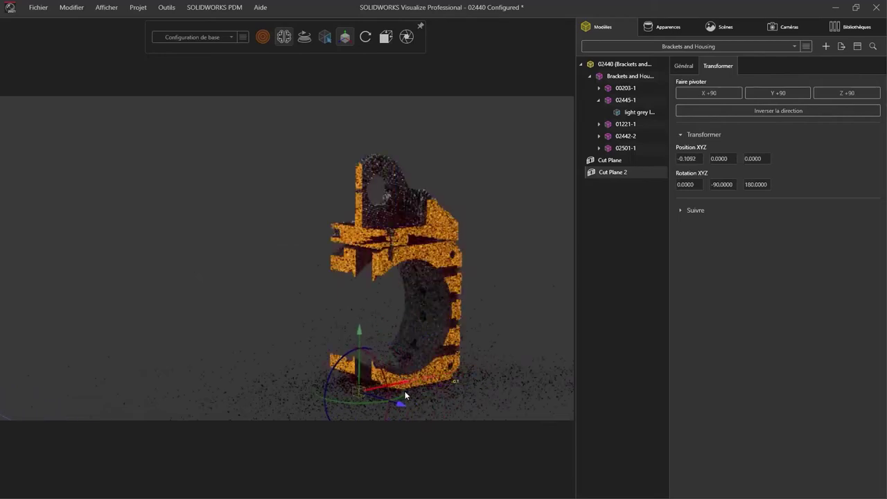
pyautogui.moveTo(360, 408); pyautogui.dragTo(362, 407)
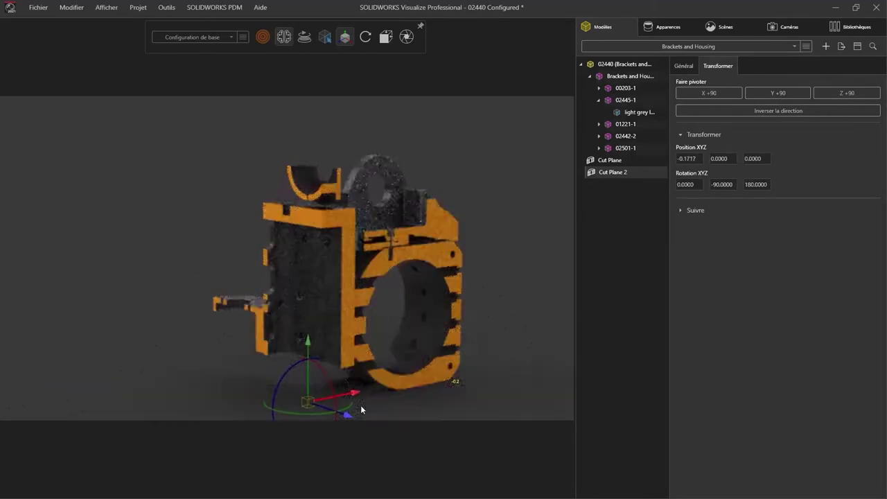
pyautogui.click(563, 351)
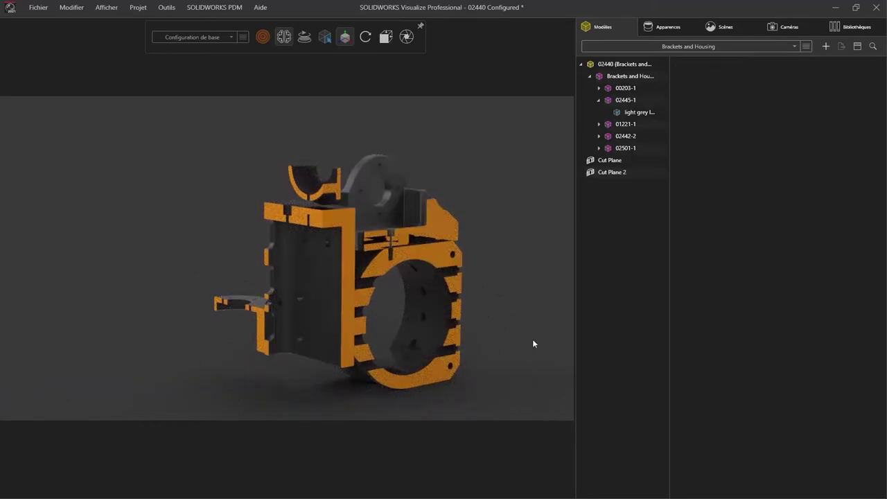
# Step: Switch the model to the Default configuration and orbit around the full assembly
pyautogui.click(646, 44)
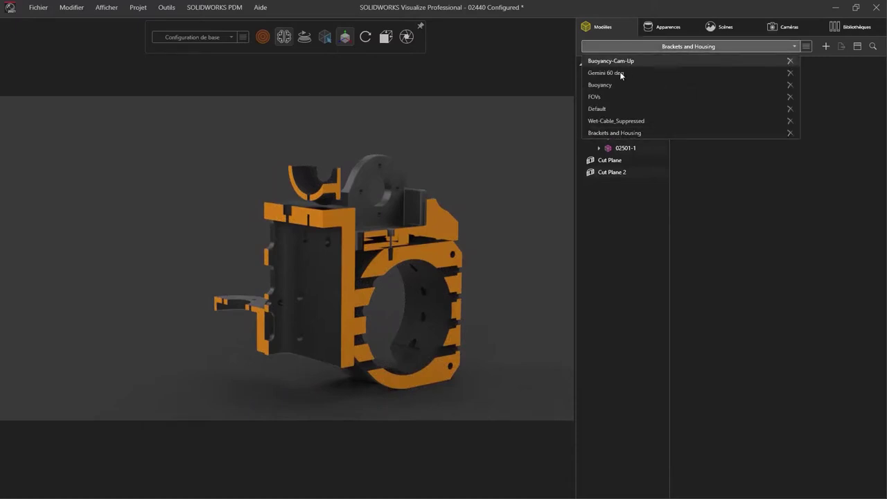
pyautogui.click(598, 108)
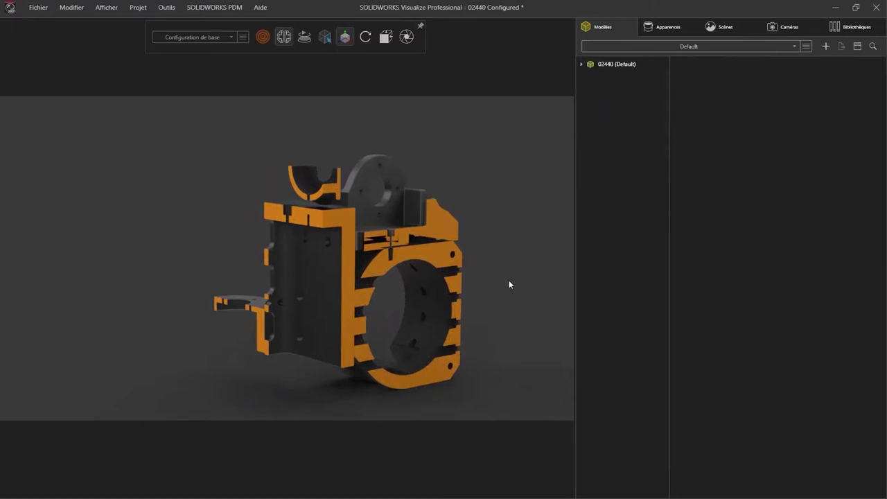
pyautogui.moveTo(511, 293)
pyautogui.mouseDown()
pyautogui.moveTo(449, 319)
pyautogui.moveTo(353, 290)
pyautogui.mouseUp()
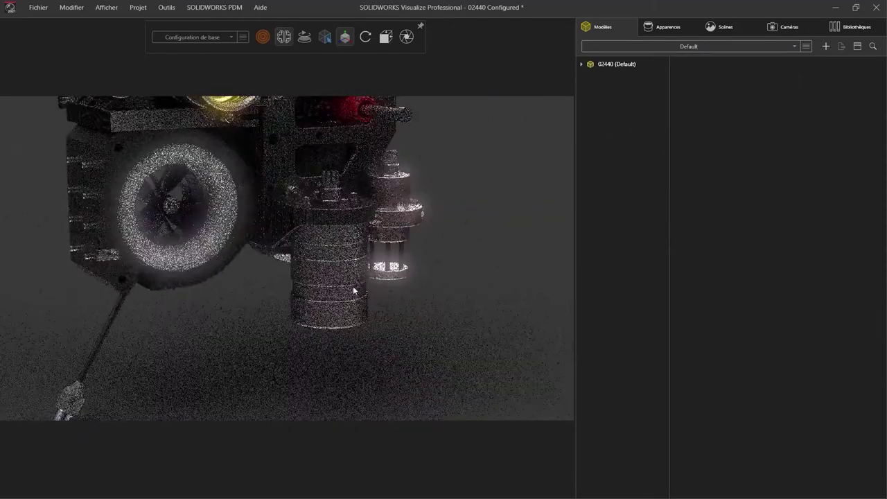
pyautogui.scroll(-3, 356, 282)
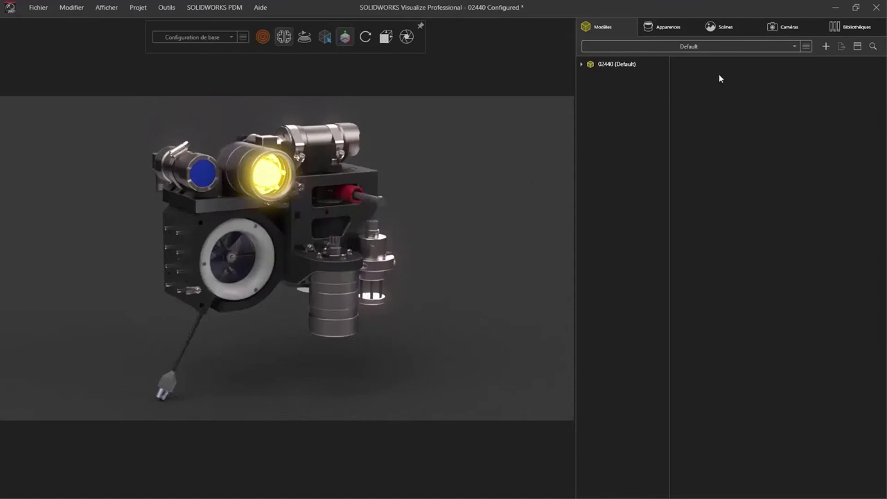
# Step: Set post-processing to vignette 389.66, darken 0.42, lighten 6.03, saturation 1.33, then disable it
pyautogui.click(783, 26)
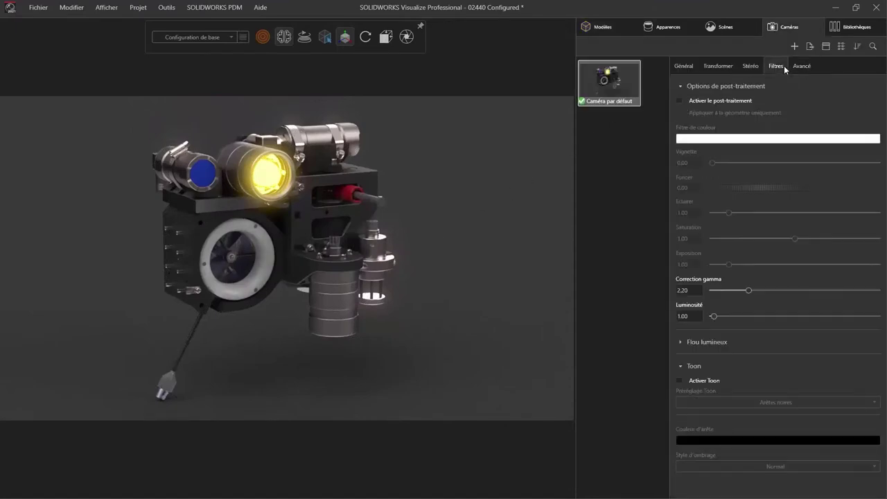
pyautogui.click(679, 101)
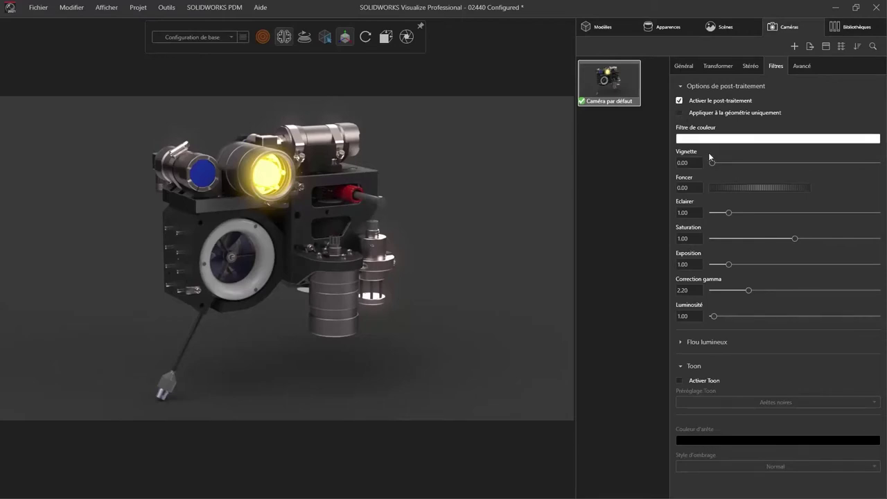
pyautogui.click(776, 163)
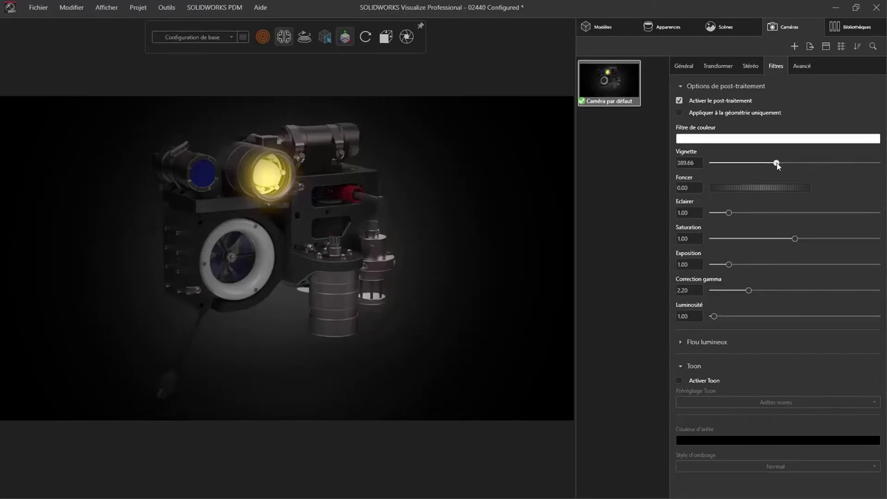
pyautogui.moveTo(739, 187); pyautogui.dragTo(745, 193)
pyautogui.moveTo(728, 213); pyautogui.dragTo(810, 213)
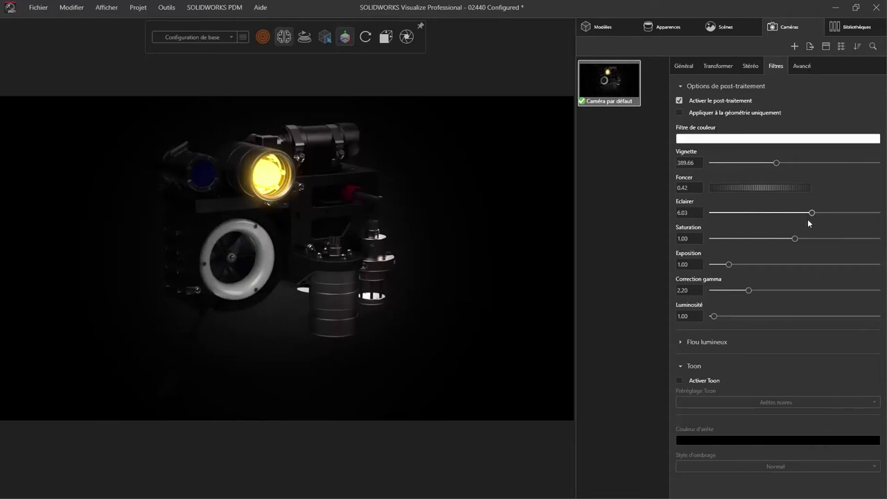
pyautogui.moveTo(794, 238); pyautogui.dragTo(822, 238)
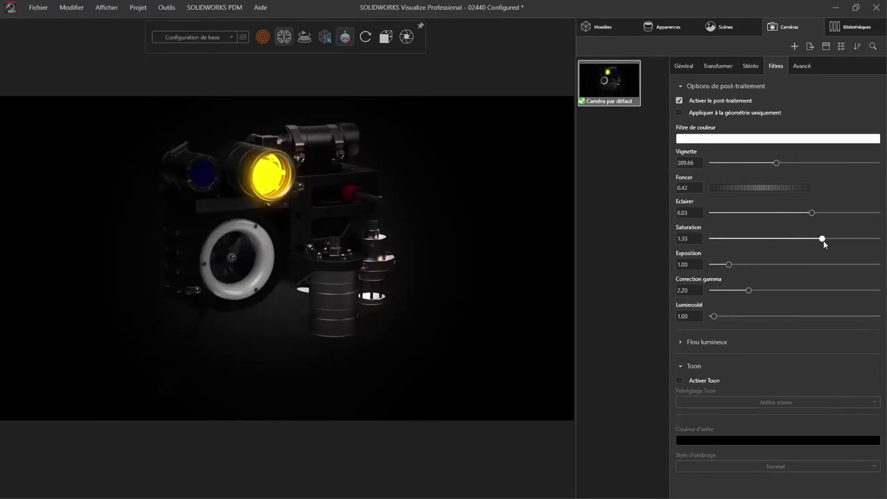
pyautogui.click(679, 100)
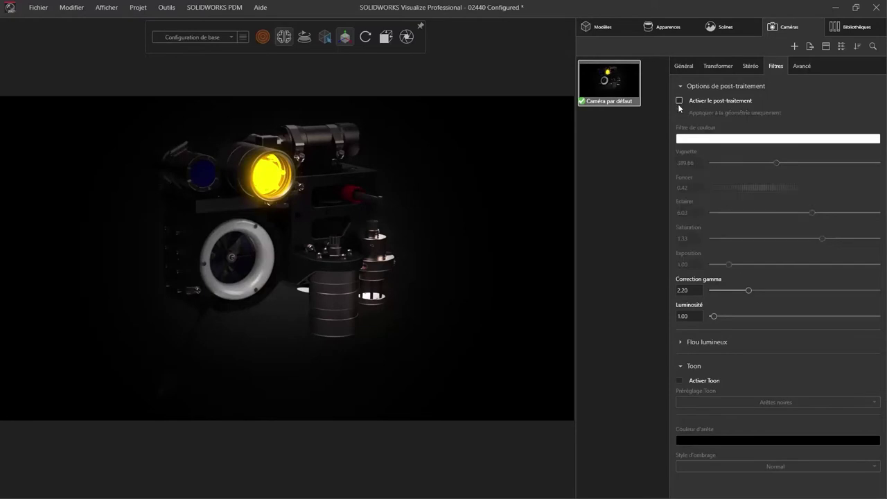
# Step: Turn on the Toon effect and re-enable post-processing, orbiting to preview the look
pyautogui.click(679, 381)
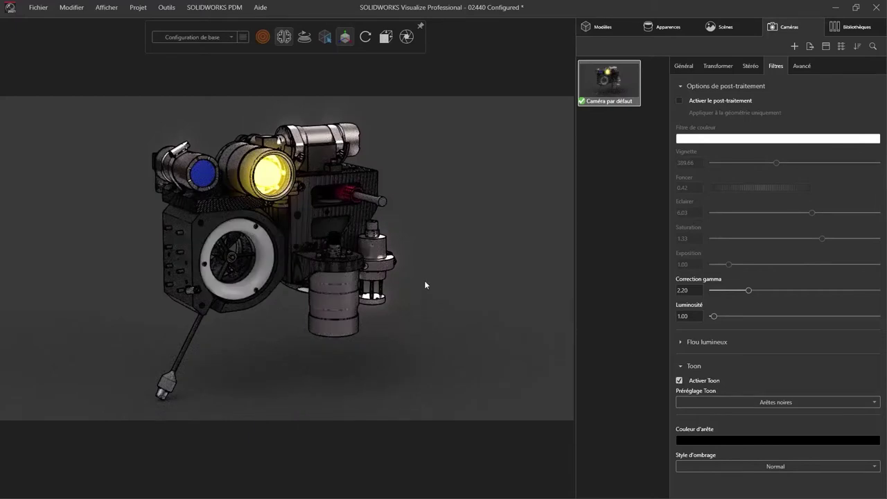
pyautogui.moveTo(424, 280); pyautogui.dragTo(224, 288)
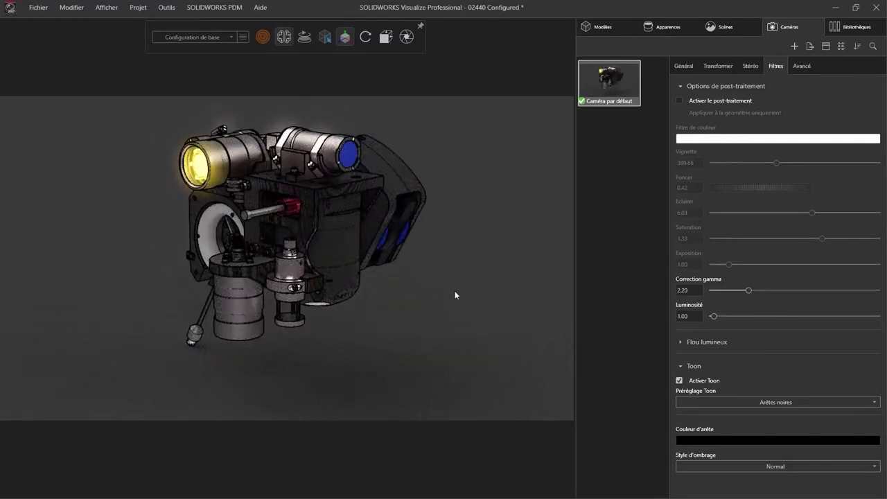
pyautogui.click(678, 101)
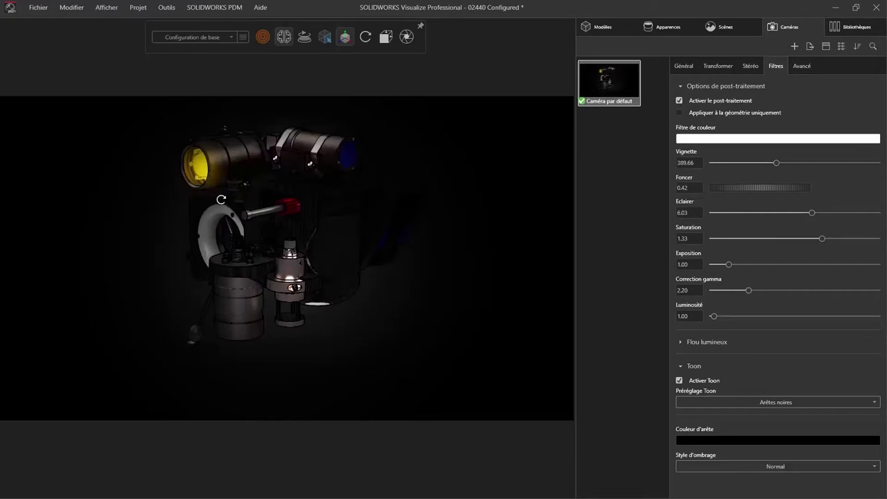
pyautogui.moveTo(256, 231); pyautogui.dragTo(327, 188)
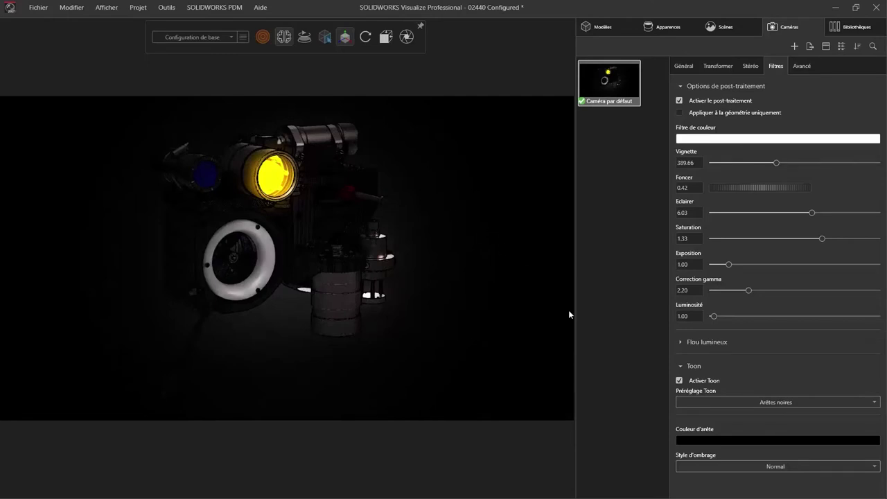
# Step: Keep the Arêtes noires toon preset and shading style, then switch Toon off
pyautogui.click(713, 399)
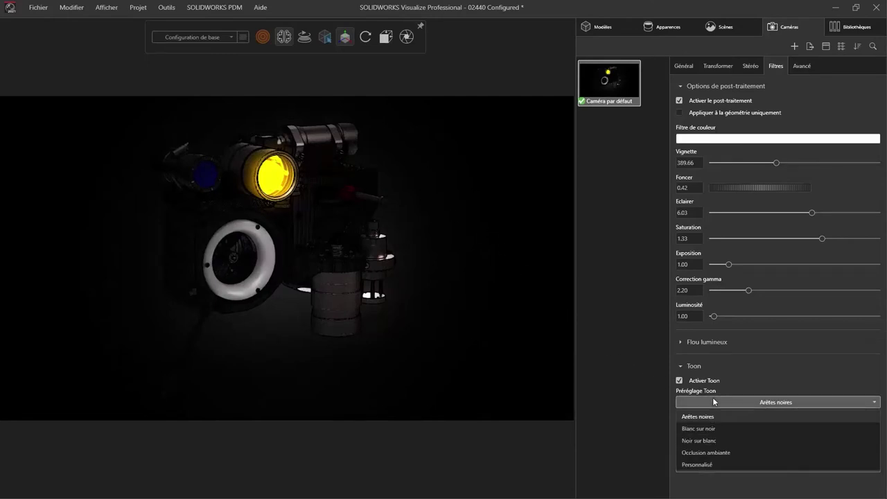
pyautogui.click(712, 398)
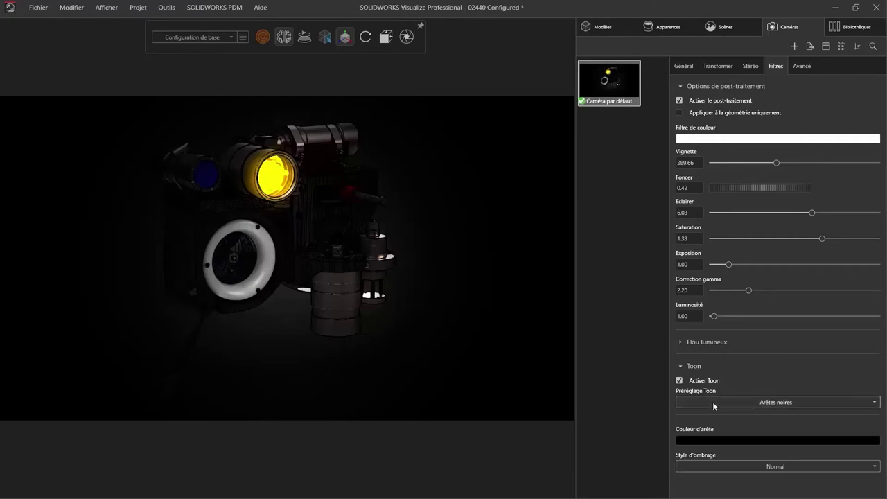
pyautogui.click(710, 464)
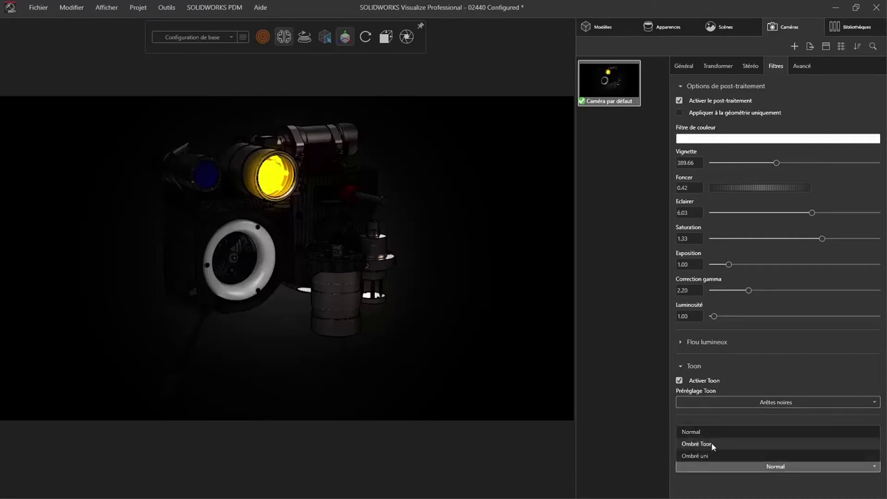
pyautogui.click(679, 381)
pyautogui.click(677, 380)
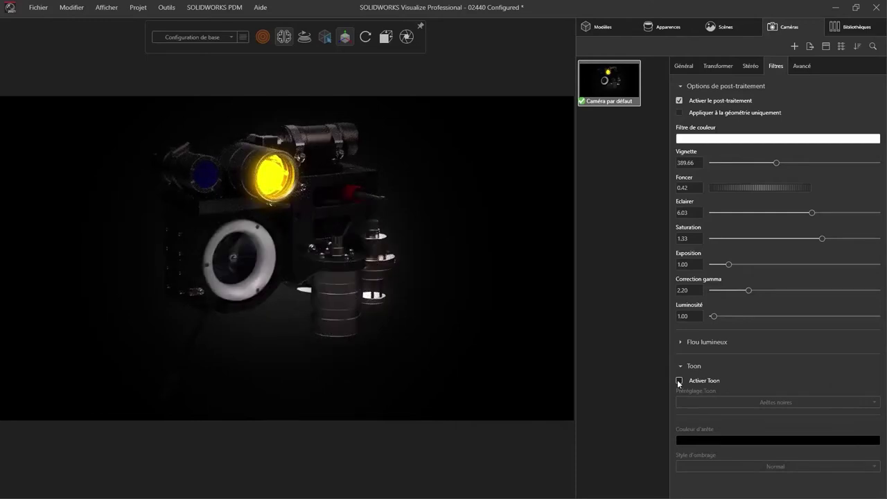
pyautogui.click(406, 37)
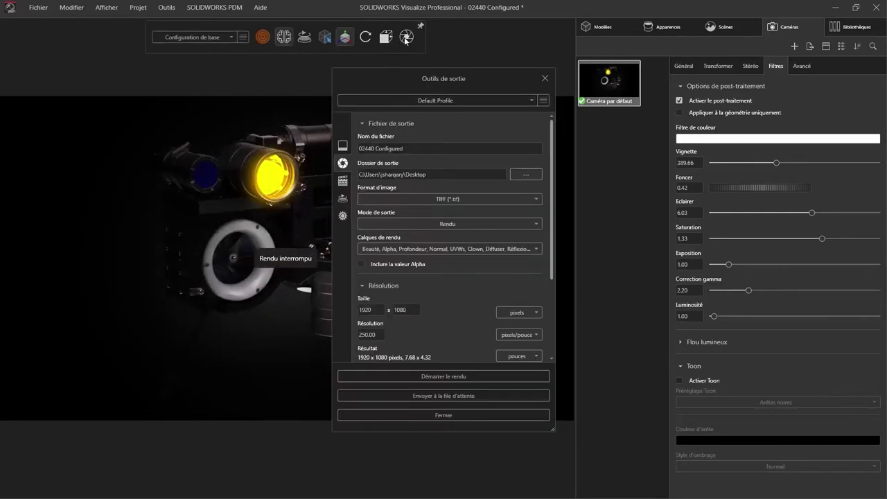
# Step: Review the render layers list for the 1920 × 1080 TIFF output, leaving all layers included
pyautogui.click(407, 250)
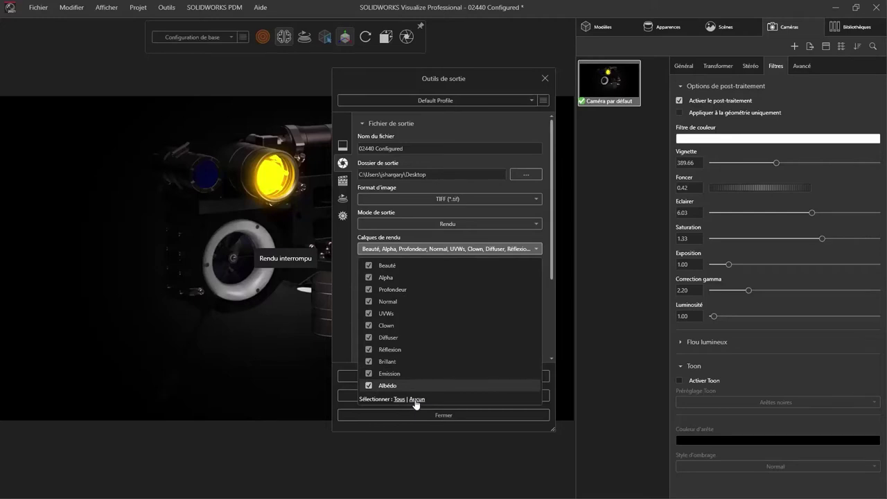
pyautogui.click(340, 347)
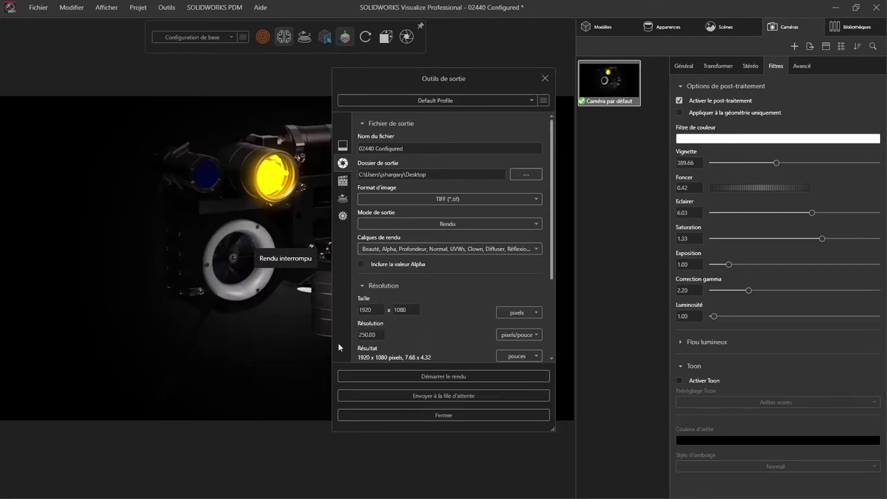
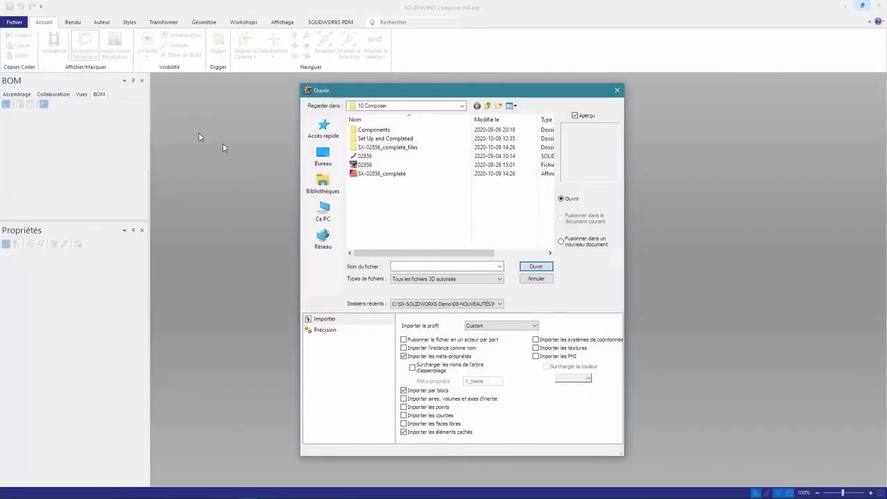
# Step: Open assembly 02856 with the SOLIDWORKS(default) profile, adding the BRUSH COIL, HUB AND BRISTLE and RUBBER 3D PRINT configurations
pyautogui.click(379, 156)
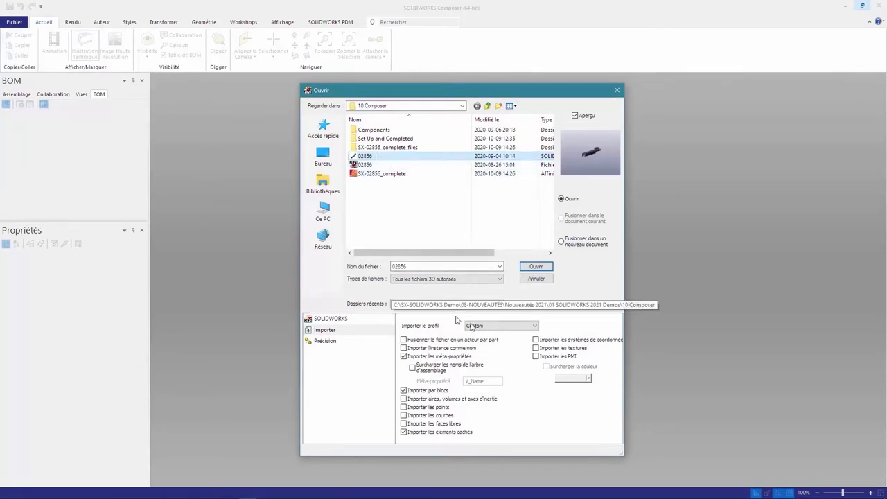
pyautogui.click(515, 328)
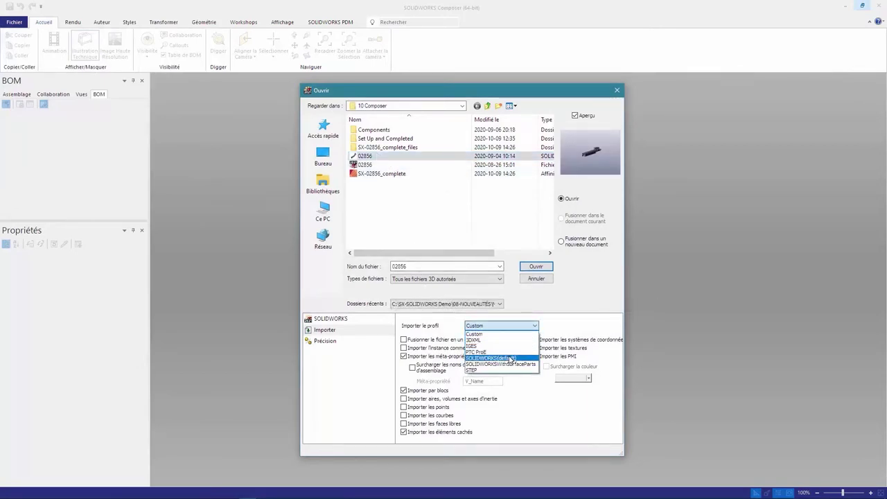
pyautogui.click(509, 357)
pyautogui.click(322, 319)
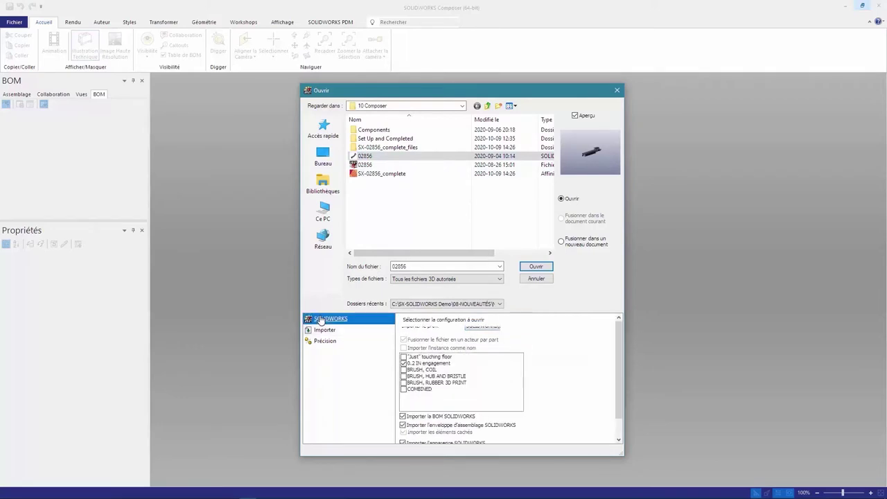
pyautogui.click(403, 370)
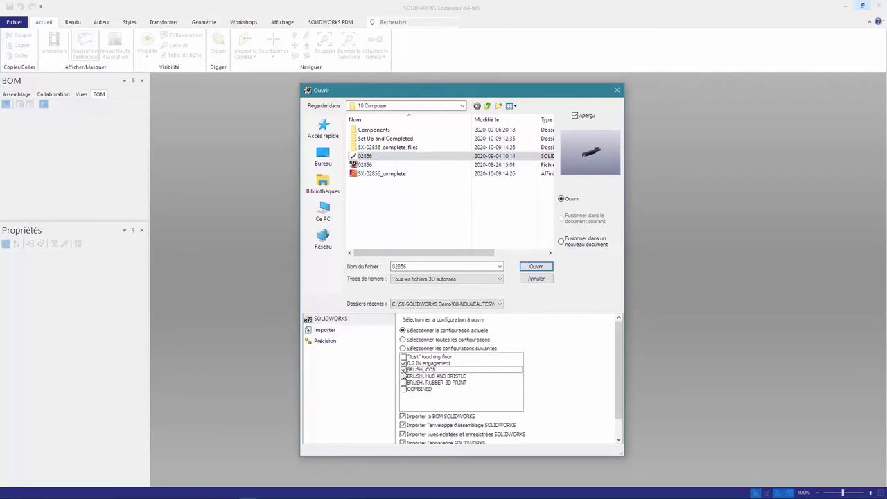
pyautogui.click(403, 377)
pyautogui.click(403, 382)
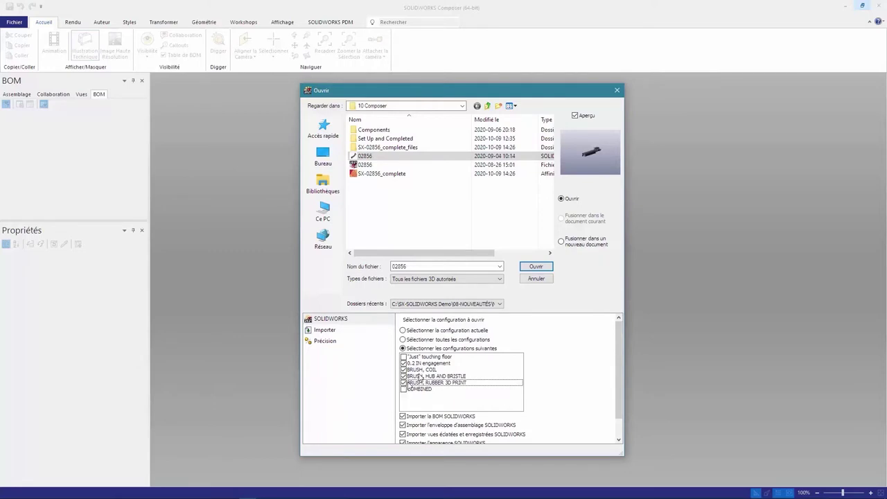
pyautogui.click(536, 266)
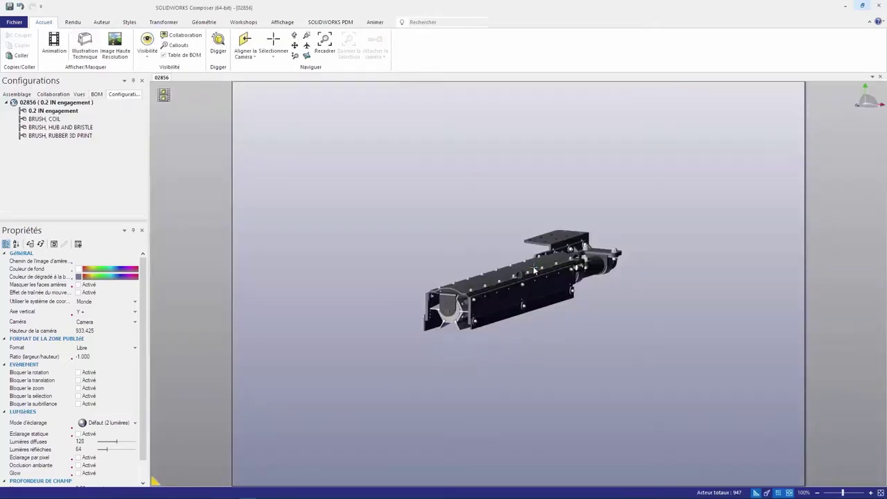
# Step: Zoom in on the assembly and switch the render mode to Technique Plat
pyautogui.moveTo(485, 251); pyautogui.dragTo(486, 413, button='middle')
pyautogui.click(486, 413)
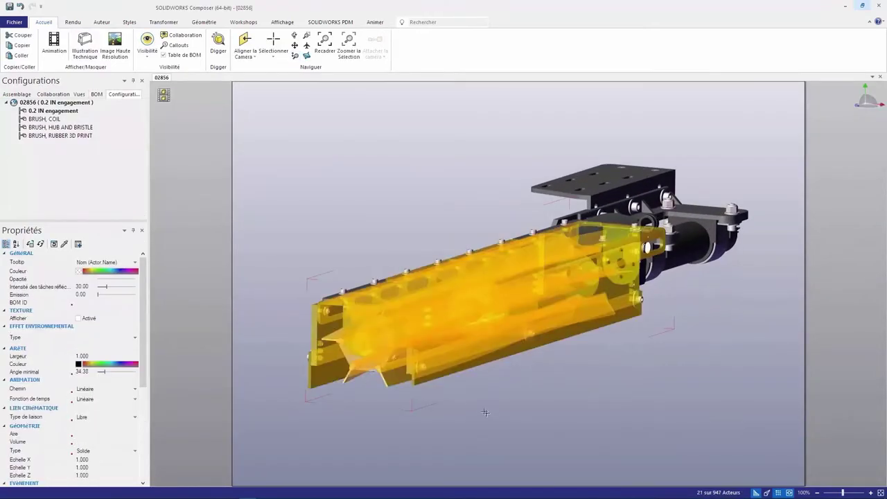
pyautogui.click(298, 225)
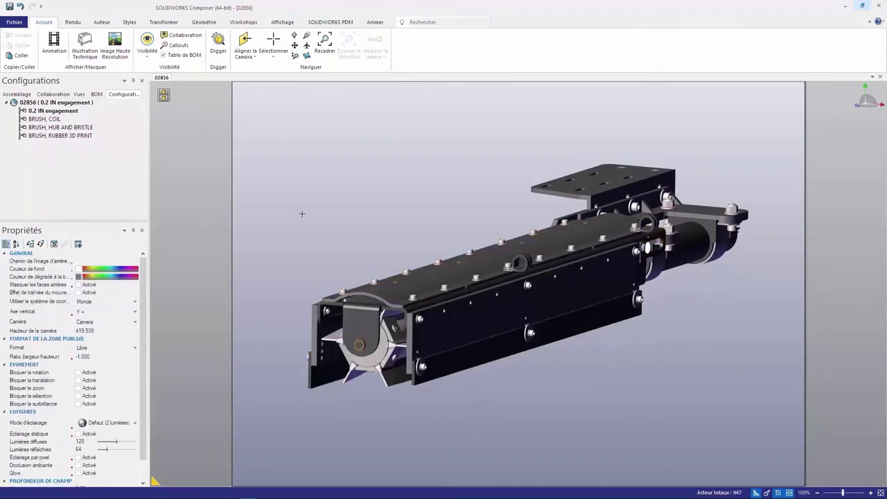
pyautogui.click(75, 22)
pyautogui.click(13, 48)
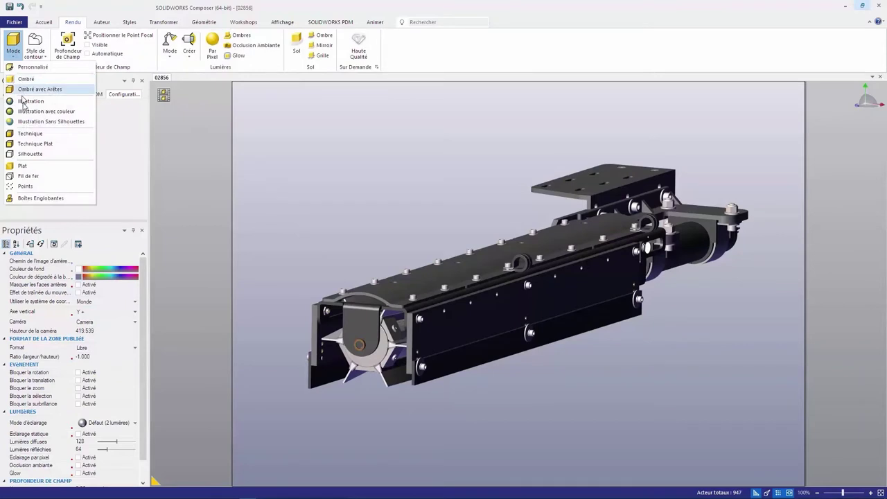
pyautogui.click(35, 143)
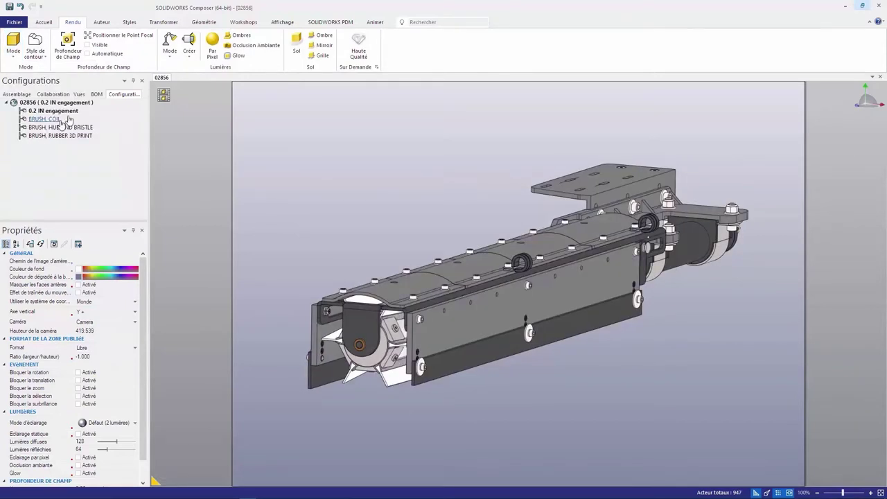
# Step: Save the current scene as View 11 and select the front plate
pyautogui.click(78, 93)
pyautogui.click(5, 105)
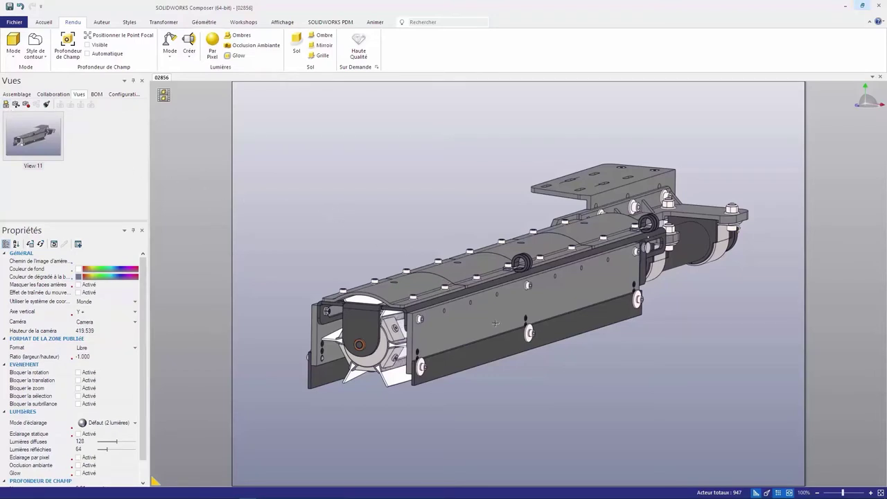
pyautogui.click(495, 322)
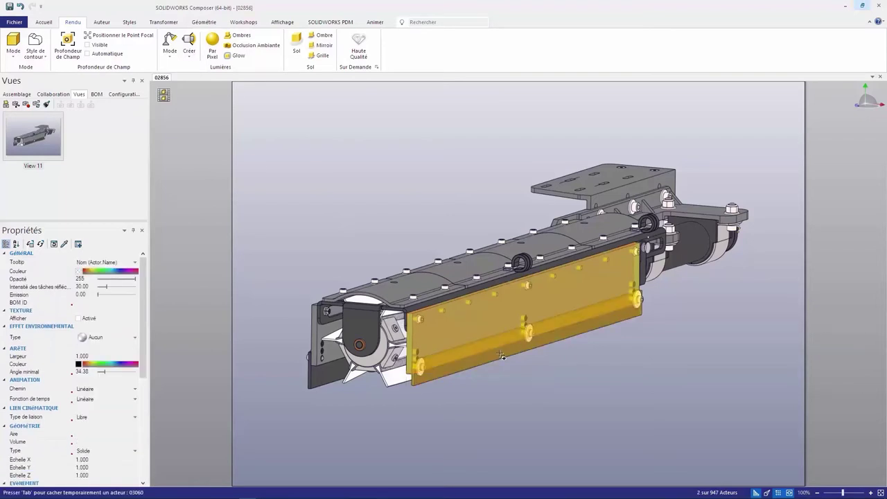
pyautogui.click(16, 22)
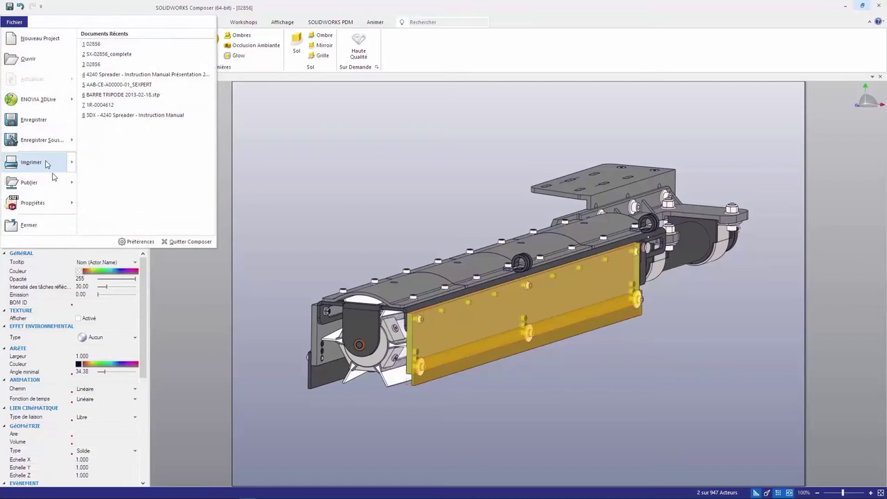
pyautogui.moveTo(32, 203)
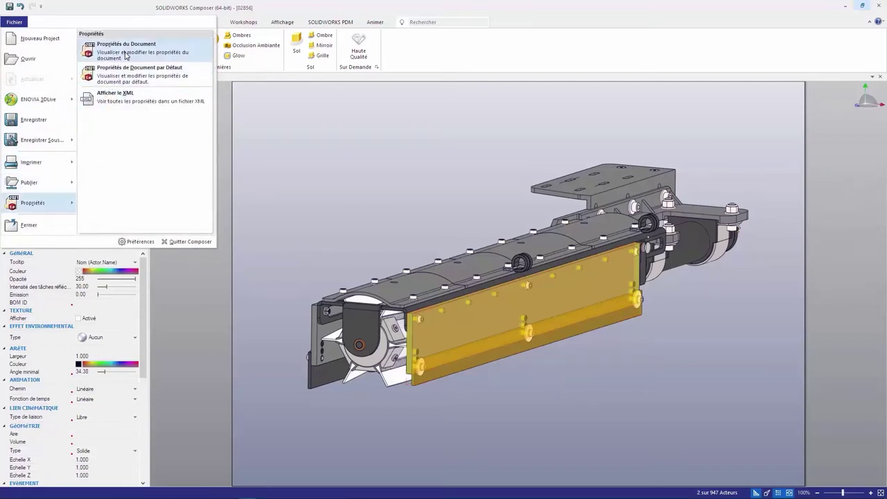
# Step: In Document Properties, show hidden edges on selected parts and make the standard selection colour red
pyautogui.click(125, 55)
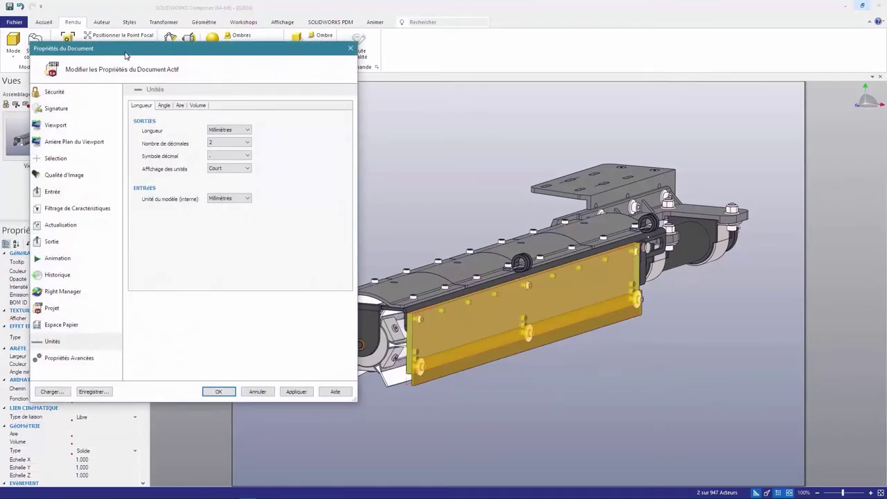
pyautogui.click(51, 158)
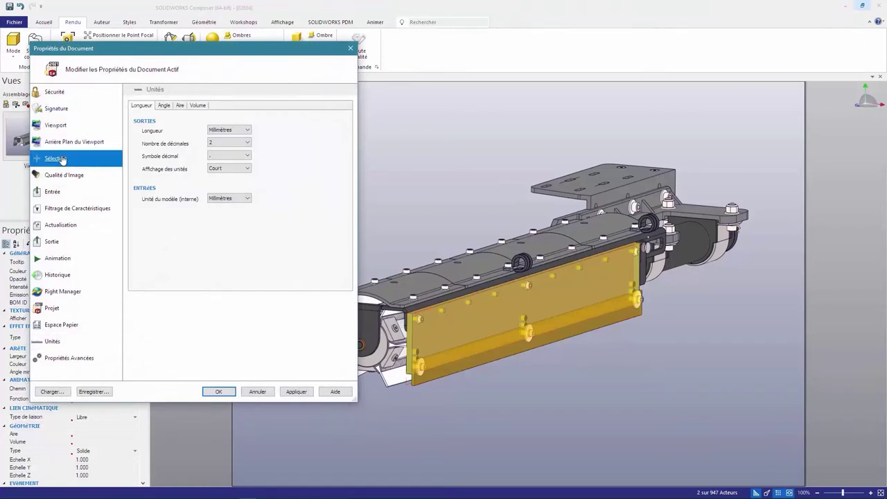
pyautogui.click(138, 114)
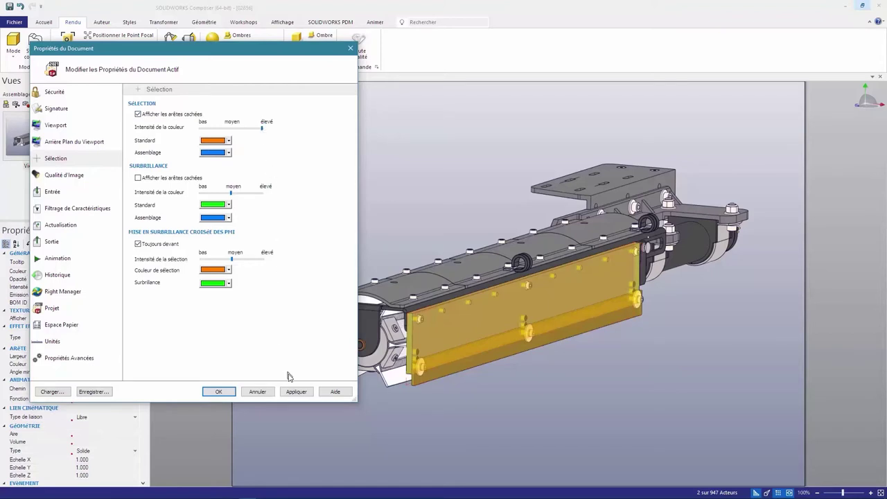
pyautogui.click(297, 393)
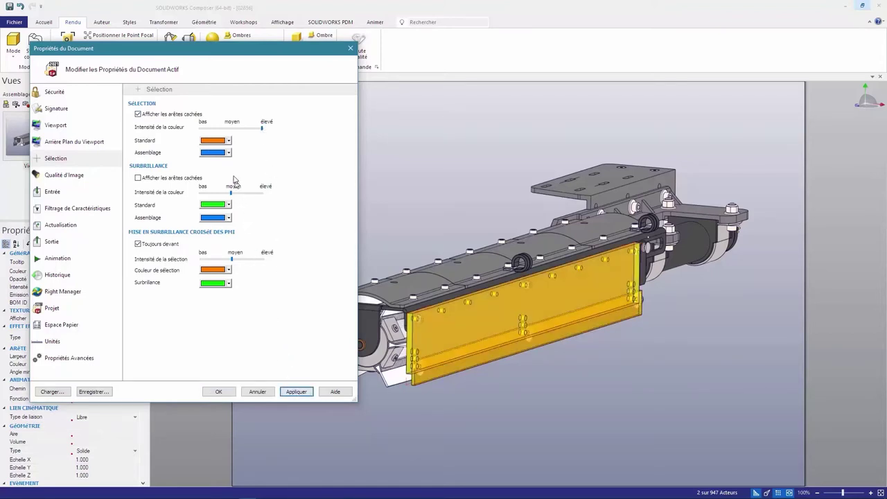
pyautogui.click(229, 142)
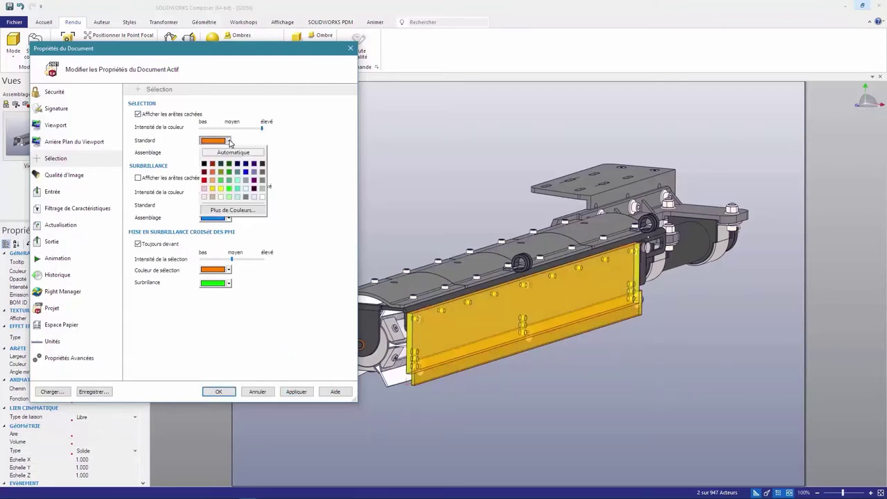
pyautogui.click(204, 180)
pyautogui.click(296, 392)
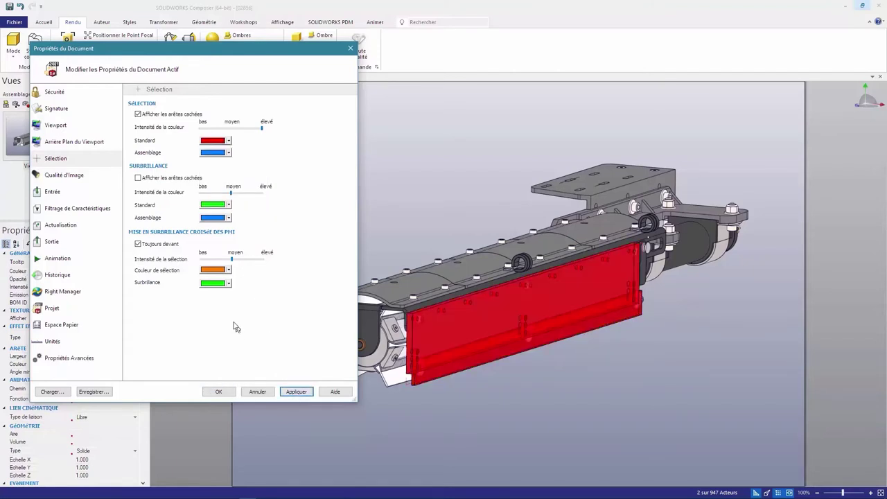
# Step: Turn off the Gradiant background so the viewport is plain white
pyautogui.click(54, 125)
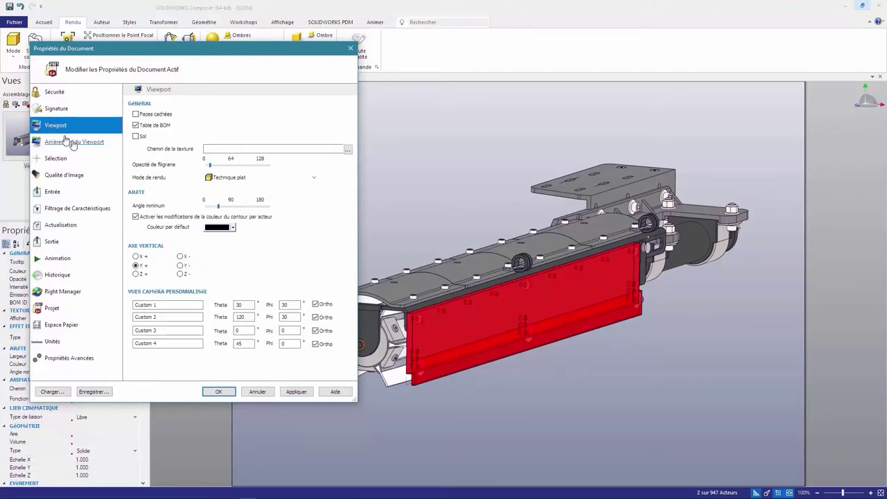
pyautogui.click(78, 143)
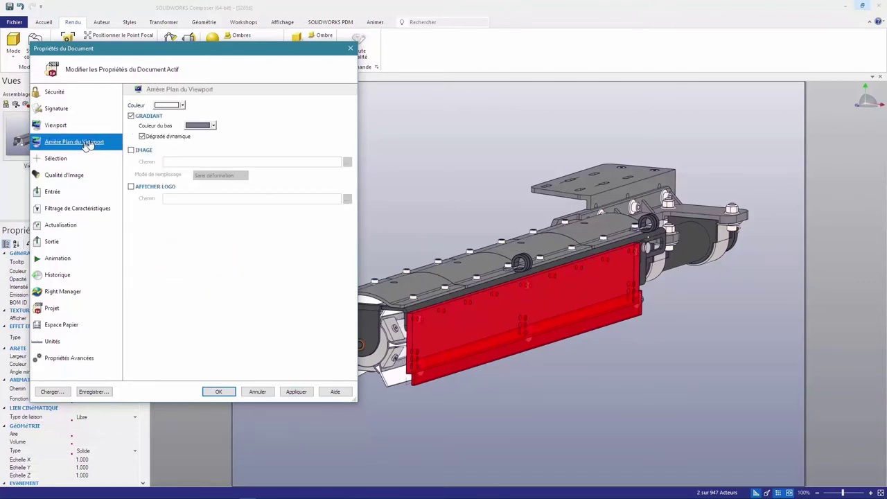
pyautogui.click(131, 115)
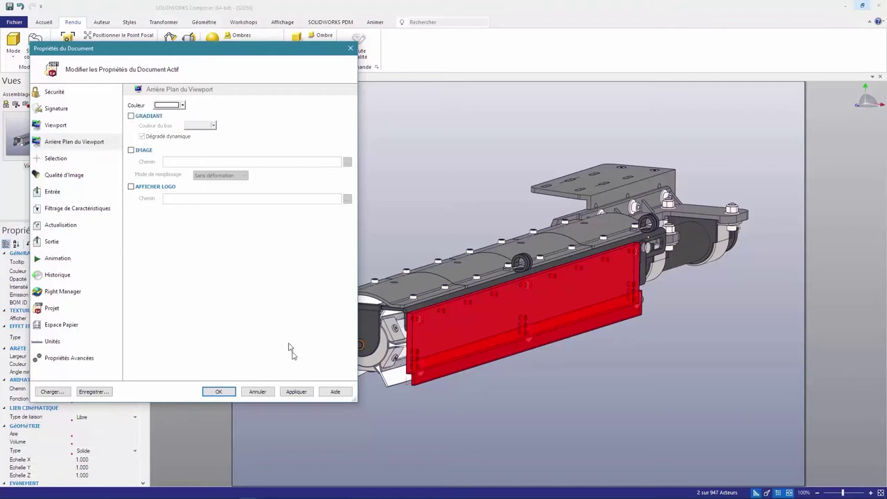
pyautogui.click(302, 392)
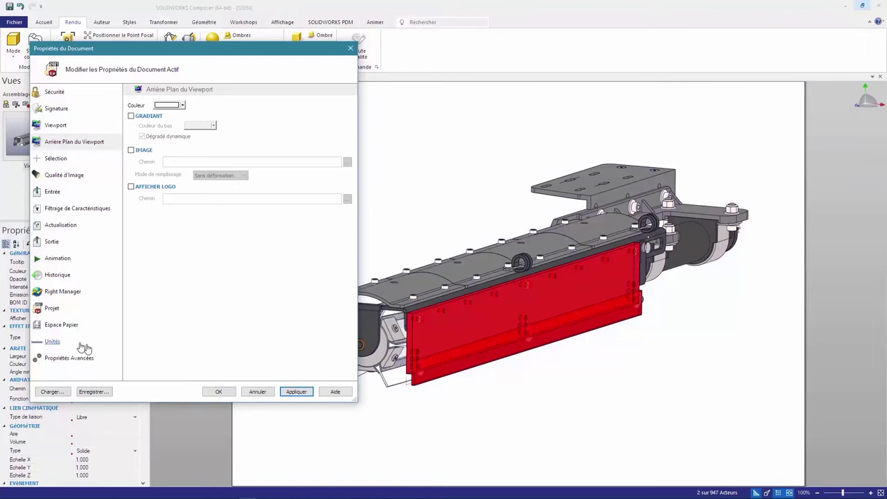
# Step: Check the units are Millimètres with 2 decimals, skip saving a profile, and confirm the properties
pyautogui.click(60, 341)
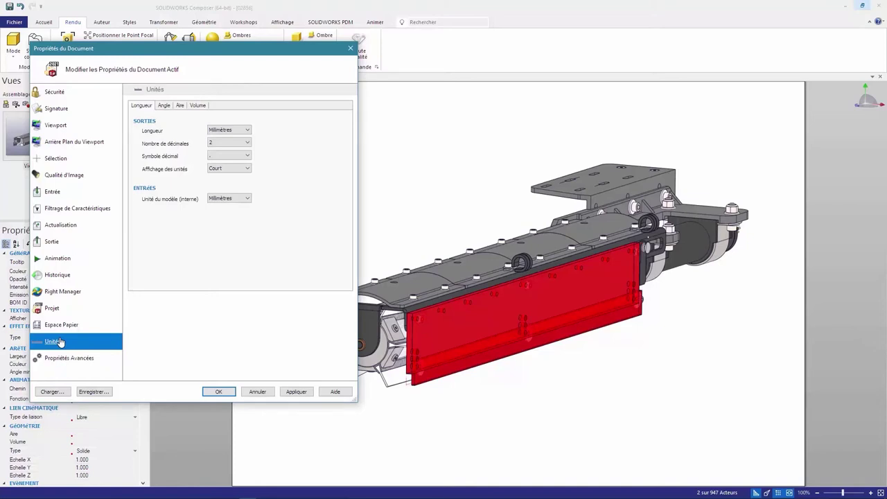
pyautogui.click(84, 393)
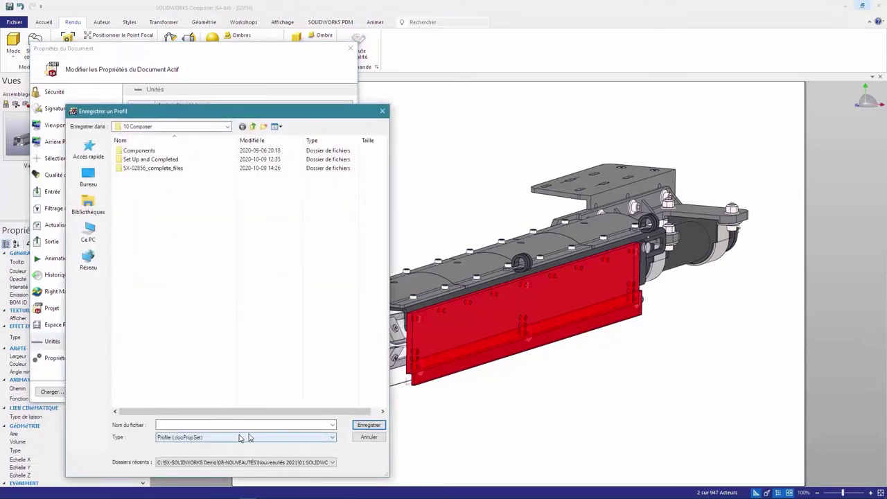
pyautogui.click(367, 437)
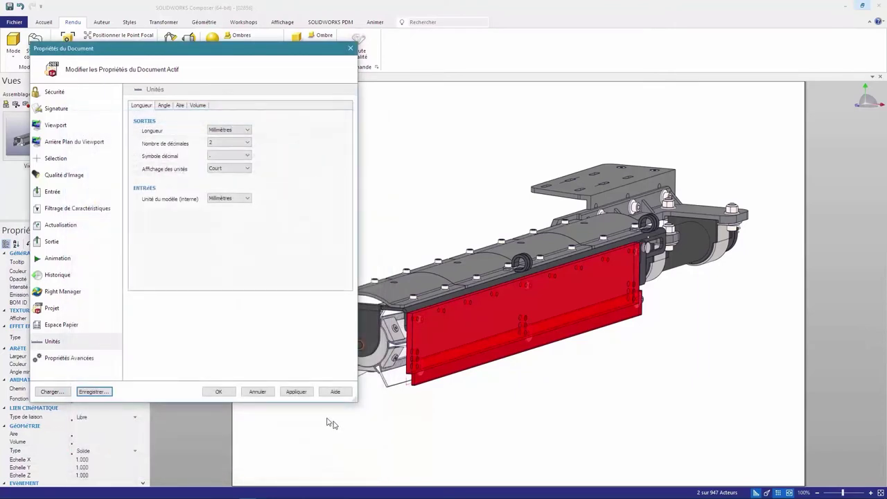
pyautogui.click(226, 393)
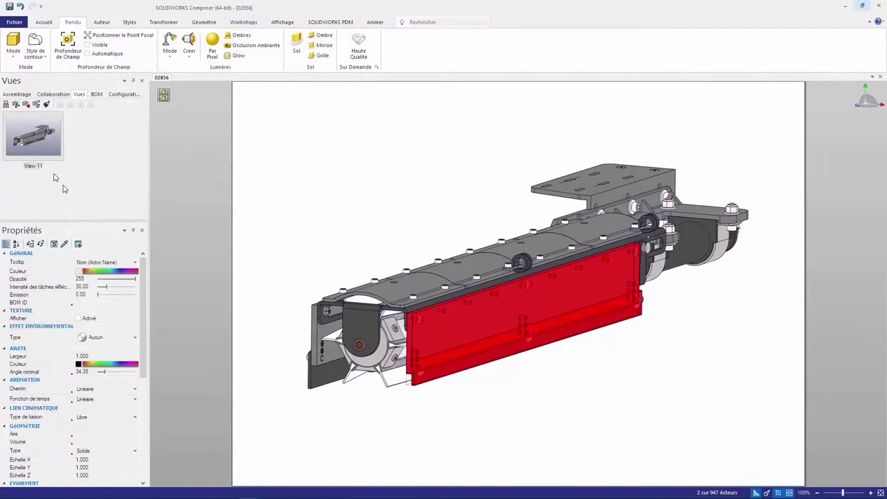
# Step: Update View 11, then isolate sub-assembly 02756 with Show Selection and Hide Others
pyautogui.click(25, 105)
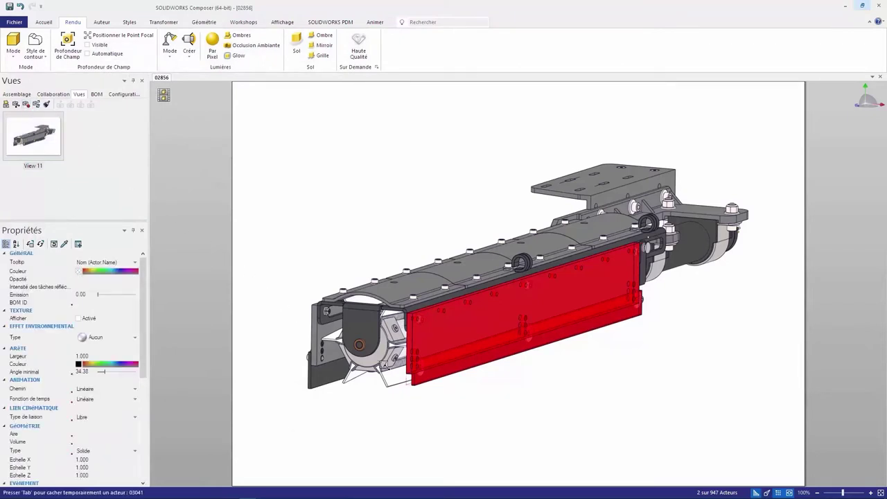
pyautogui.click(381, 364)
pyautogui.click(382, 363)
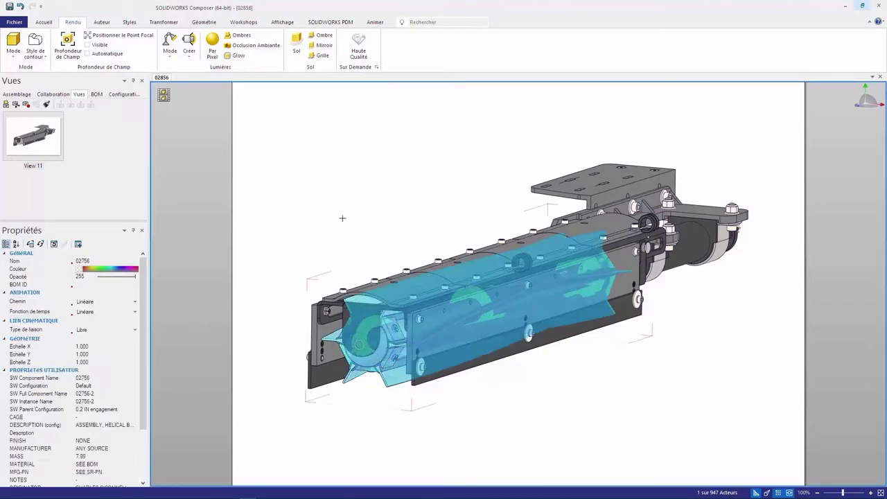
pyautogui.rightClick(342, 219)
pyautogui.click(388, 206)
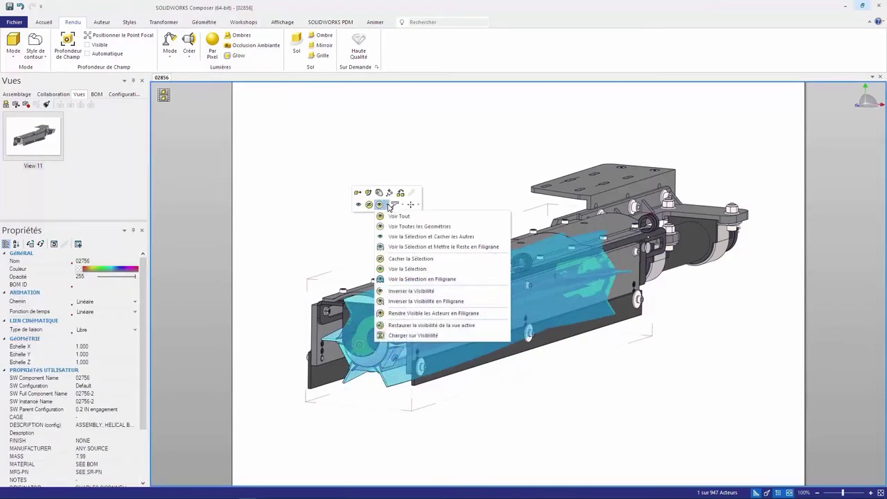
pyautogui.click(390, 236)
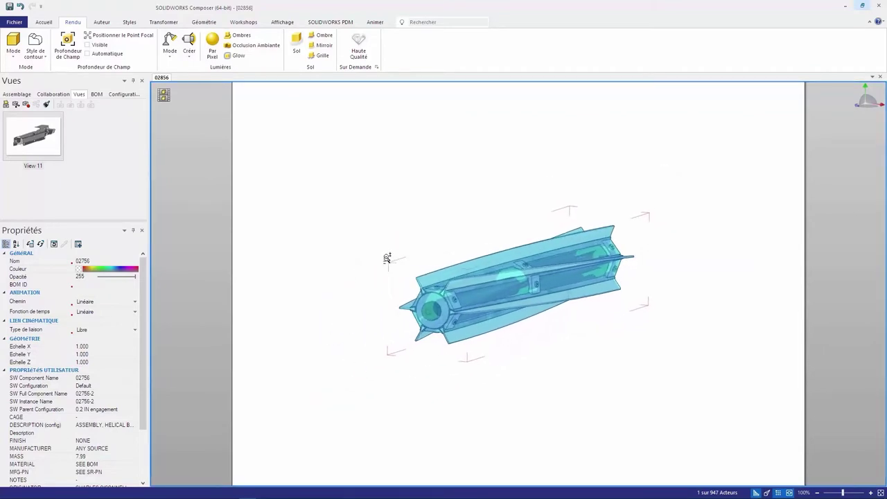
pyautogui.moveTo(388, 257); pyautogui.dragTo(388, 320, button='middle')
pyautogui.click(290, 202)
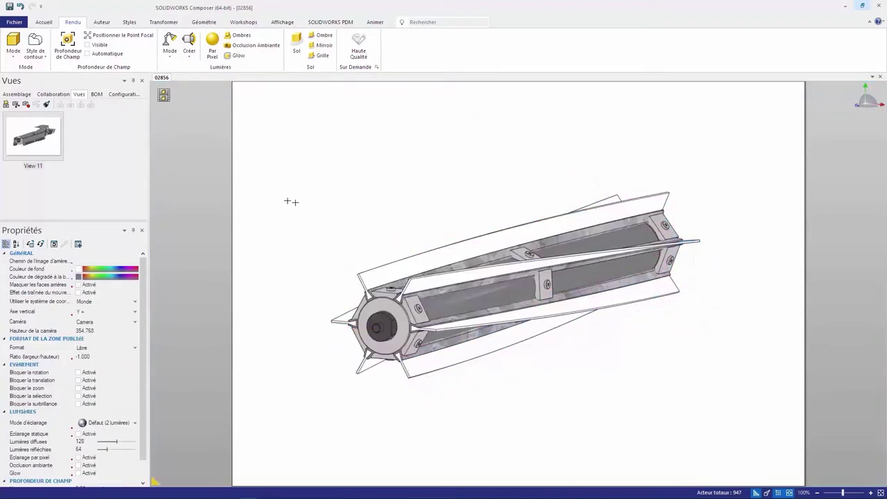
# Step: Save View 12 and View 13 of the roller and undock the Configurations list
pyautogui.click(6, 105)
pyautogui.click(16, 105)
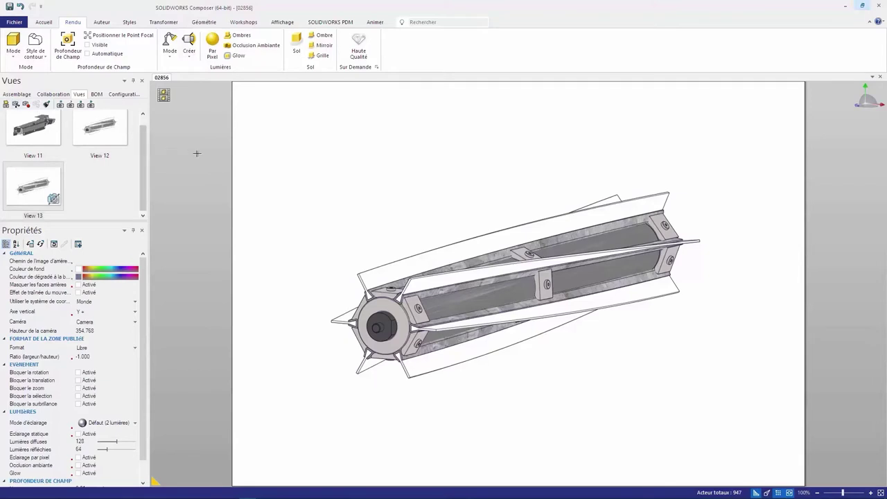
pyautogui.click(120, 95)
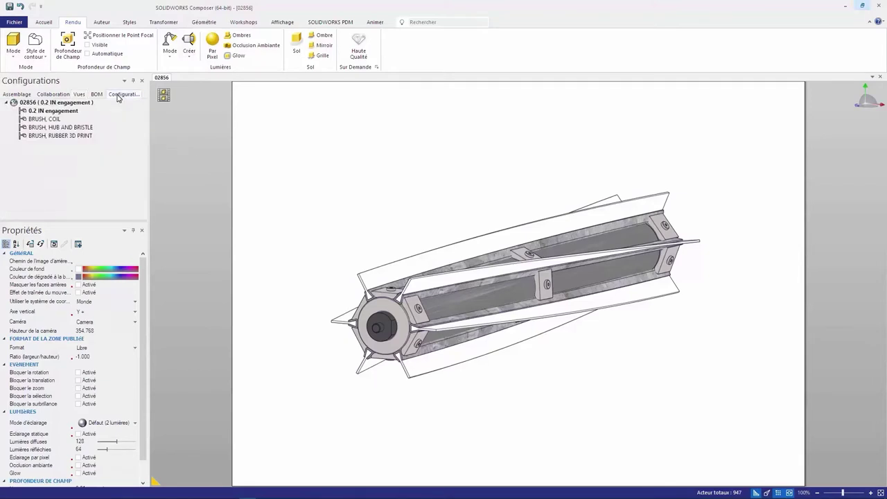
pyautogui.moveTo(117, 98); pyautogui.dragTo(229, 145)
# Step: Dock Configurations on the right, apply BRUSH, RUBBER 3D PRINT, and isolate housing 03048
pyautogui.moveTo(263, 150); pyautogui.dragTo(871, 284)
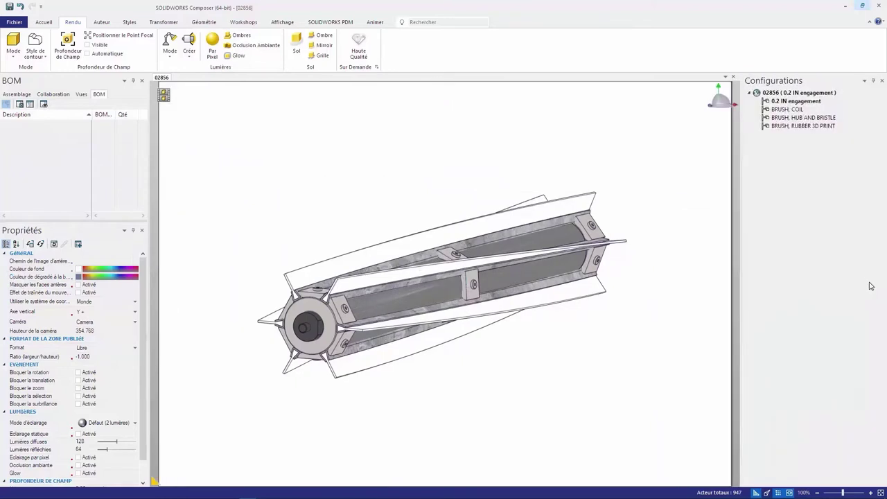
pyautogui.click(777, 127)
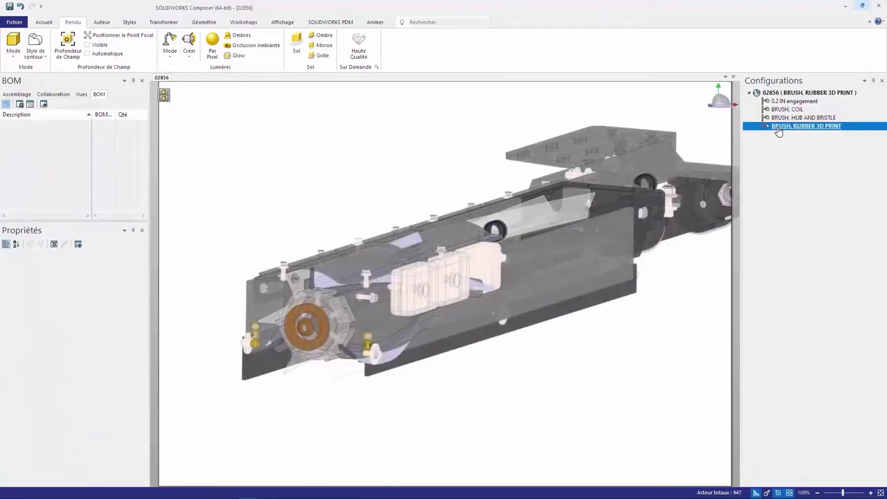
pyautogui.click(352, 329)
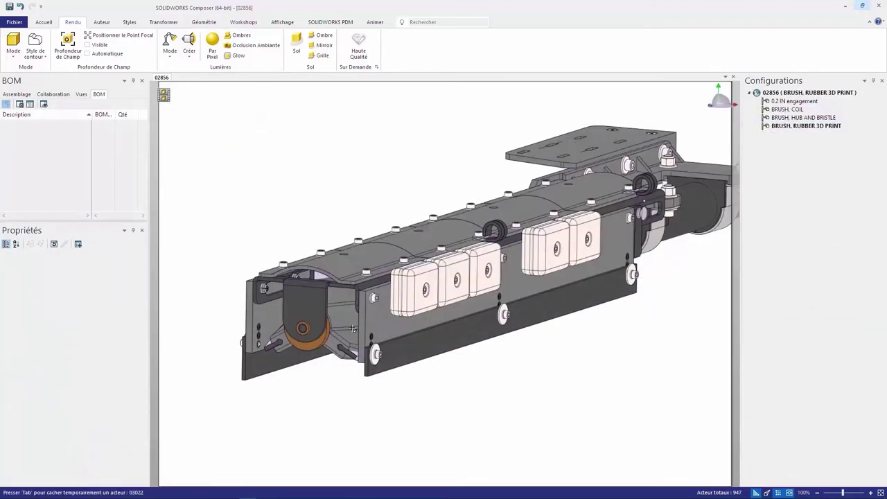
pyautogui.click(336, 270)
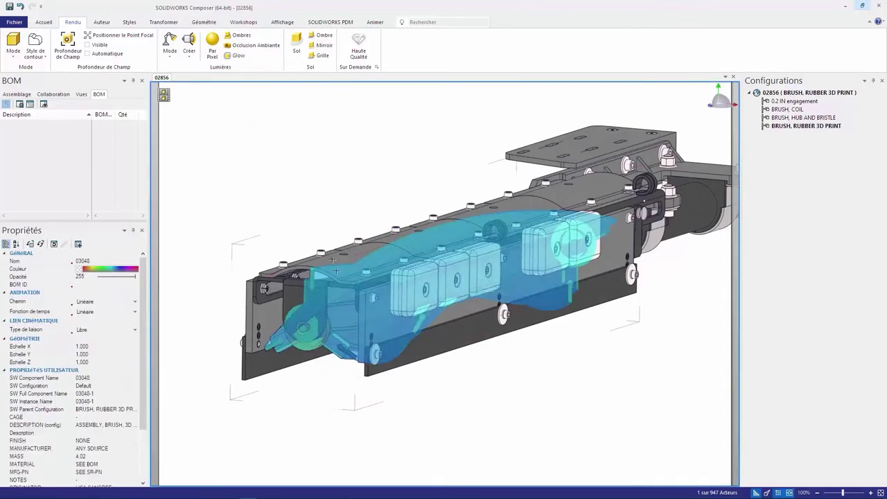
pyautogui.rightClick(298, 189)
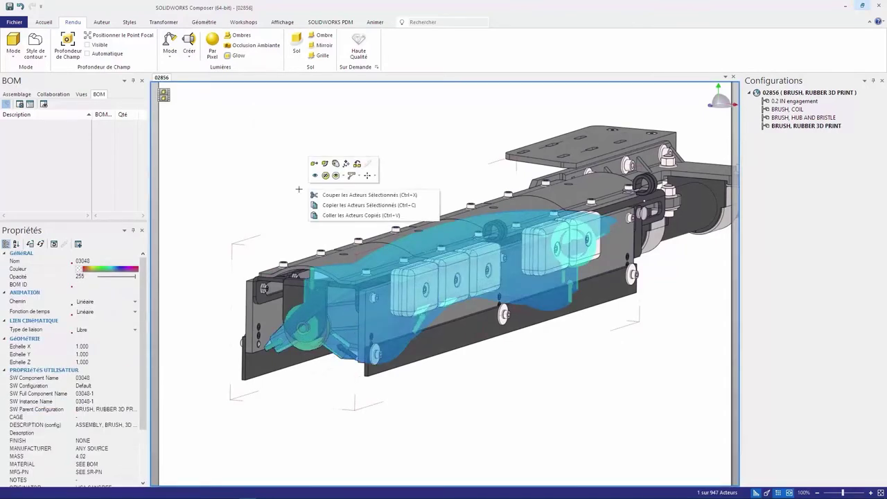
pyautogui.click(342, 176)
pyautogui.click(349, 207)
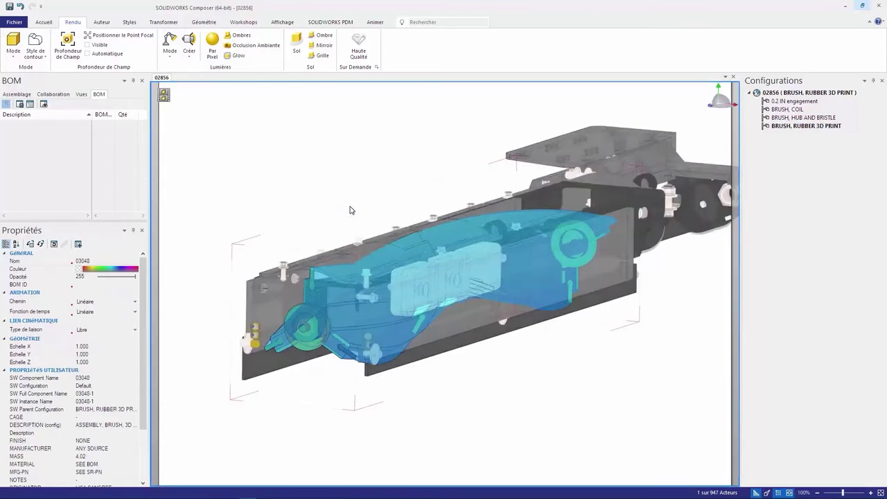
# Step: Update View 13 to the isolated housing, save View 14, and recall View 12
pyautogui.click(81, 95)
pyautogui.click(31, 181)
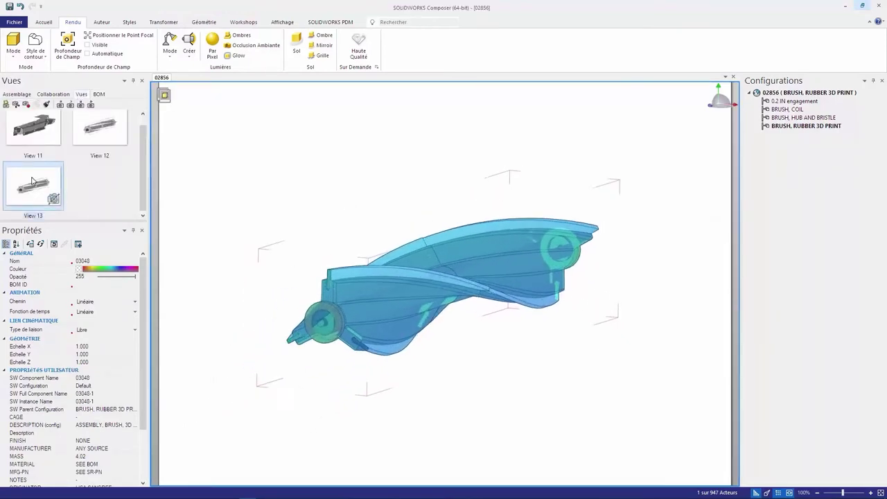
pyautogui.click(26, 106)
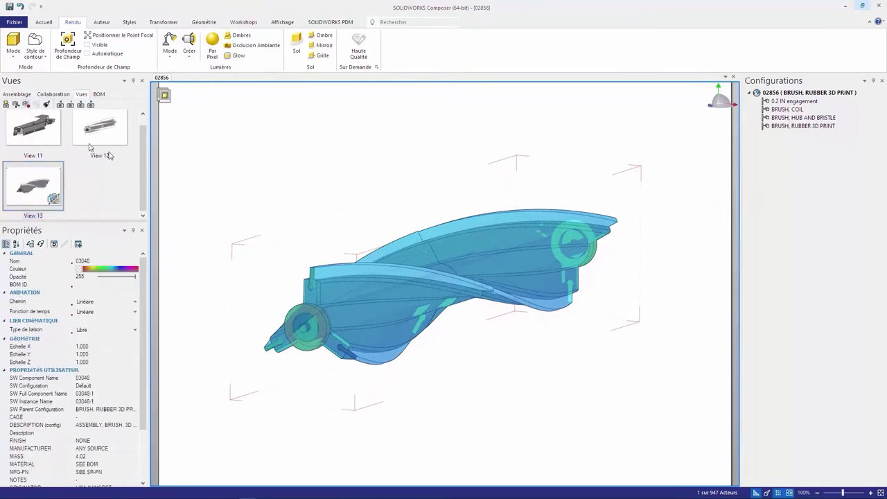
pyautogui.click(6, 104)
pyautogui.click(252, 196)
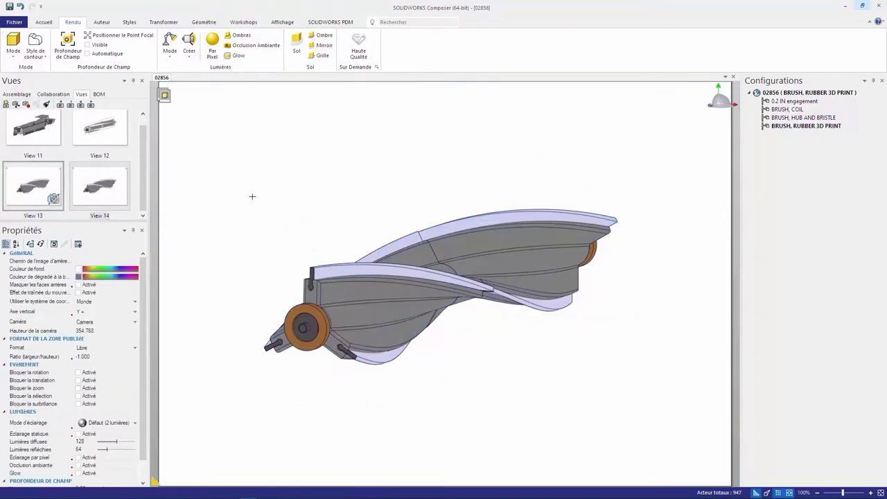
pyautogui.click(99, 128)
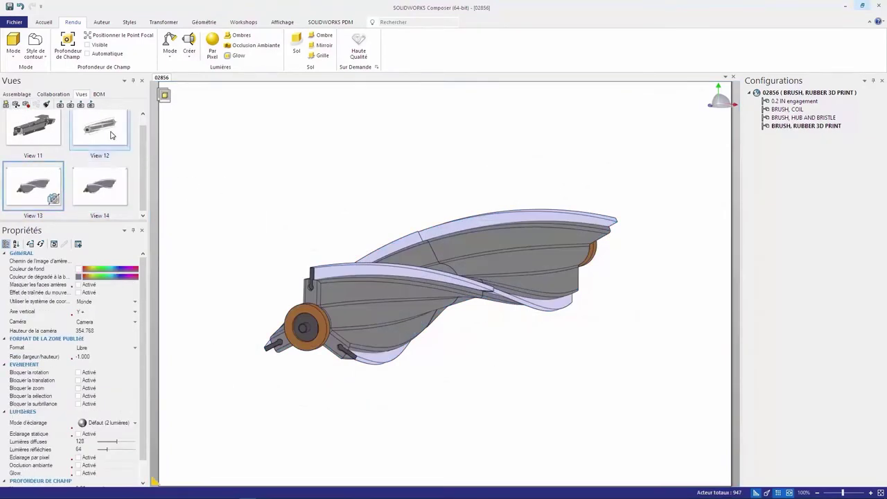
pyautogui.click(379, 251)
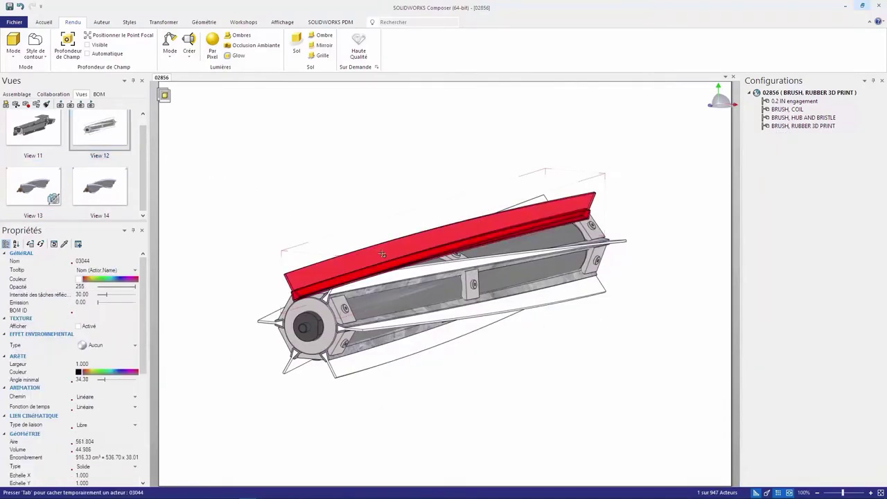
# Step: Select all 12 blade instances and explode them cylindrically outward from the roller core
pyautogui.rightClick(361, 197)
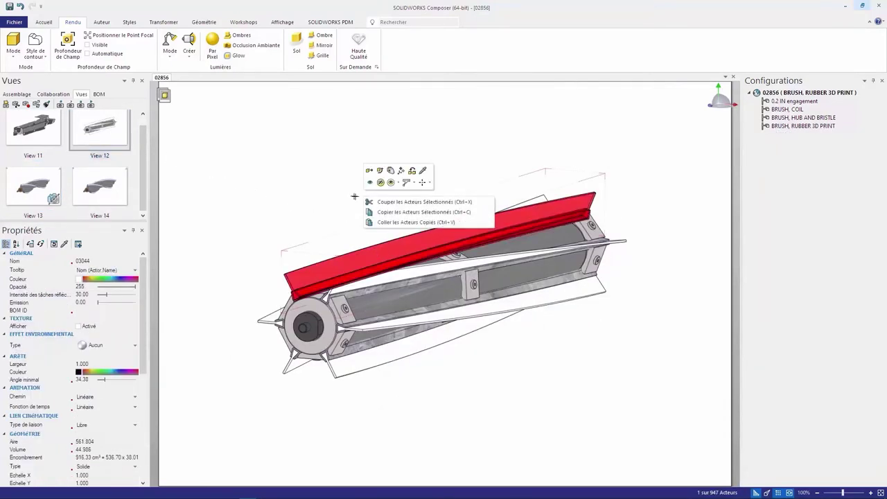
pyautogui.click(428, 182)
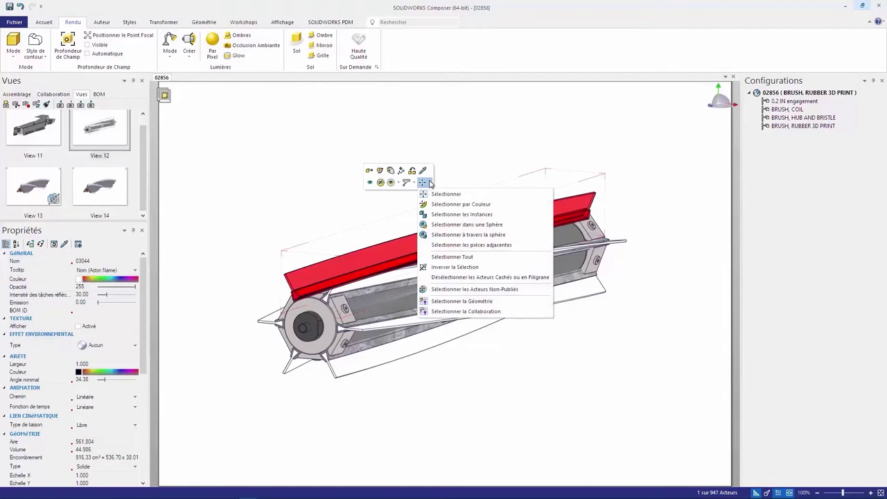
pyautogui.click(443, 214)
pyautogui.click(442, 234)
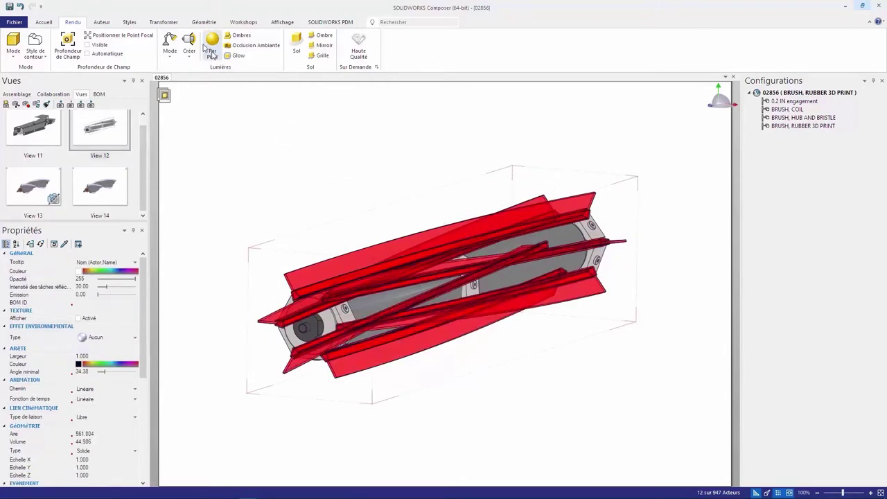
pyautogui.click(171, 22)
pyautogui.click(142, 56)
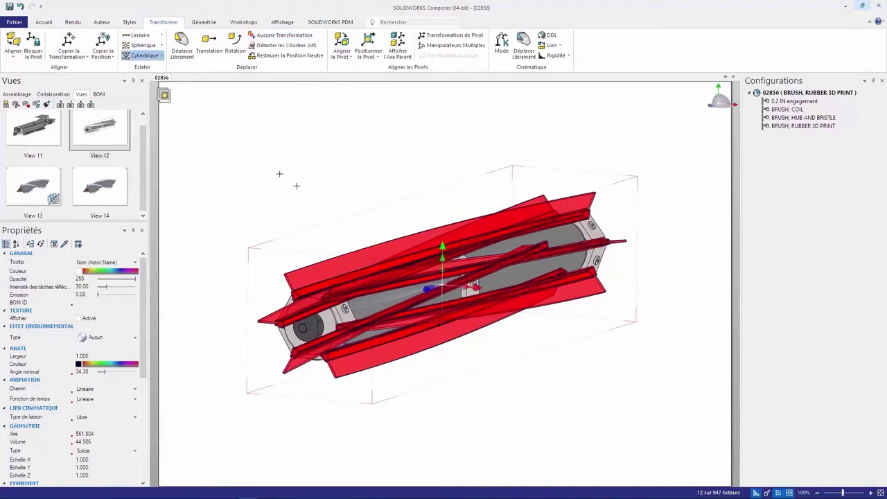
pyautogui.moveTo(421, 287); pyautogui.dragTo(409, 296)
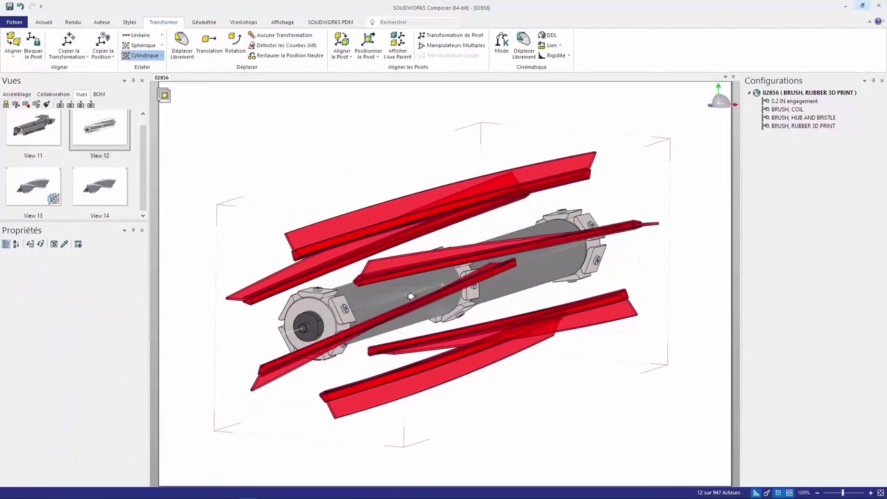
pyautogui.click(382, 188)
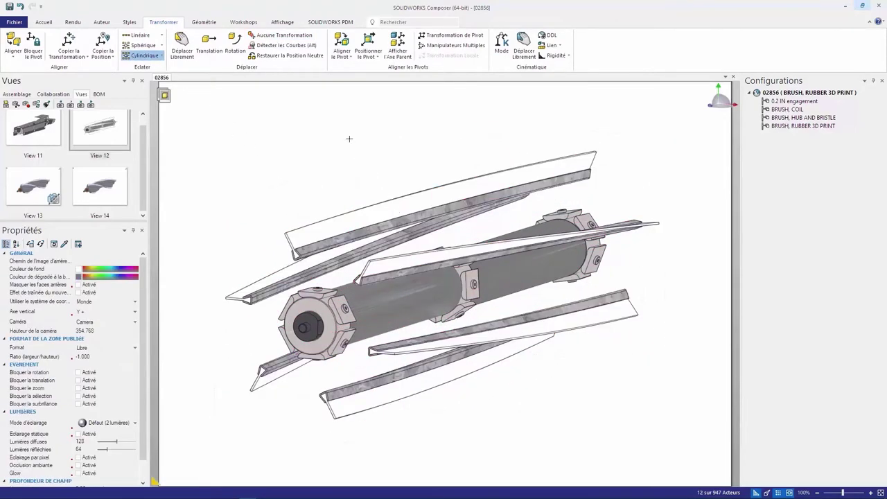
# Step: Paste and place labels for 03044, 03041, 02866 and the bracket screw around the exploded roller
pyautogui.rightClick(359, 139)
pyautogui.click(410, 165)
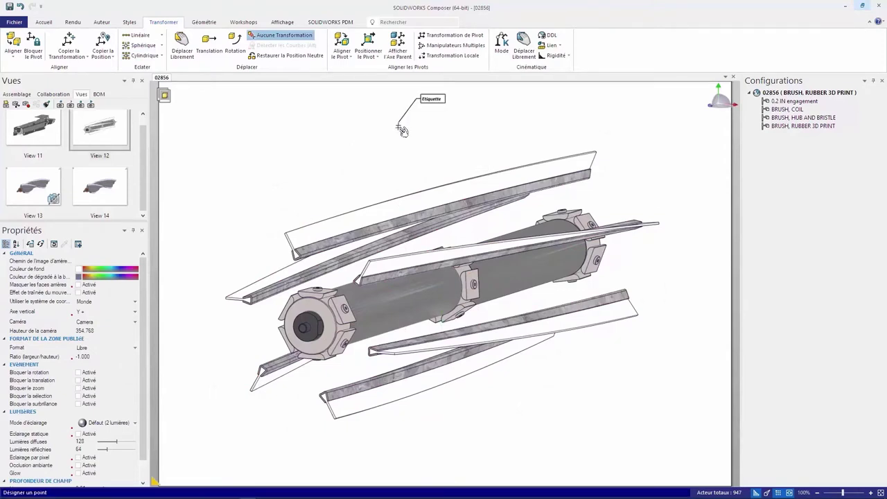
pyautogui.click(371, 214)
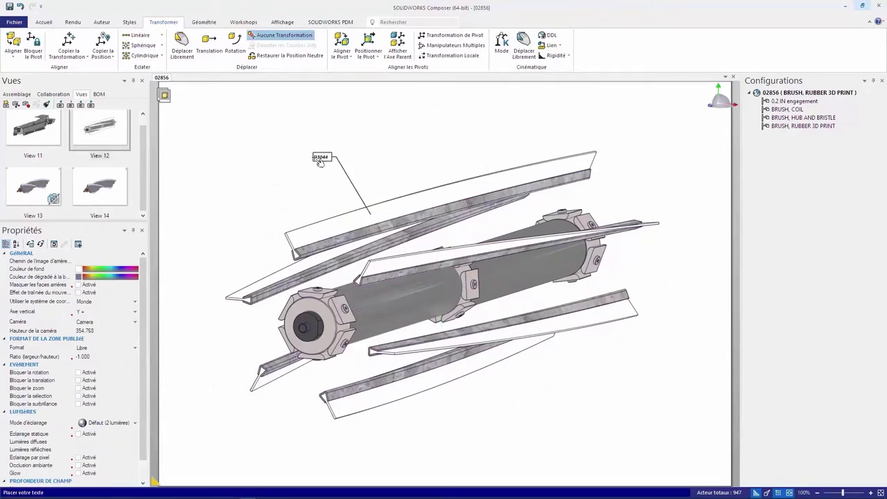
pyautogui.click(320, 157)
pyautogui.click(290, 316)
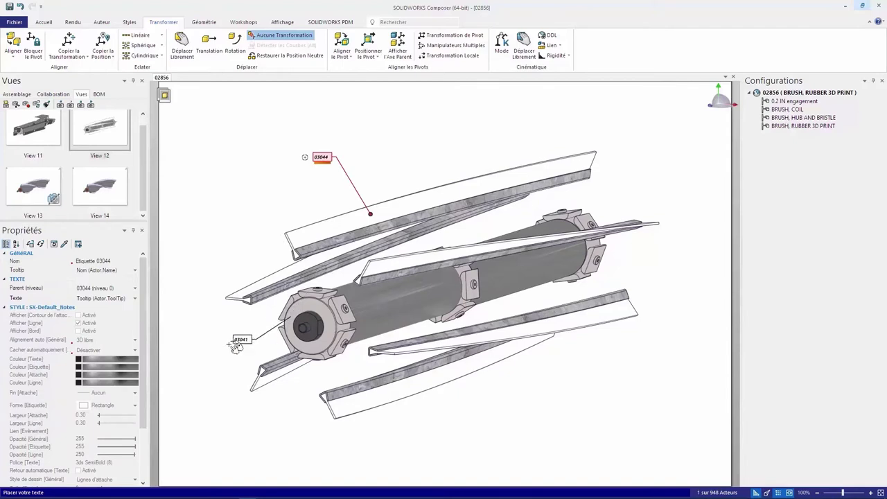
pyautogui.click(234, 354)
pyautogui.click(306, 328)
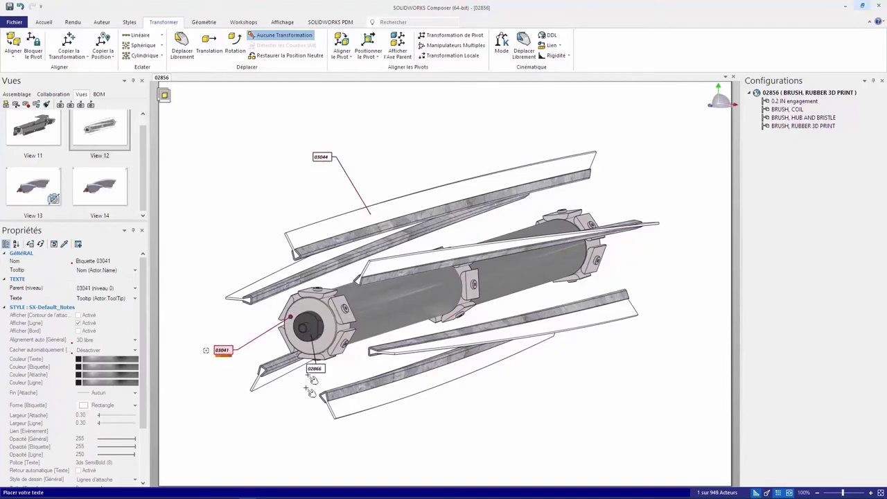
pyautogui.click(267, 427)
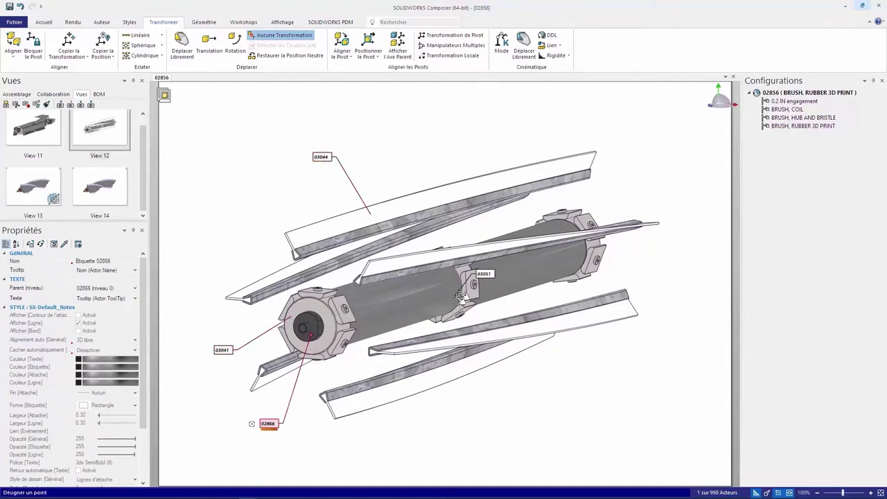
pyautogui.click(475, 284)
pyautogui.click(445, 423)
pyautogui.press('Escape')
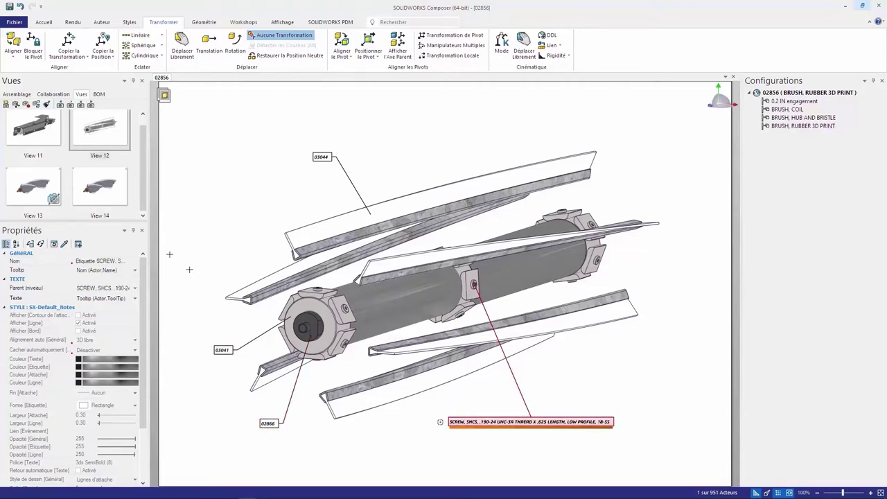
pyautogui.click(26, 95)
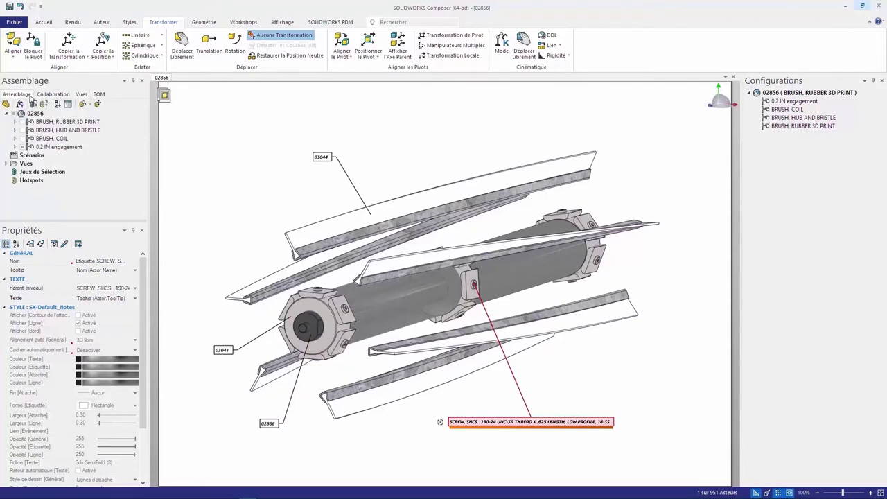
# Step: In Application Preferences > Sélection, leave invisible-actor highlighting off, apply, and close with OK
pyautogui.click(55, 147)
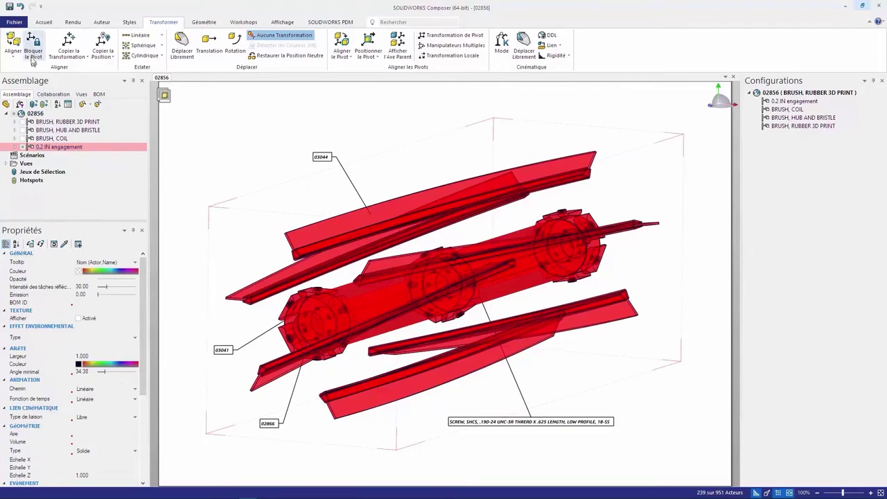
pyautogui.click(14, 22)
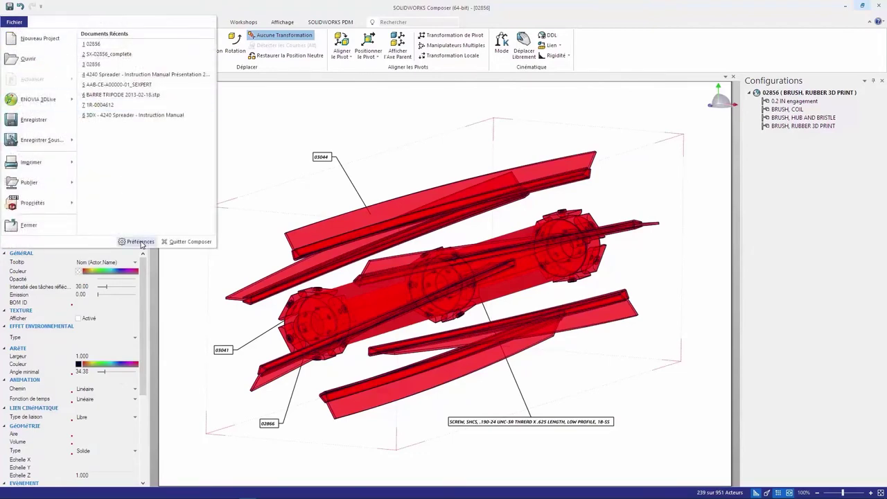
pyautogui.click(135, 241)
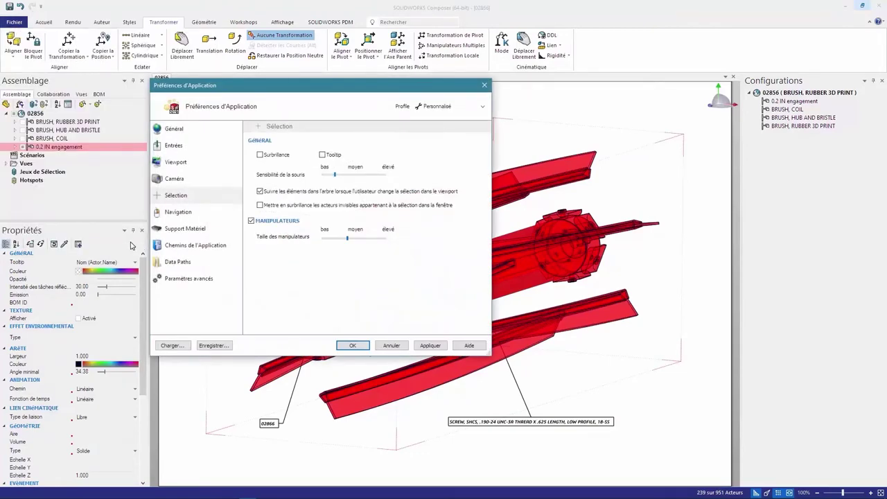
pyautogui.click(259, 205)
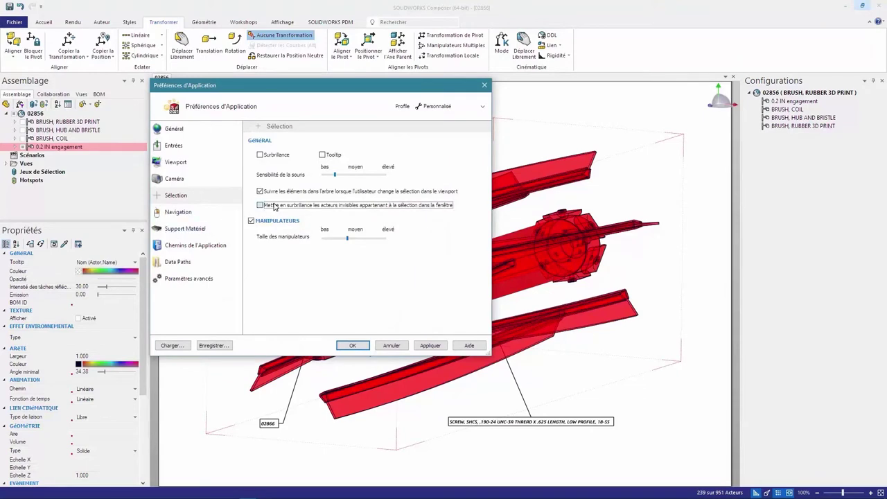
pyautogui.click(429, 347)
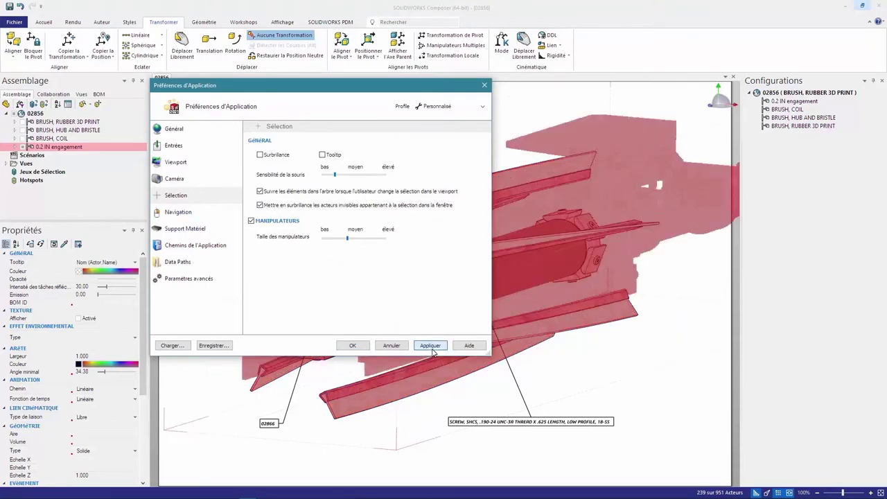
pyautogui.click(365, 206)
pyautogui.click(438, 347)
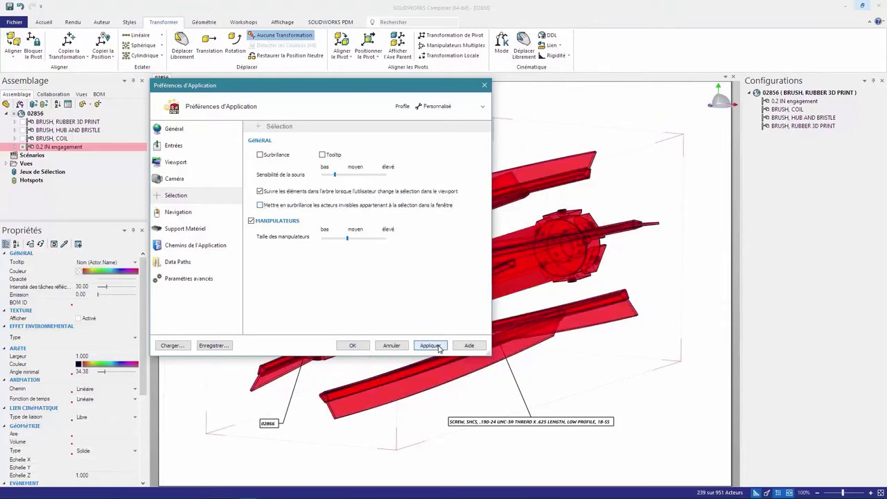
pyautogui.click(352, 345)
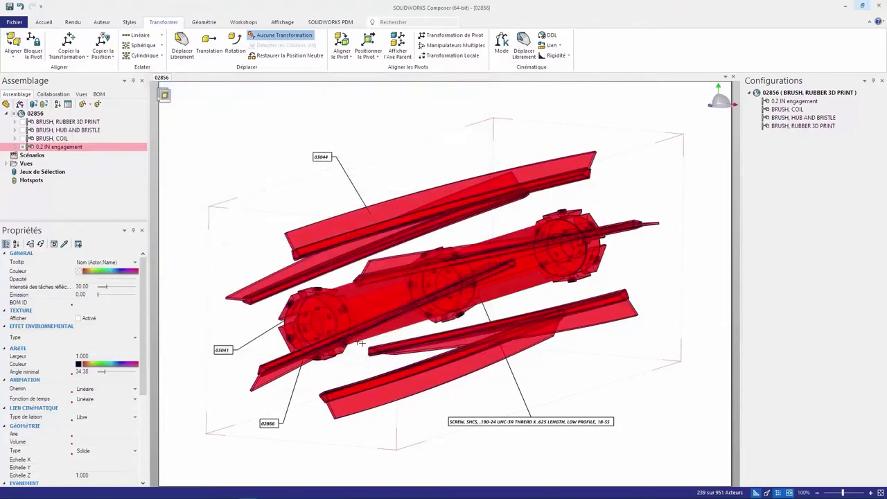
pyautogui.click(211, 254)
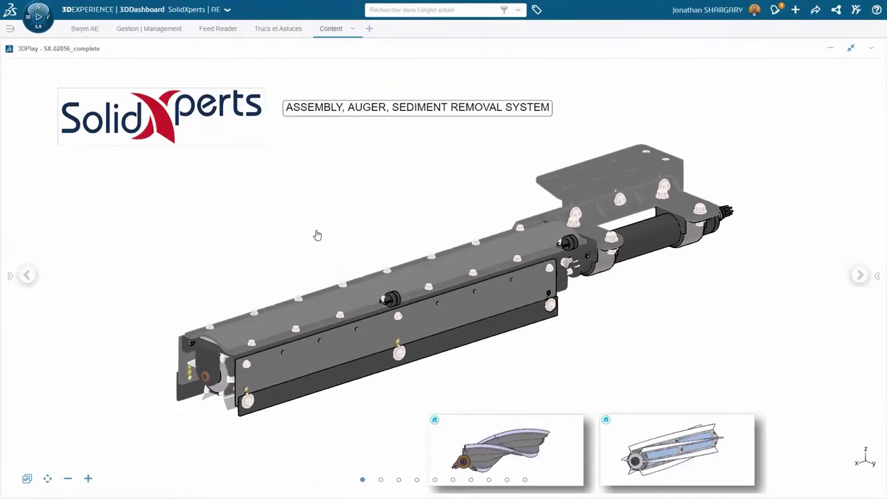
# Step: Orbit the auger, advance two views to the rotor slide, and explode the hub to reveal its bolts
pyautogui.moveTo(320, 236)
pyautogui.mouseDown()
pyautogui.moveTo(484, 211)
pyautogui.moveTo(437, 171)
pyautogui.moveTo(358, 196)
pyautogui.moveTo(406, 240)
pyautogui.mouseUp()
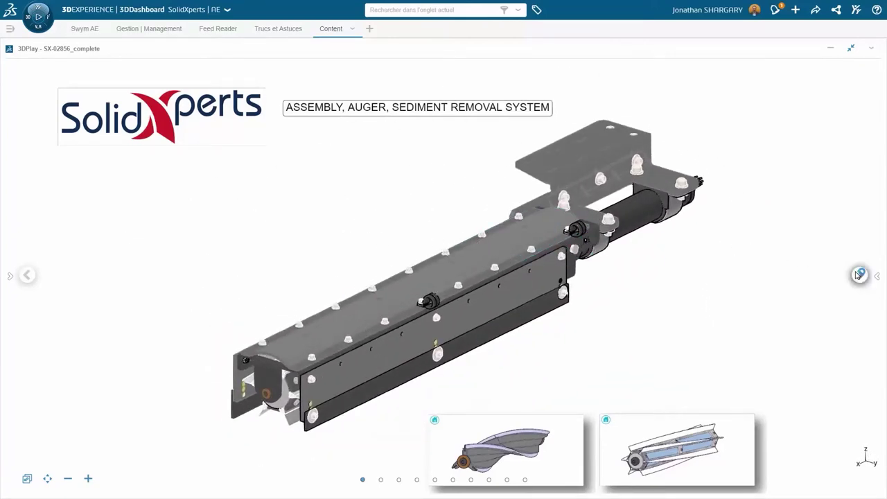
pyautogui.click(859, 275)
pyautogui.click(859, 274)
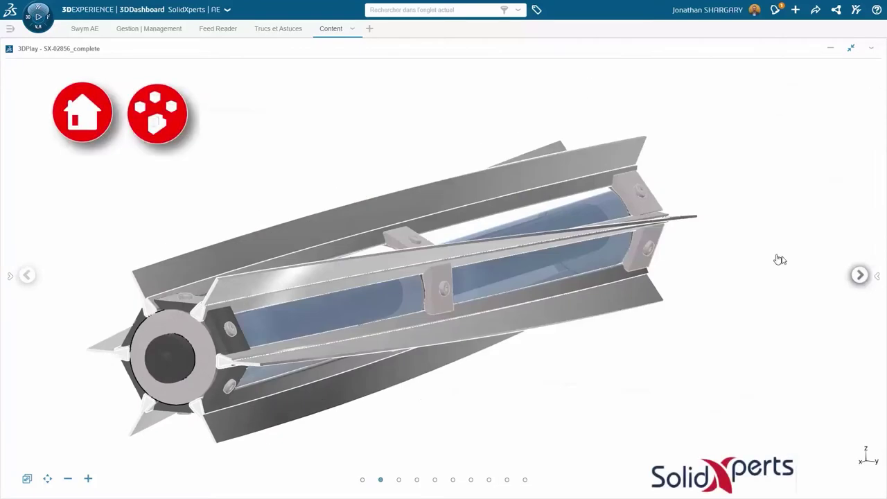
pyautogui.click(159, 114)
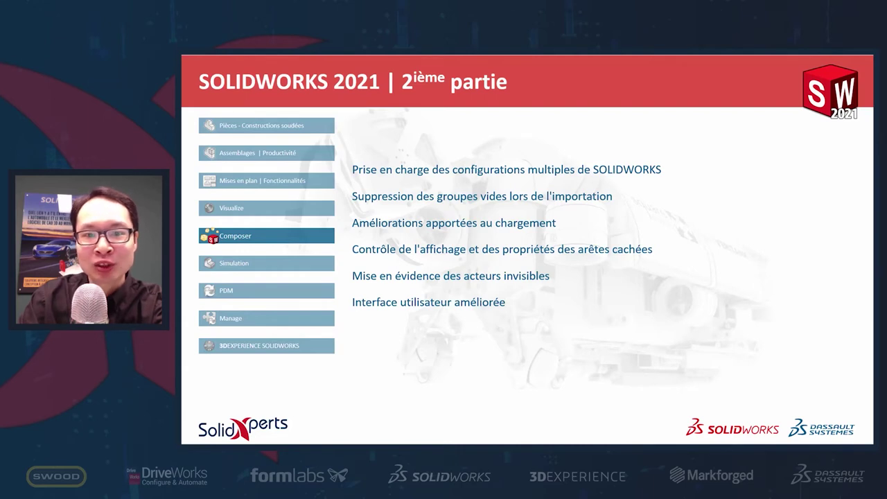
# Step: Advance the slide so the agenda highlights Simulation as the next topic
pyautogui.press('Right')
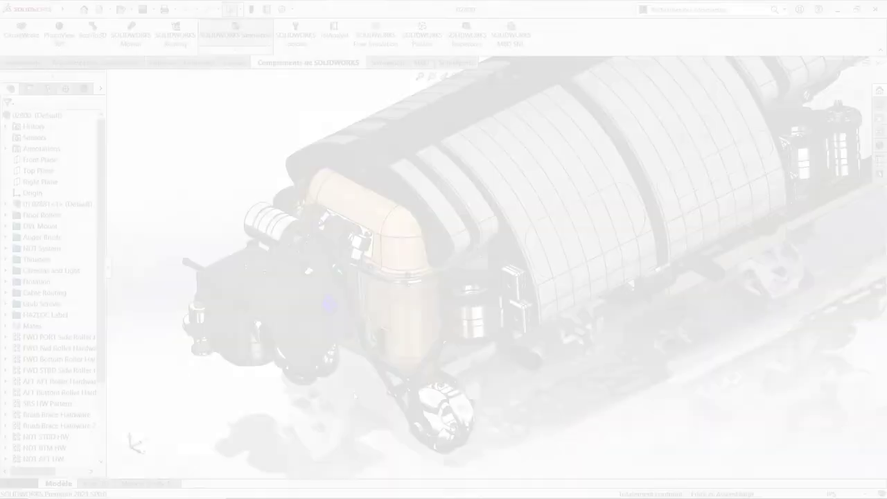
# Step: Switch to the Static 2021 study and scroll its tree to show the fixed hinge, 500 N bearing load and results
pyautogui.scroll(-3, 353, 392)
pyautogui.scroll(-3, 353, 392)
pyautogui.scroll(-3, 353, 393)
pyautogui.scroll(-2, 353, 395)
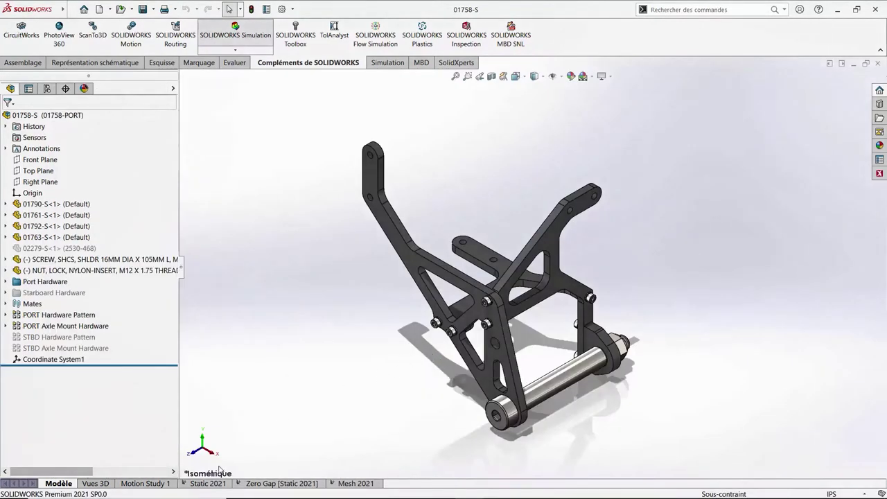
pyautogui.click(212, 484)
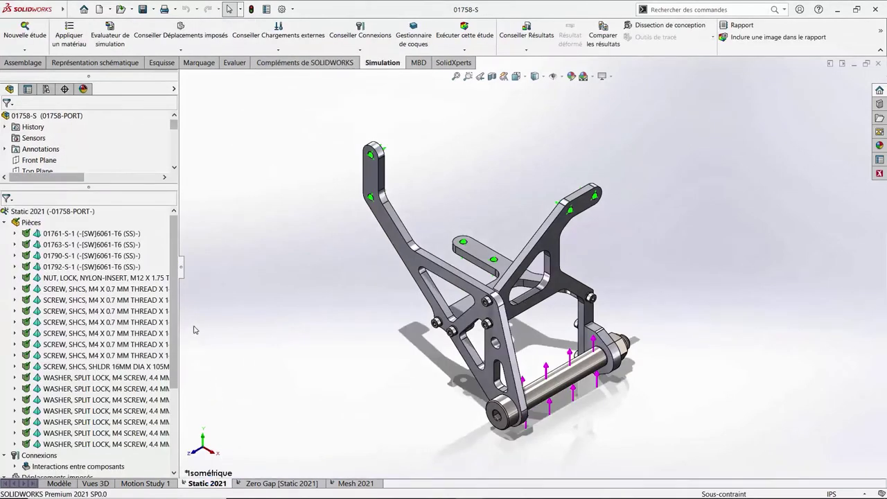
pyautogui.scroll(-1, 176, 298)
pyautogui.scroll(-2, 166, 318)
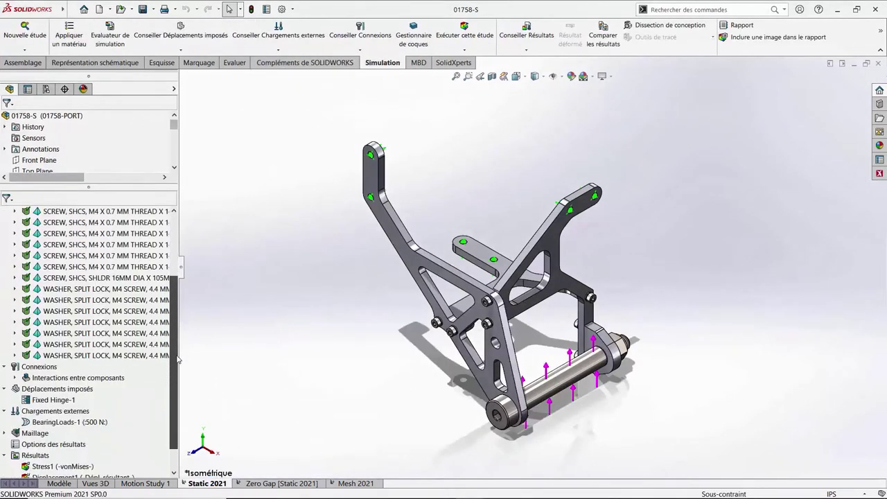
pyautogui.scroll(-1, 156, 339)
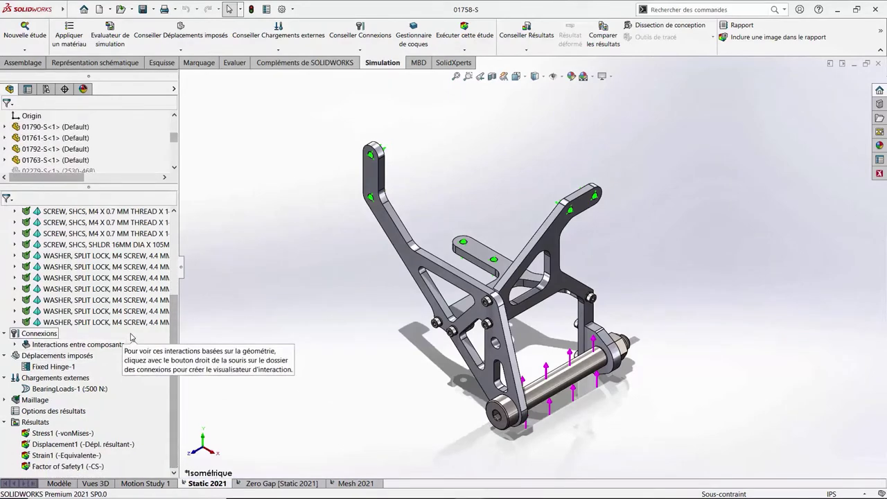
pyautogui.rightClick(53, 333)
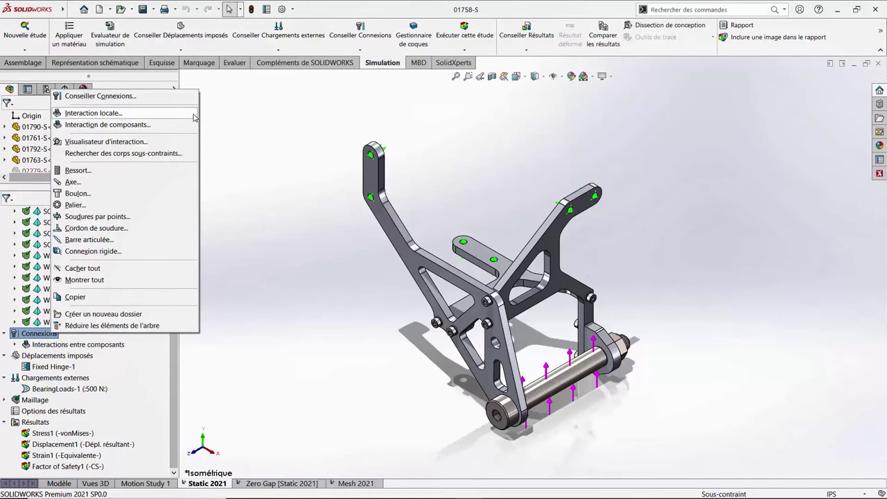
pyautogui.click(194, 115)
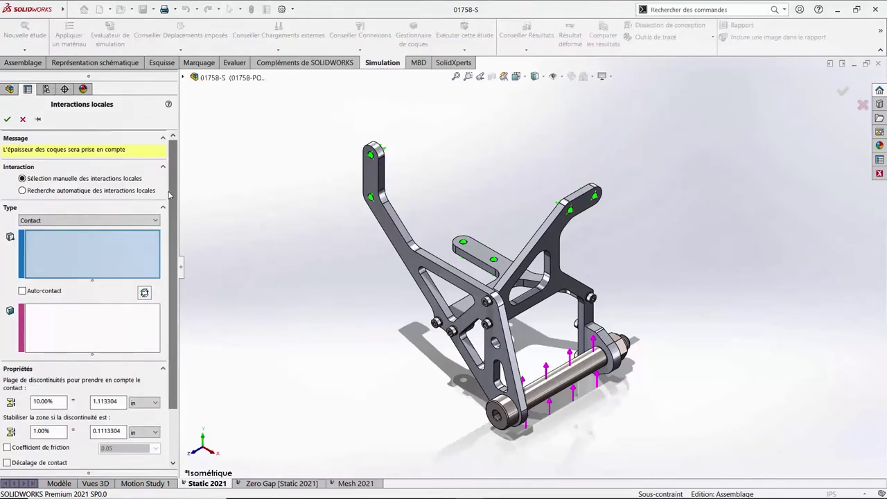
pyautogui.click(157, 220)
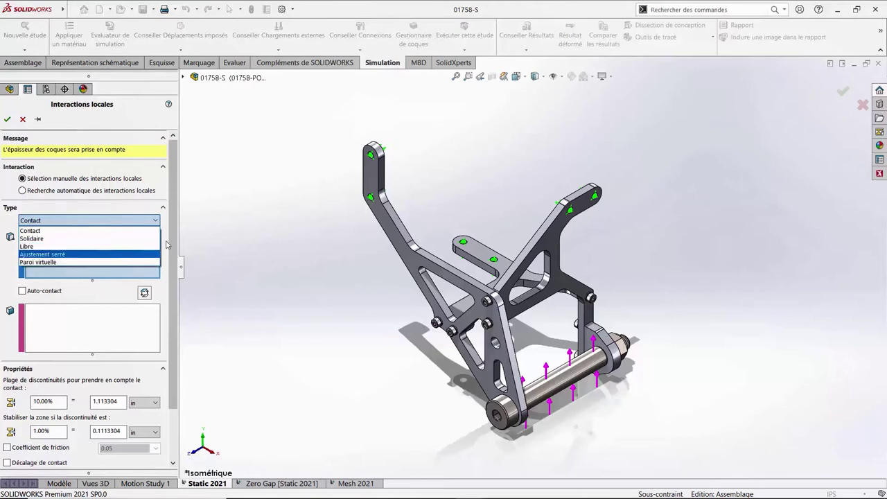
pyautogui.click(169, 245)
pyautogui.scroll(-1, 175, 251)
pyautogui.scroll(-4, 175, 252)
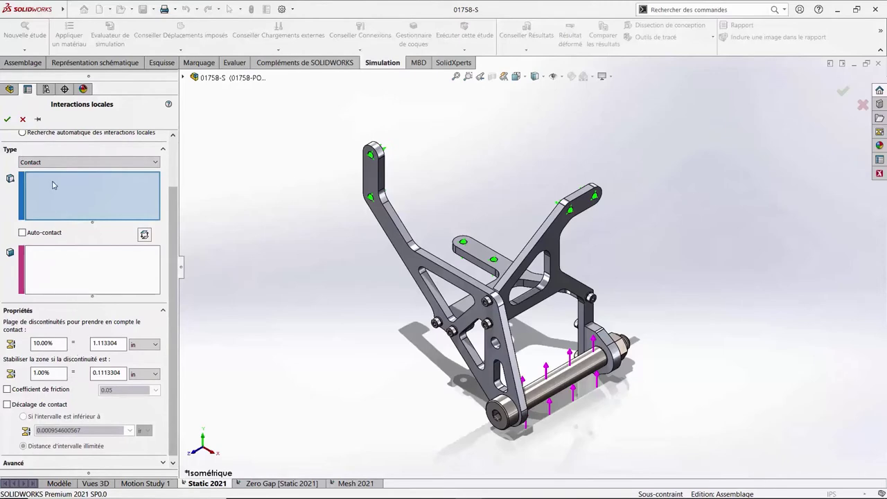
pyautogui.click(23, 119)
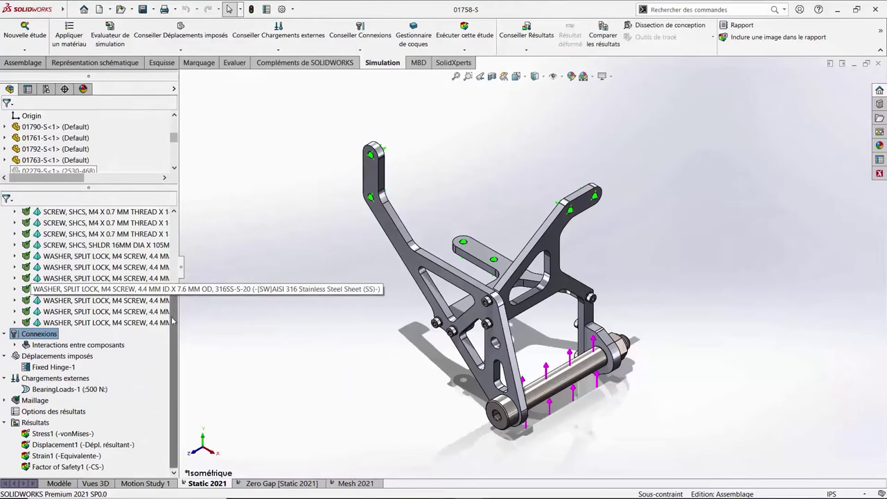
# Step: Compare only the Stress1 plots of Static 2021 and Zero Gap side by side, zoomed in
pyautogui.rightClick(44, 422)
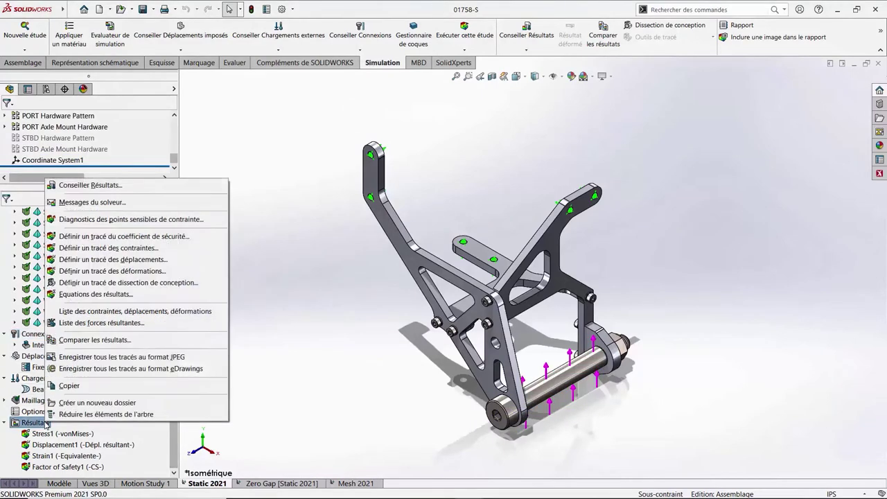
pyautogui.click(126, 340)
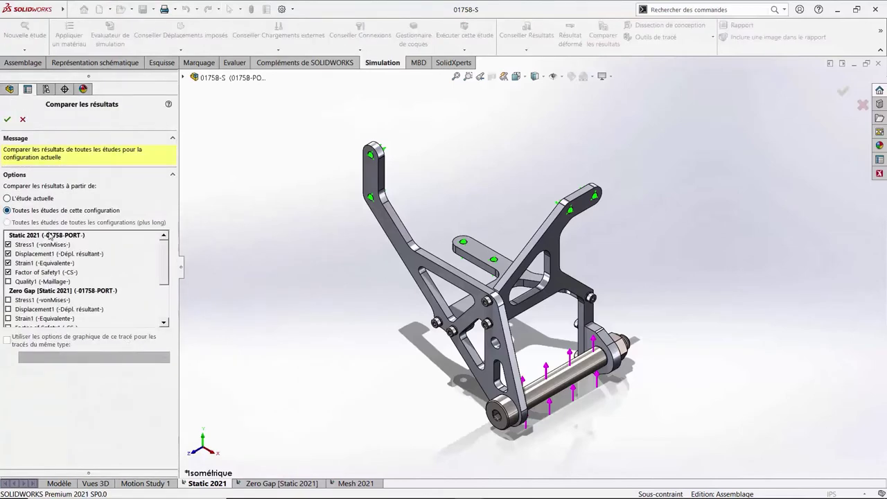
pyautogui.click(9, 255)
pyautogui.click(10, 262)
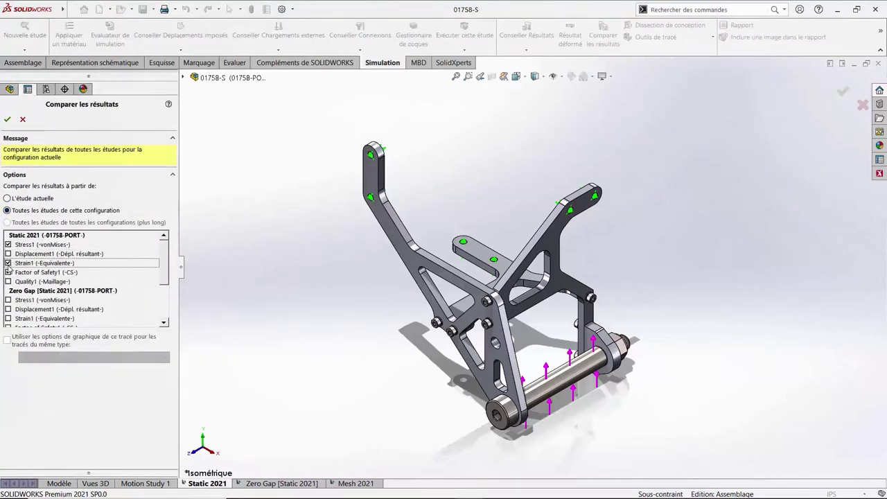
pyautogui.click(9, 272)
pyautogui.click(9, 300)
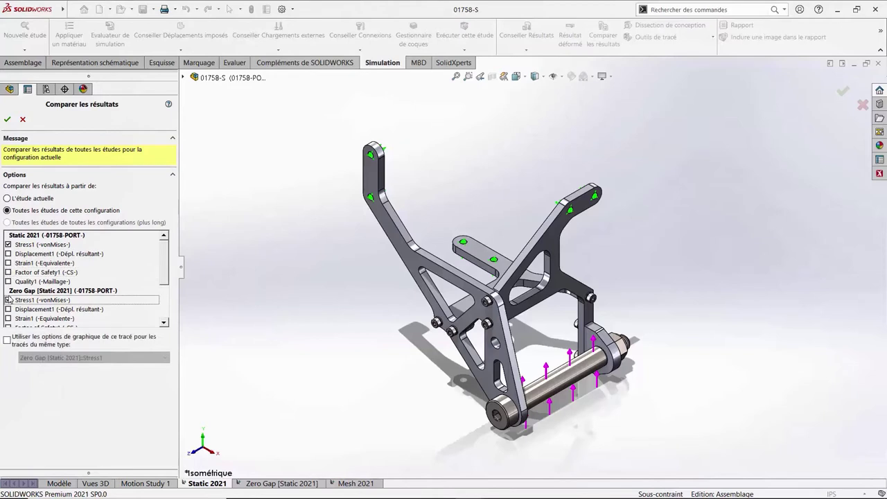
pyautogui.click(9, 119)
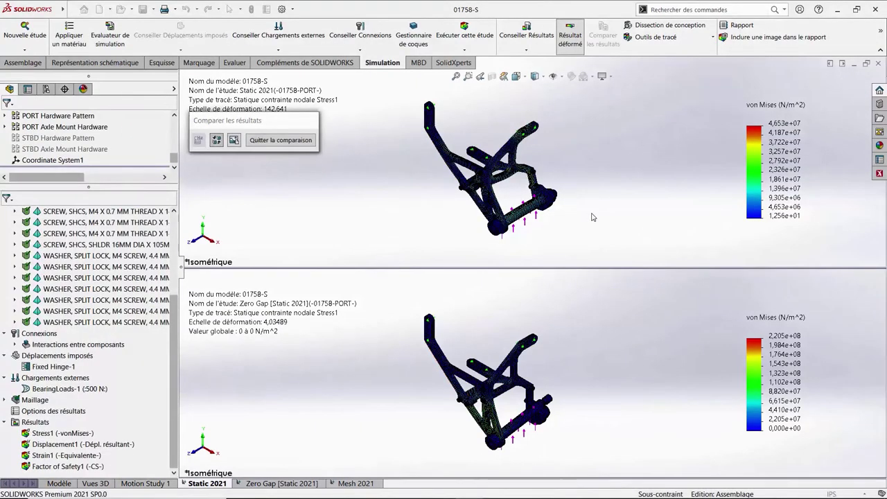
pyautogui.scroll(-1, 568, 223)
pyautogui.scroll(-1, 564, 224)
pyautogui.scroll(-2, 562, 224)
pyautogui.scroll(-1, 563, 224)
pyautogui.scroll(-1, 562, 224)
pyautogui.scroll(-1, 562, 224)
pyautogui.scroll(-1, 561, 225)
pyautogui.scroll(-1, 561, 225)
pyautogui.scroll(-1, 559, 226)
pyautogui.scroll(-1, 558, 225)
pyautogui.scroll(-1, 555, 225)
pyautogui.scroll(-1, 554, 225)
pyautogui.scroll(-1, 555, 225)
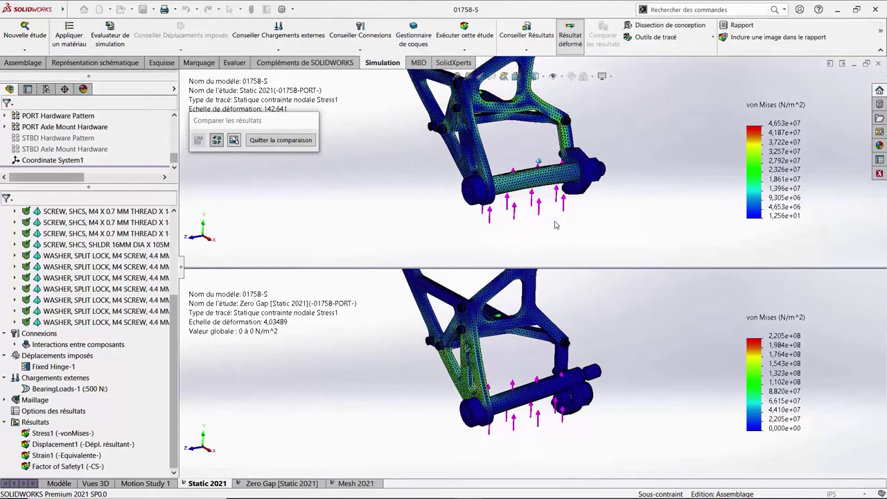
pyautogui.scroll(-1, 555, 225)
pyautogui.scroll(-2, 555, 225)
pyautogui.scroll(-1, 555, 225)
pyautogui.scroll(-1, 555, 225)
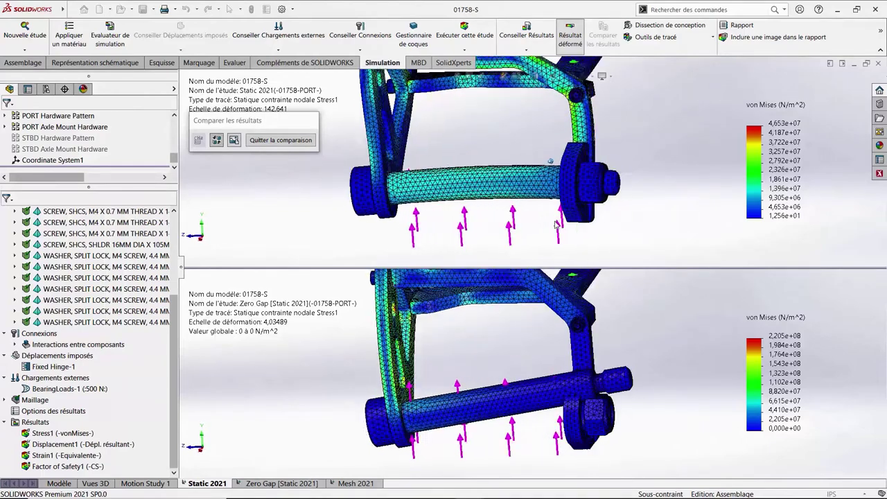
pyautogui.scroll(-1, 555, 225)
pyautogui.scroll(-1, 554, 226)
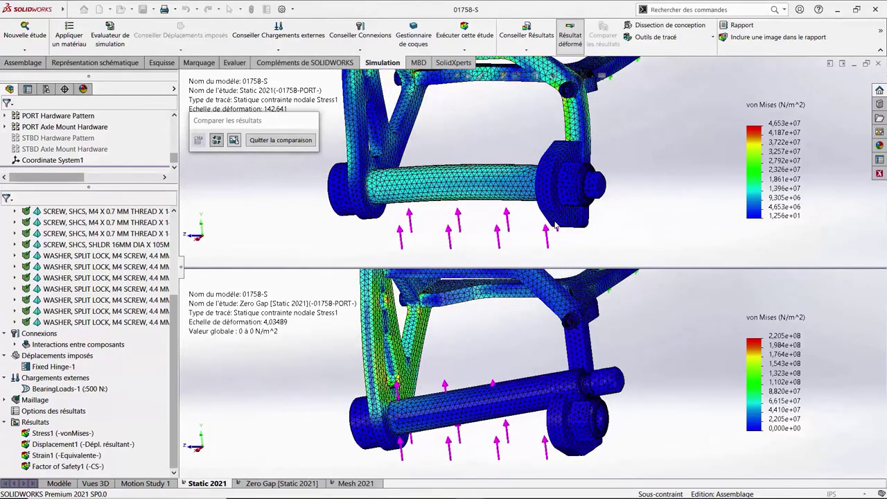
pyautogui.scroll(-1, 555, 225)
pyautogui.scroll(-1, 555, 225)
pyautogui.scroll(-1, 555, 226)
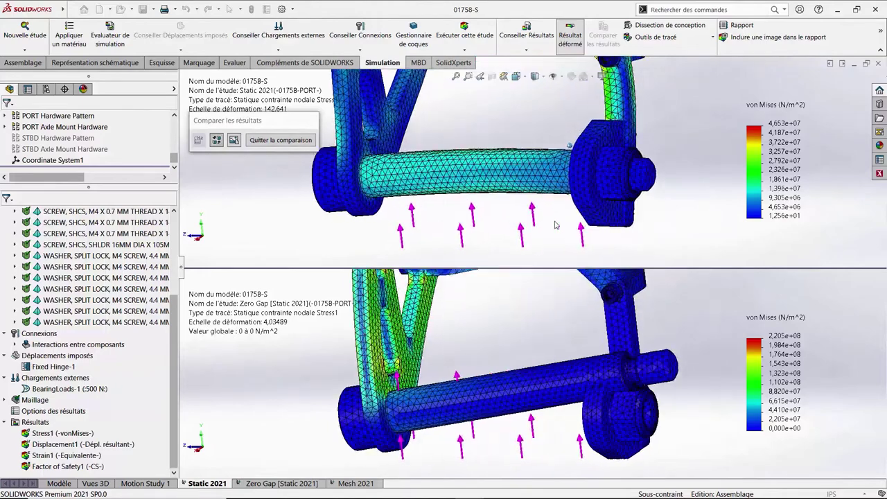
pyautogui.scroll(-1, 555, 225)
pyautogui.scroll(-1, 555, 225)
pyautogui.scroll(-1, 555, 226)
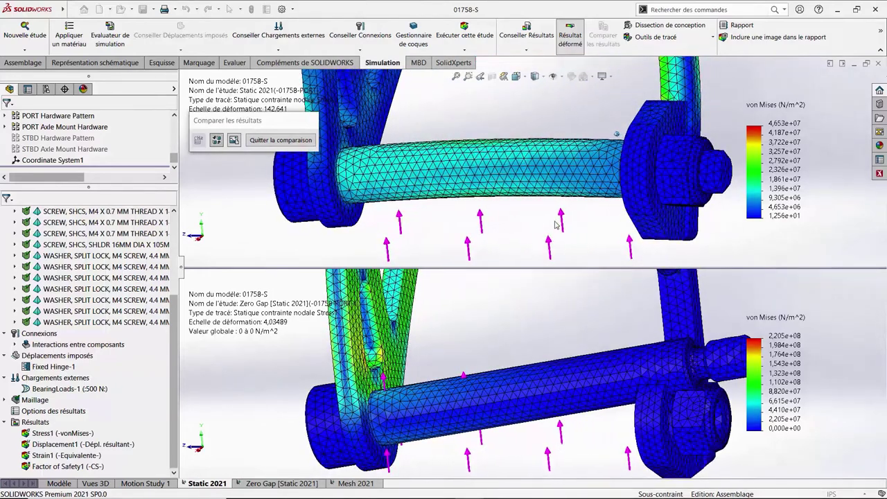
# Step: Exit the results comparison and switch to the Mesh 2021 study
pyautogui.click(268, 140)
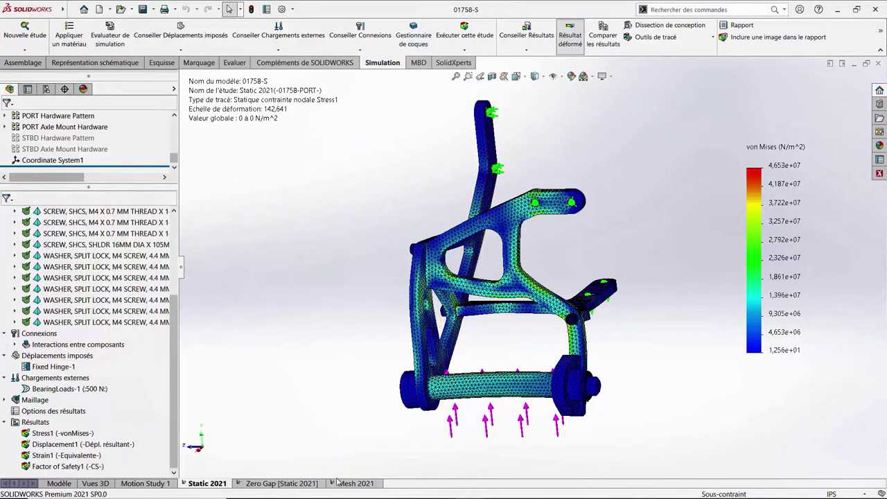
pyautogui.click(343, 485)
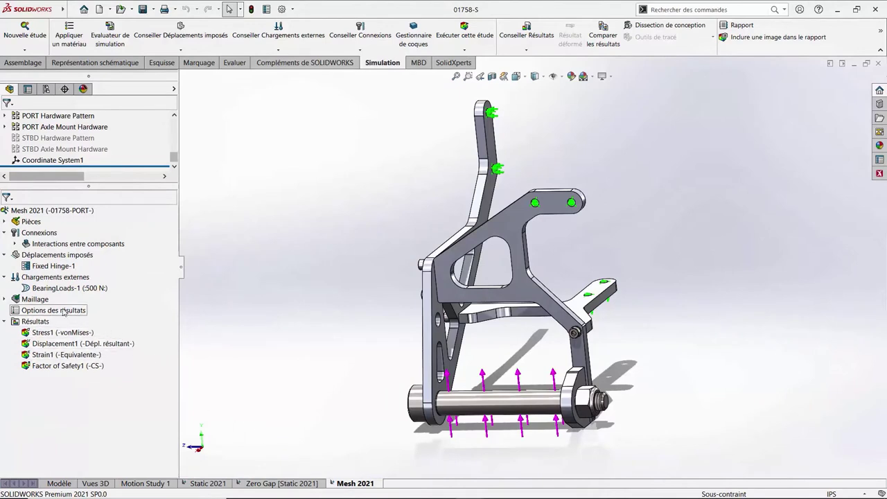
pyautogui.rightClick(46, 299)
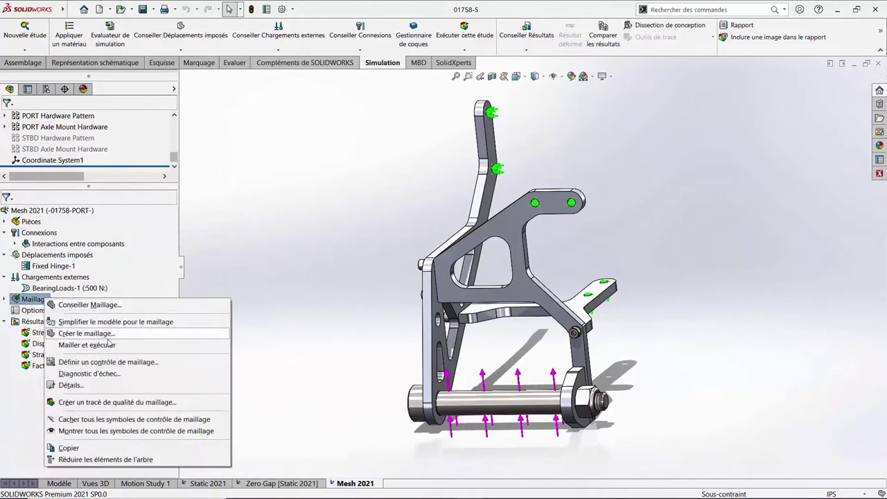
# Step: Show the Mesh 2021 mesh details, enlarge the panel to read all values, then close it
pyautogui.click(167, 388)
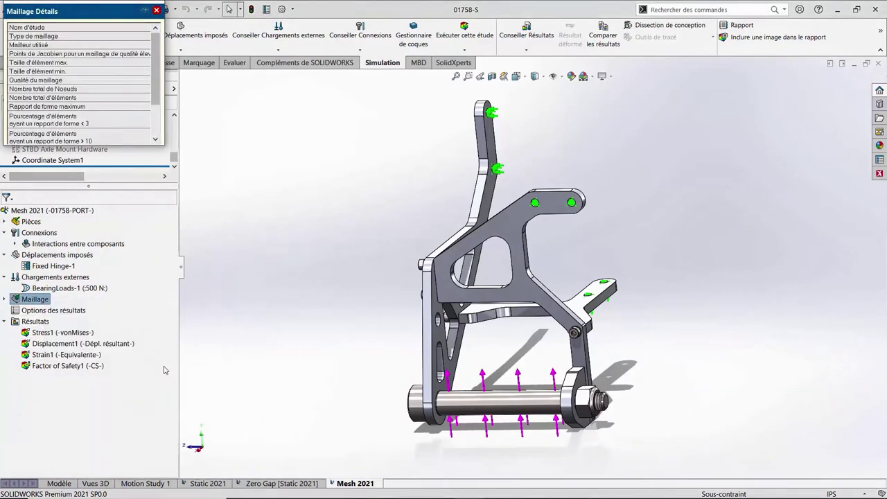
pyautogui.scroll(3, 171, 158)
pyautogui.moveTo(164, 144); pyautogui.dragTo(246, 210)
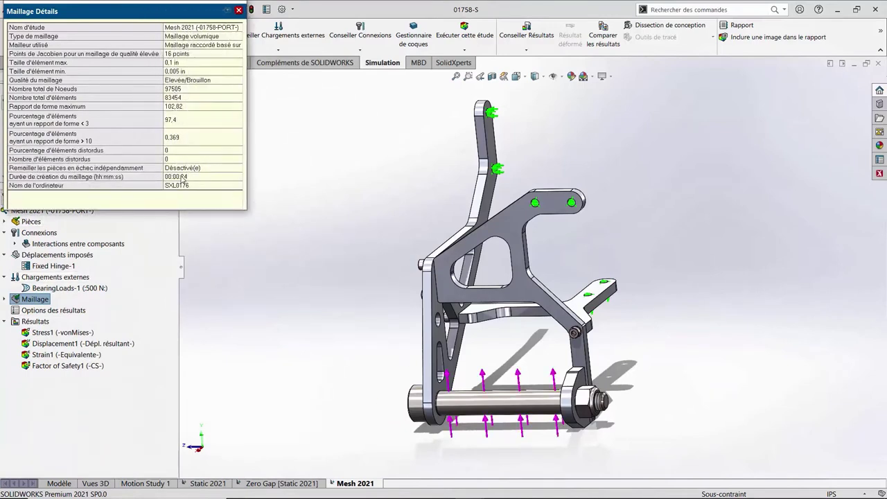
pyautogui.press('Escape')
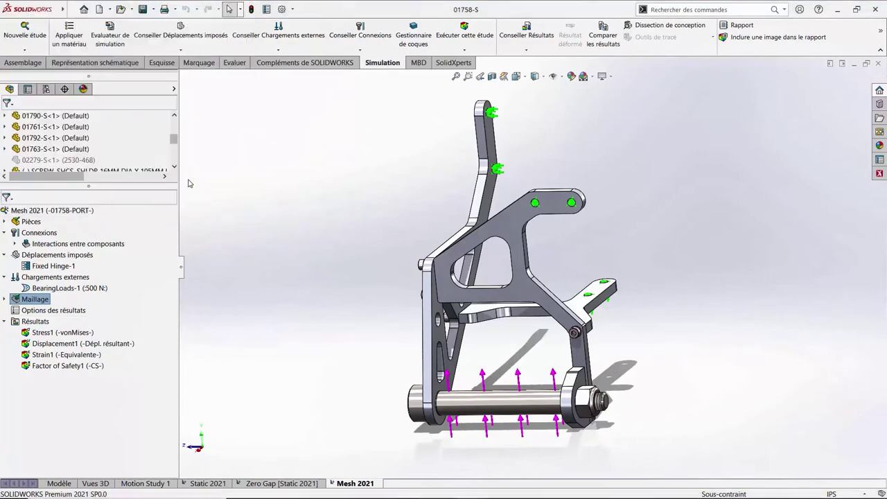
# Step: Choose SOLIDWORKS Simulation Premium in the add-ins ribbon's Simulation dropdown
pyautogui.click(320, 66)
pyautogui.click(266, 54)
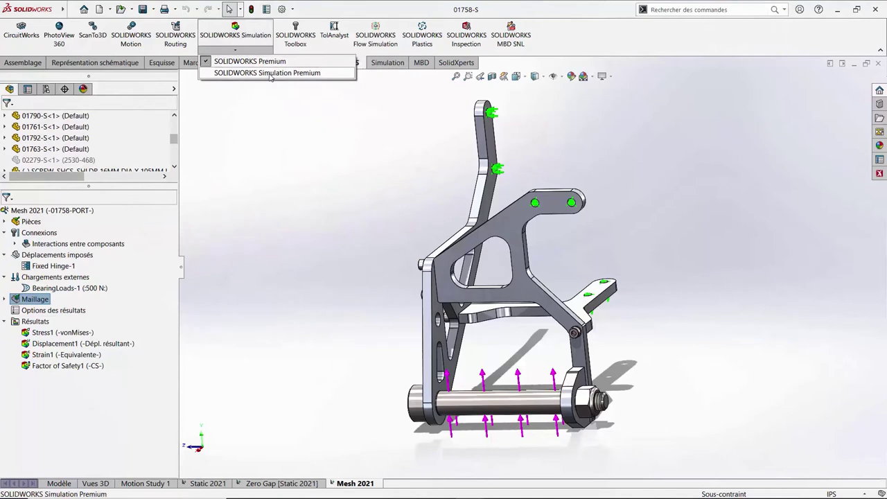
pyautogui.click(270, 74)
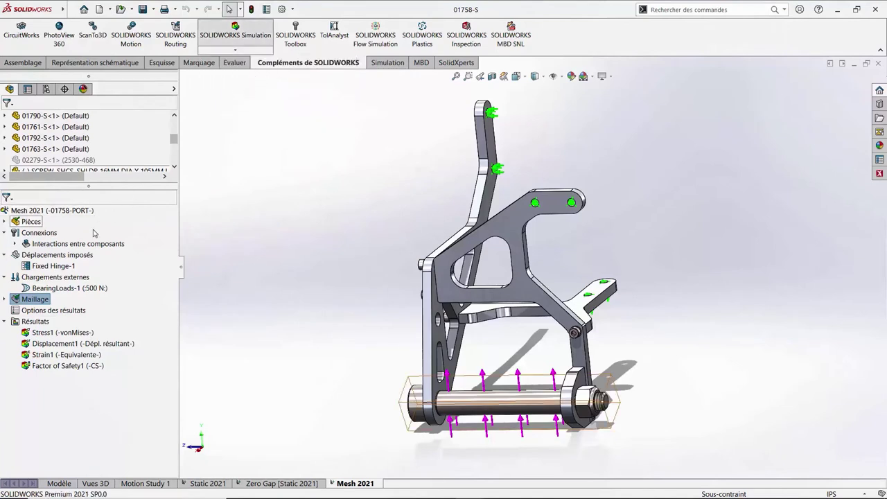
# Step: Recreate the Mesh 2021 mesh with custom mesh parameters, accepting that existing results are cleared
pyautogui.rightClick(33, 299)
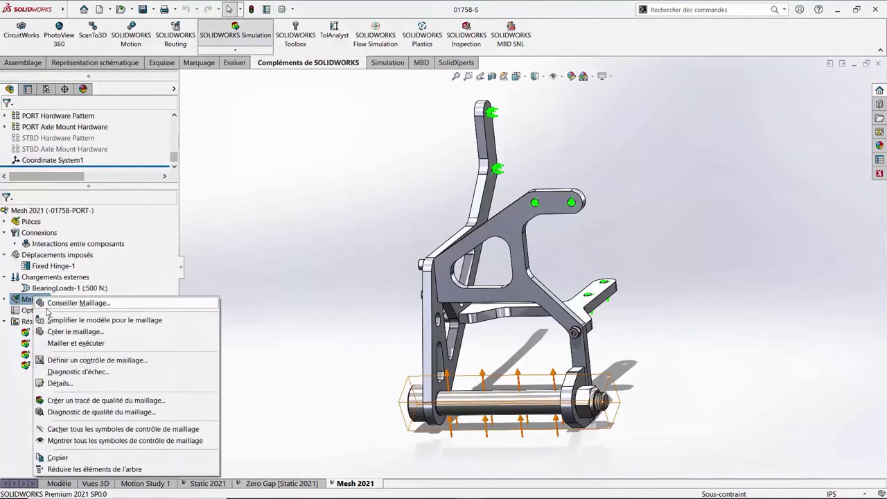
pyautogui.click(63, 334)
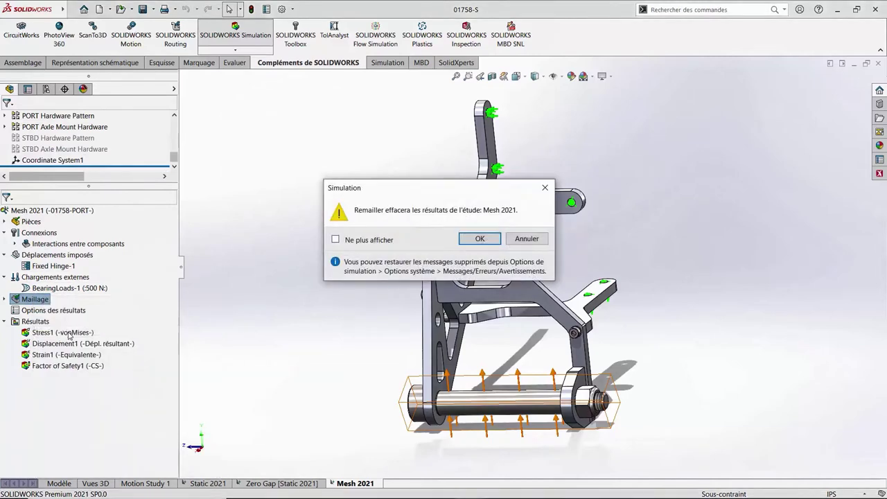
pyautogui.click(464, 242)
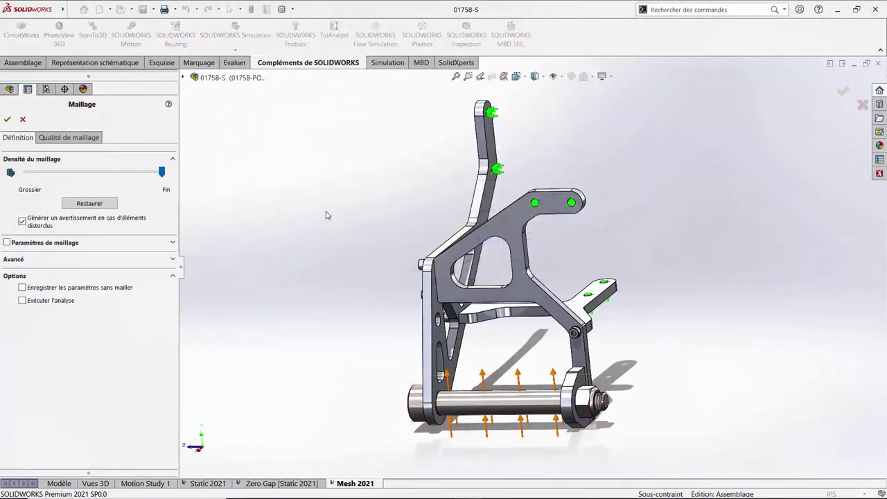
pyautogui.click(7, 243)
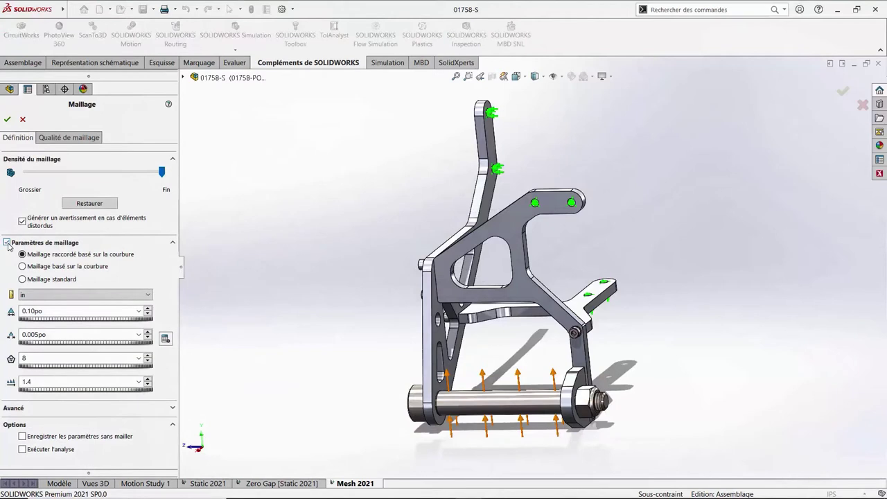
pyautogui.click(8, 120)
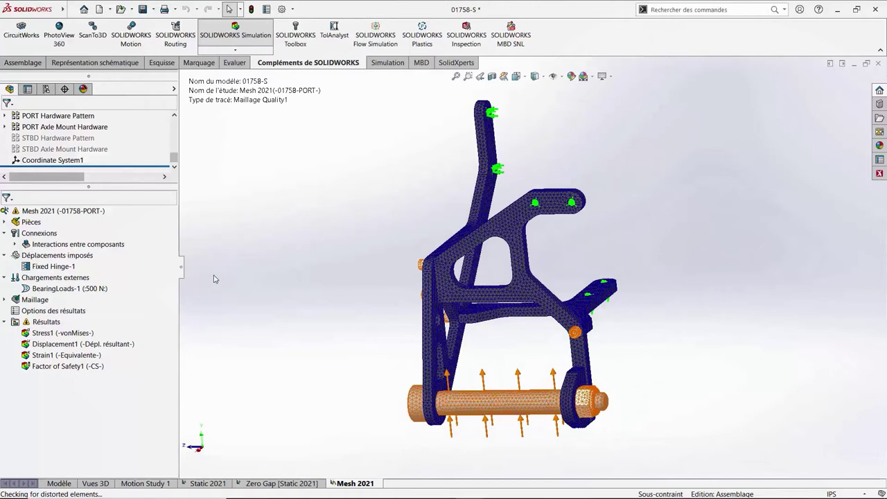
pyautogui.rightClick(42, 301)
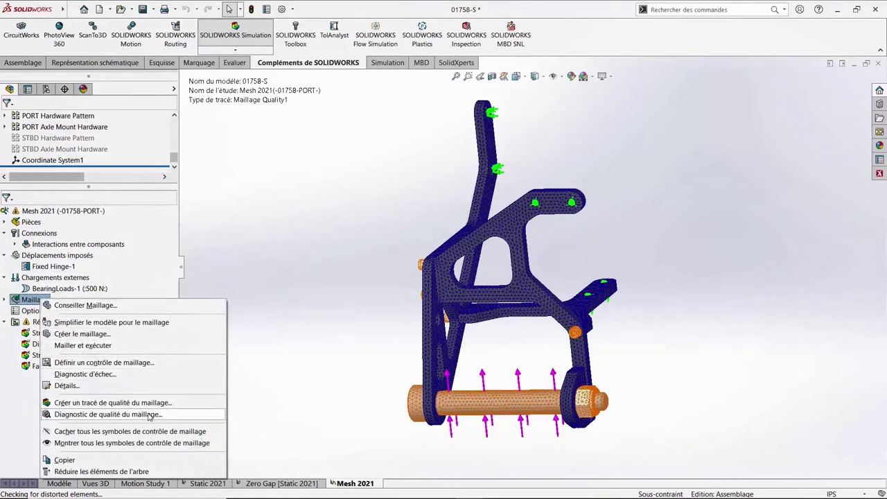
# Step: Run a Jacobian-ratio mesh quality diagnostic evaluated at nodes with a bad-quality threshold of 5
pyautogui.click(172, 419)
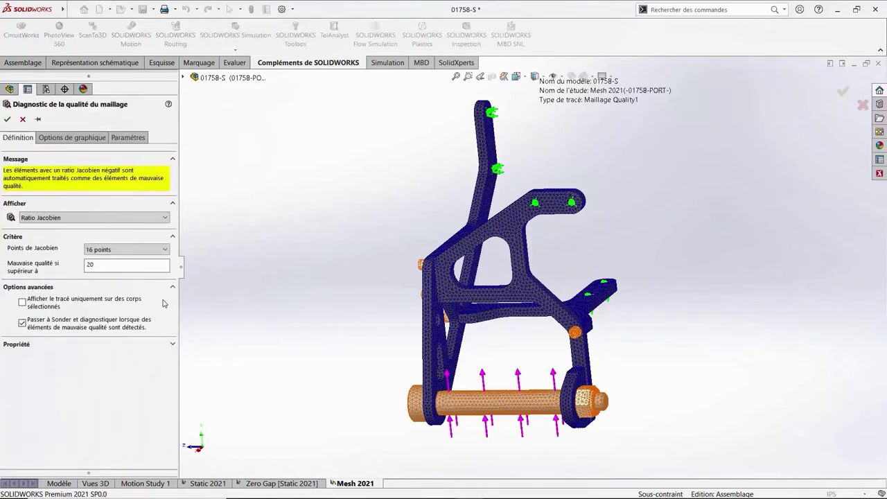
pyautogui.click(164, 249)
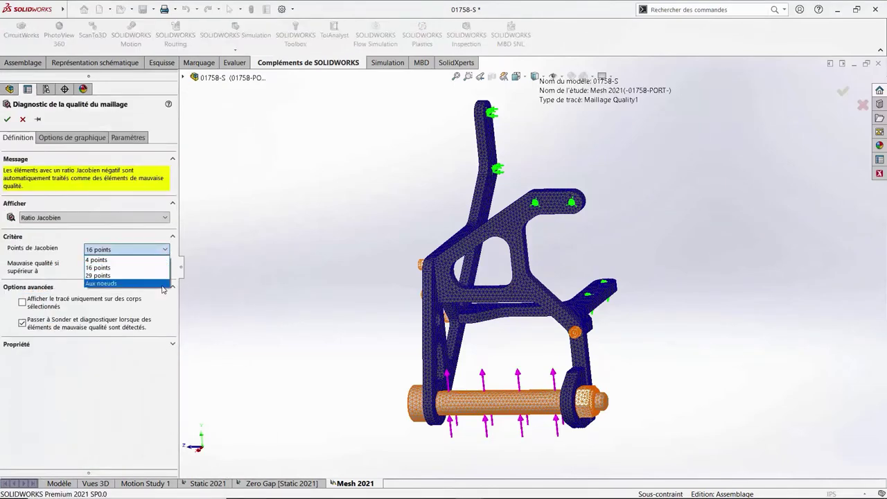
pyautogui.click(164, 284)
pyautogui.doubleClick(122, 266)
pyautogui.write('5')
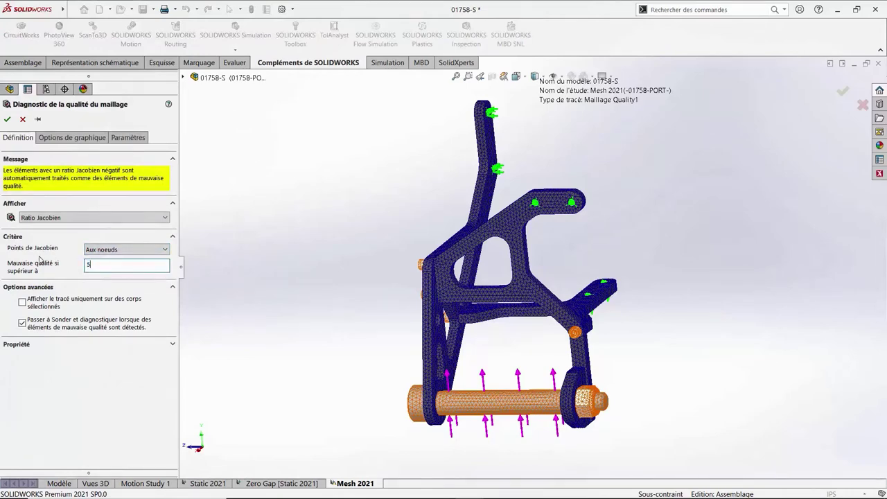
pyautogui.click(8, 120)
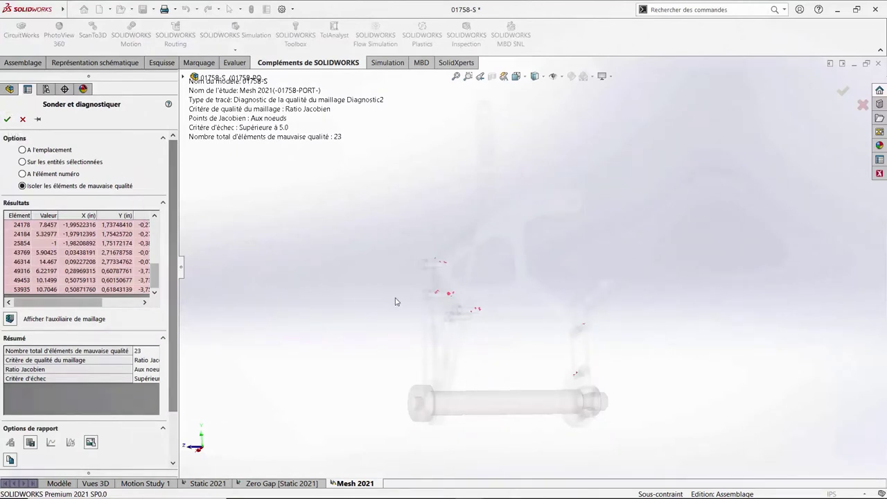
# Step: Review the 23 poor-quality elements and mesh improvement advice, then close the diagnostic keeping the plot
pyautogui.scroll(-3, 471, 308)
pyautogui.scroll(-3, 475, 313)
pyautogui.scroll(-2, 489, 320)
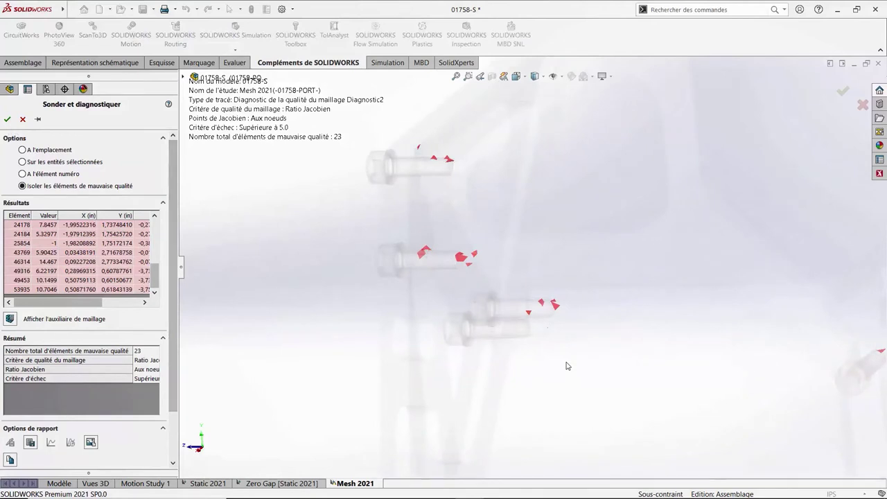
pyautogui.scroll(-1, 566, 366)
pyautogui.scroll(-2, 566, 366)
pyautogui.scroll(-1, 565, 366)
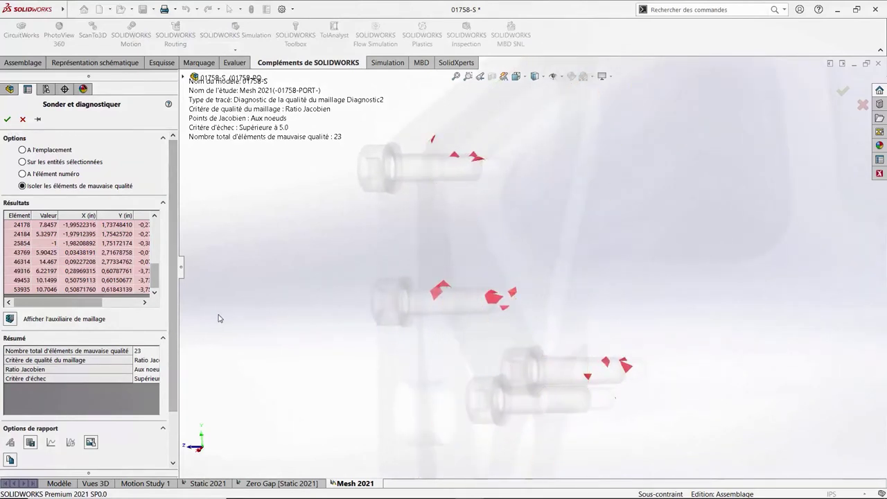
pyautogui.click(10, 320)
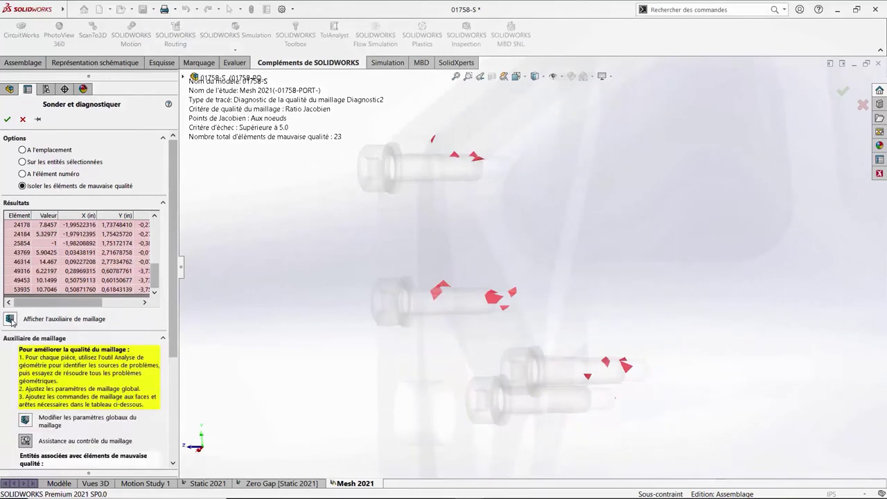
pyautogui.scroll(-1, 107, 348)
pyautogui.scroll(-3, 113, 347)
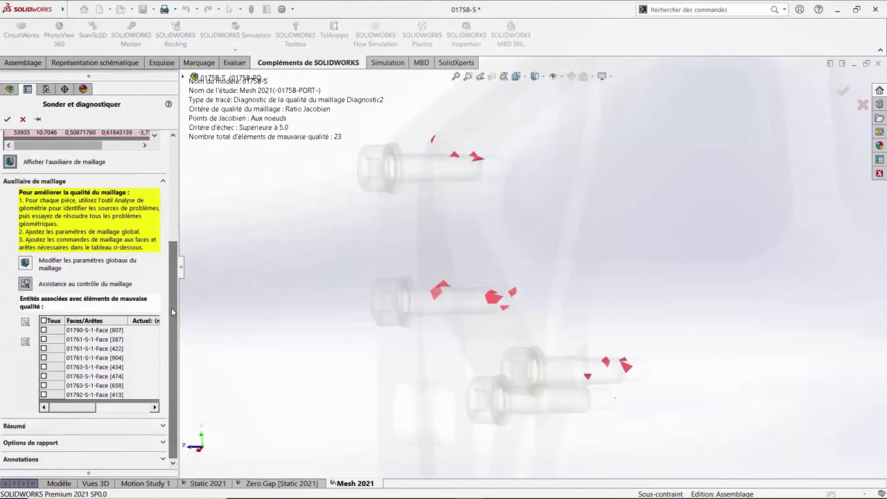
pyautogui.press('Escape')
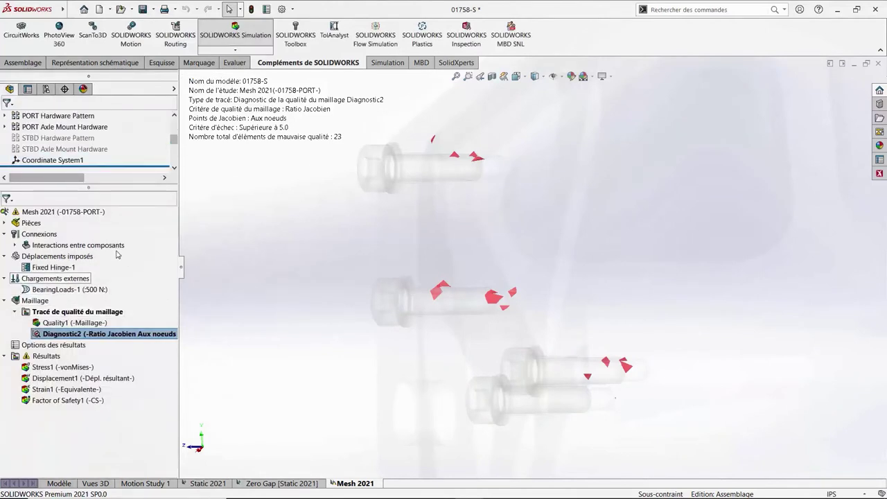
pyautogui.rightClick(85, 213)
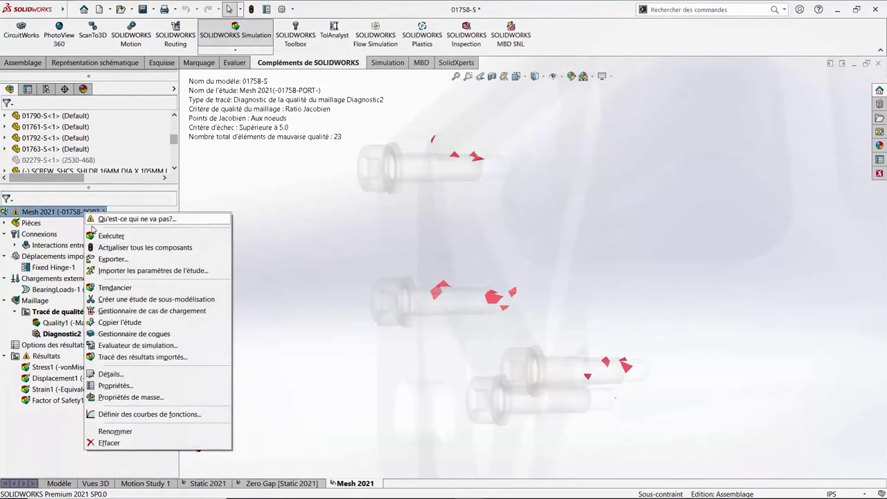
pyautogui.click(209, 385)
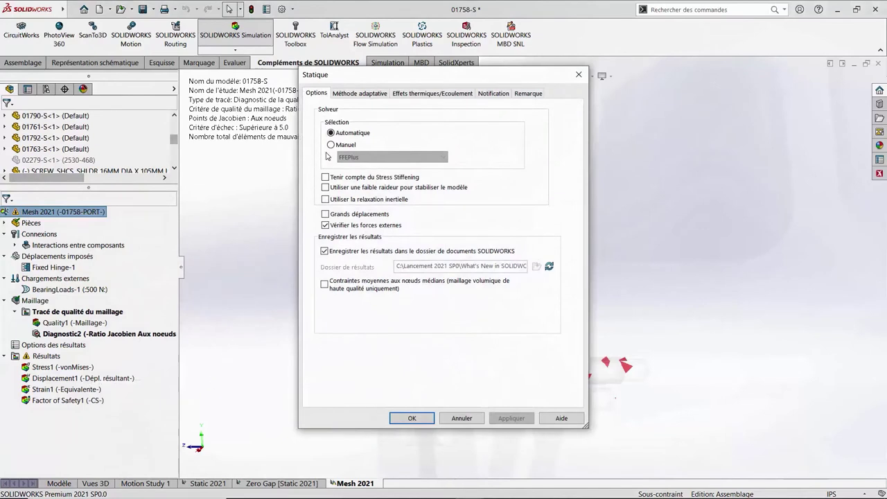
pyautogui.click(332, 145)
pyautogui.click(435, 162)
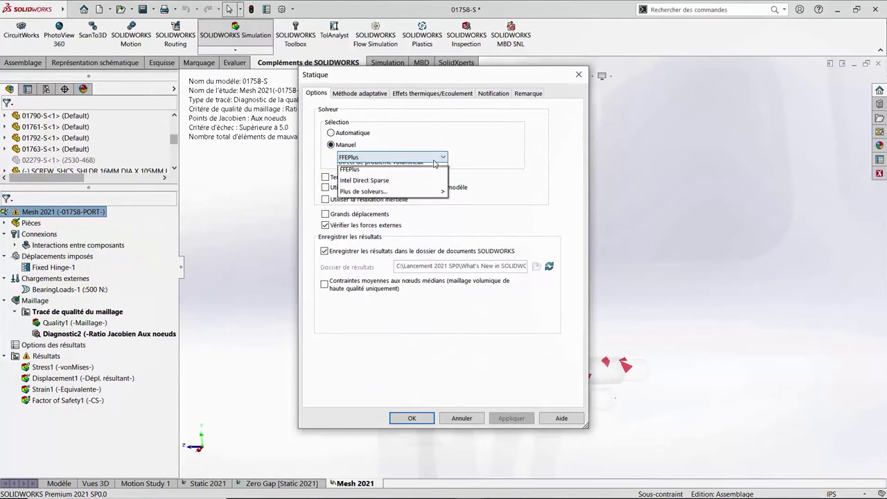
pyautogui.moveTo(388, 192)
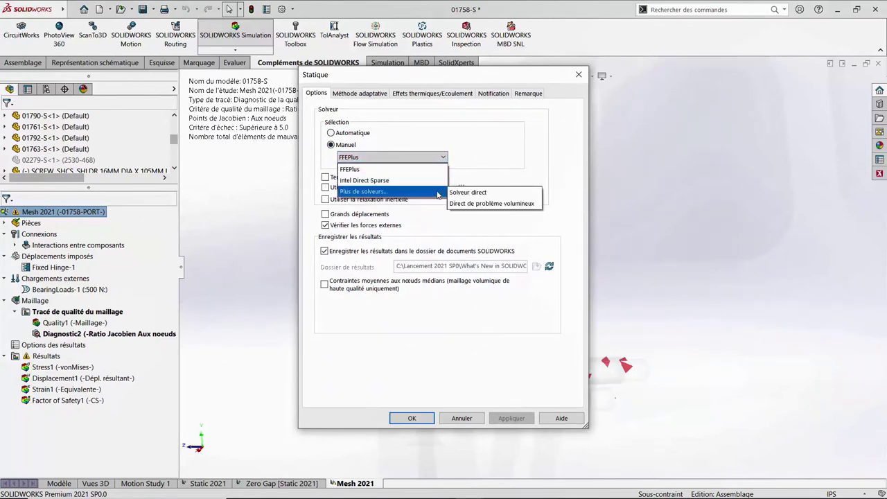
pyautogui.click(403, 156)
pyautogui.click(331, 133)
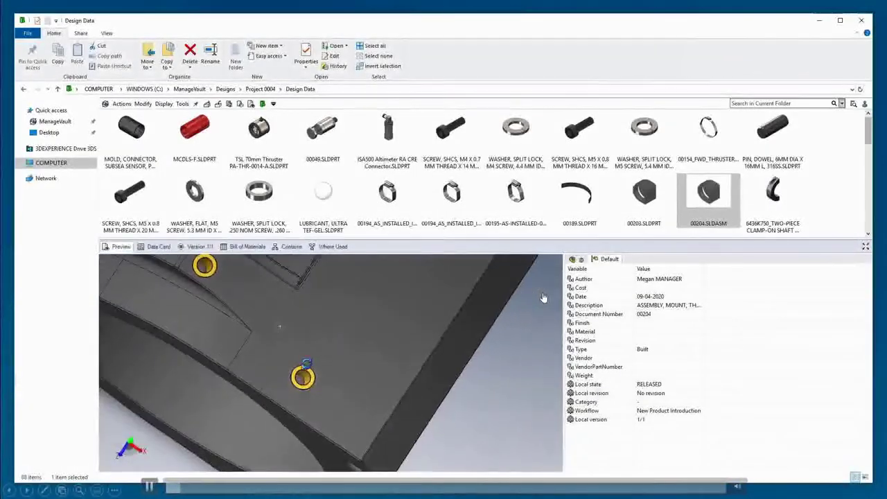
# Step: Check the 00204.SLDASM preview and data card, then browse files as extra-large thumbnails and back to details
pyautogui.moveTo(290, 338); pyautogui.dragTo(285, 333)
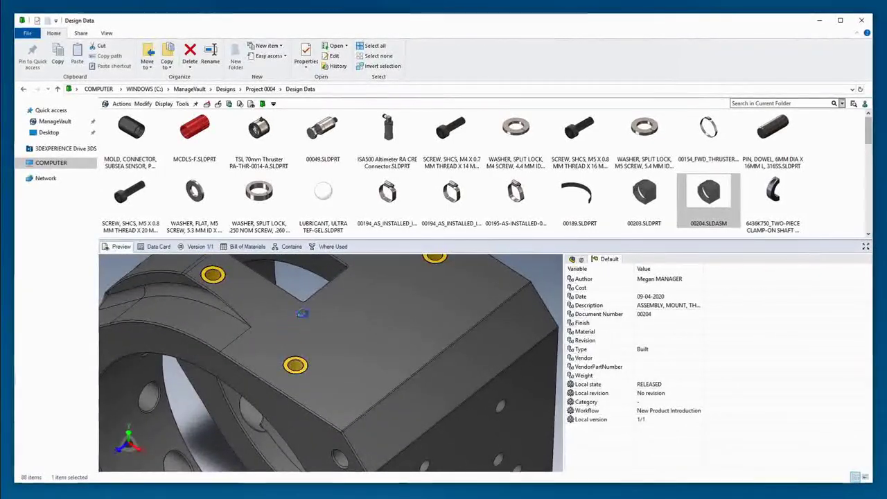
pyautogui.click(305, 52)
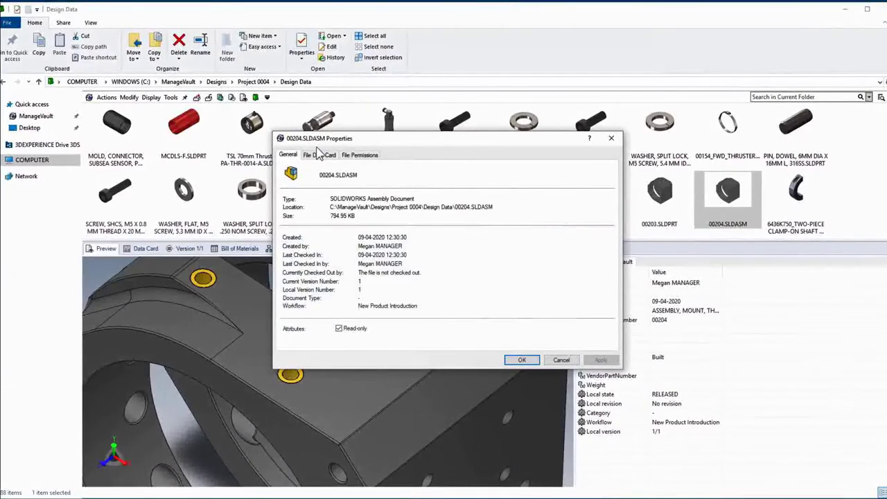
pyautogui.click(319, 155)
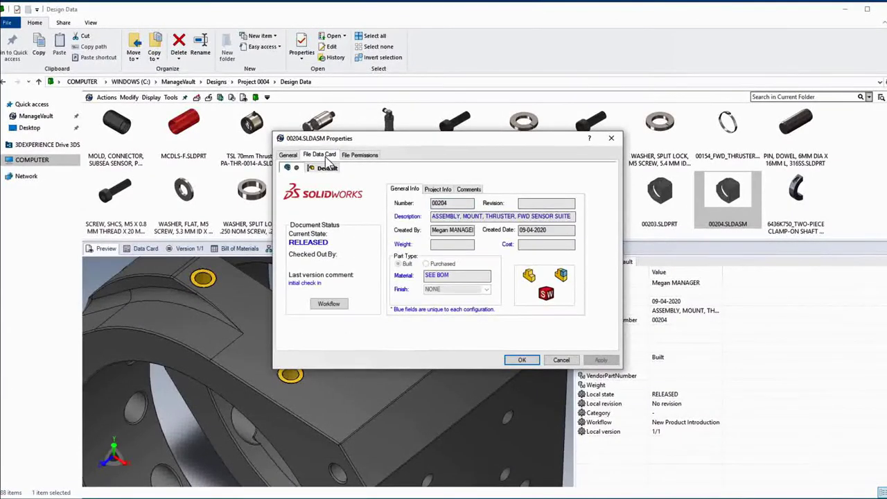
pyautogui.click(110, 38)
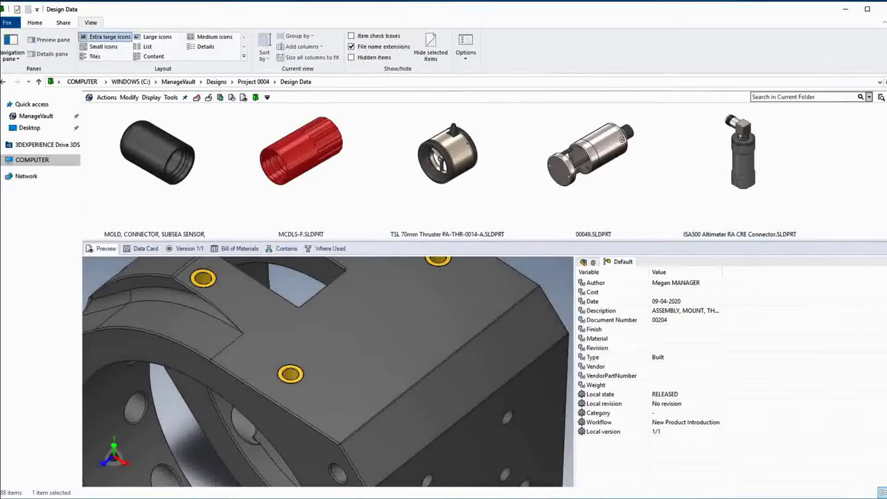
pyautogui.scroll(-5, 443, 169)
pyautogui.scroll(-5, 443, 170)
pyautogui.scroll(-5, 443, 170)
pyautogui.scroll(-5, 444, 169)
pyautogui.scroll(-3, 444, 170)
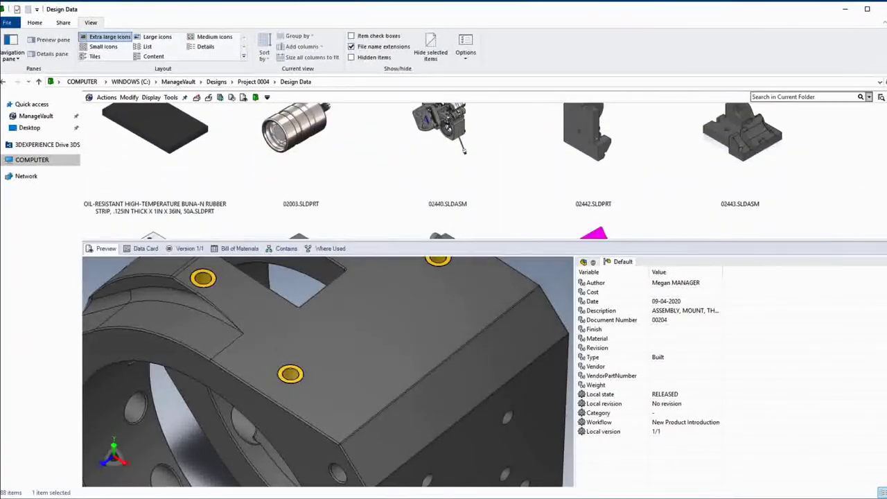
pyautogui.click(208, 49)
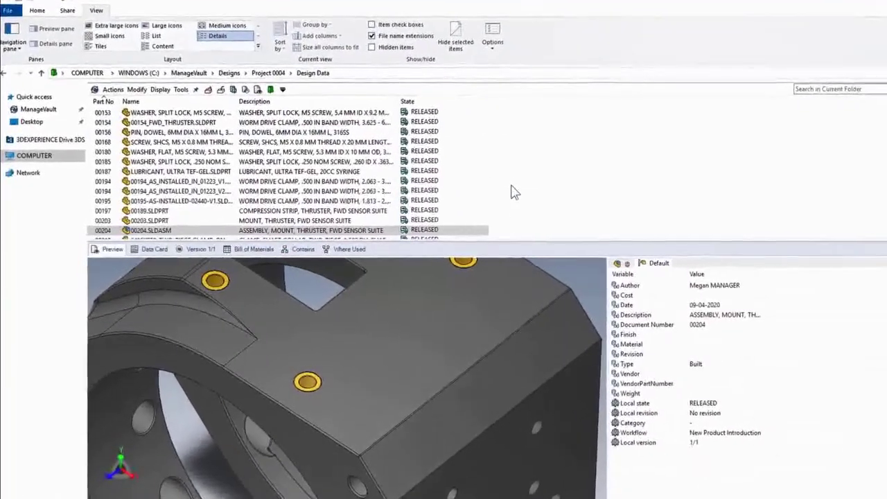
# Step: Preview part 02445 and sort the file list by state
pyautogui.scroll(-5, 502, 192)
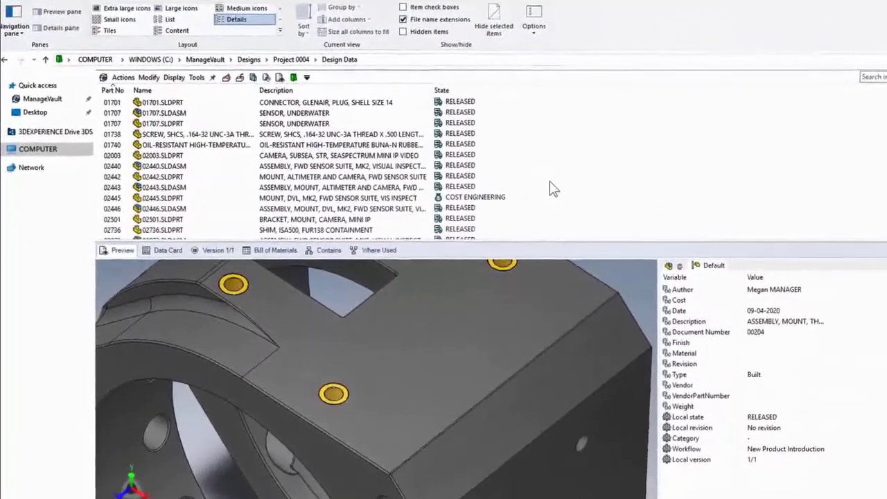
pyautogui.click(488, 199)
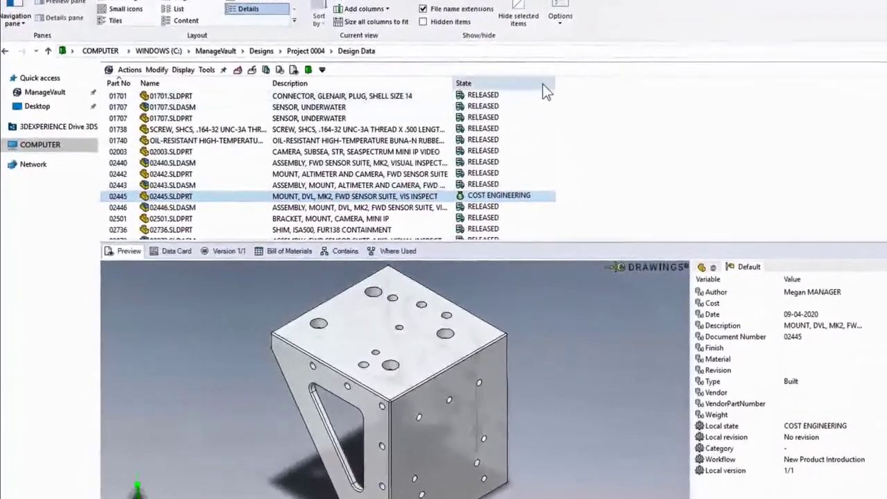
pyautogui.click(544, 84)
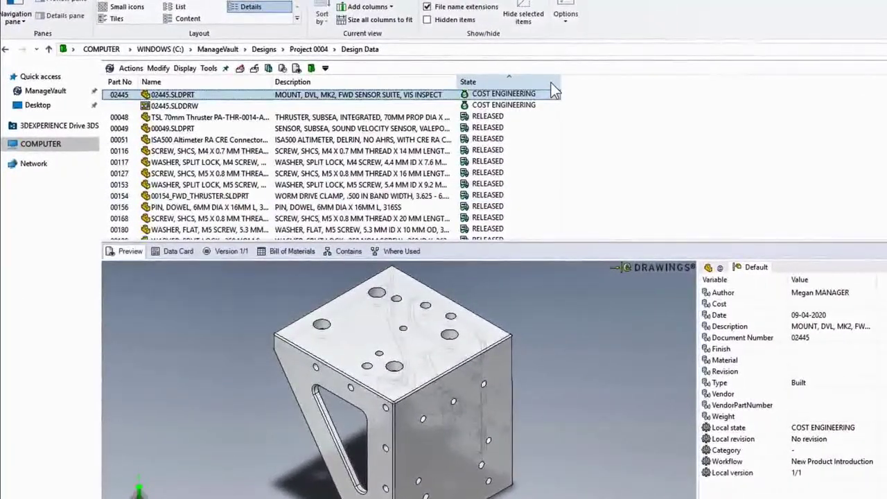
# Step: Cycle the file list through the INTERMEDIATE and ADVANCED column sets, ending on BEGINNER
pyautogui.rightClick(553, 90)
pyautogui.moveTo(589, 107)
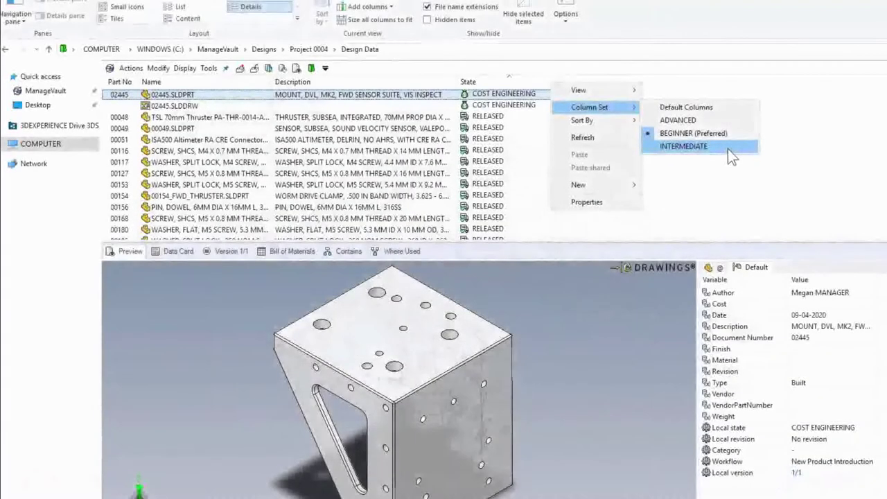
pyautogui.click(727, 148)
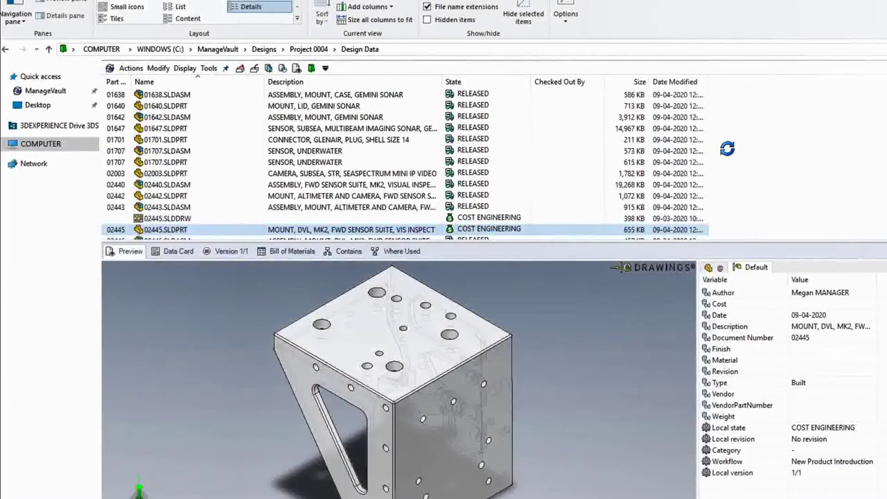
pyautogui.rightClick(597, 84)
pyautogui.moveTo(635, 108)
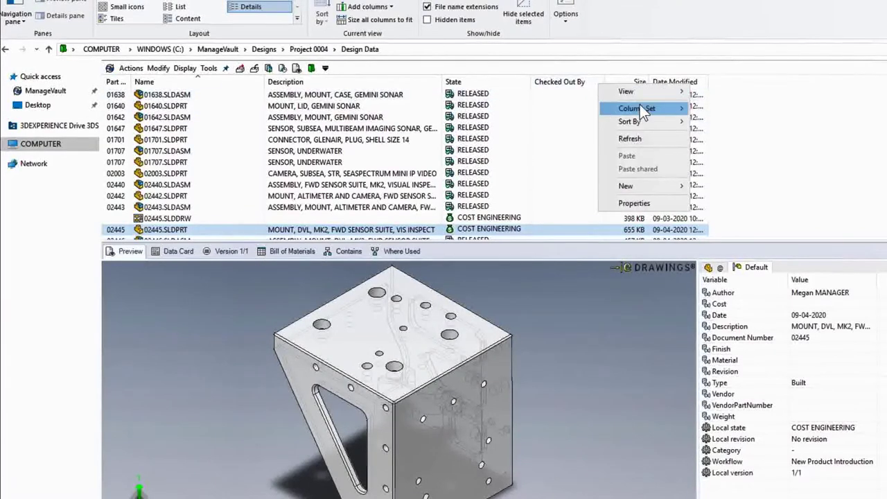
pyautogui.click(800, 123)
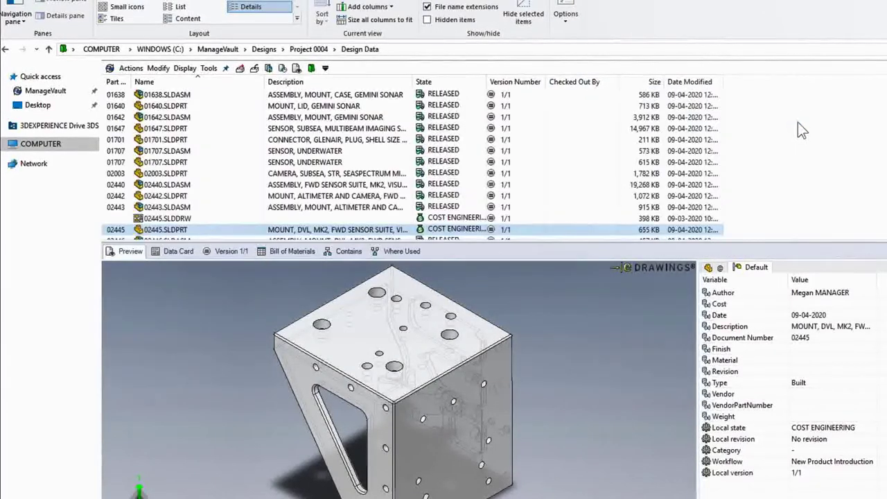
pyautogui.rightClick(607, 78)
pyautogui.moveTo(645, 101)
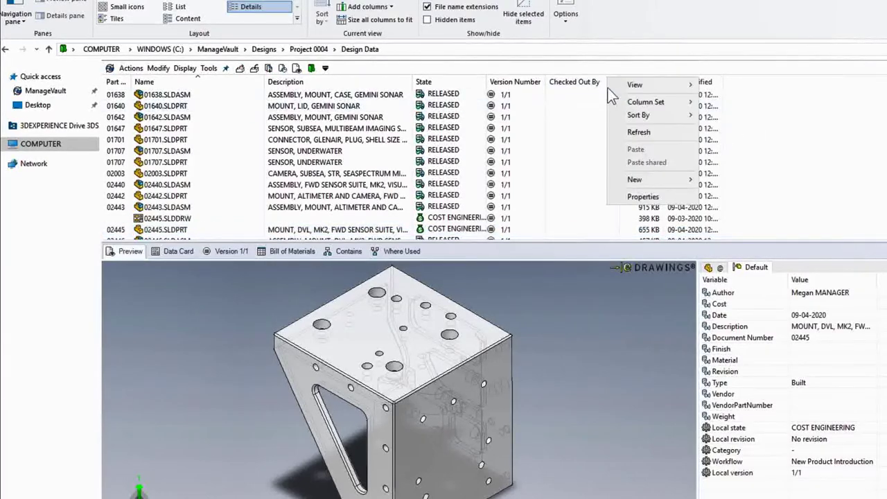
pyautogui.click(783, 128)
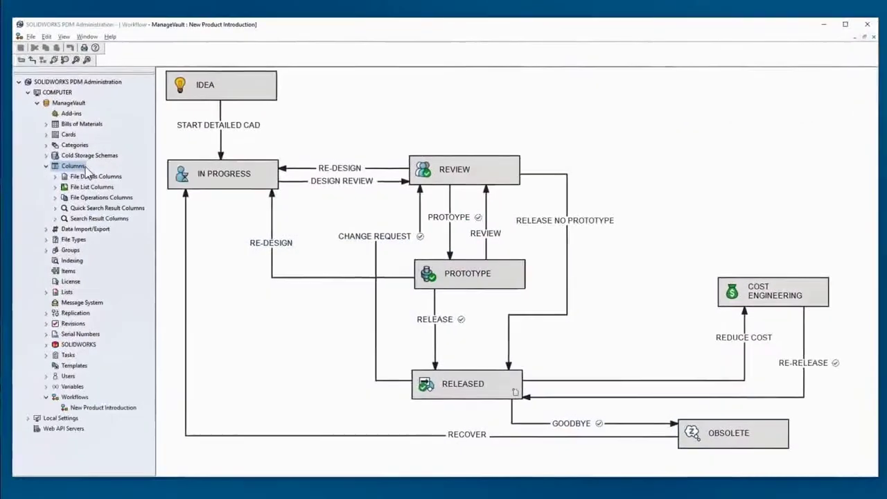
pyautogui.doubleClick(80, 166)
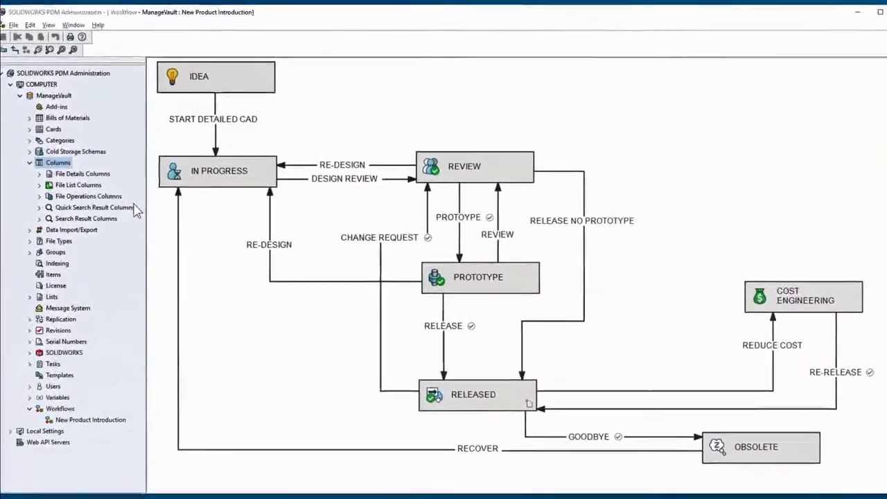
# Step: Add a centred 'Part No' column using the Document Number variable to QUICK SEARCH COLUMNS
pyautogui.doubleClick(97, 217)
pyautogui.doubleClick(121, 220)
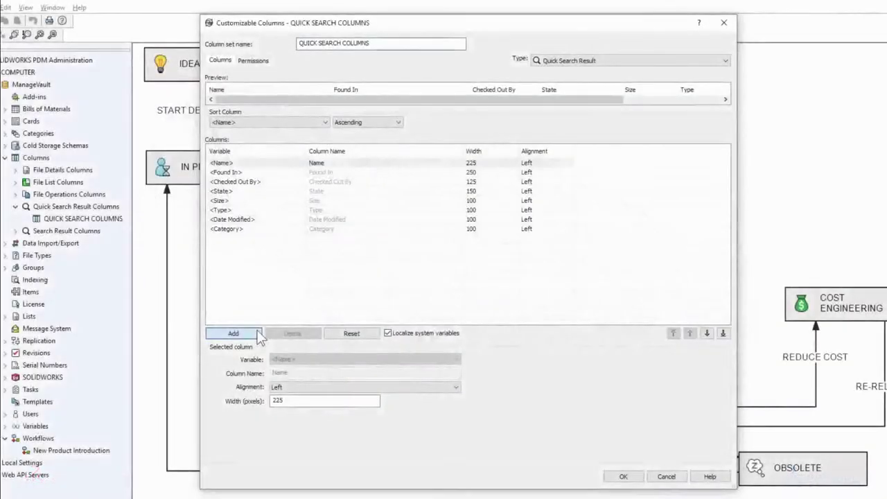
pyautogui.click(258, 334)
pyautogui.click(353, 359)
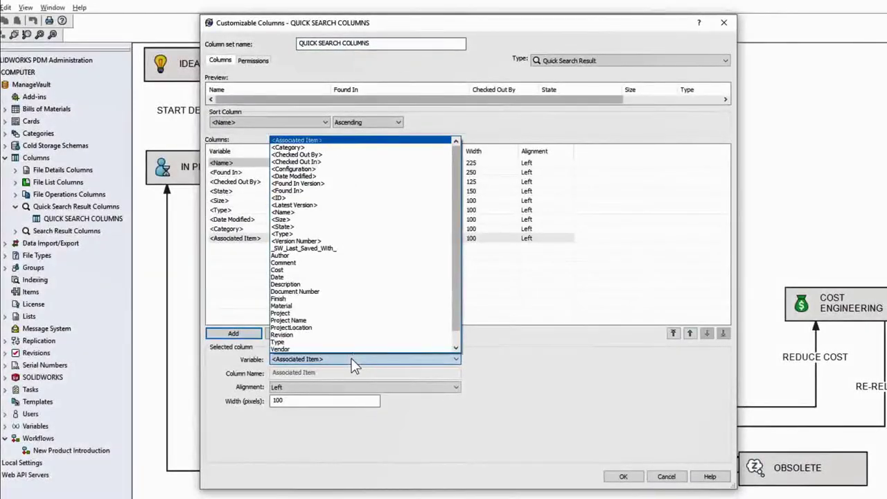
pyautogui.click(295, 291)
pyautogui.write('Part No')
pyautogui.click(298, 386)
pyautogui.click(302, 402)
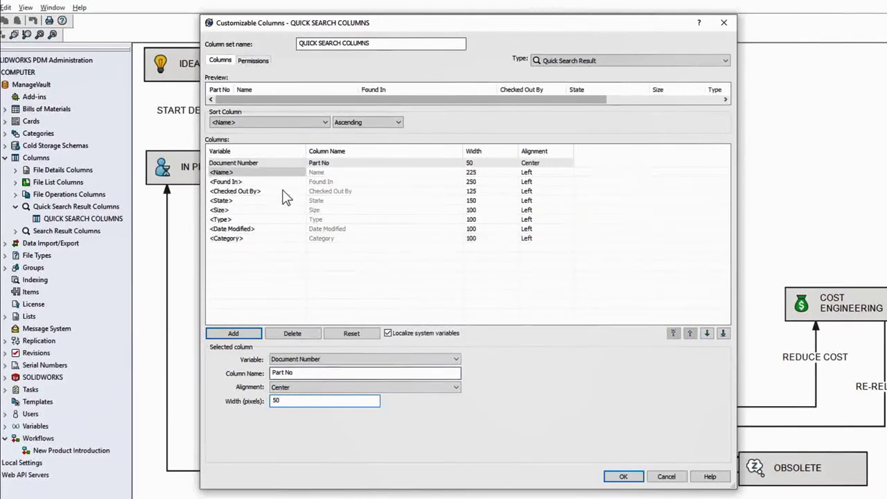
# Step: Review the column set permissions, the BEGINNER set's Description column and the Engineering group's permissions
pyautogui.click(254, 61)
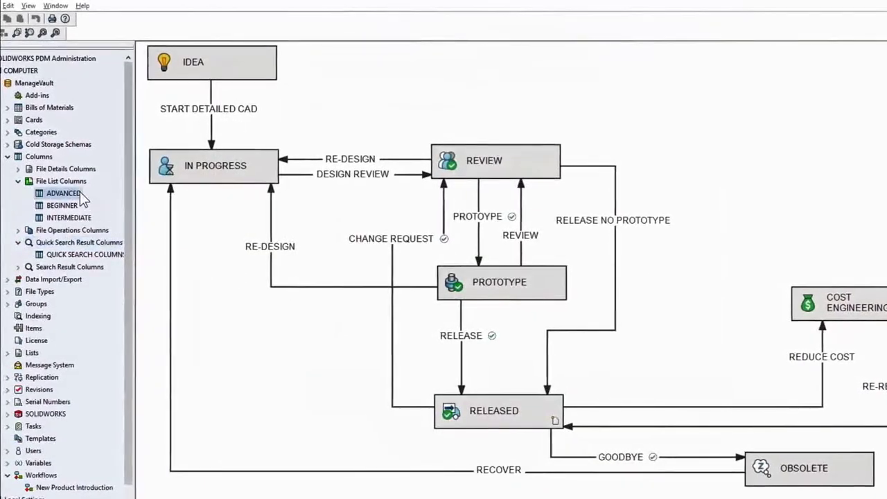
pyautogui.doubleClick(64, 205)
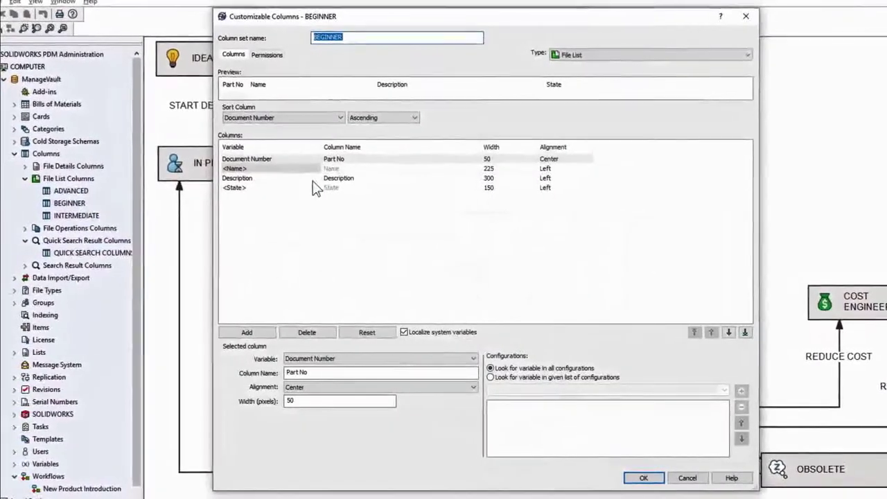
pyautogui.click(336, 177)
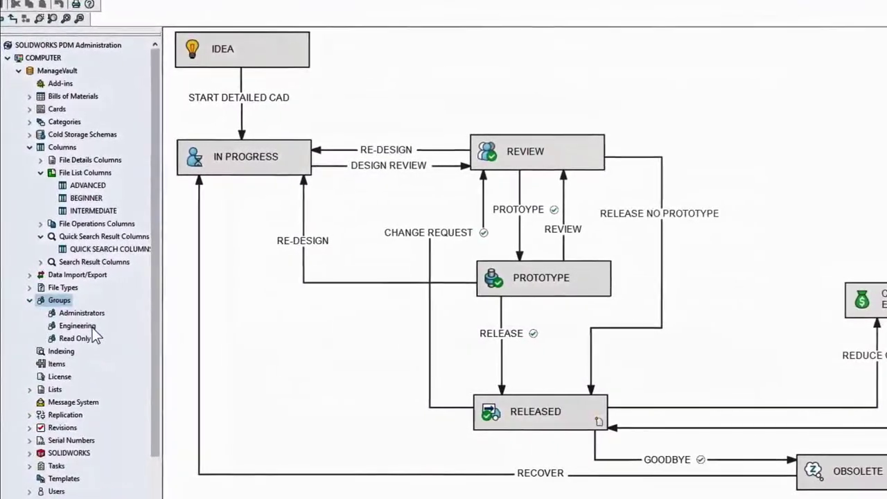
pyautogui.doubleClick(82, 326)
pyautogui.click(392, 199)
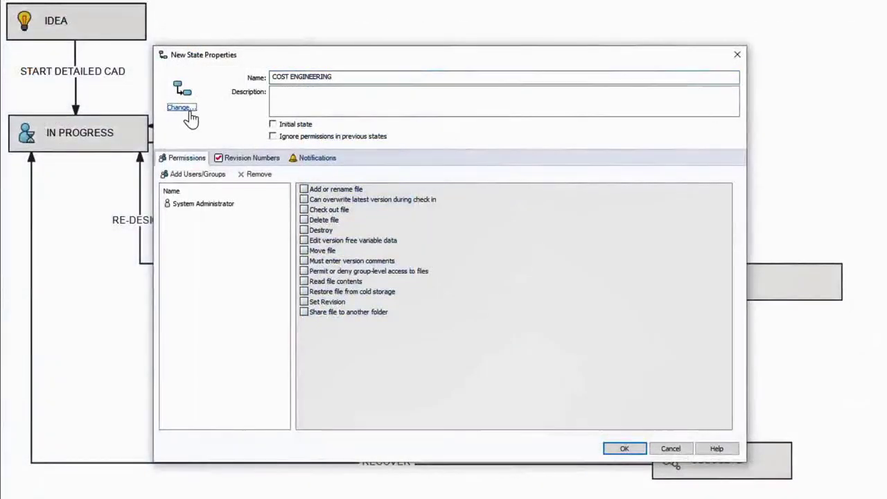
# Step: Change the COST ENGINEERING state's icon to the money bag and OK the RE-RELEASE transition properties
pyautogui.click(197, 113)
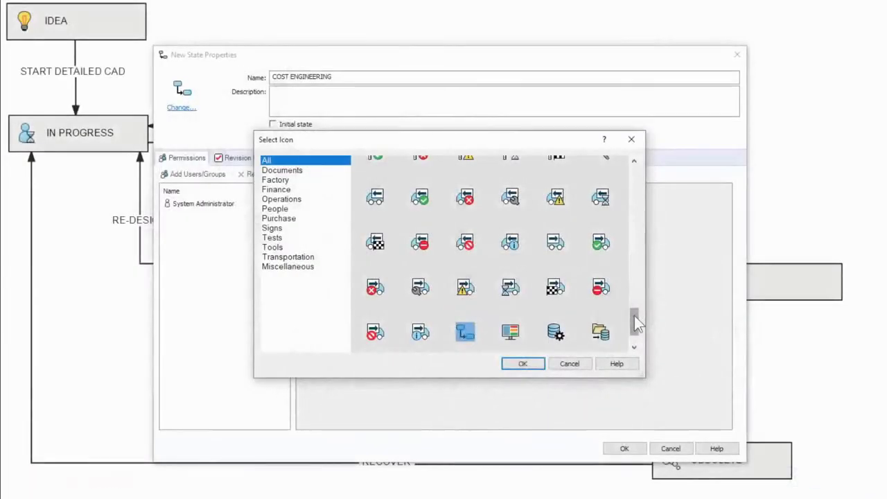
pyautogui.moveTo(638, 322); pyautogui.dragTo(640, 201)
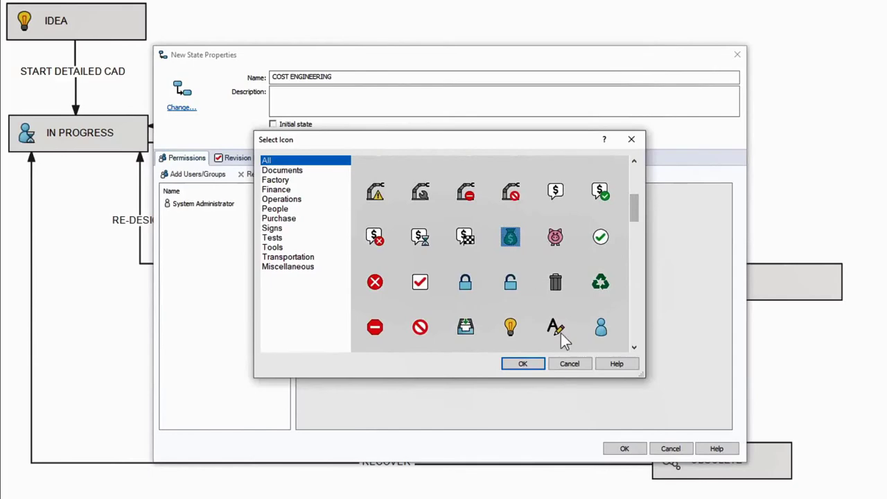
pyautogui.click(532, 365)
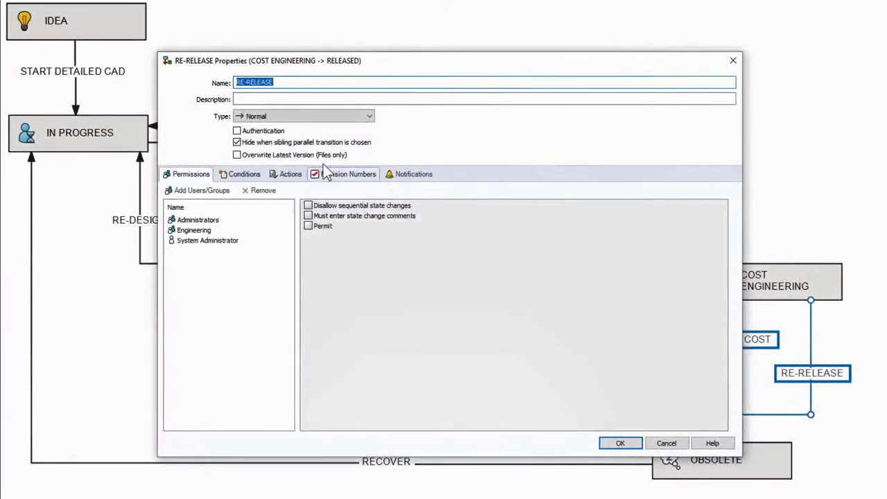
pyautogui.click(622, 443)
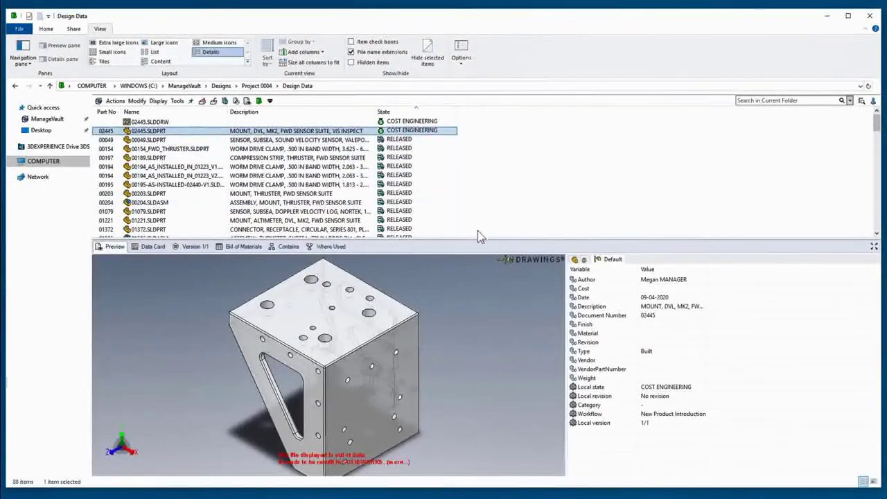
# Step: Enlarge and rotate the 02445 part preview, then list its Where Used parents 02446, 02440 and 02872
pyautogui.moveTo(468, 240); pyautogui.dragTo(468, 141)
pyautogui.moveTo(284, 365)
pyautogui.mouseDown()
pyautogui.moveTo(293, 356)
pyautogui.moveTo(394, 347)
pyautogui.moveTo(317, 360)
pyautogui.moveTo(267, 354)
pyautogui.mouseUp()
pyautogui.click(310, 153)
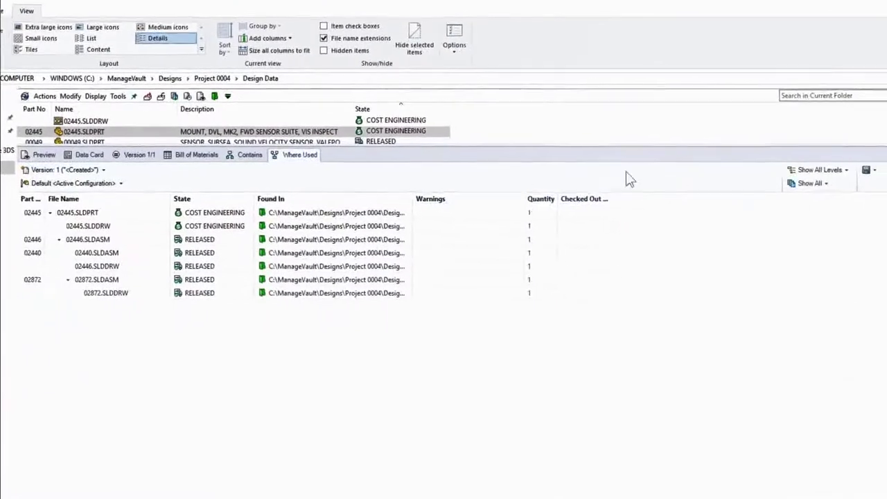
pyautogui.click(864, 156)
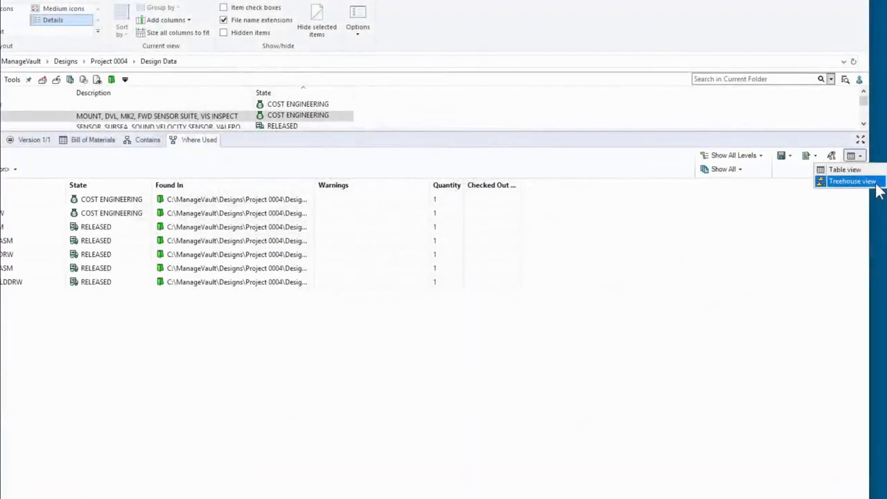
# Step: Switch the where-used results to Treehouse view and zoom into the 02872 assembly and drawing cards
pyautogui.click(875, 185)
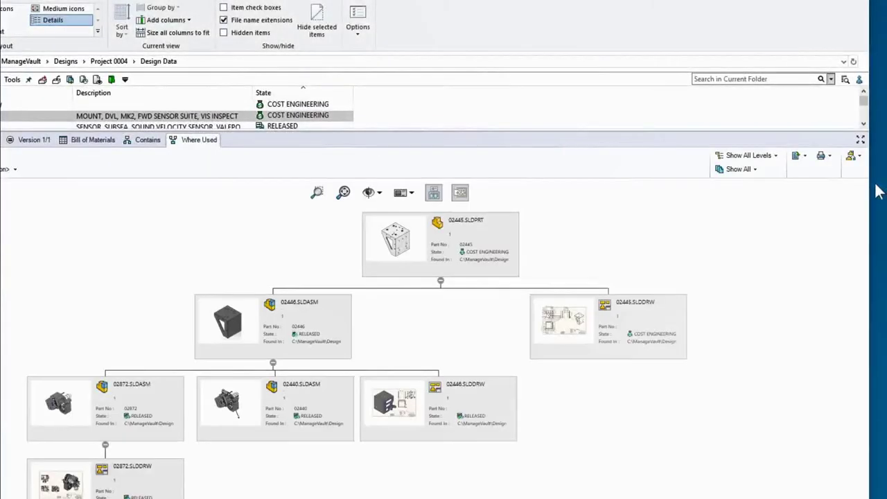
pyautogui.click(389, 177)
pyautogui.moveTo(187, 296); pyautogui.dragTo(520, 478)
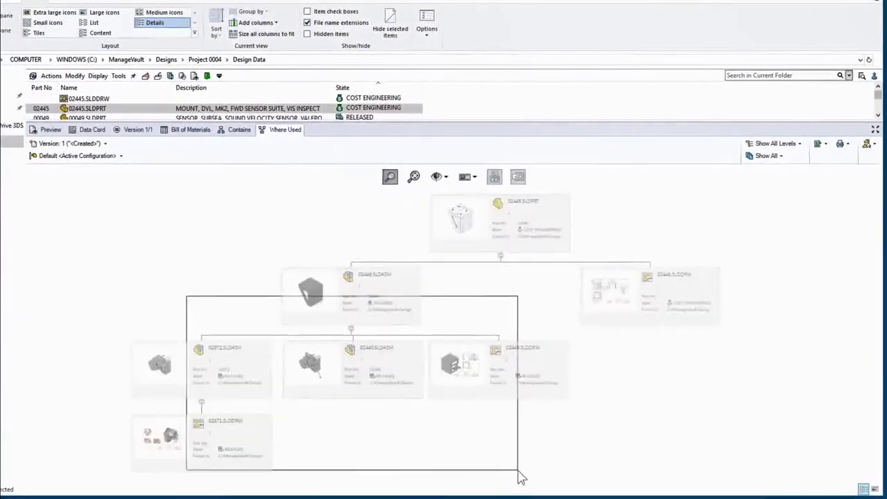
pyautogui.scroll(-3, 500, 437)
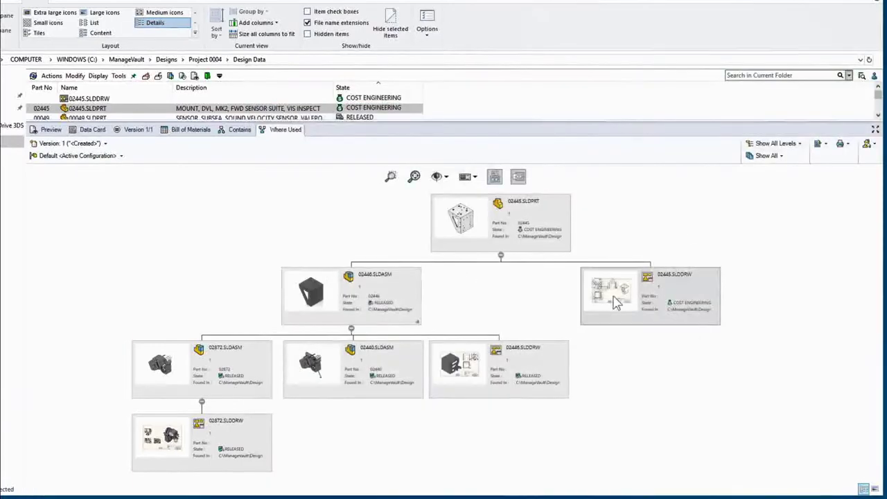
pyautogui.rightClick(253, 431)
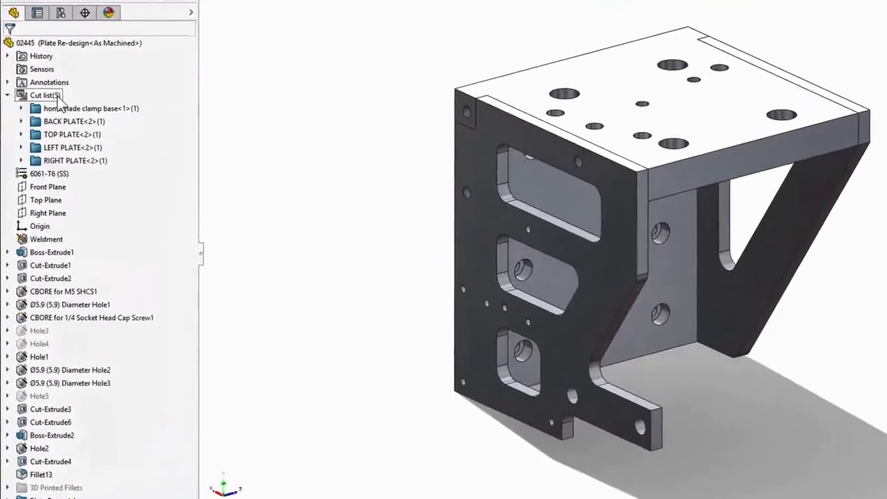
# Step: Exclude the homemade clamp base body from the cut list
pyautogui.click(59, 100)
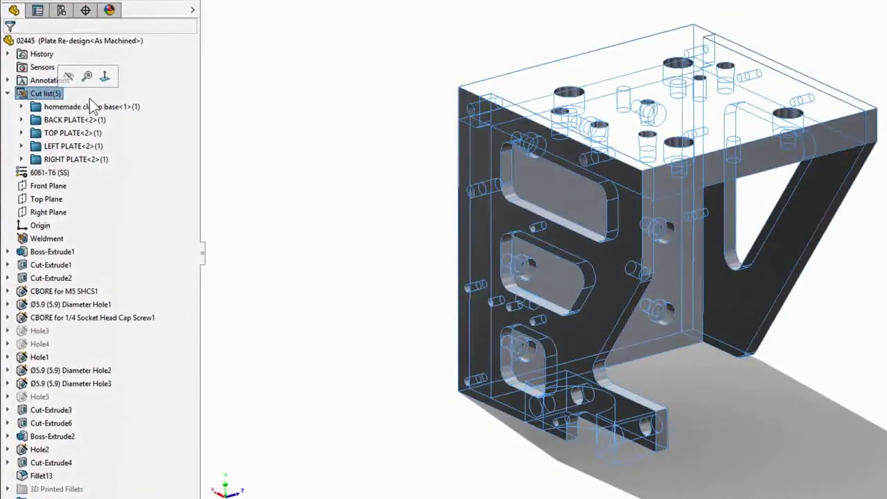
pyautogui.click(126, 113)
pyautogui.rightClick(127, 112)
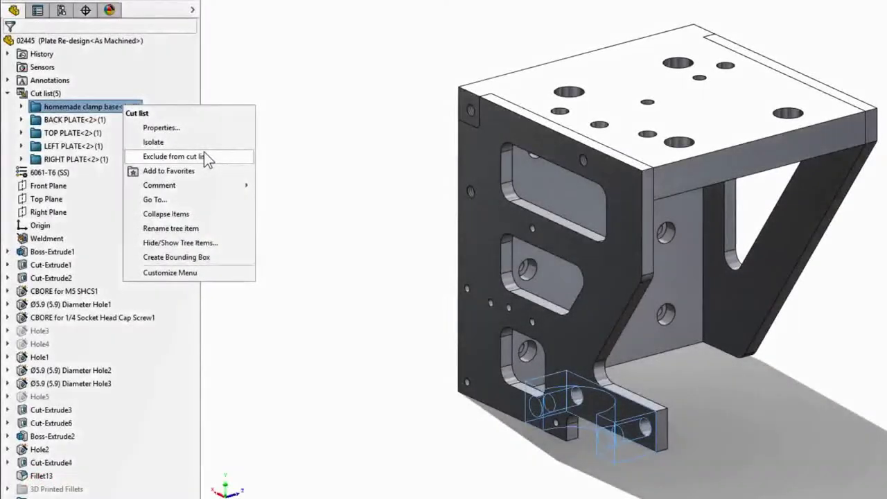
pyautogui.click(204, 154)
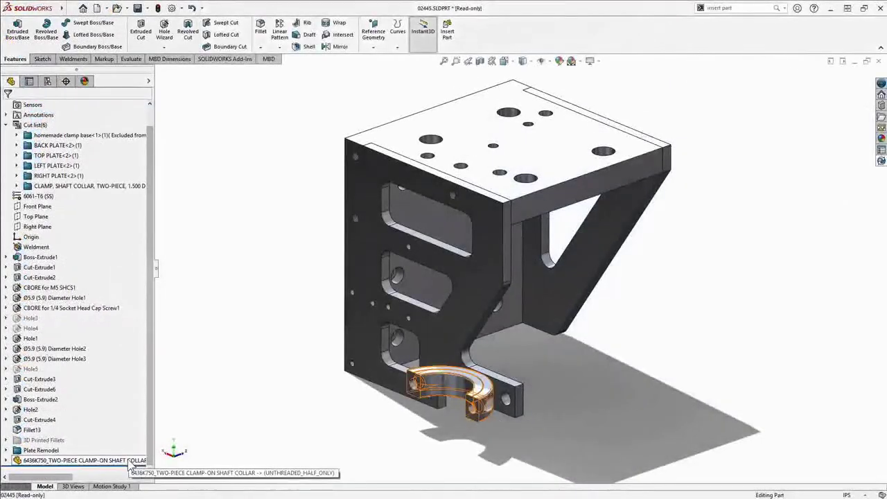
# Step: Check the shaft collar's external references
pyautogui.click(128, 461)
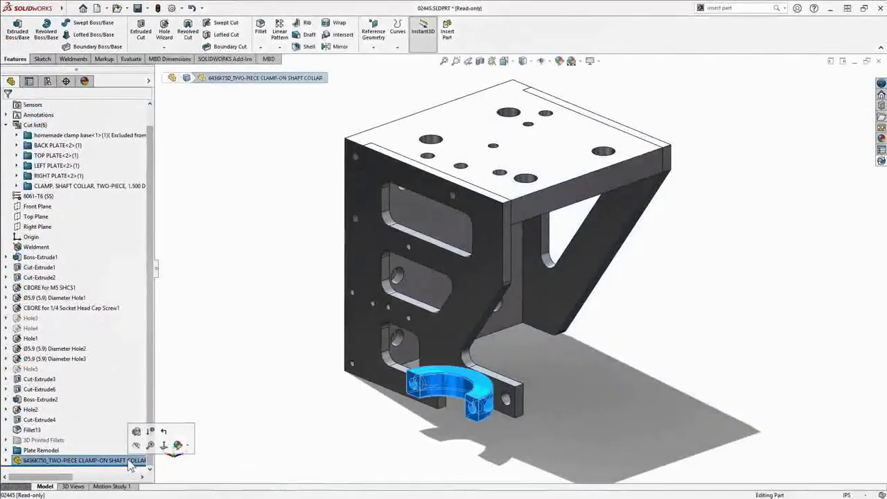
pyautogui.rightClick(128, 460)
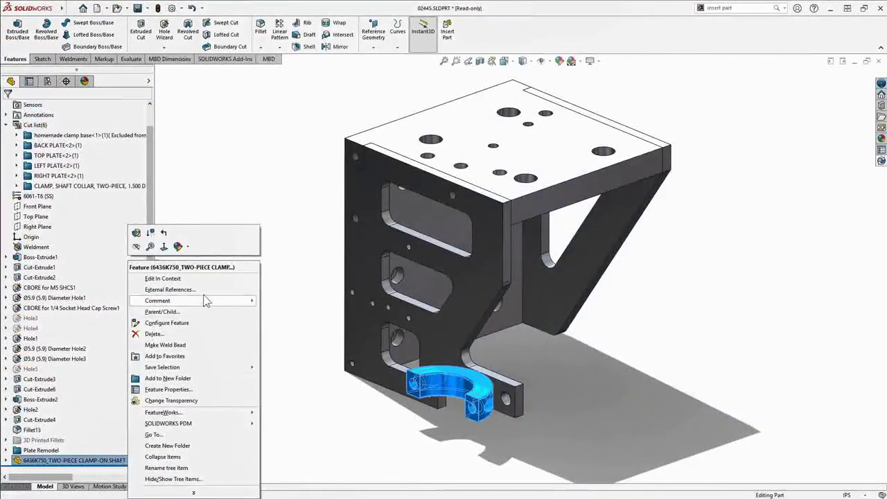
pyautogui.click(194, 289)
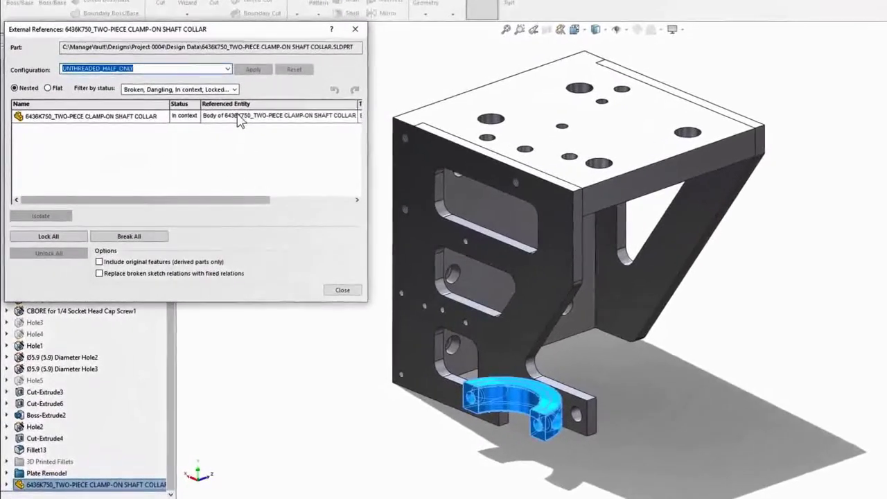
pyautogui.click(237, 118)
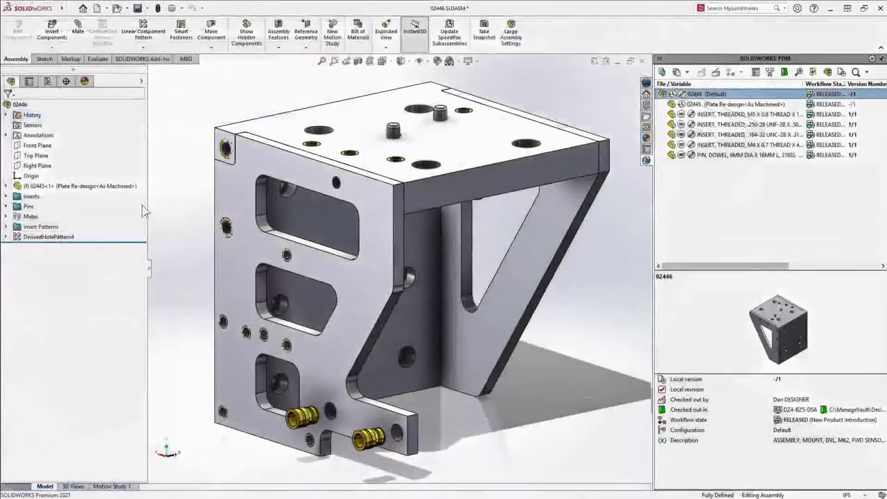
# Step: Suppress the Inserts and Insert Patterns, then open the Default configuration's properties
pyautogui.keyDown('ctrl'); pyautogui.click(52, 227); pyautogui.keyUp('ctrl')
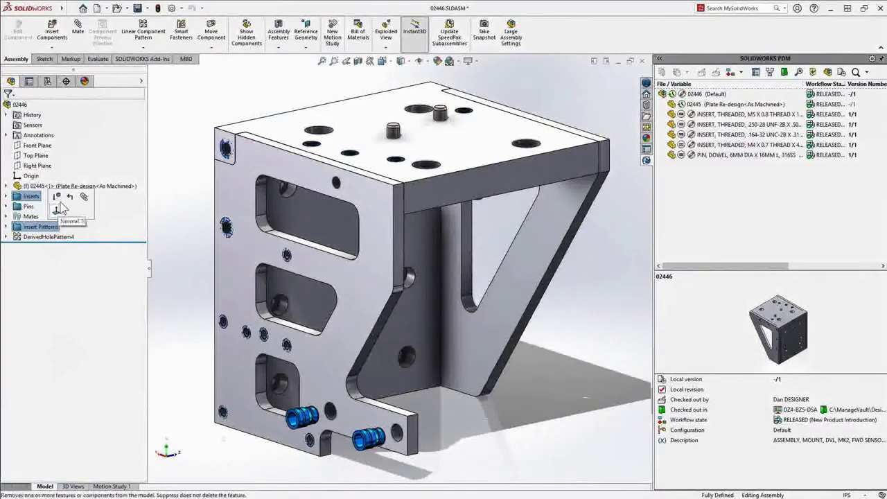
pyautogui.click(58, 210)
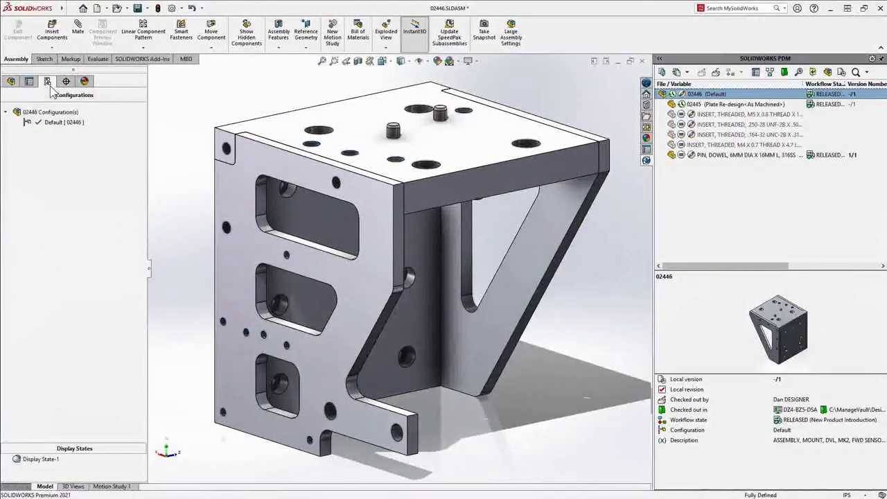
pyautogui.click(62, 122)
pyautogui.rightClick(62, 122)
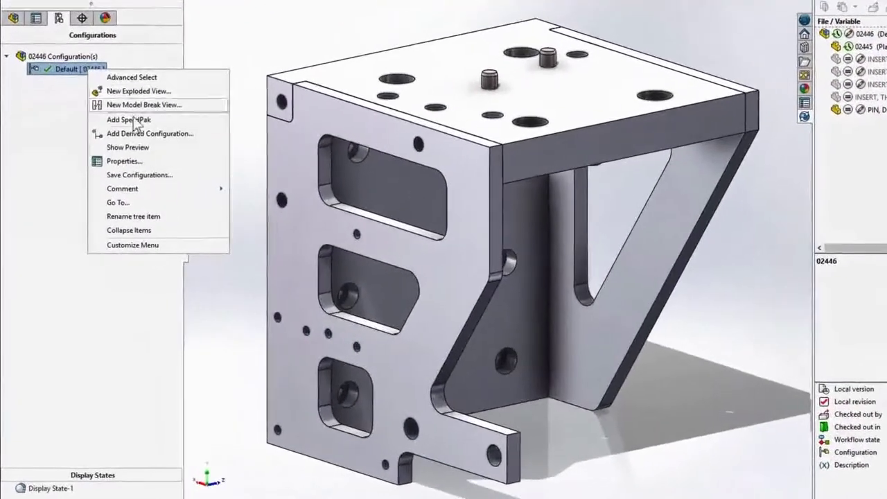
pyautogui.click(138, 161)
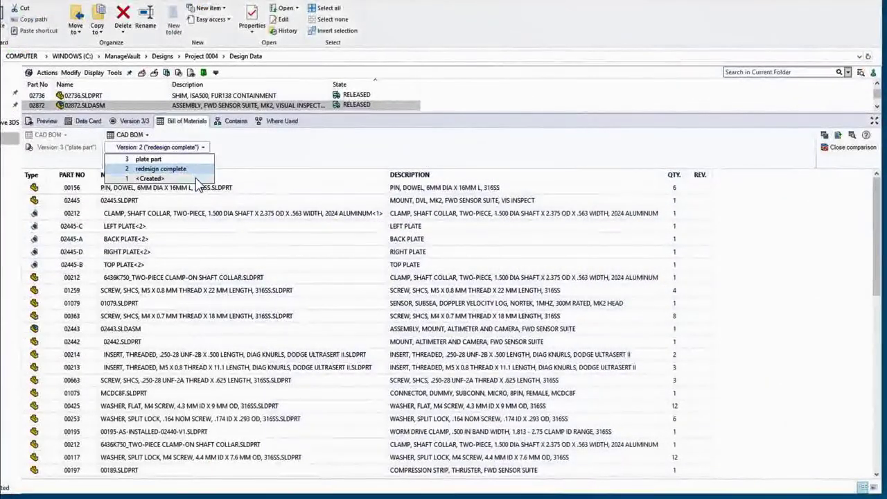
# Step: Compare the BOM against version 1 <Created> and rename the RIGHT PLATE row with its part number
pyautogui.click(197, 179)
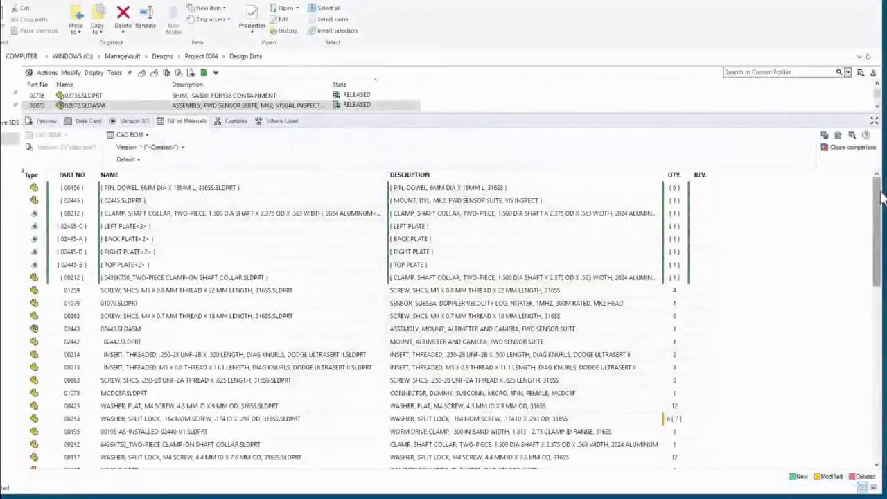
pyautogui.moveTo(881, 197)
pyautogui.mouseDown()
pyautogui.moveTo(879, 217)
pyautogui.moveTo(873, 187)
pyautogui.mouseUp()
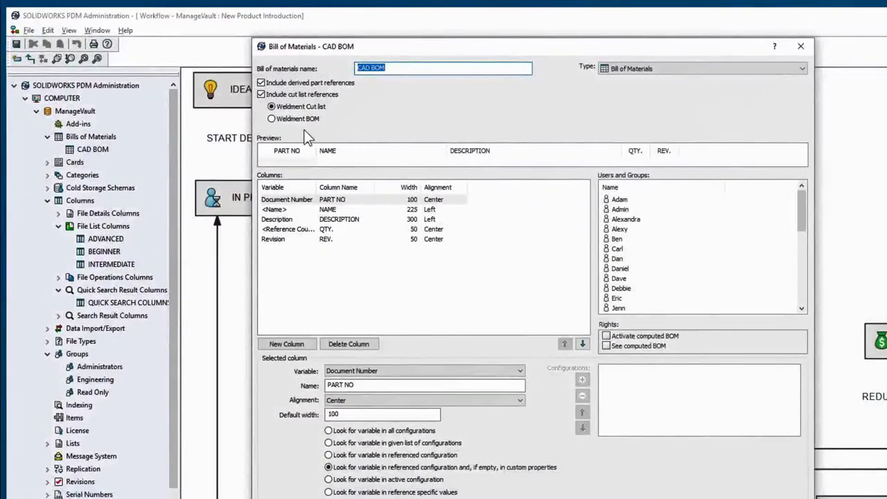
pyautogui.click(324, 108)
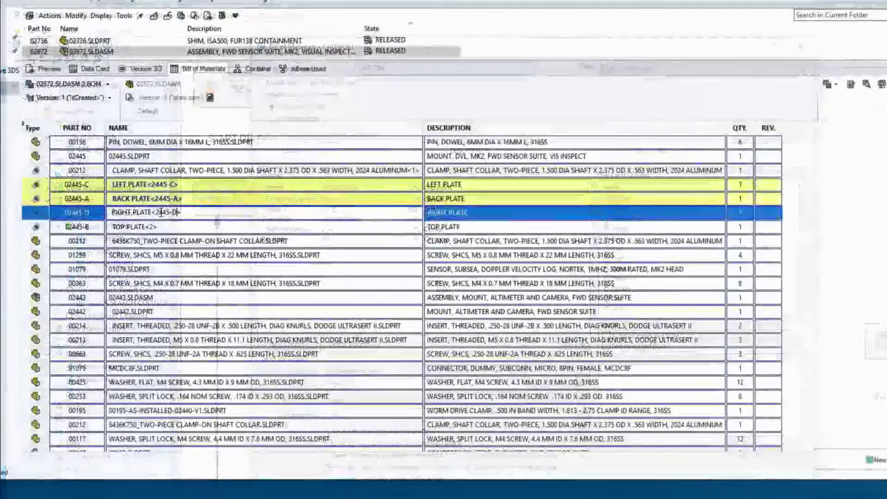
pyautogui.click(153, 227)
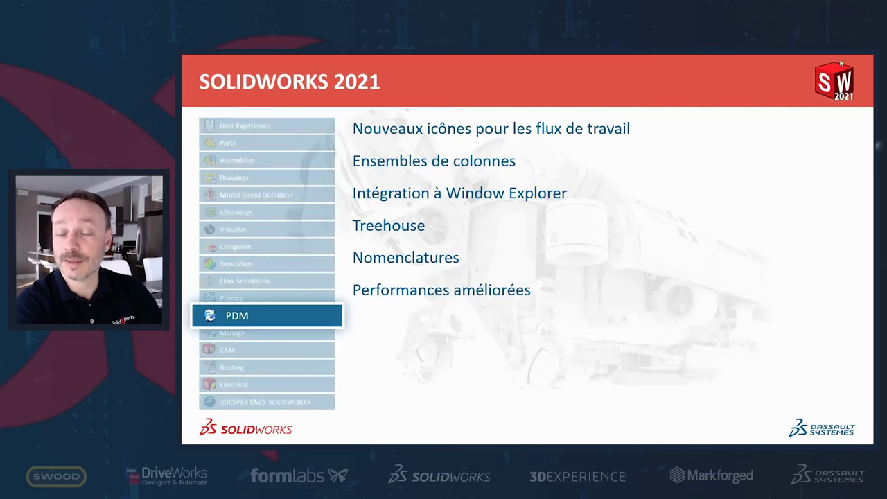
# Step: Advance the presentation from the PDM slide to the SOLIDWORKS Manage section
pyautogui.press('Right')
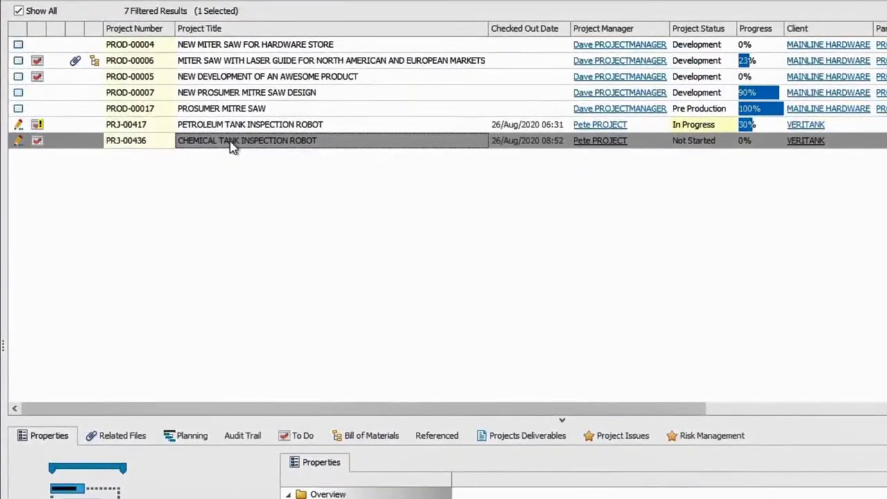
# Step: Add PRJ-00436 Chemical Tank Inspection Robot to the VERITANK Projects planning list, opening it afterwards
pyautogui.rightClick(233, 147)
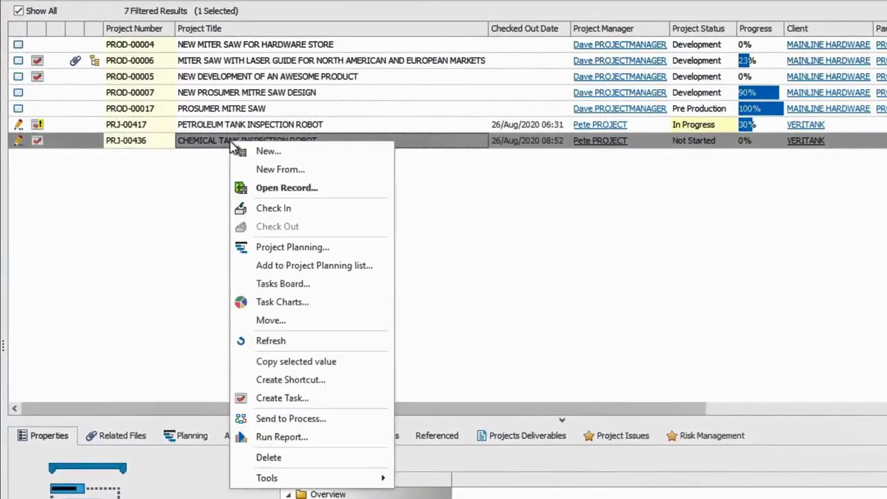
pyautogui.click(244, 270)
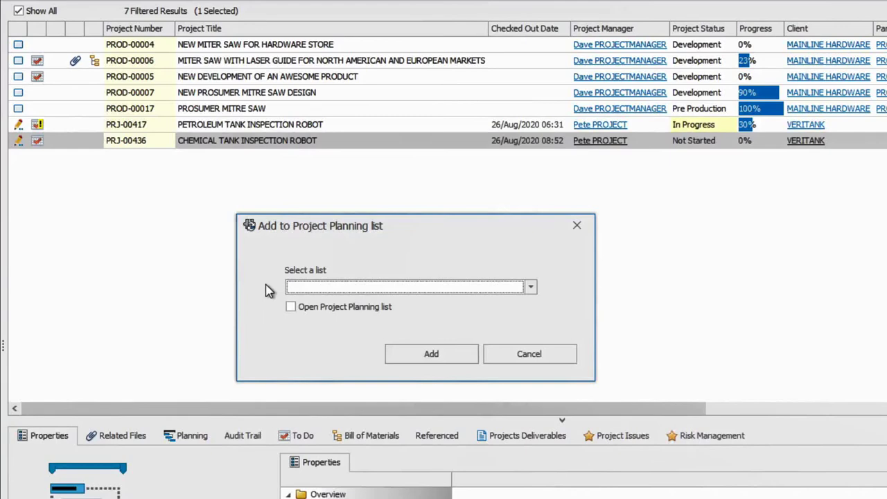
pyautogui.click(285, 288)
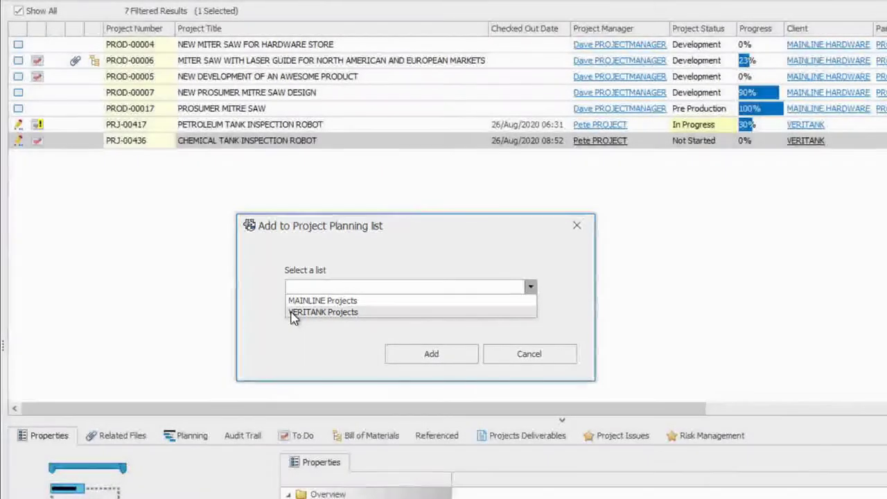
pyautogui.click(294, 313)
pyautogui.click(292, 309)
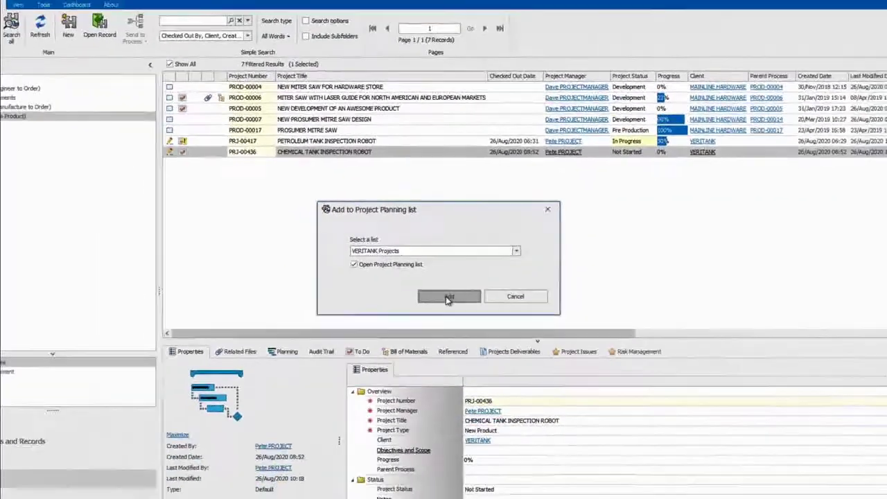
pyautogui.click(438, 327)
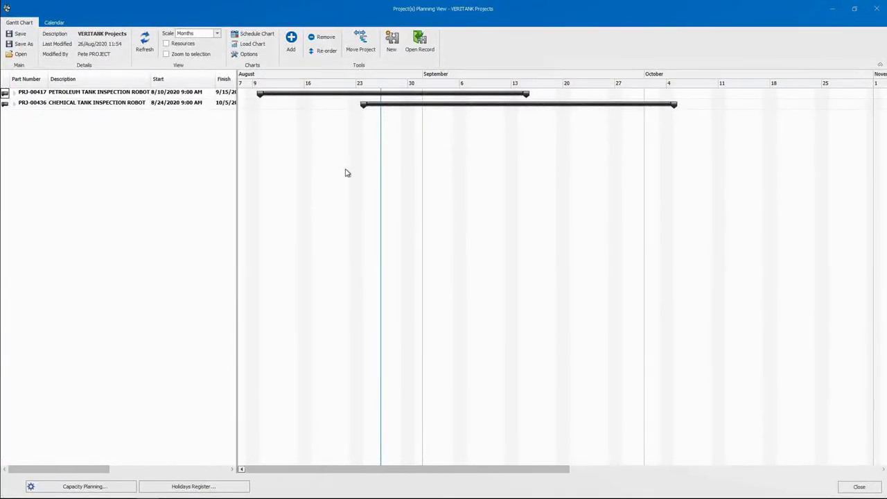
# Step: Show the Load Chart and move PRJ-00436 forward 15 days to start 9/8/2020
pyautogui.click(253, 44)
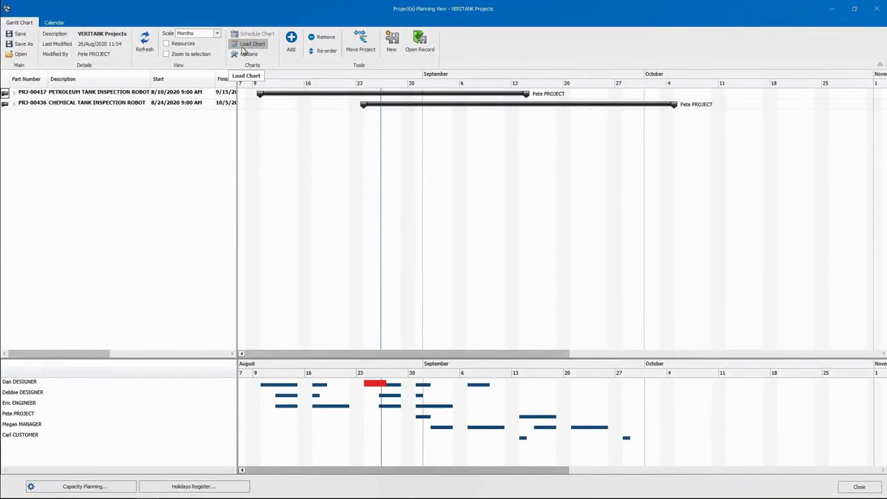
pyautogui.click(90, 103)
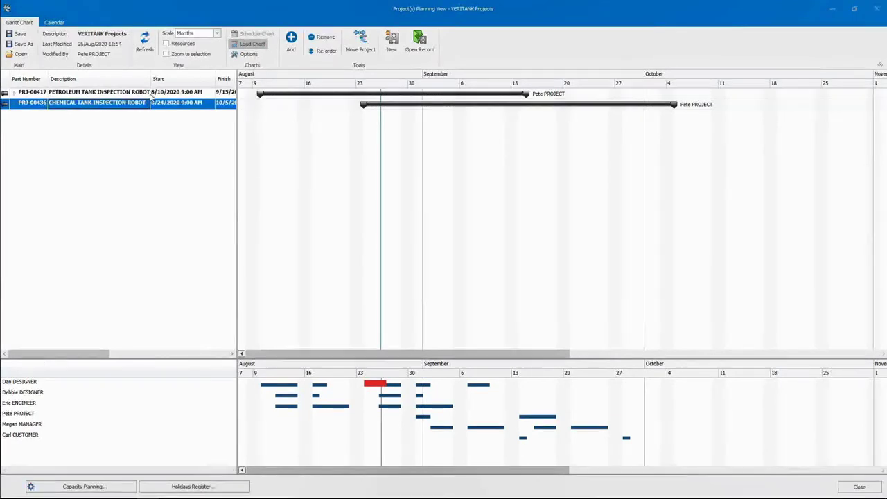
pyautogui.click(360, 48)
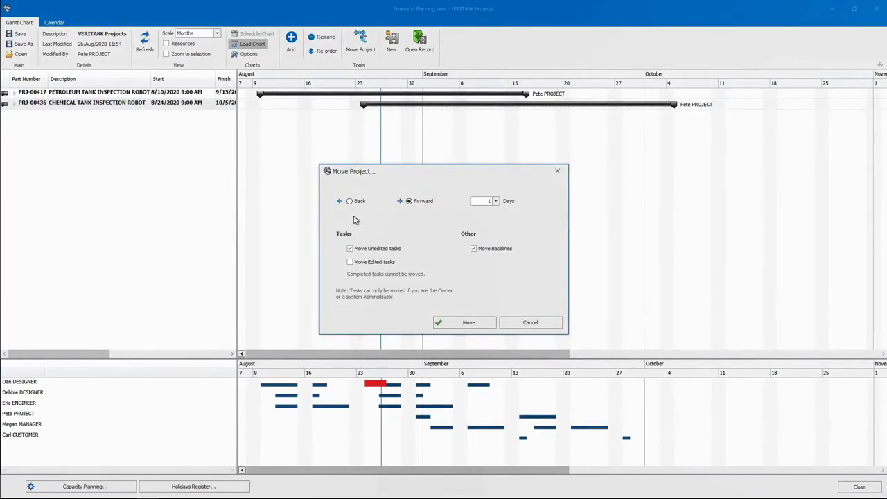
pyautogui.doubleClick(482, 201)
pyautogui.click(475, 322)
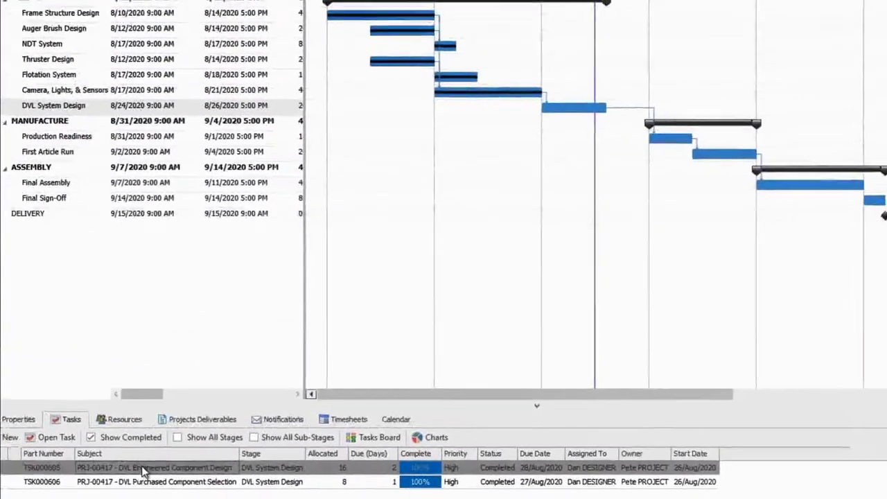
# Step: Review task TSK000605 DVL Engineered Component Design details, then close them
pyautogui.doubleClick(196, 400)
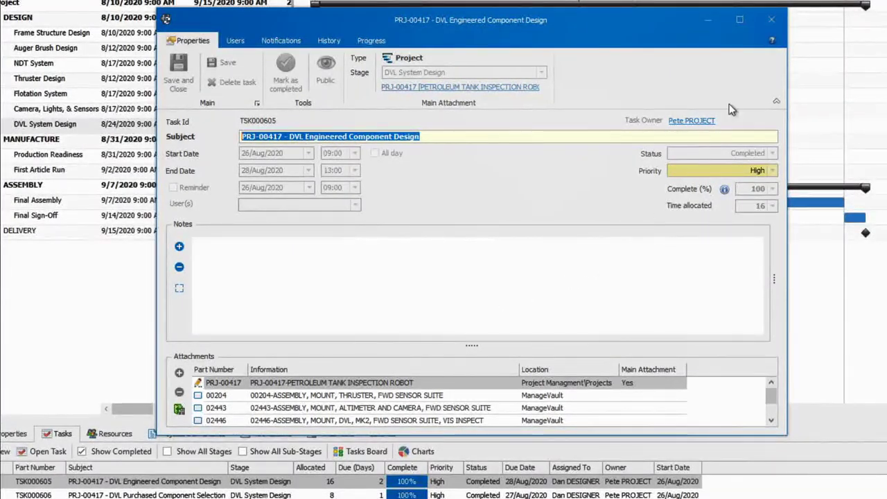
pyautogui.click(773, 19)
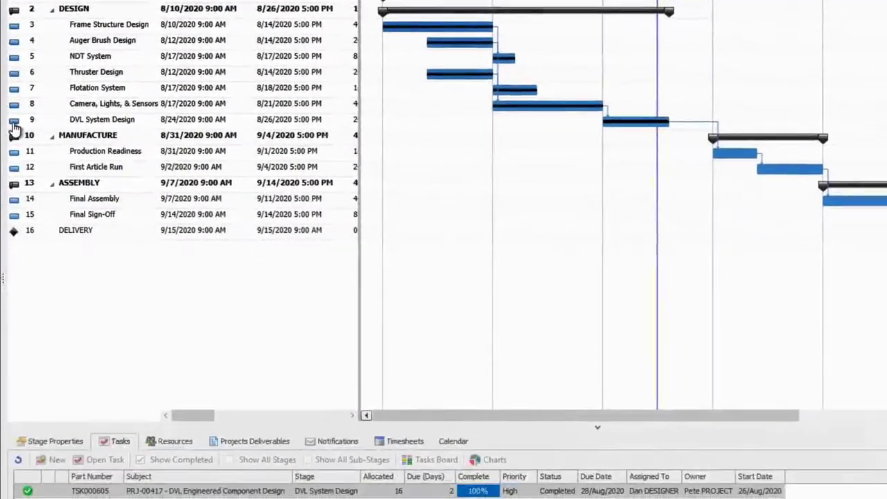
# Step: Check the DVL System Design stage's deliverables and tasks, then open the Task Charts
pyautogui.click(13, 122)
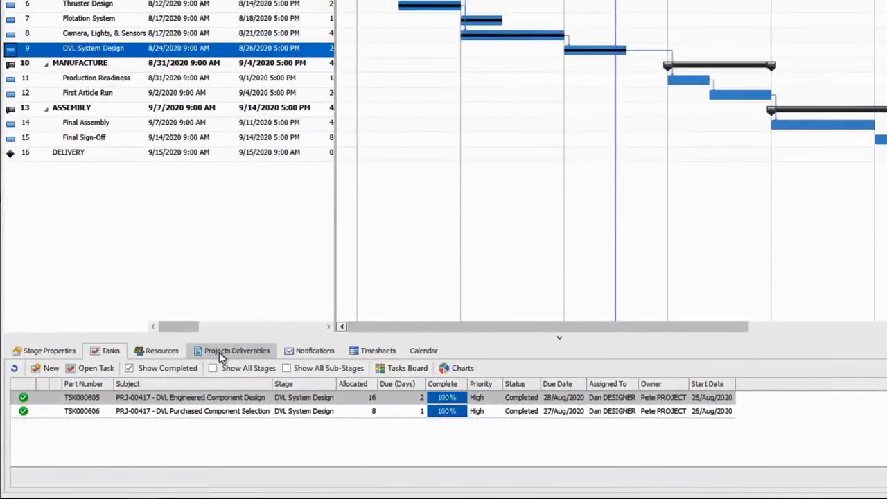
pyautogui.click(219, 352)
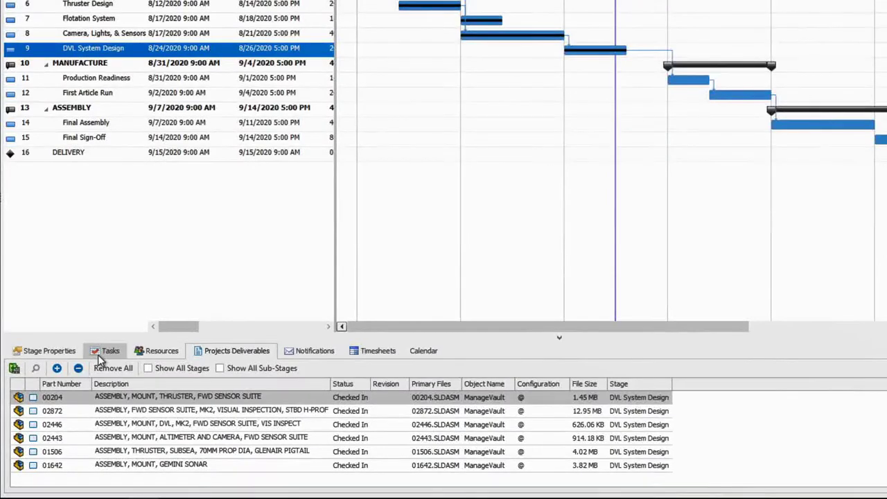
pyautogui.click(98, 355)
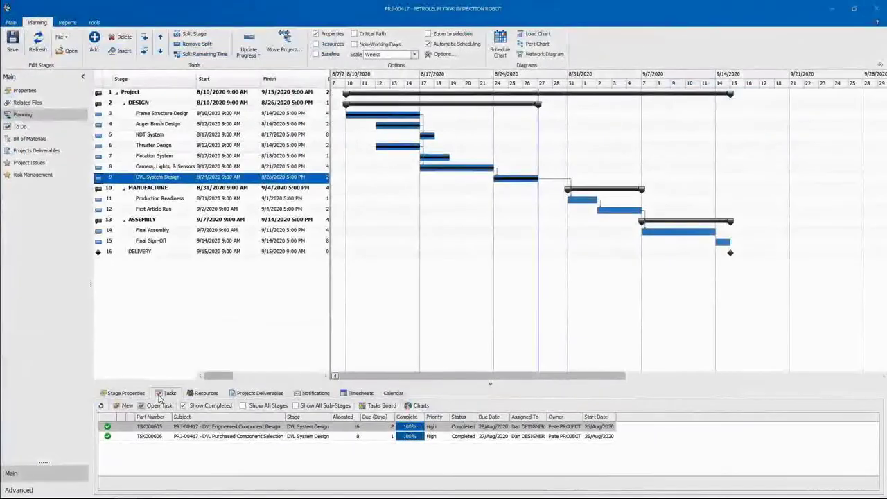
pyautogui.click(416, 408)
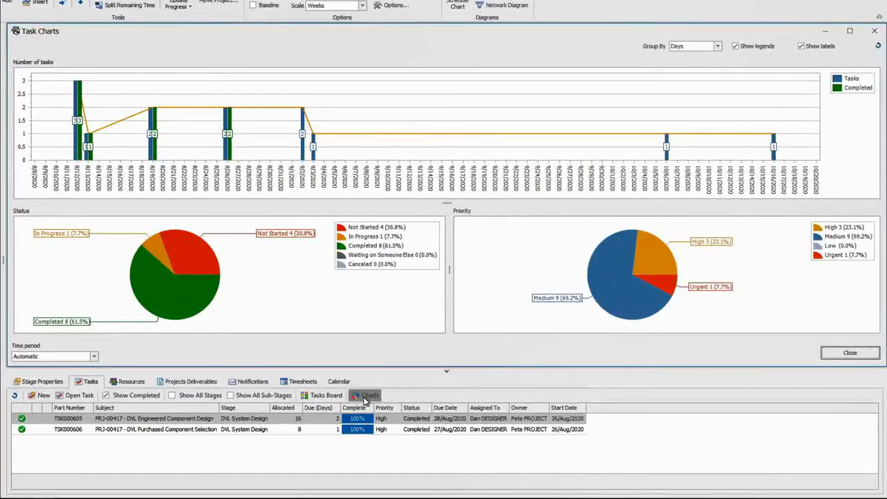
# Step: Group the Tasks Board by Status, drag TSK000608 Supplier Part Quotes to In Progress, open Manufacturing BOM
pyautogui.click(822, 354)
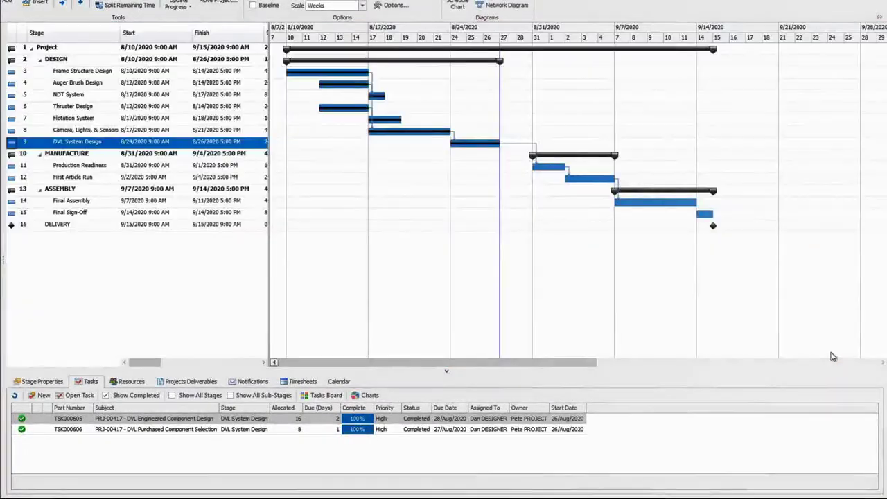
pyautogui.click(309, 396)
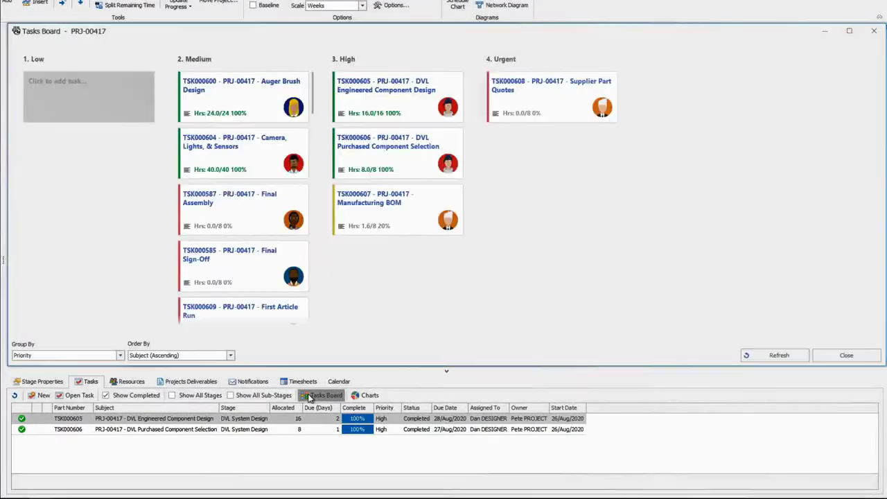
pyautogui.click(119, 356)
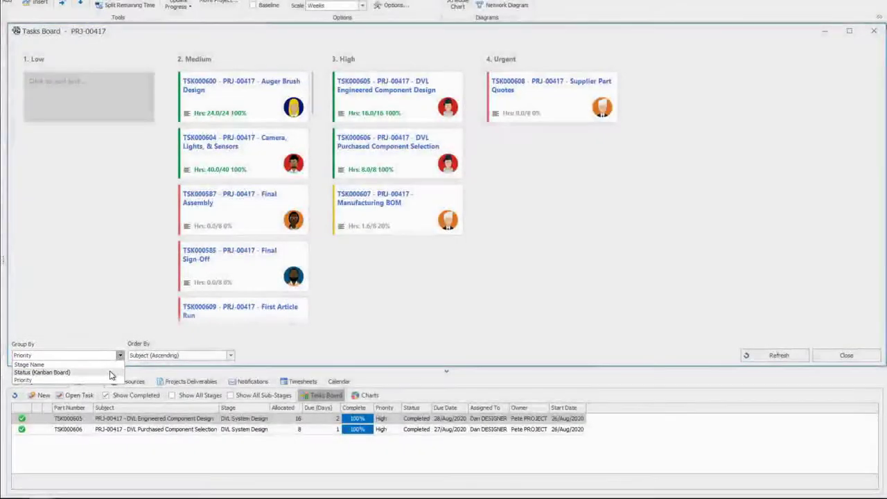
pyautogui.press('Escape')
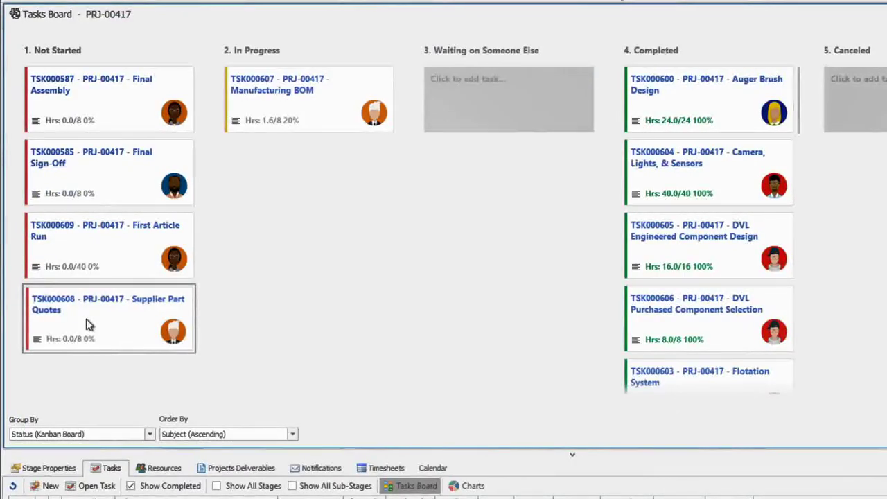
pyautogui.moveTo(72, 270); pyautogui.dragTo(241, 153)
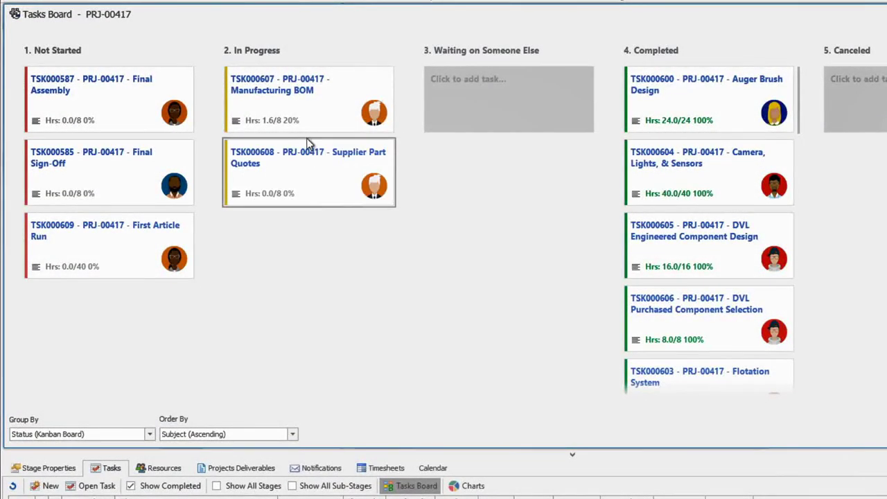
pyautogui.doubleClick(311, 112)
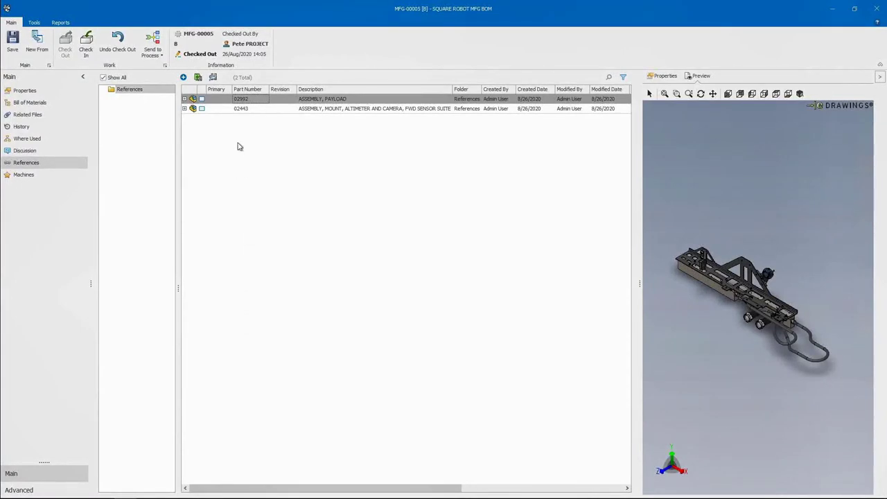
# Step: Preview assembly 02443 altimeter and camera mount from the References list
pyautogui.click(241, 110)
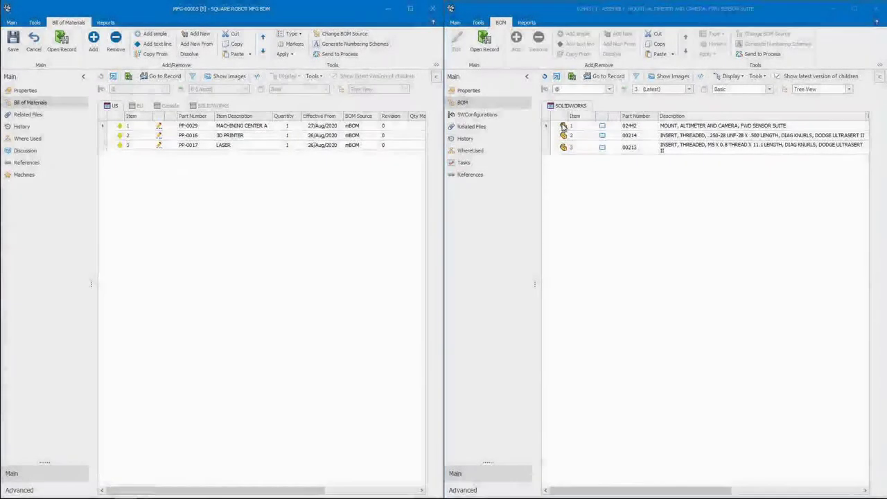
# Step: Copy mount 02442 from the 02443 BOM and paste it under MACHINING CENTER A as item 1.1
pyautogui.rightClick(564, 127)
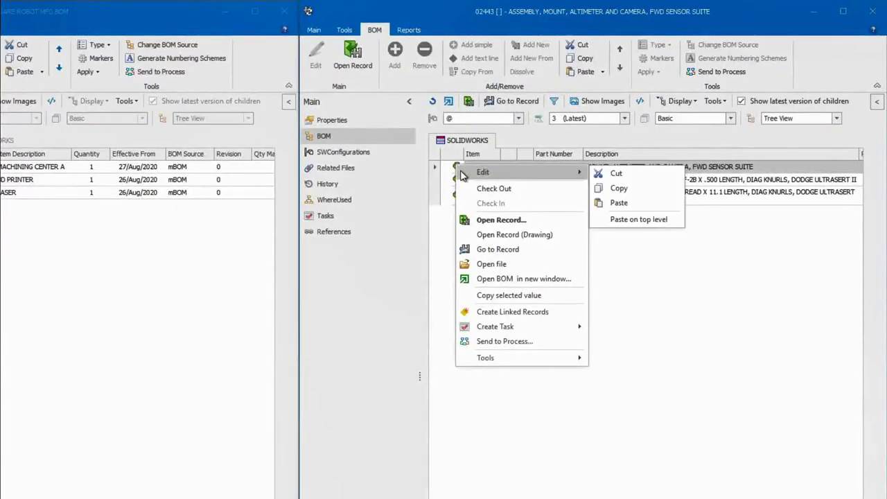
pyautogui.click(617, 188)
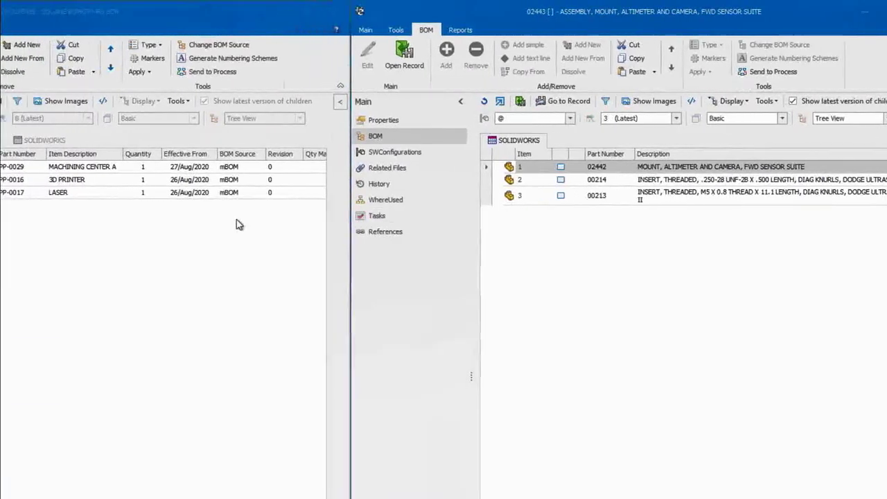
pyautogui.rightClick(201, 167)
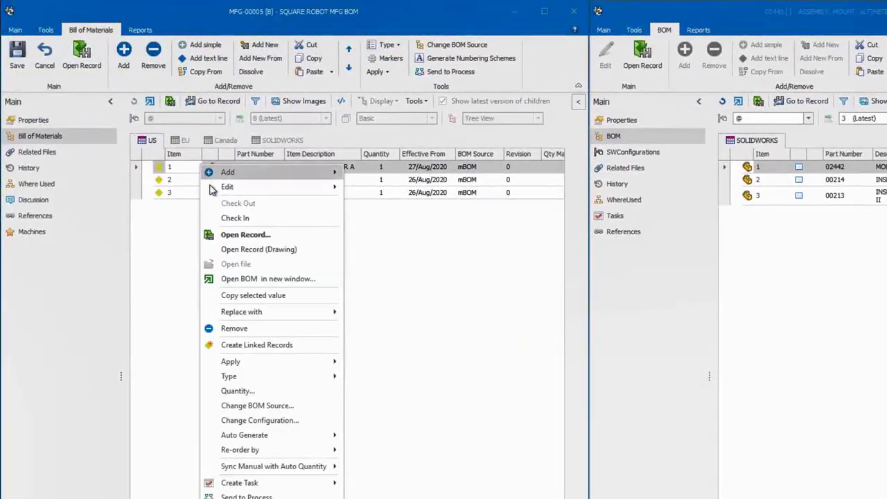
pyautogui.click(370, 218)
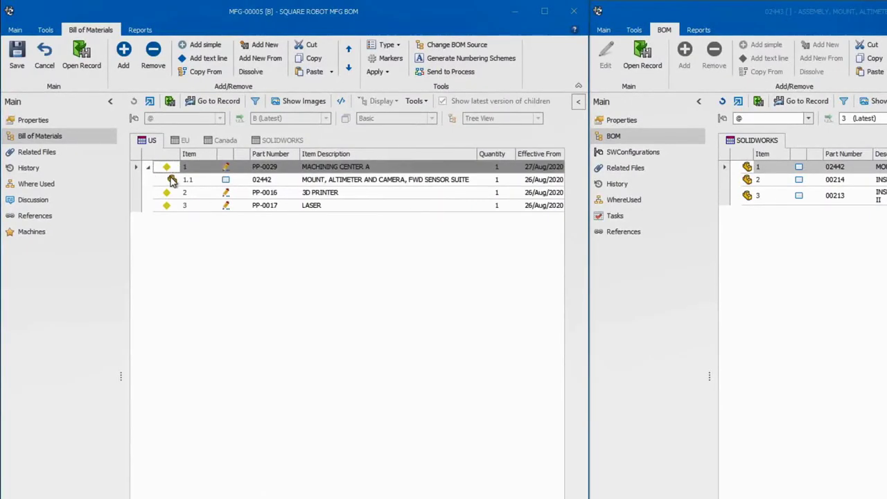
pyautogui.click(170, 178)
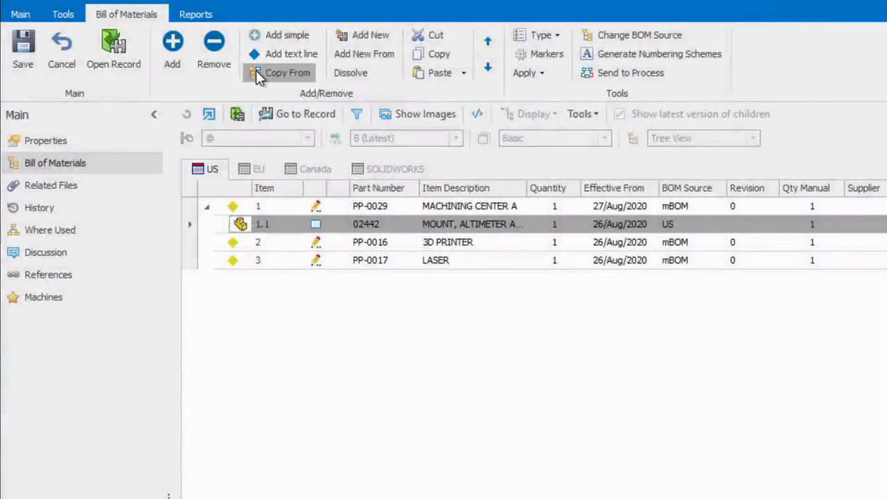
# Step: Copy parts 02994, 02997 and 03143 from assembly 02992's BOM into MFG-00005 as items 4–6
pyautogui.click(261, 55)
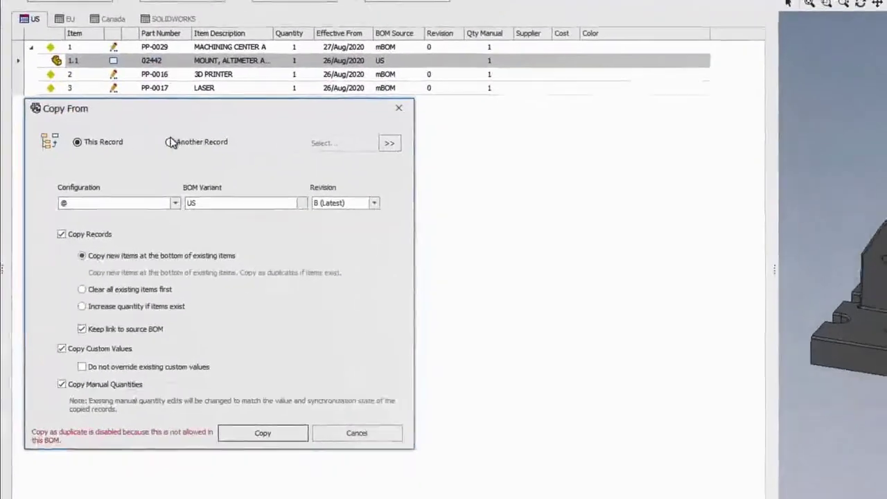
pyautogui.click(165, 137)
pyautogui.click(332, 141)
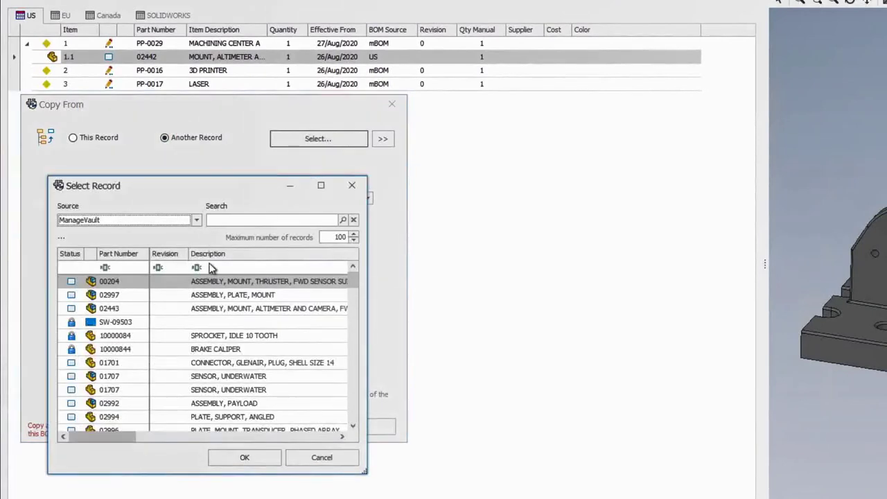
pyautogui.click(77, 403)
pyautogui.click(225, 459)
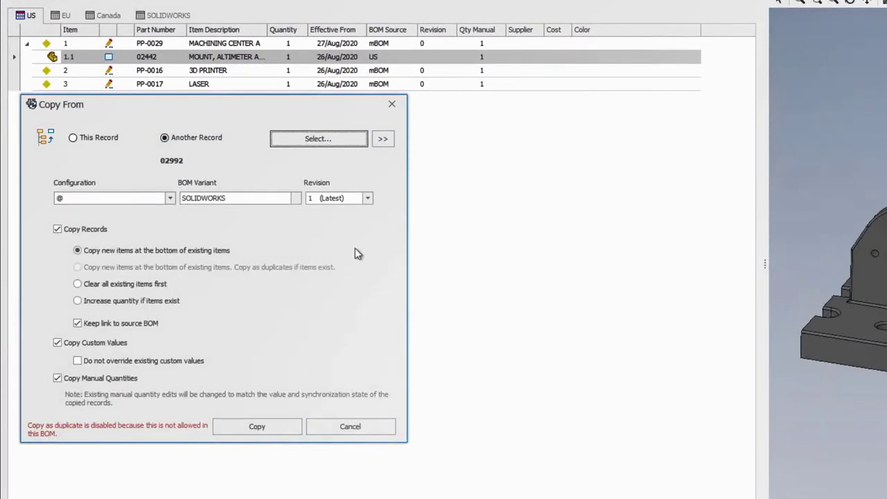
pyautogui.click(383, 140)
pyautogui.click(450, 185)
pyautogui.click(450, 223)
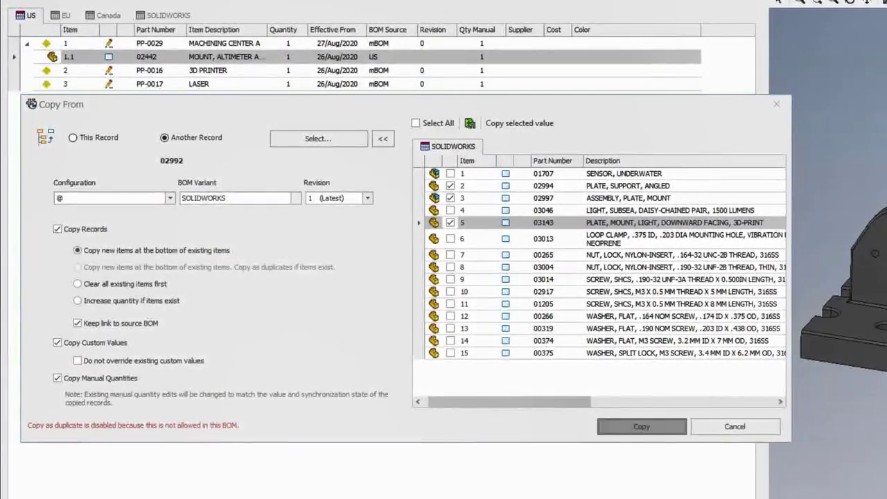
pyautogui.click(606, 426)
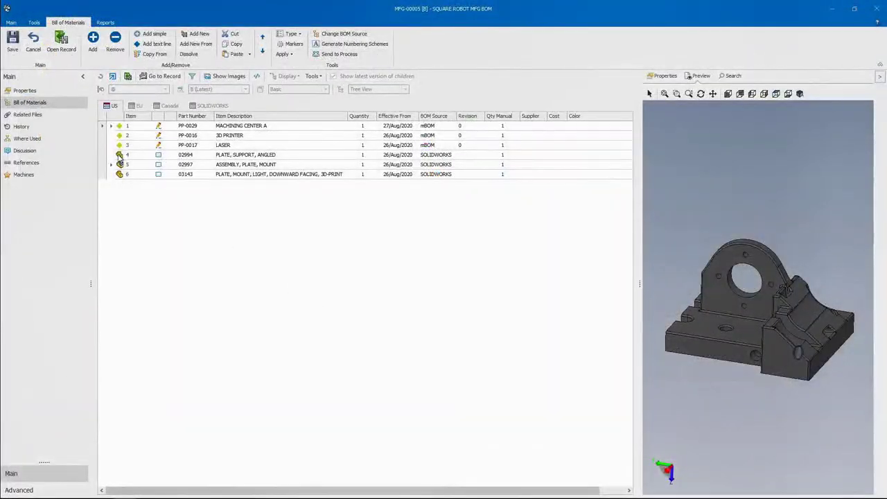
# Step: Cut plates 02994 and 03143, paste them under 3D PRINTER, and save the BOM
pyautogui.click(132, 154)
pyautogui.keyDown('ctrl'); pyautogui.click(118, 175); pyautogui.keyUp('ctrl')
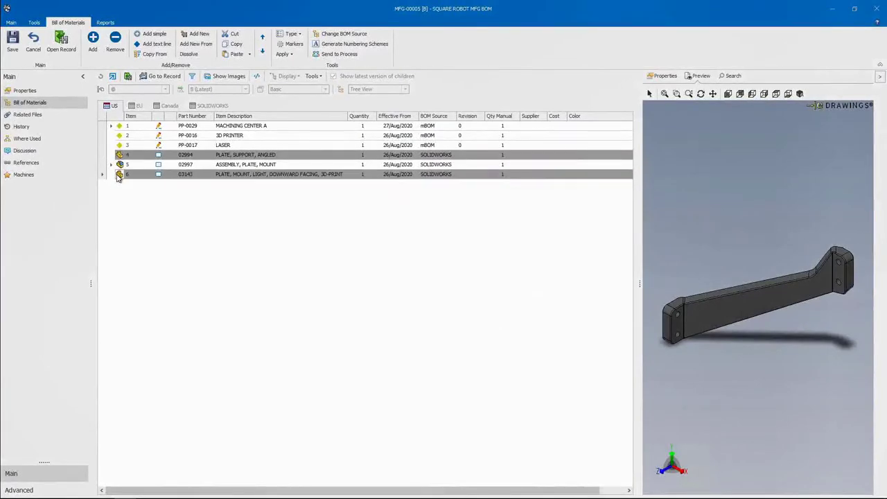
pyautogui.rightClick(118, 177)
pyautogui.moveTo(173, 191)
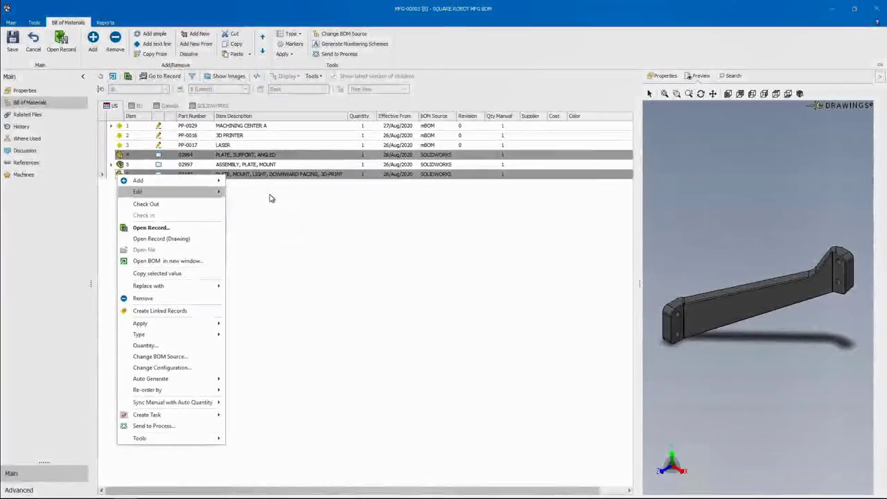
pyautogui.click(271, 198)
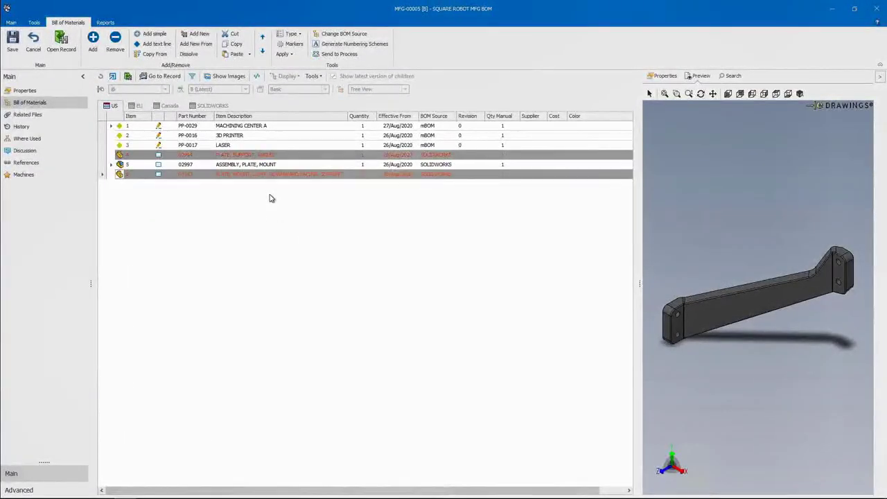
pyautogui.rightClick(119, 137)
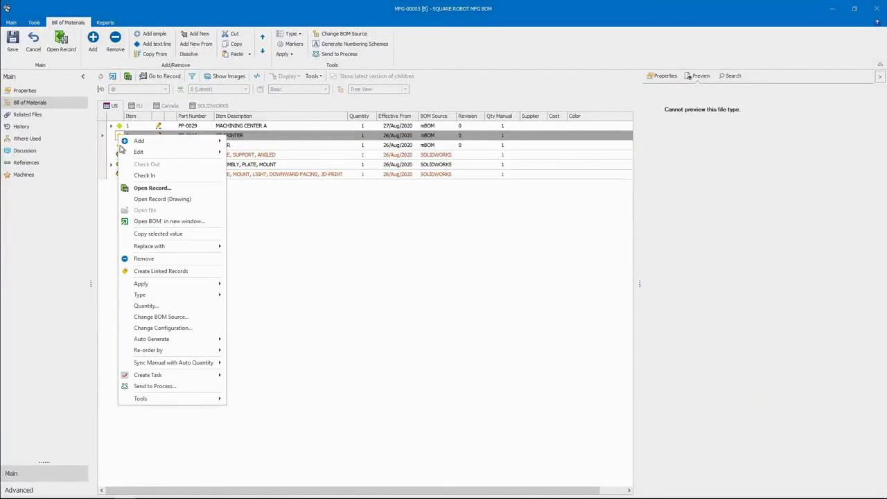
pyautogui.moveTo(139, 152)
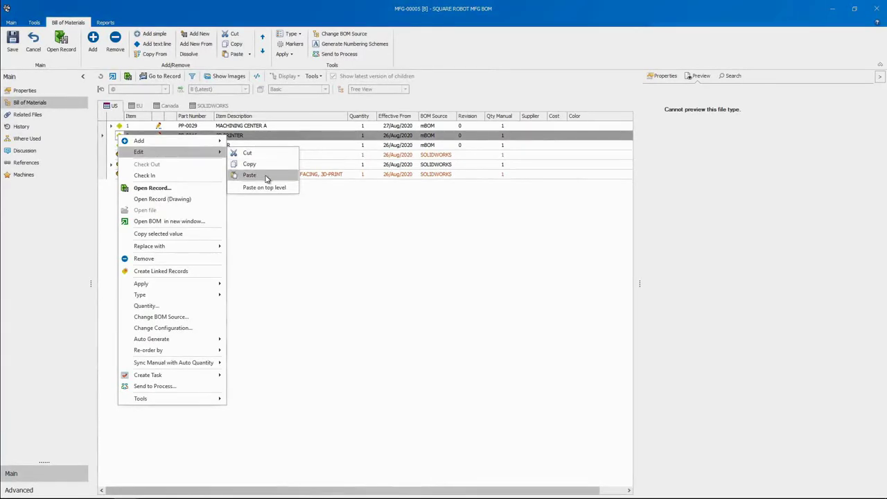
pyautogui.click(266, 175)
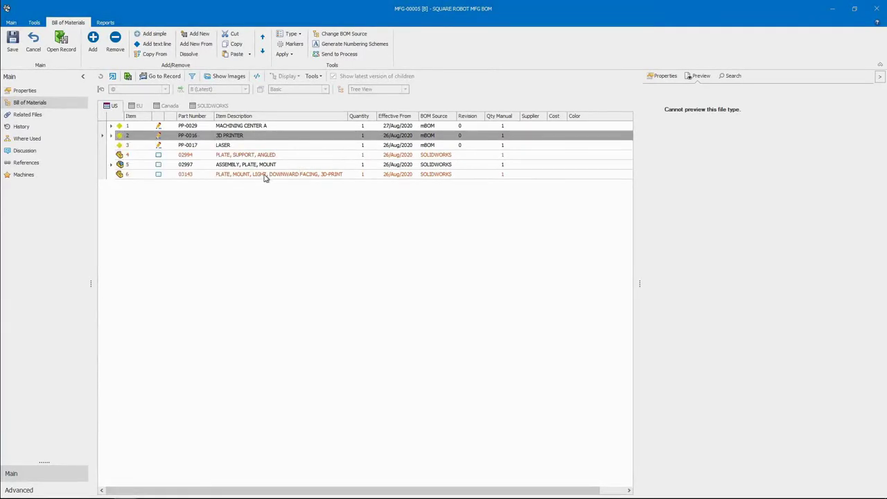
pyautogui.click(13, 42)
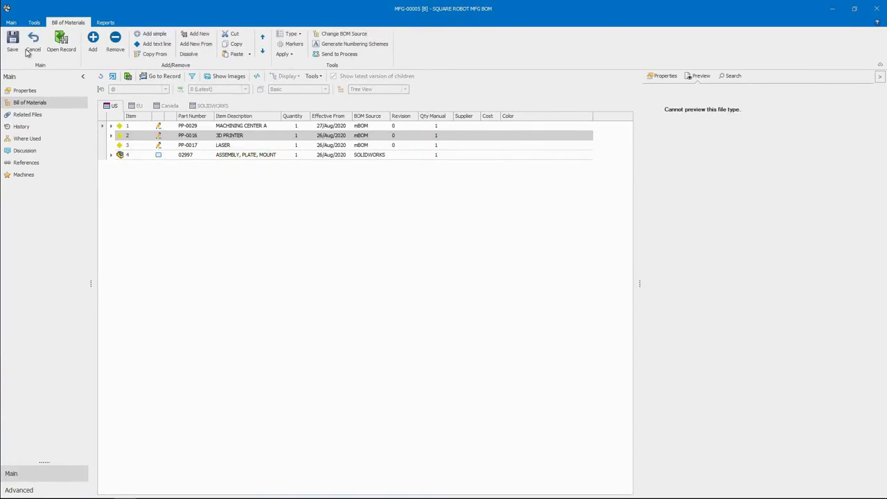
pyautogui.click(121, 155)
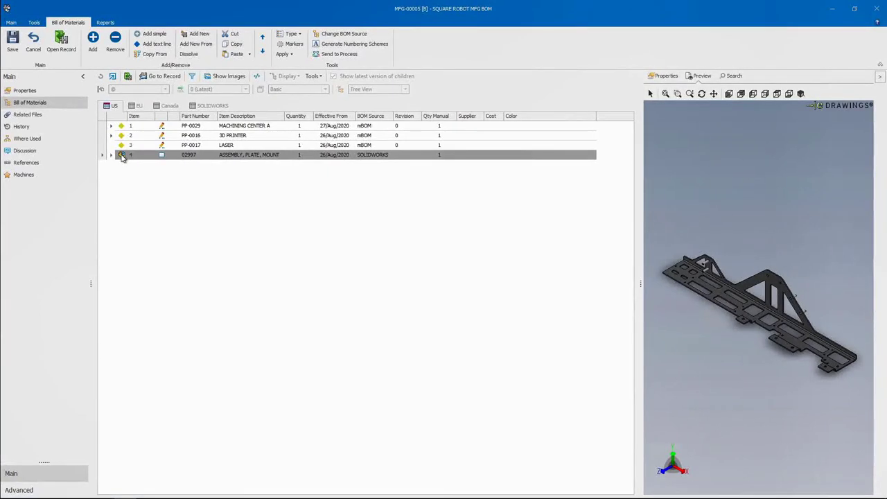
# Step: Create process item PP-0043 from LASER with its equipment changed to BRAKE PRESS
pyautogui.rightClick(121, 145)
pyautogui.moveTo(121, 120)
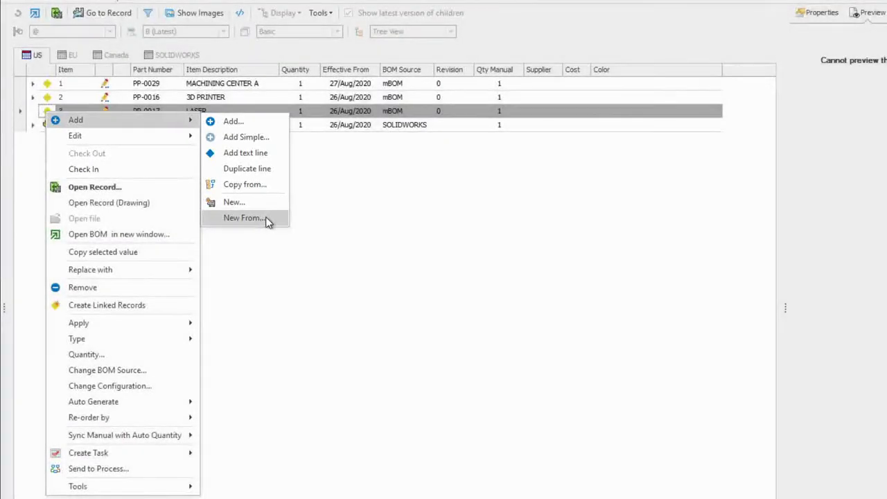
pyautogui.click(266, 219)
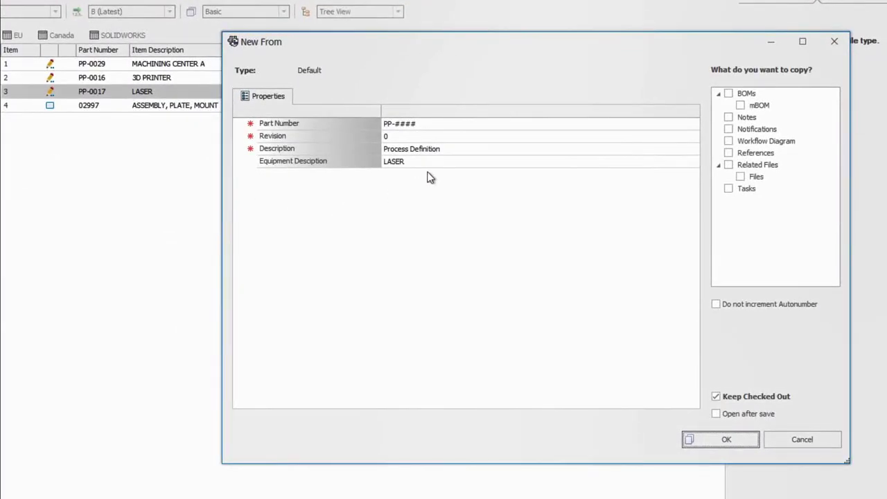
pyautogui.doubleClick(438, 163)
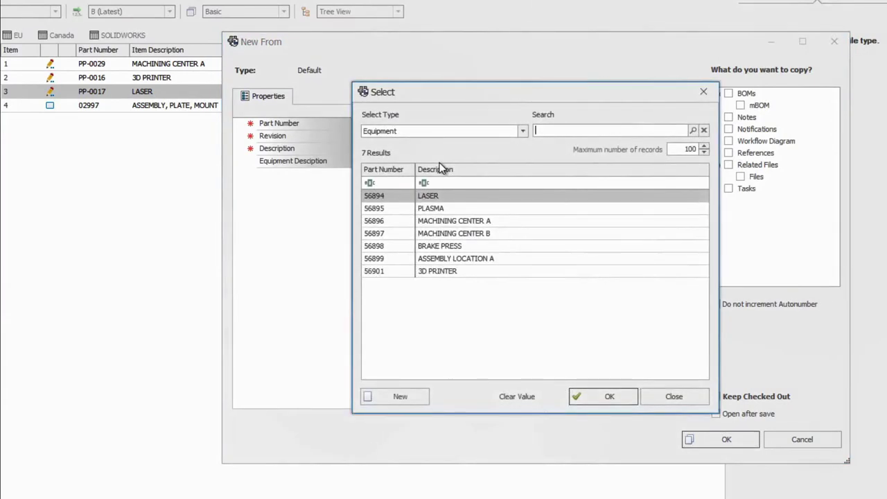
pyautogui.click(480, 246)
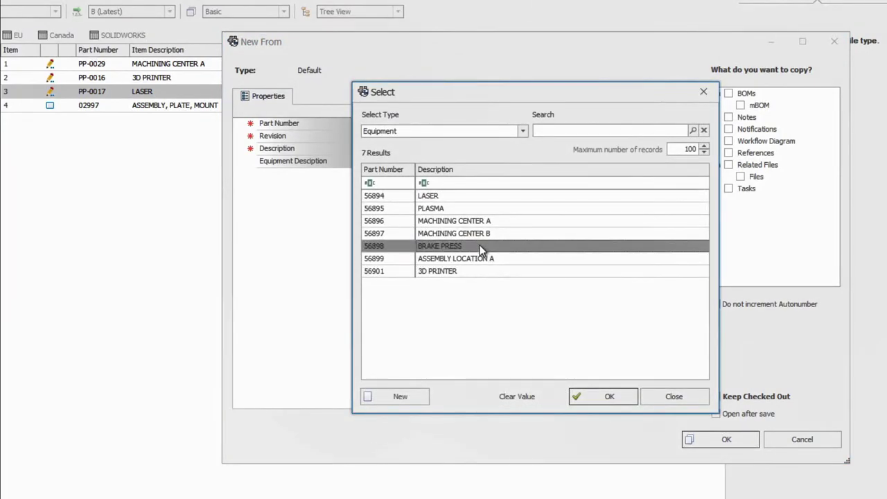
pyautogui.click(587, 396)
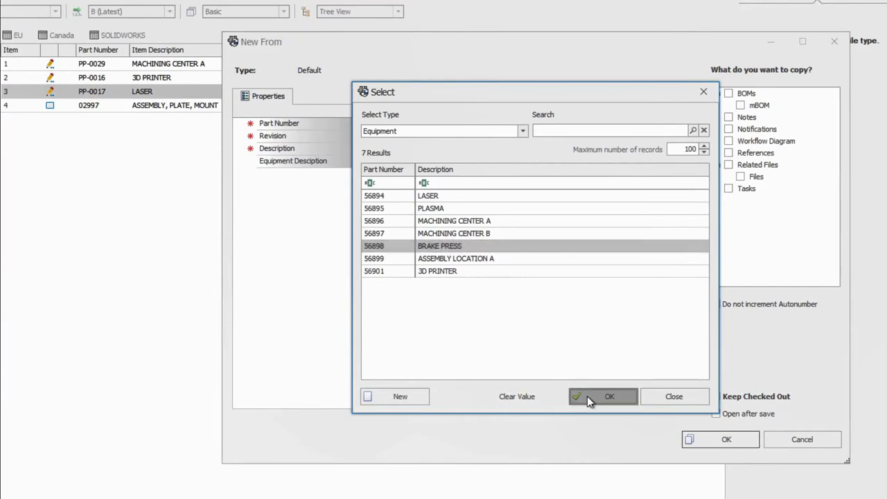
pyautogui.click(706, 444)
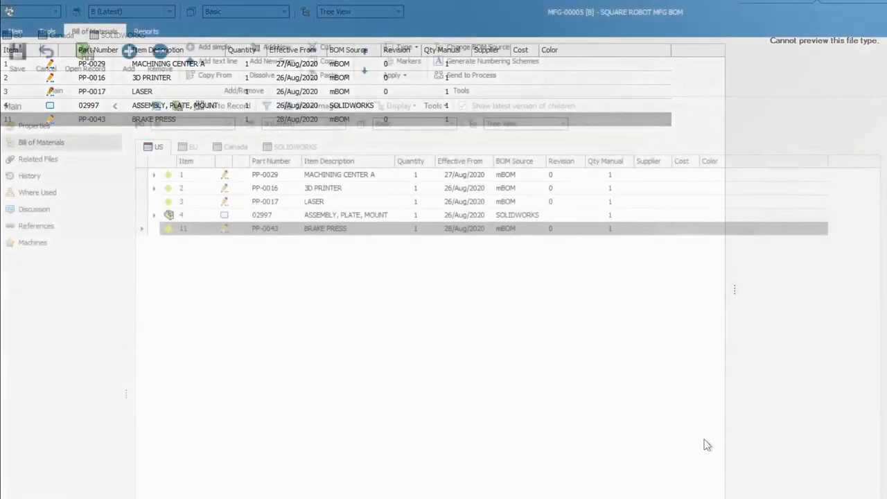
pyautogui.click(166, 217)
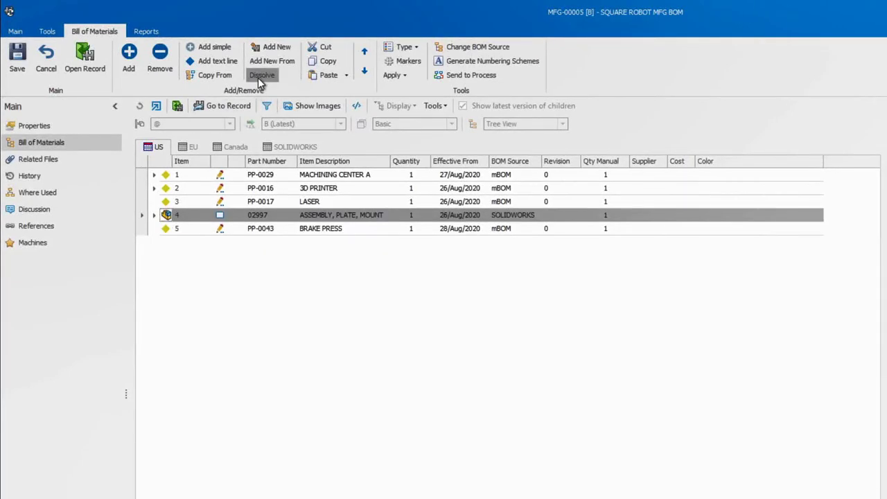
# Step: Dissolve item 4, ASSEMBLY, PLATE, MOUNT, into its component parts
pyautogui.click(260, 76)
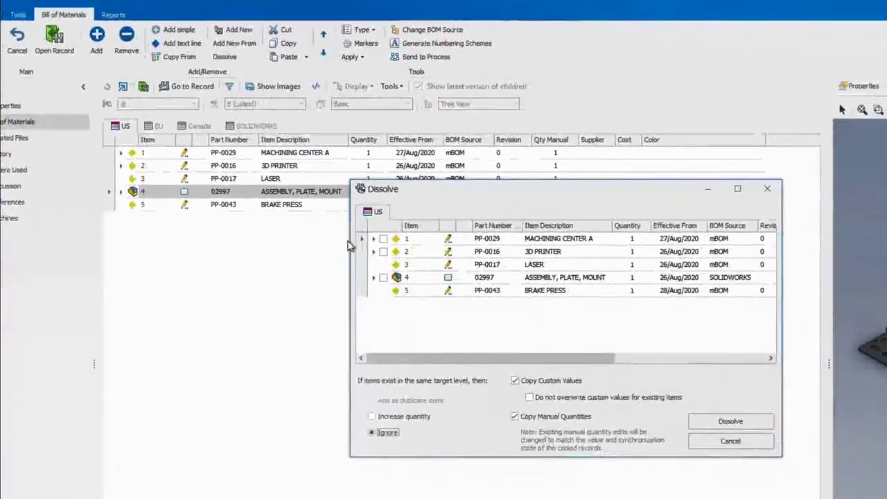
pyautogui.click(423, 302)
pyautogui.click(526, 322)
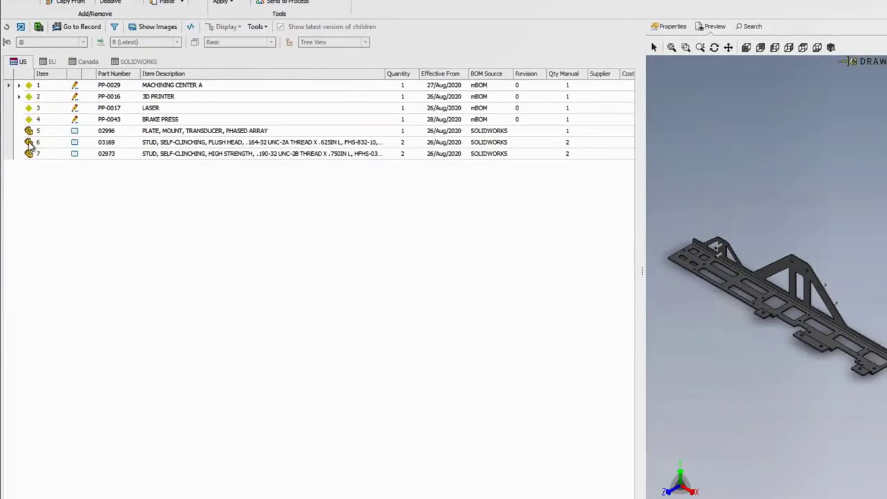
# Step: Remove the two self-clinching studs from the BOM
pyautogui.click(30, 144)
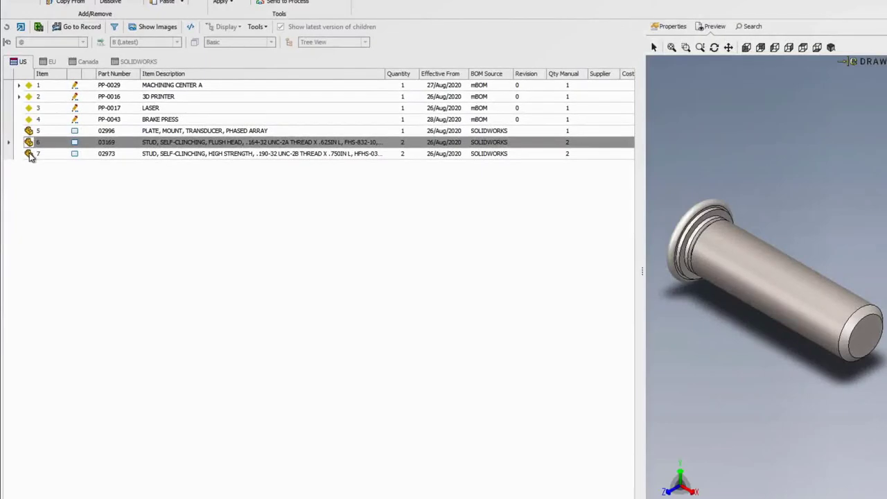
pyautogui.keyDown('shift'); pyautogui.click(30, 154); pyautogui.keyUp('shift')
pyautogui.rightClick(30, 155)
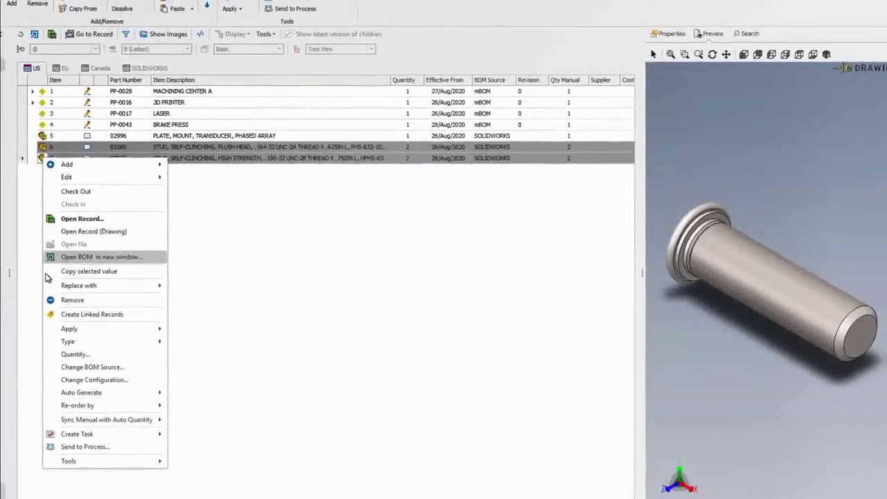
pyautogui.click(69, 299)
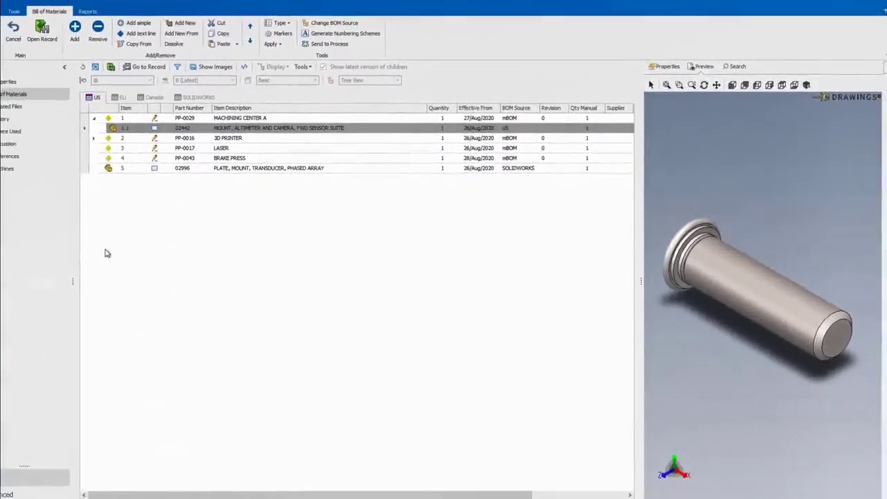
pyautogui.click(126, 175)
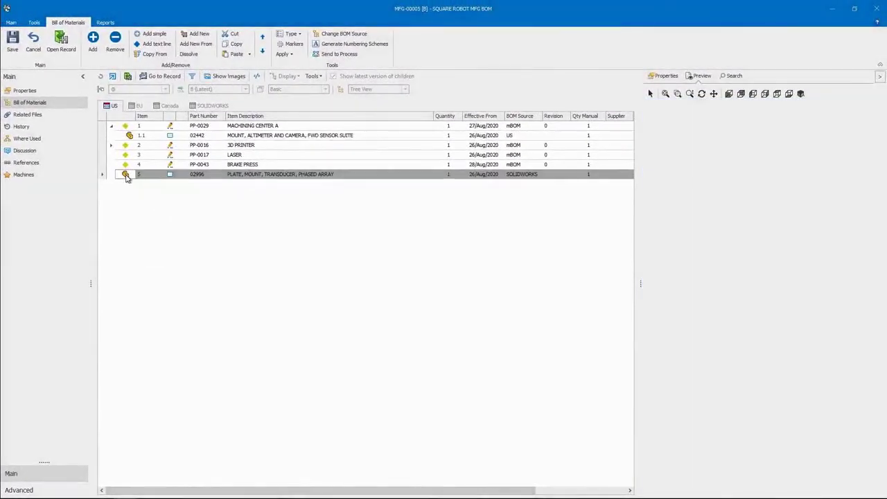
pyautogui.rightClick(126, 175)
pyautogui.moveTo(157, 195)
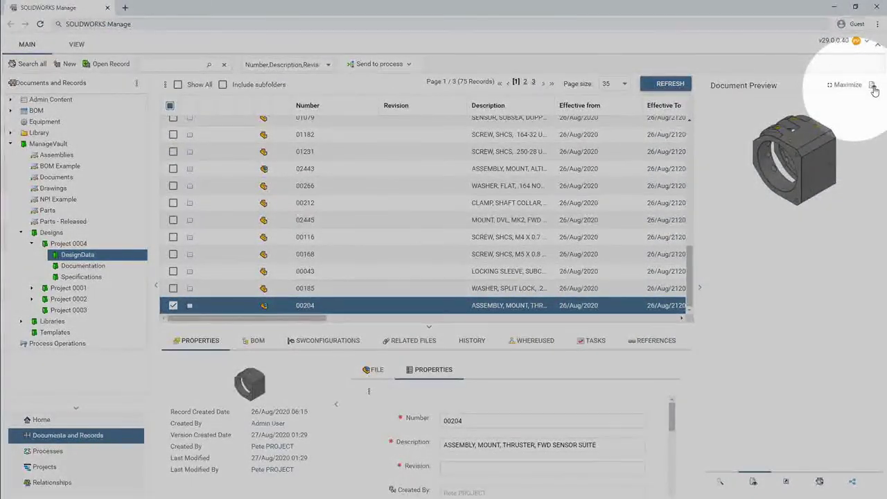
# Step: Open assembly 00204's 3D preview in the PDM web viewer and orbit it to a frontal view
pyautogui.click(872, 86)
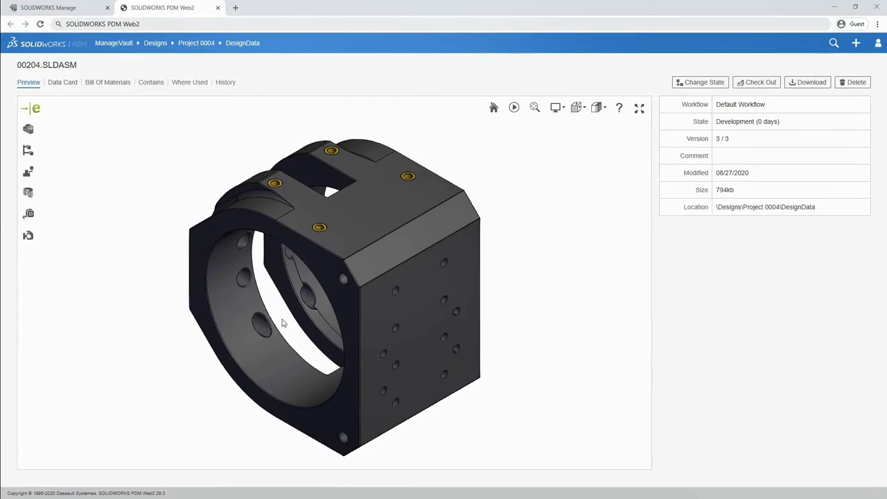
pyautogui.moveTo(283, 322)
pyautogui.mouseDown()
pyautogui.moveTo(298, 296)
pyautogui.moveTo(330, 284)
pyautogui.moveTo(382, 309)
pyautogui.moveTo(394, 330)
pyautogui.moveTo(389, 311)
pyautogui.moveTo(363, 306)
pyautogui.mouseUp()
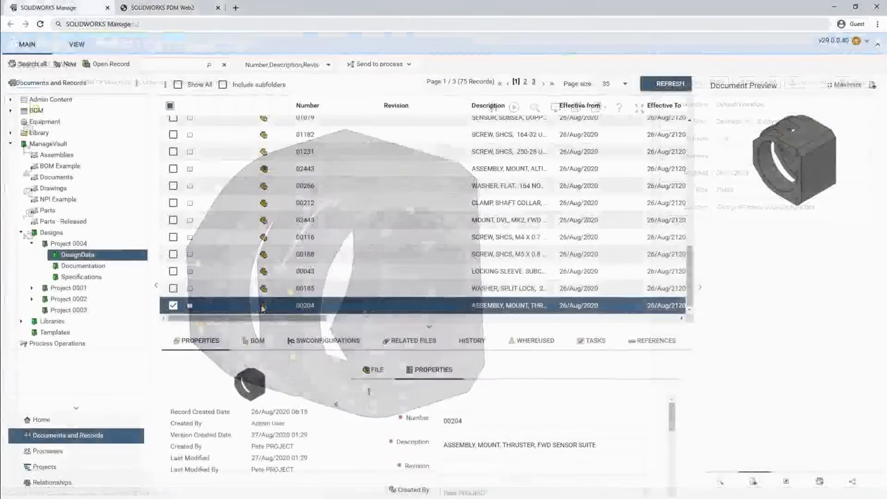
pyautogui.rightClick(263, 307)
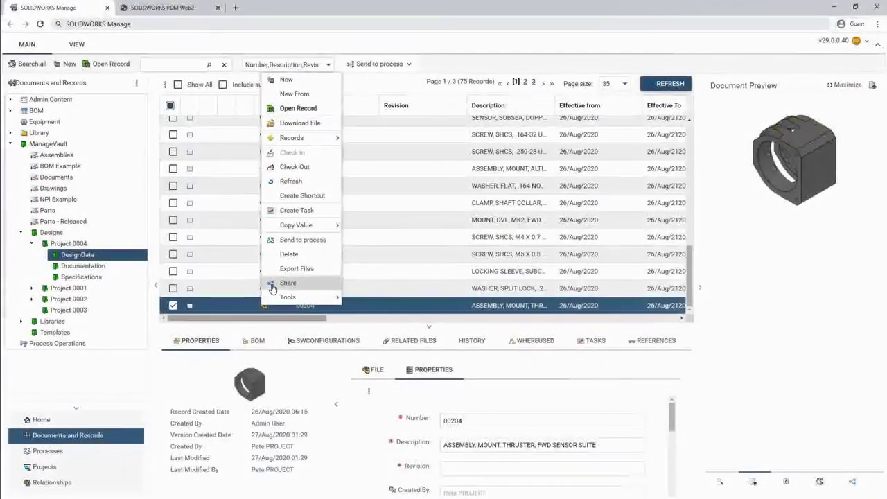
# Step: Open sharing for record 00204, then load assembly 3DX-10000239 from 3DSearch into SOLIDWORKS
pyautogui.click(287, 283)
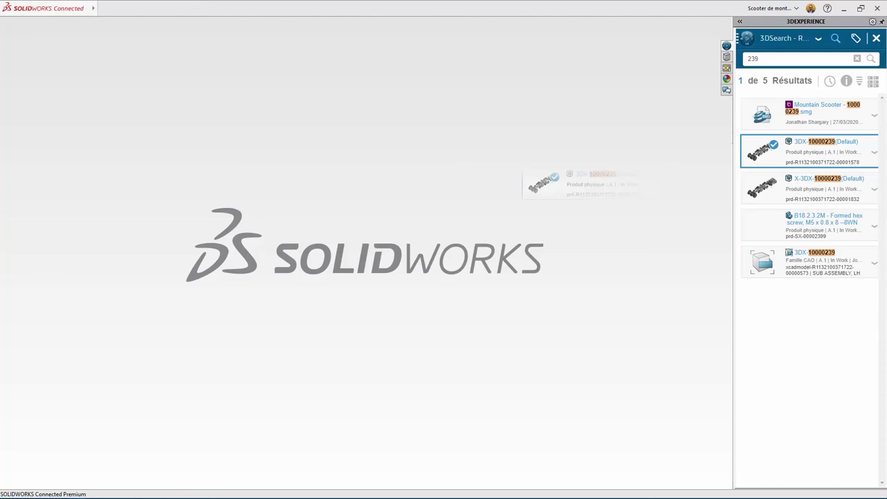
pyautogui.moveTo(542, 182); pyautogui.dragTo(535, 179)
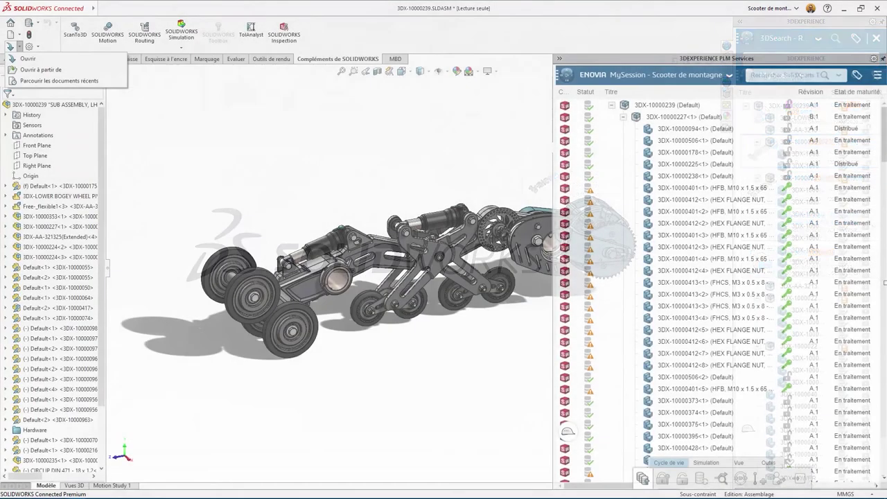